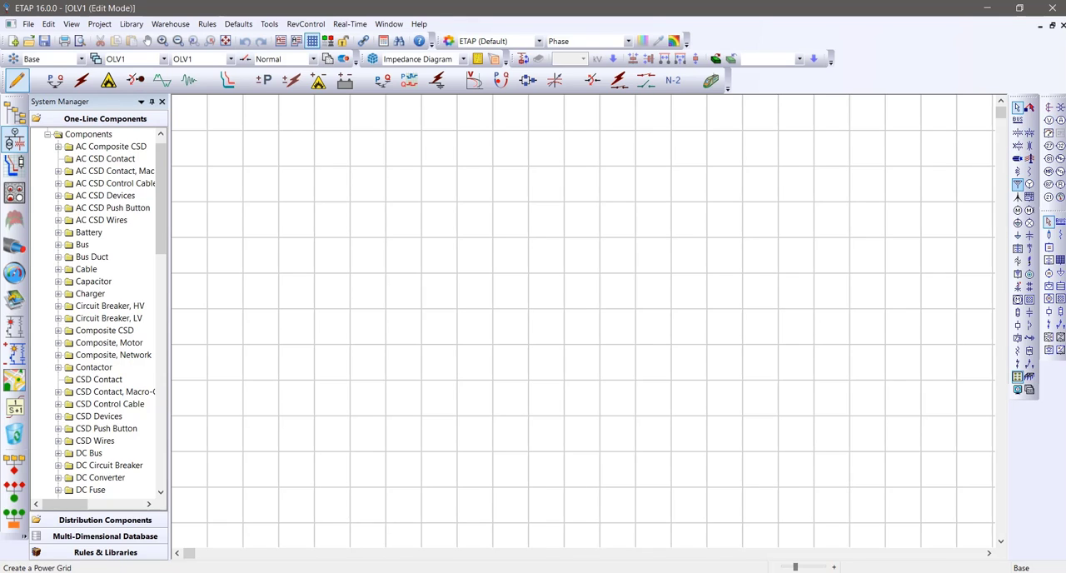
Place a power grid in the upper middle of the one-line diagram and a two-winding transformer below it
{"action": "left_click", "coordinate": [1017, 184]}
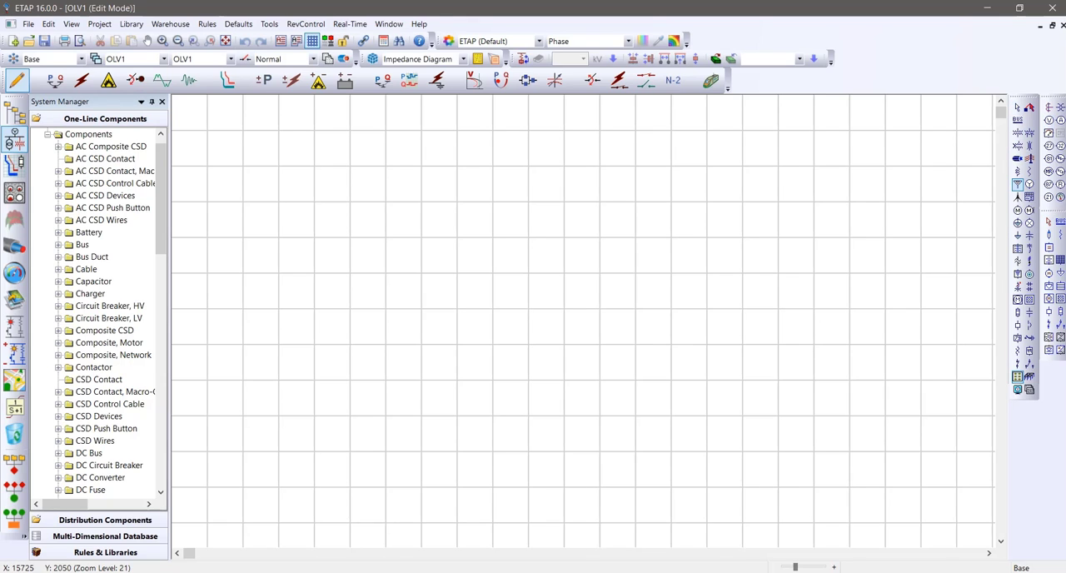
{"action": "left_click", "coordinate": [528, 130]}
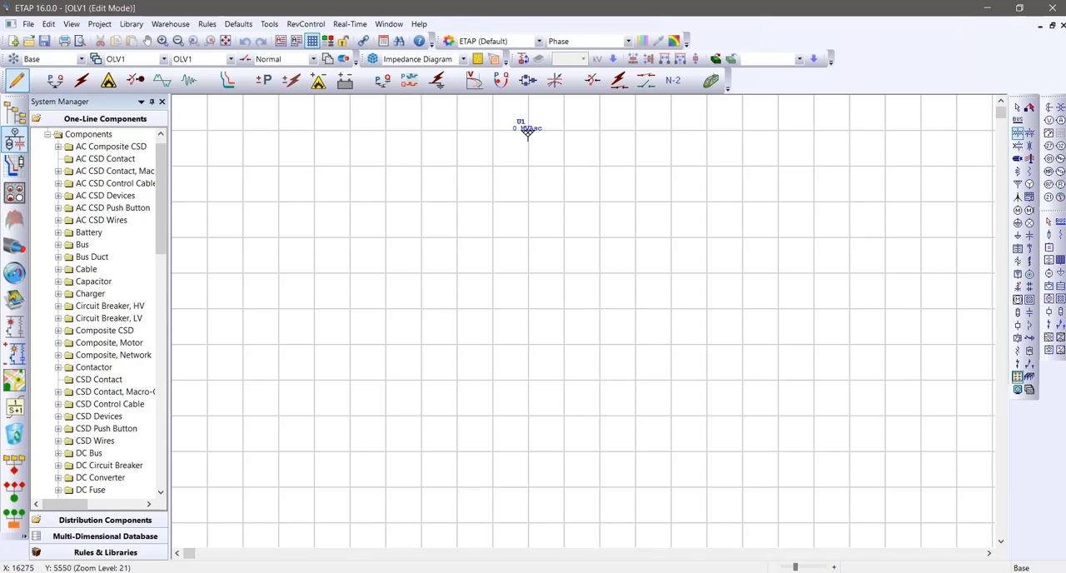
{"action": "left_click", "coordinate": [529, 226]}
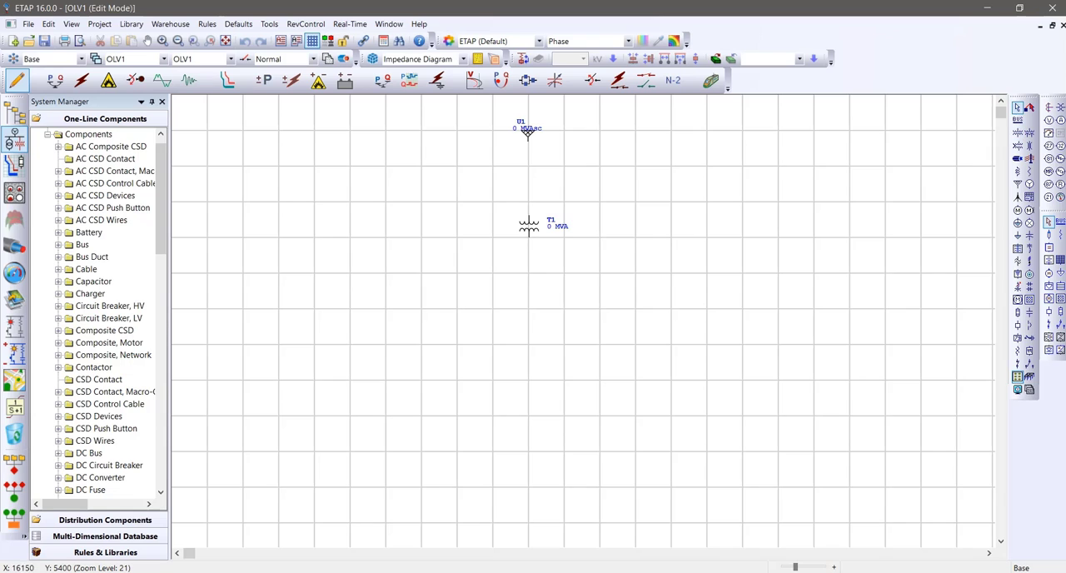
Place a bus between the power grid and the transformer
{"action": "scroll", "coordinate": [631, 216], "scroll_direction": "up", "scroll_amount": 1}
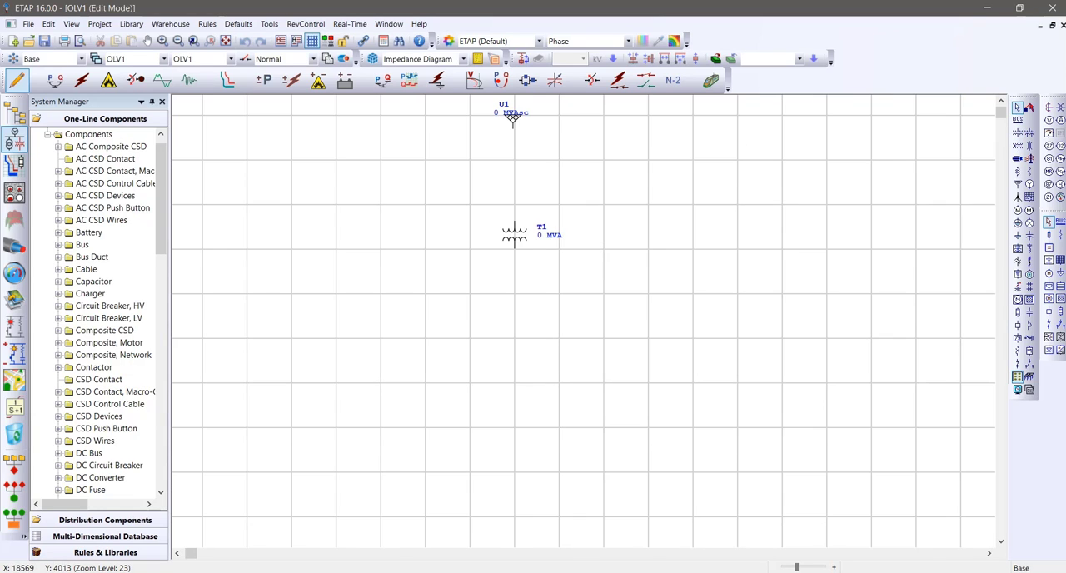
{"action": "scroll", "coordinate": [631, 216], "scroll_direction": "up", "scroll_amount": 1}
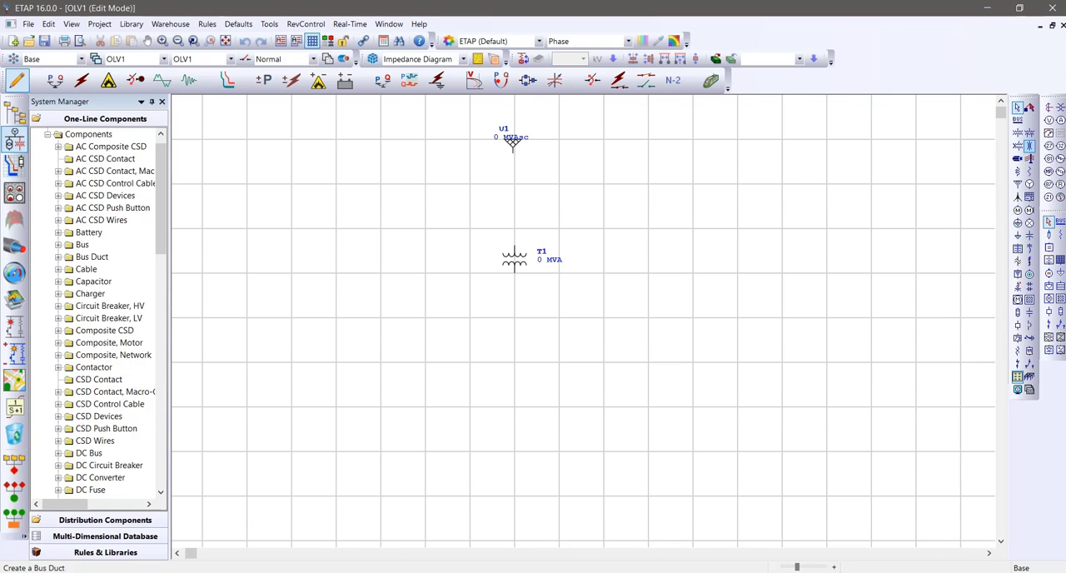
{"action": "left_click", "coordinate": [1017, 120]}
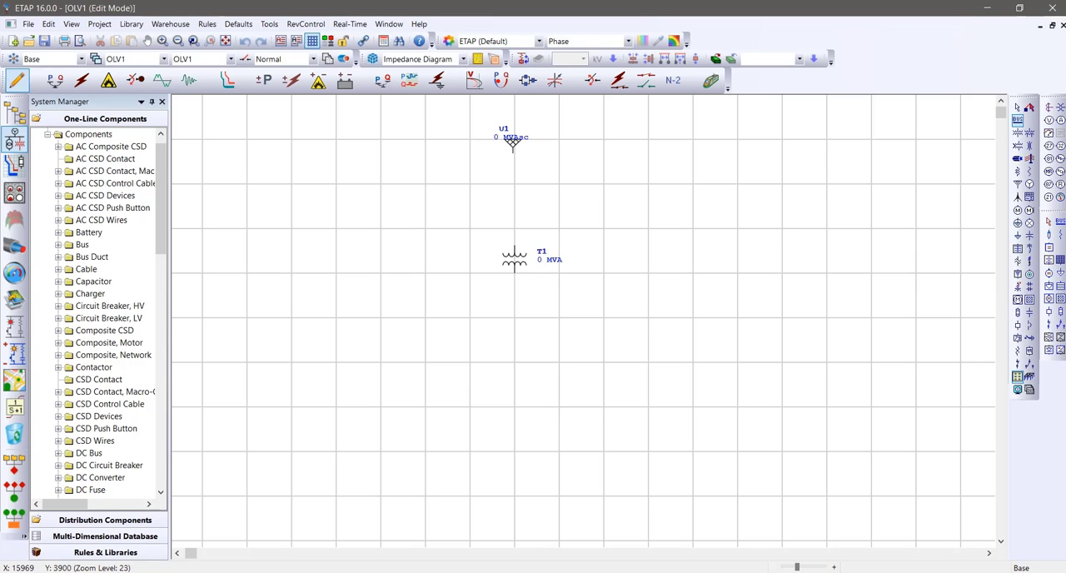
{"action": "left_click", "coordinate": [512, 205]}
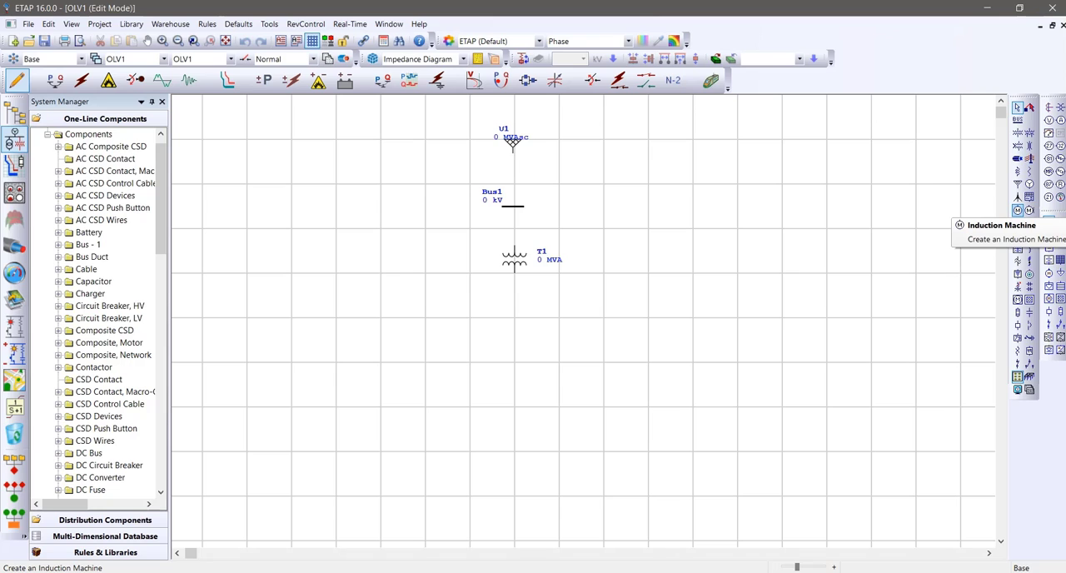
Place two induction machines side by side below the transformer, one on each side of it
{"action": "left_click", "coordinate": [1017, 210]}
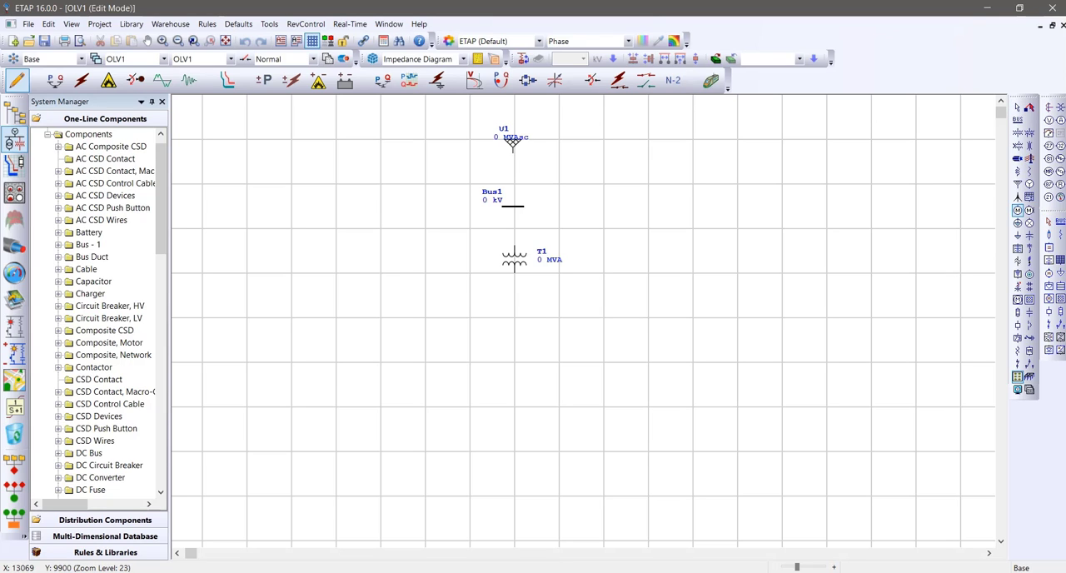
{"action": "left_click", "coordinate": [468, 380]}
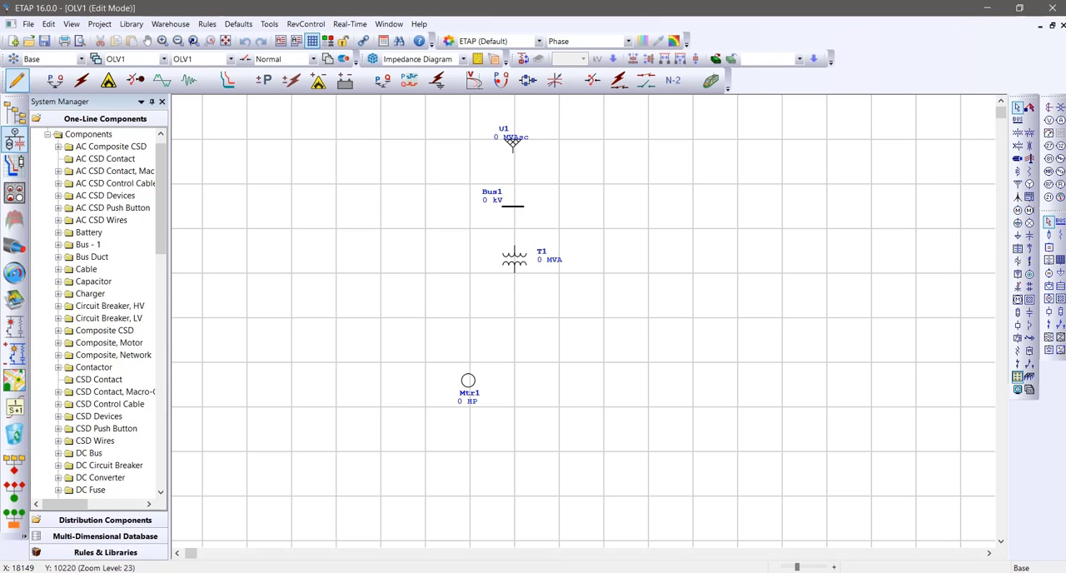
{"action": "left_click", "coordinate": [1016, 210]}
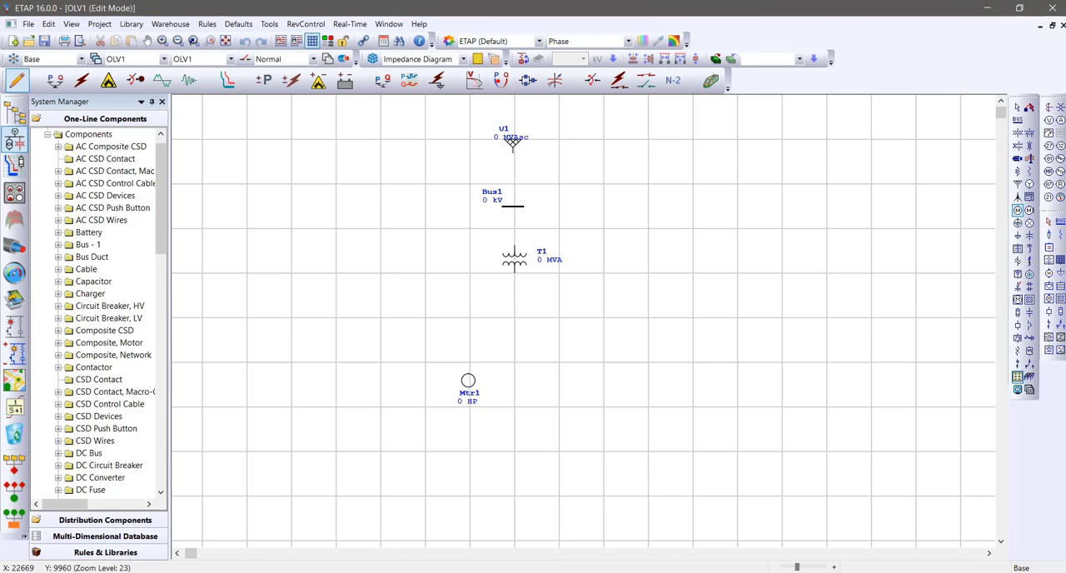
{"action": "left_click", "coordinate": [605, 380]}
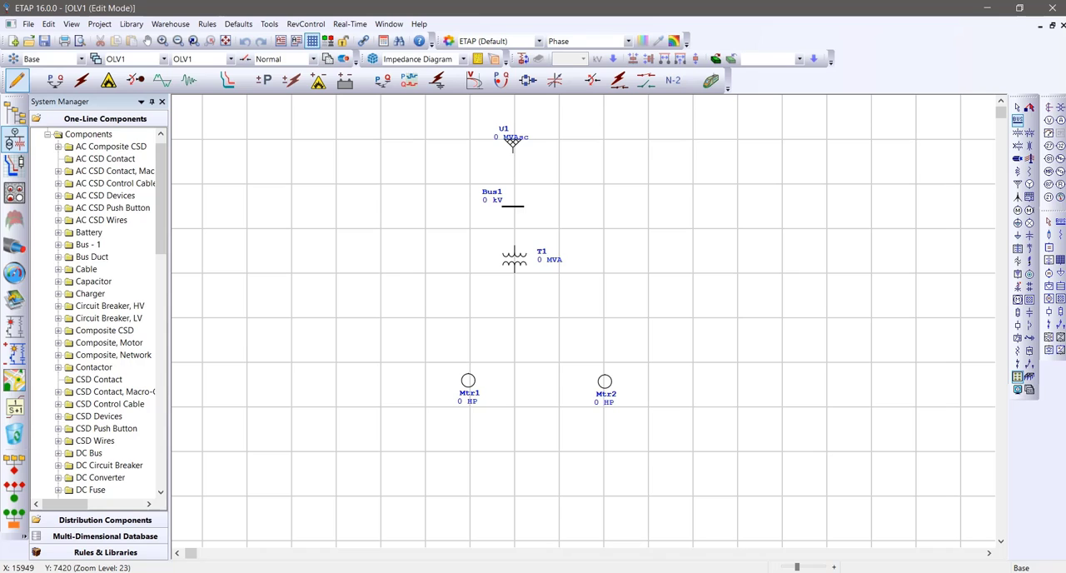
Place a second bus just below the transformer and lengthen it to span both induction machines
{"action": "left_click", "coordinate": [513, 295]}
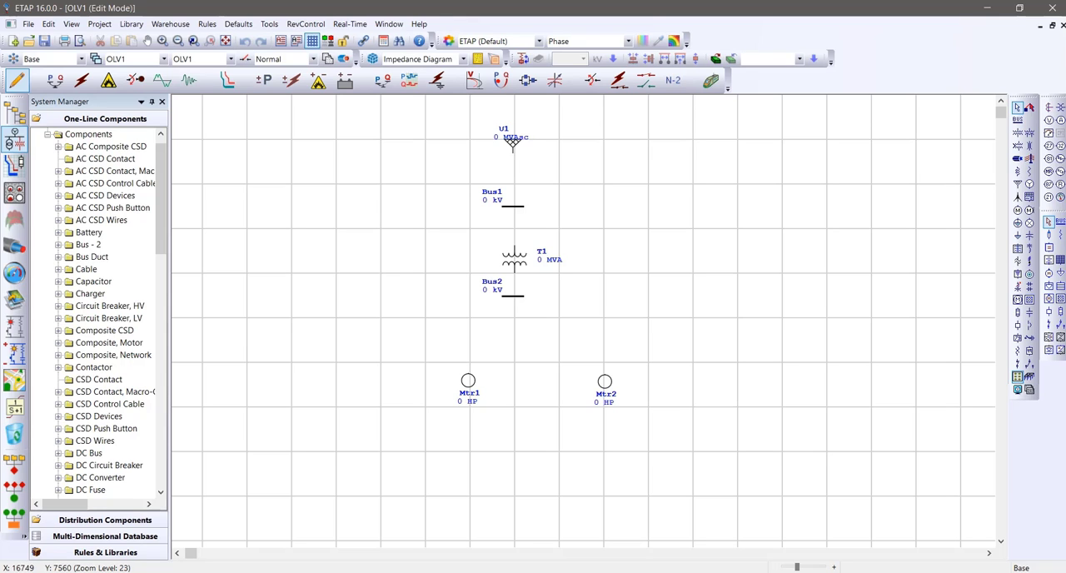
{"action": "left_click", "coordinate": [514, 295]}
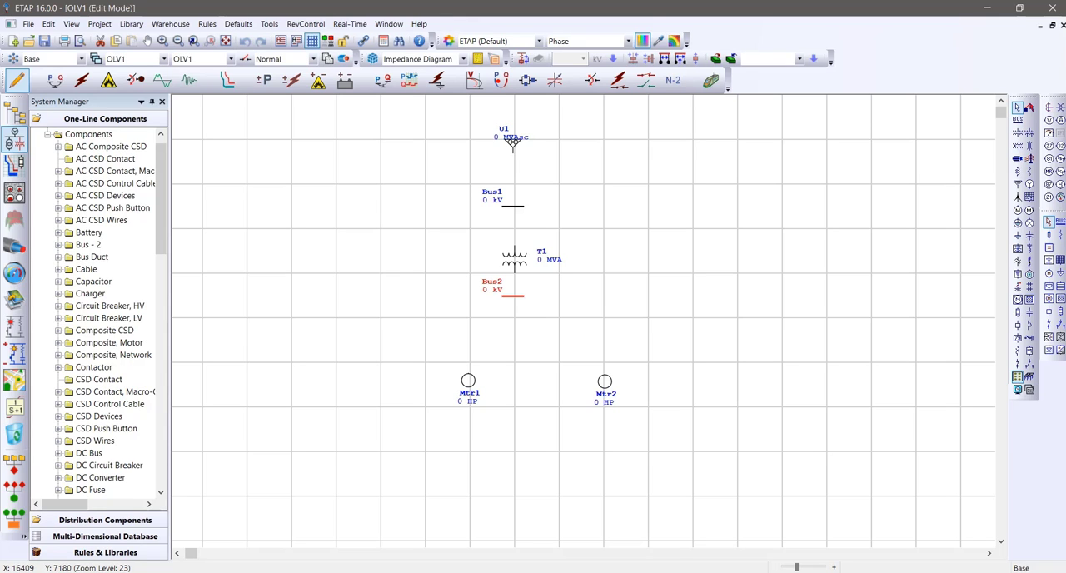
{"action": "left_click_drag", "start_coordinate": [524, 296], "coordinate": [588, 296]}
{"action": "left_click", "coordinate": [635, 310]}
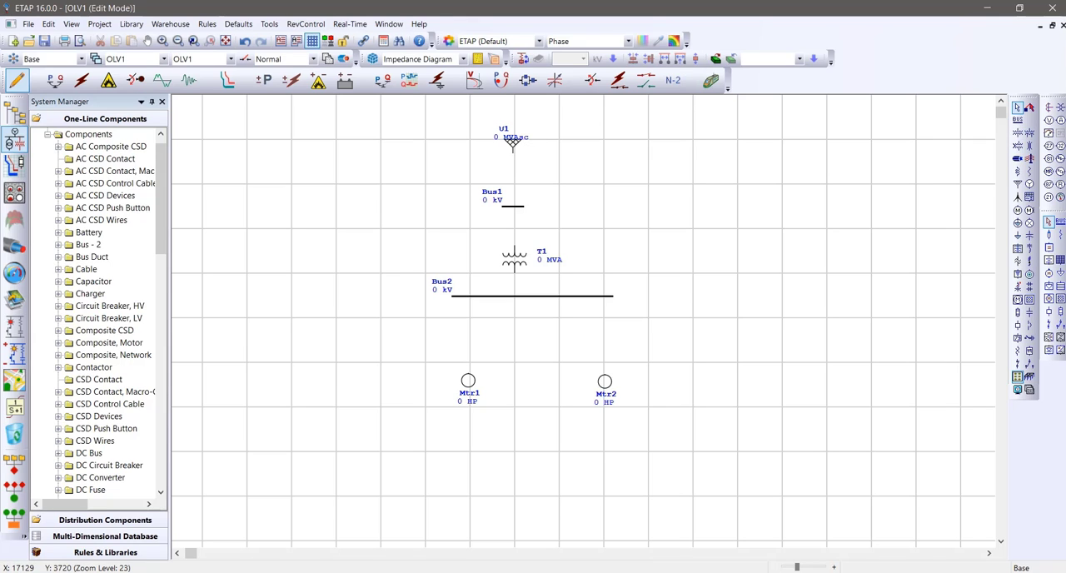
Set the power grid's rated voltage to 20 kV
{"action": "left_click", "coordinate": [512, 142]}
{"action": "double_click", "coordinate": [512, 142]}
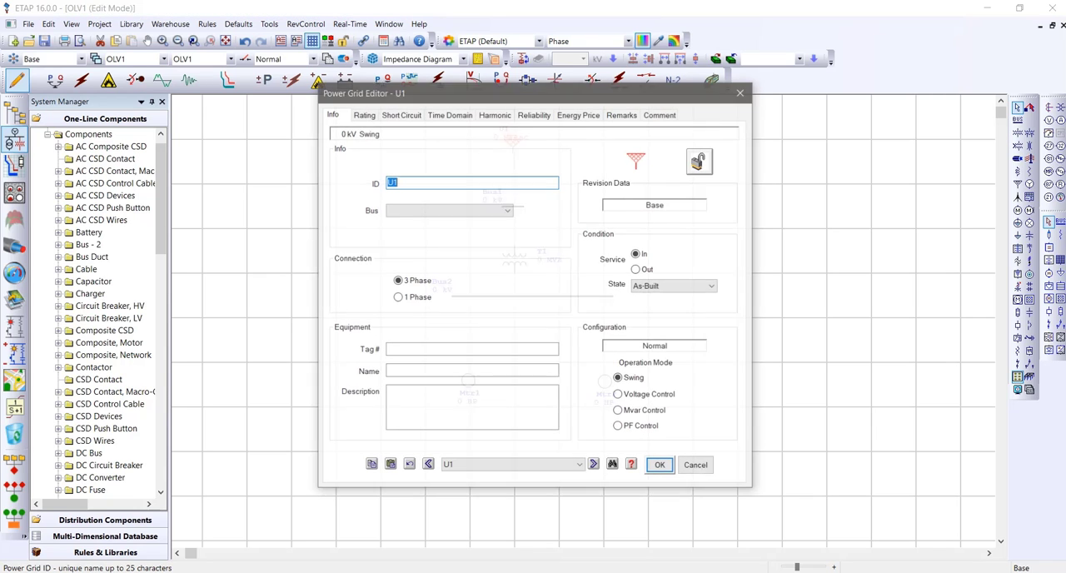
{"action": "left_click", "coordinate": [363, 114]}
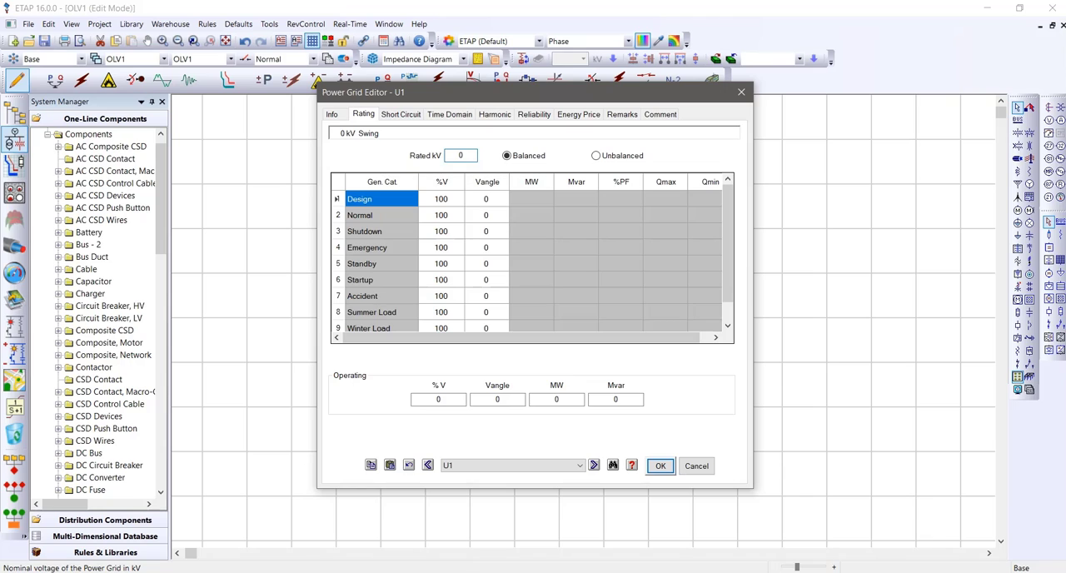
{"action": "type", "text": "20"}
Set the power grid's three-phase short-circuit rating to 500 MVAsc with an X/R ratio of 1, and apply the grid settings
{"action": "left_click", "coordinate": [401, 114]}
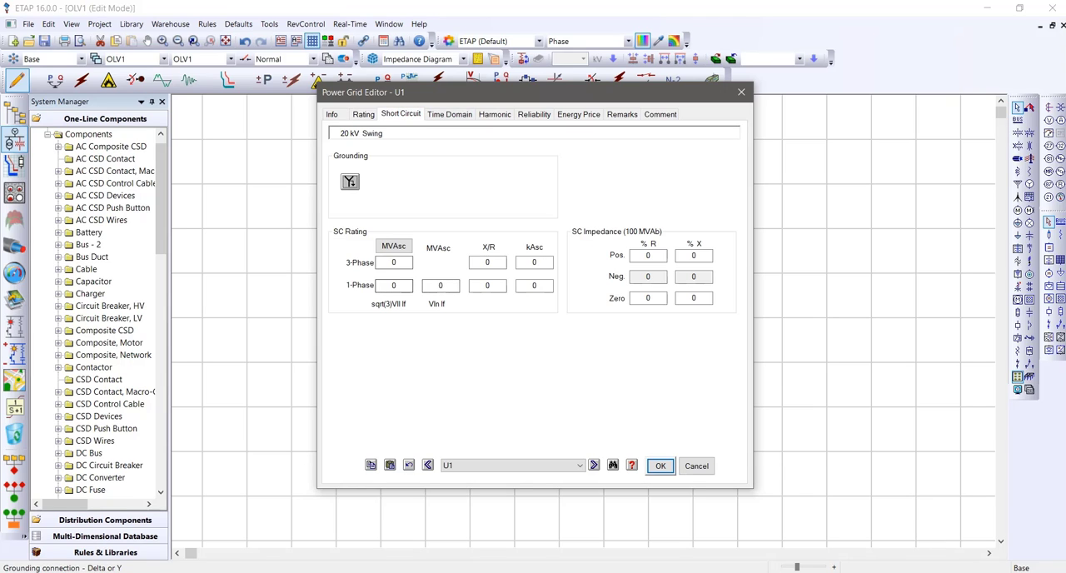
{"action": "left_click", "coordinate": [393, 262]}
{"action": "type", "text": "5"}
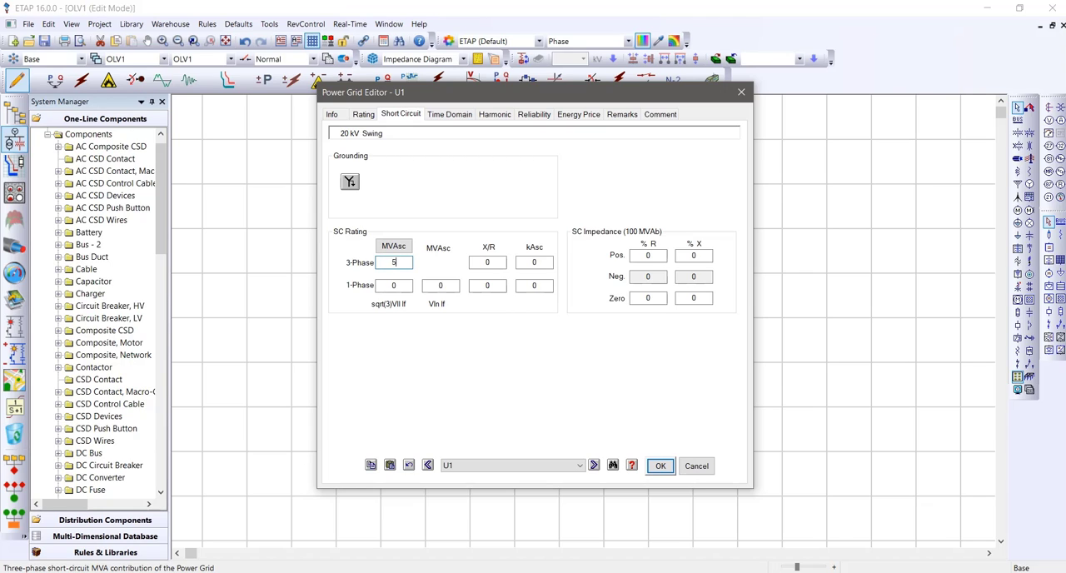
{"action": "type", "text": "00"}
{"action": "left_click", "coordinate": [394, 286]}
{"action": "double_click", "coordinate": [487, 262]}
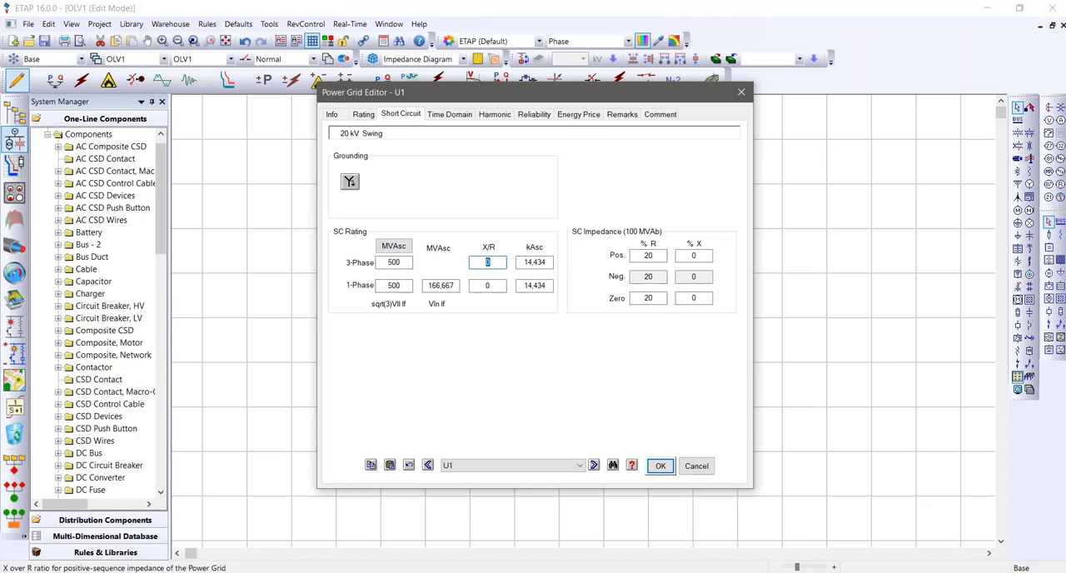
{"action": "type", "text": "0"}
{"action": "double_click", "coordinate": [487, 262]}
{"action": "left_click", "coordinate": [451, 320]}
{"action": "double_click", "coordinate": [487, 262]}
{"action": "type", "text": "1"}
{"action": "left_click", "coordinate": [466, 323]}
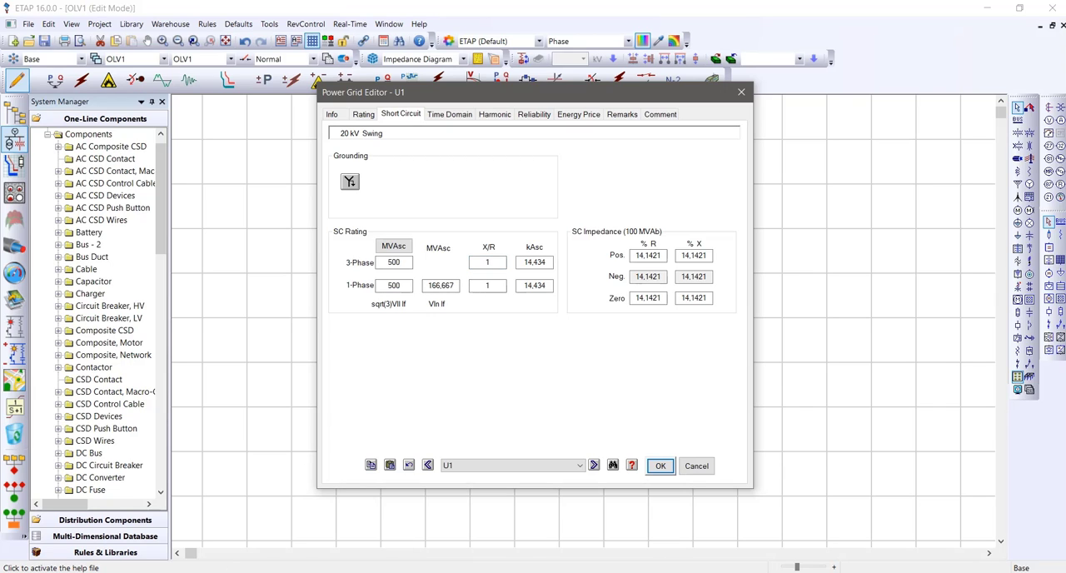
{"action": "left_click", "coordinate": [659, 466]}
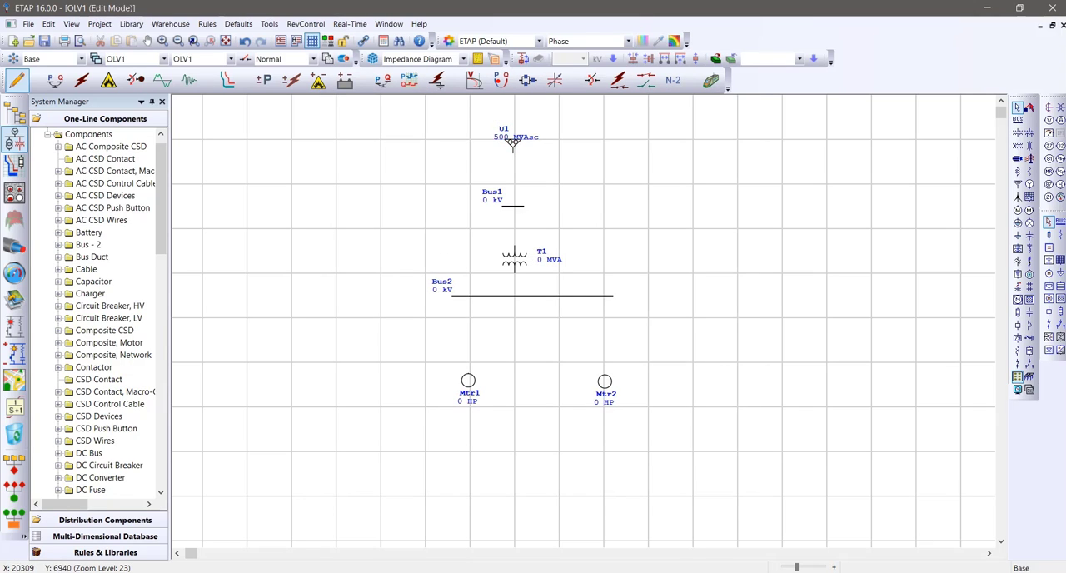
Connect the power grid and the transformer's primary side to the upper bus
{"action": "left_click", "coordinate": [511, 143]}
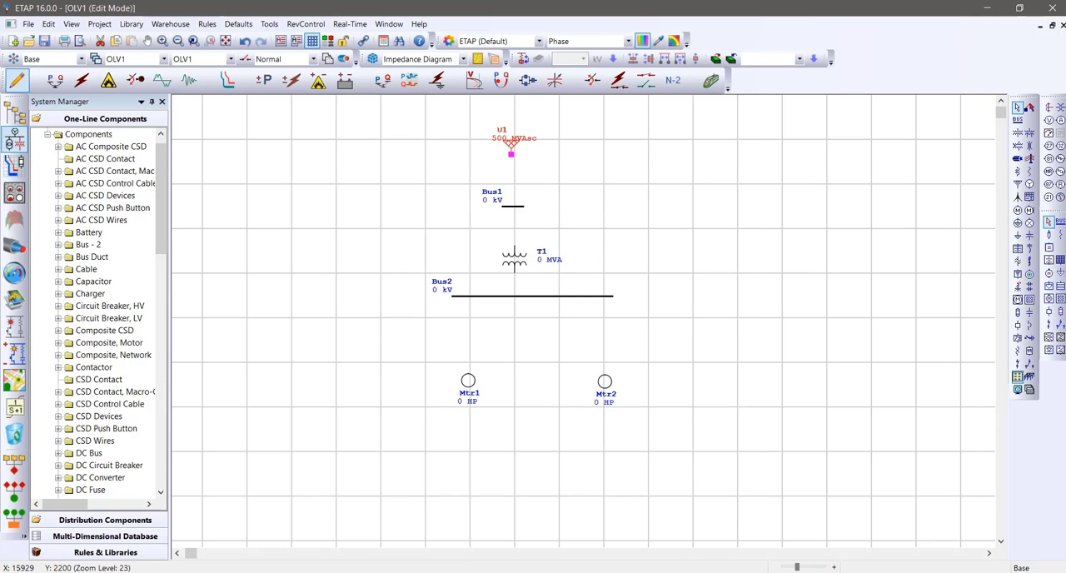
{"action": "left_click_drag", "start_coordinate": [511, 153], "coordinate": [520, 205]}
{"action": "left_click", "coordinate": [549, 157]}
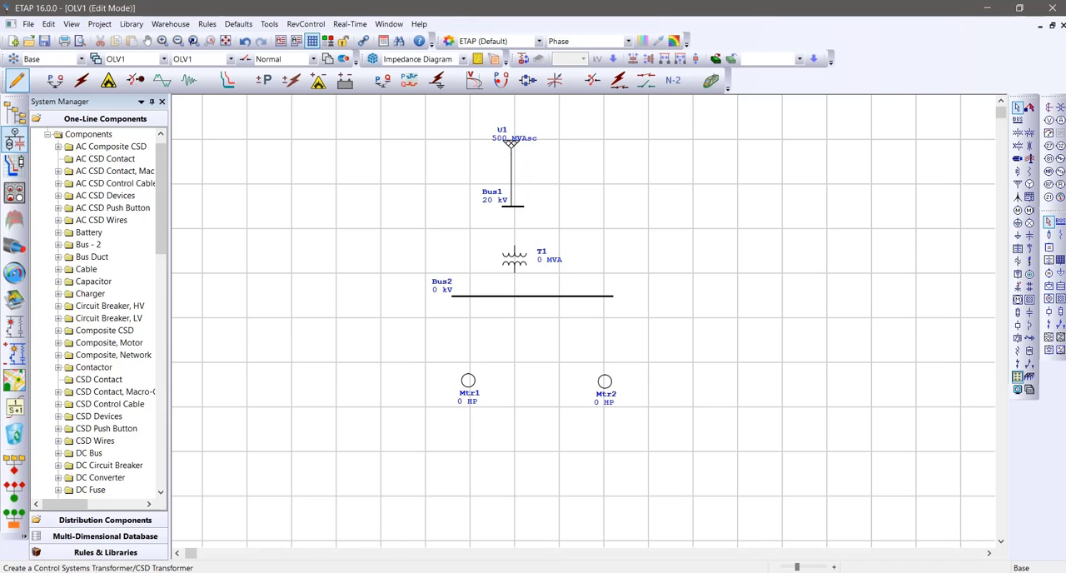
{"action": "left_click", "coordinate": [513, 257]}
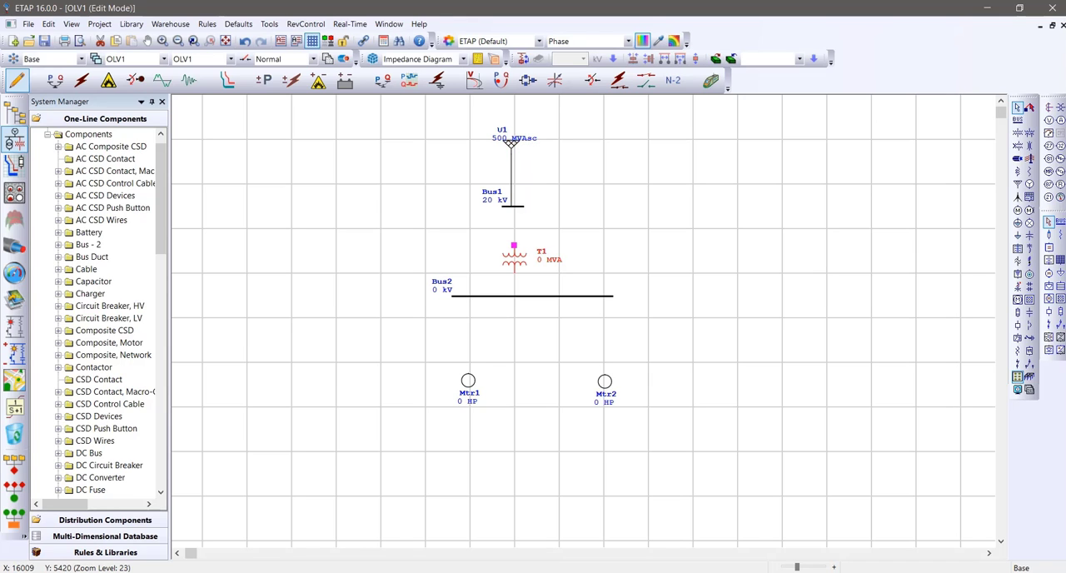
{"action": "left_click_drag", "start_coordinate": [514, 245], "coordinate": [514, 206]}
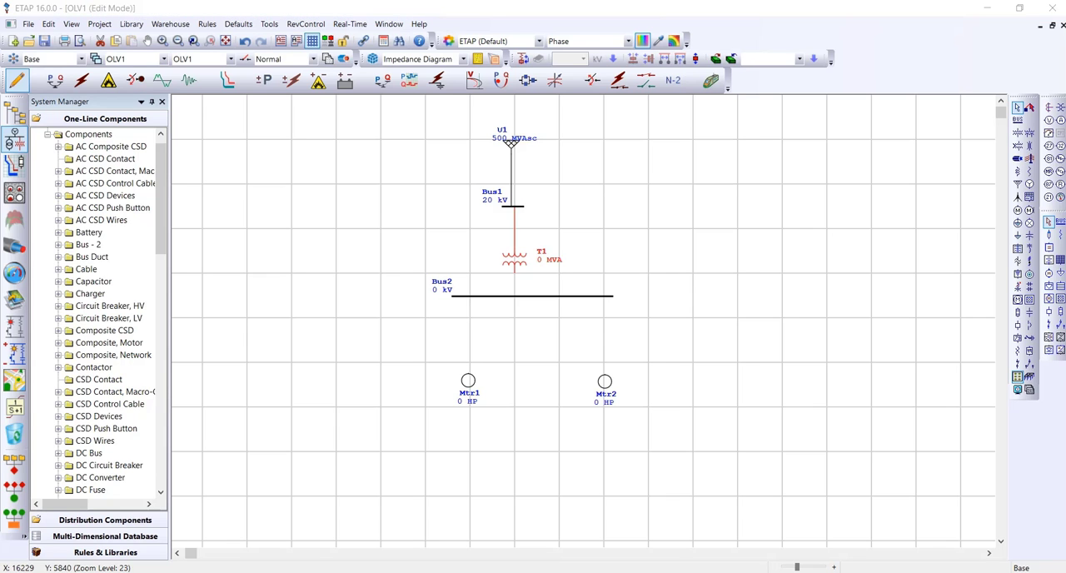
Set the transformer's secondary voltage rating to 0.4 kV
{"action": "double_click", "coordinate": [514, 260]}
{"action": "left_click", "coordinate": [380, 103]}
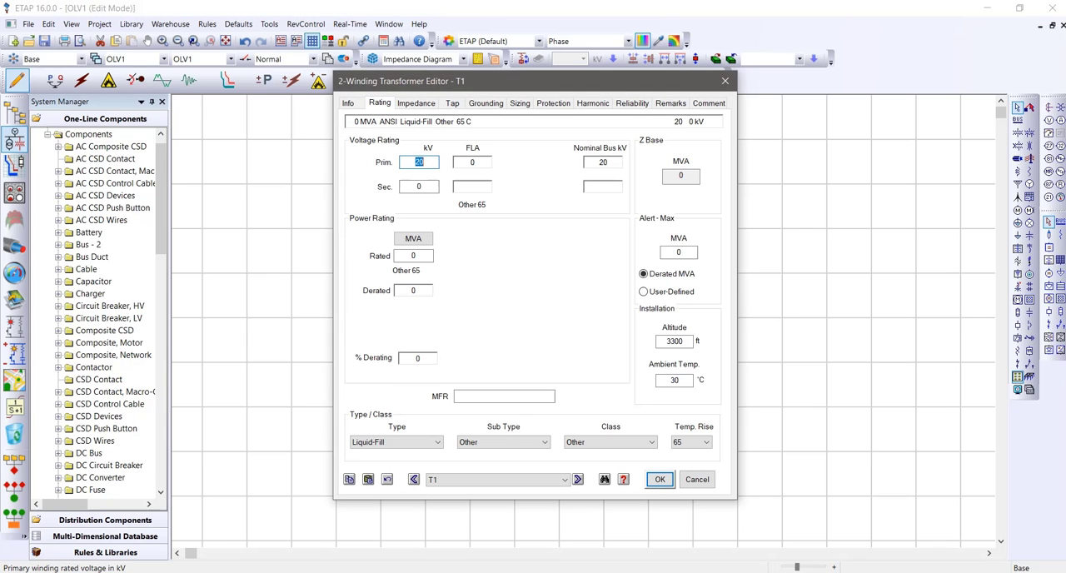
{"action": "left_click", "coordinate": [422, 186]}
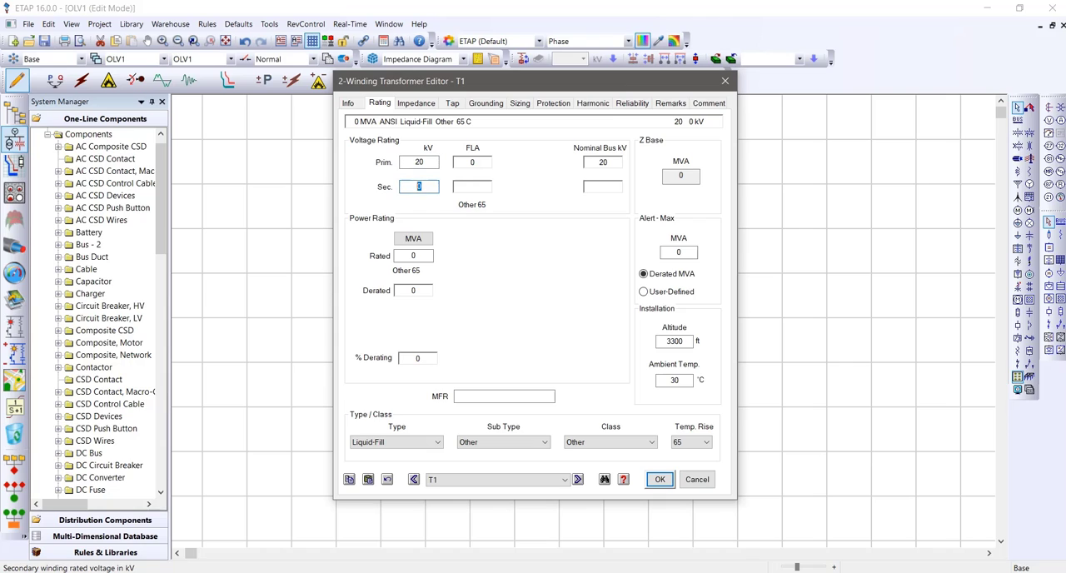
{"action": "type", "text": "400"}
{"action": "double_click", "coordinate": [420, 187]}
{"action": "type", "text": "0.4"}
{"action": "key", "text": "Tab"}
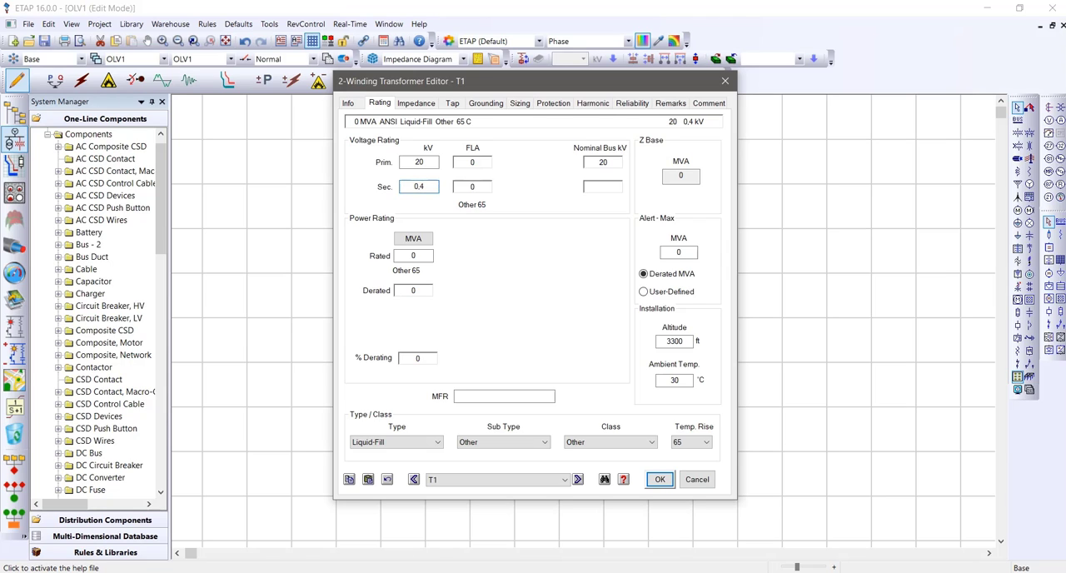
Set the transformer's rated power to 630 MVA
{"action": "left_click", "coordinate": [416, 256]}
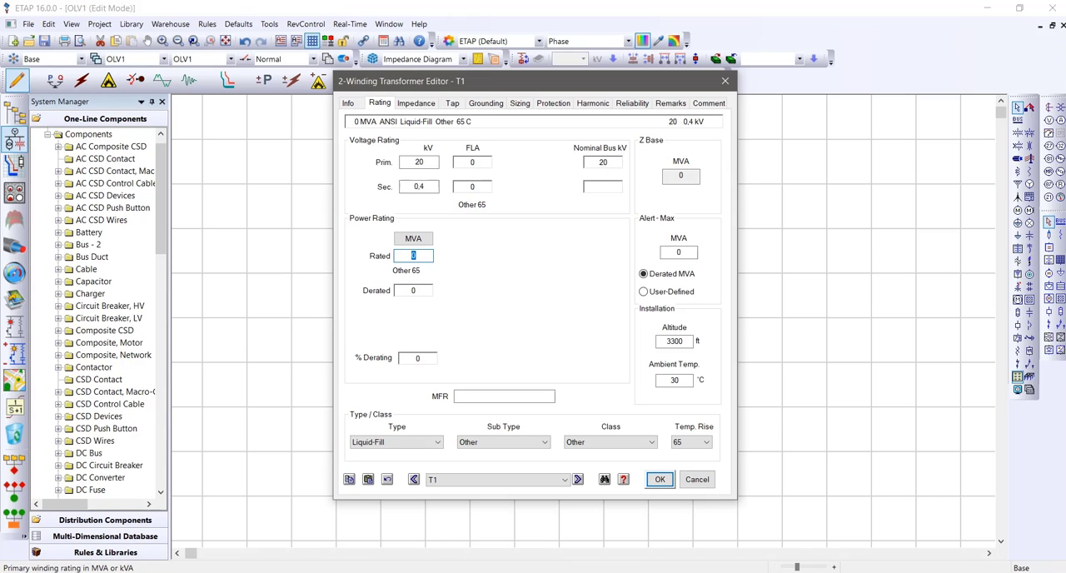
{"action": "type", "text": "630"}
{"action": "key", "text": "Tab"}
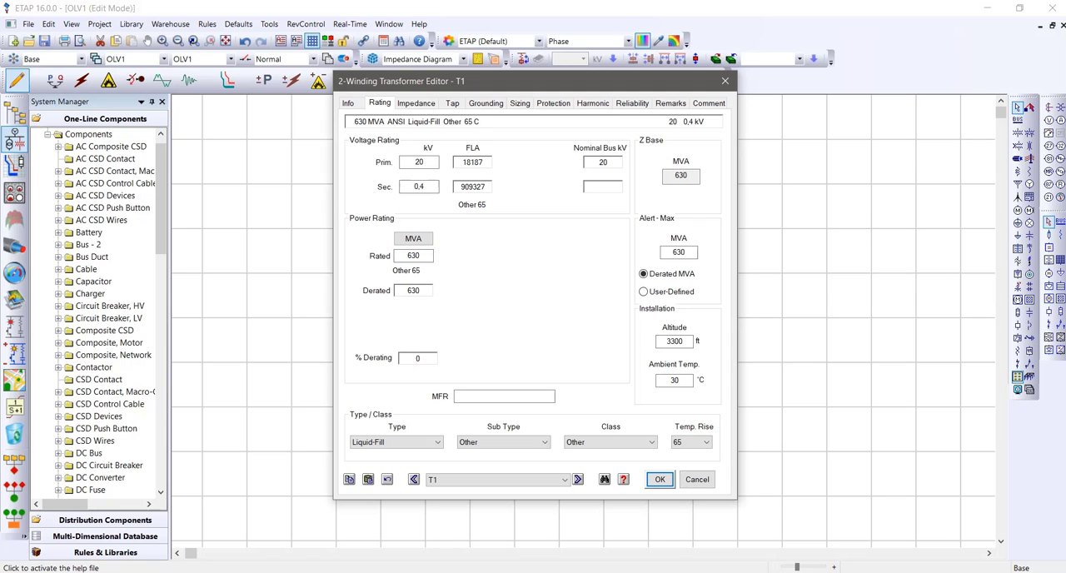
Fill in the transformer's impedance with the typical Z and X/R values and apply the transformer settings
{"action": "left_click", "coordinate": [415, 102]}
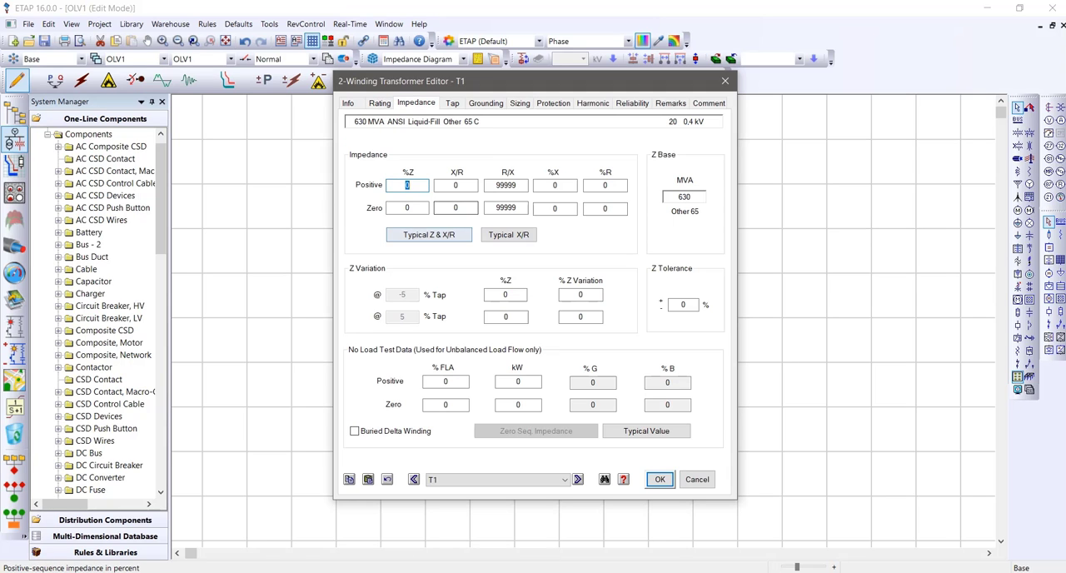
{"action": "left_click", "coordinate": [429, 234]}
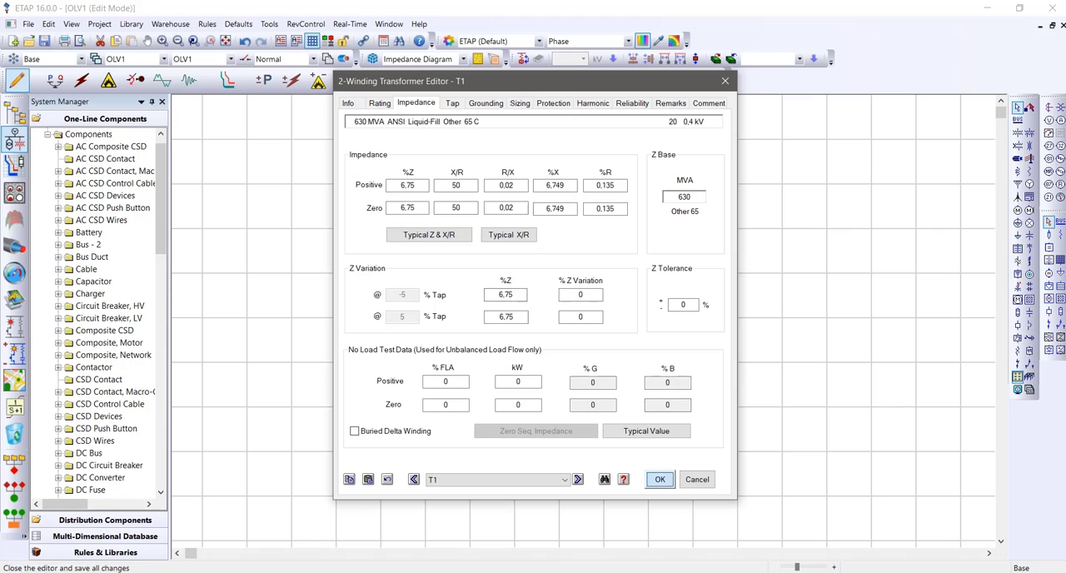
{"action": "left_click", "coordinate": [659, 479]}
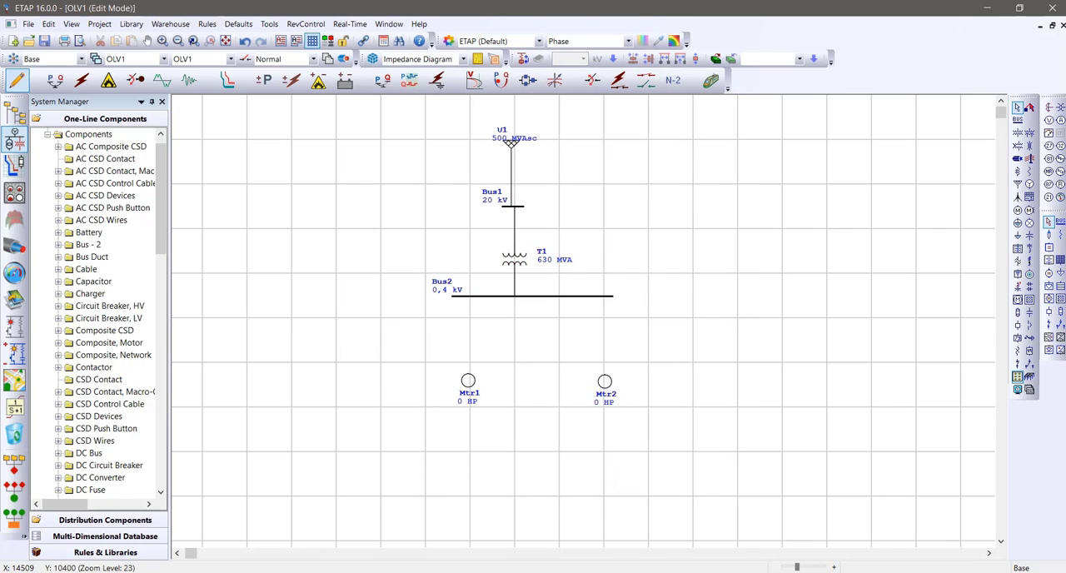
Connect both induction machines to the lower bus
{"action": "left_click_drag", "start_coordinate": [468, 374], "coordinate": [468, 296]}
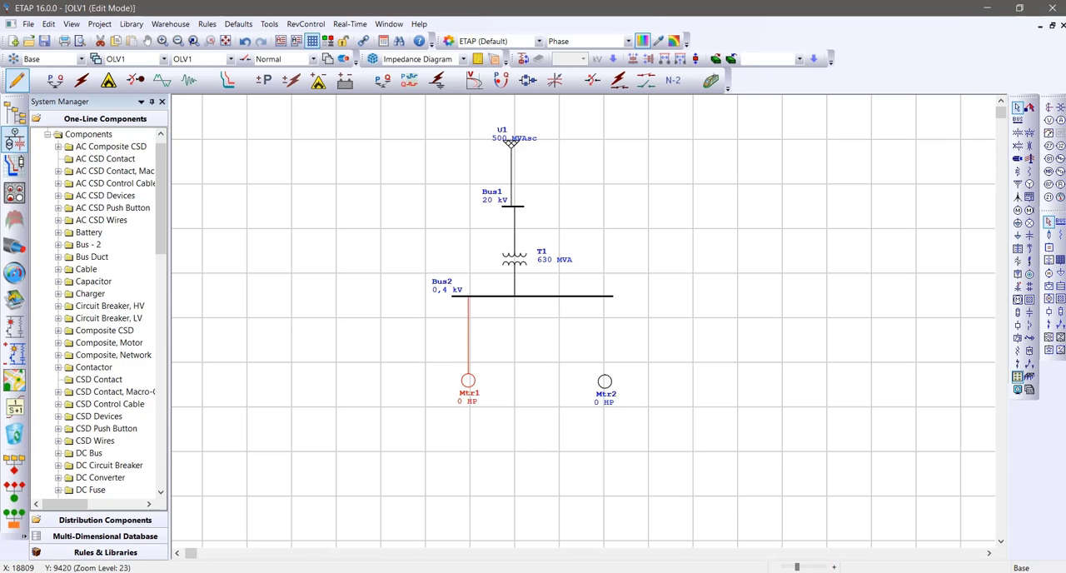
{"action": "left_click_drag", "start_coordinate": [604, 374], "coordinate": [605, 297]}
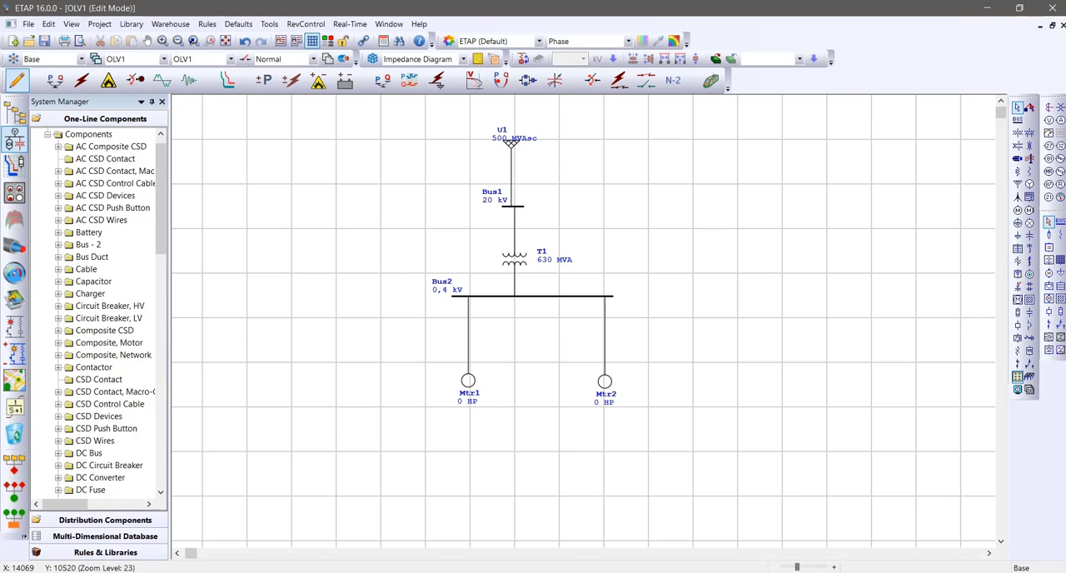
Rate motor Mtr1 at 10 HP, accept the NEC typical nameplate data and apply the motor settings
{"action": "left_click", "coordinate": [468, 380]}
{"action": "double_click", "coordinate": [468, 381]}
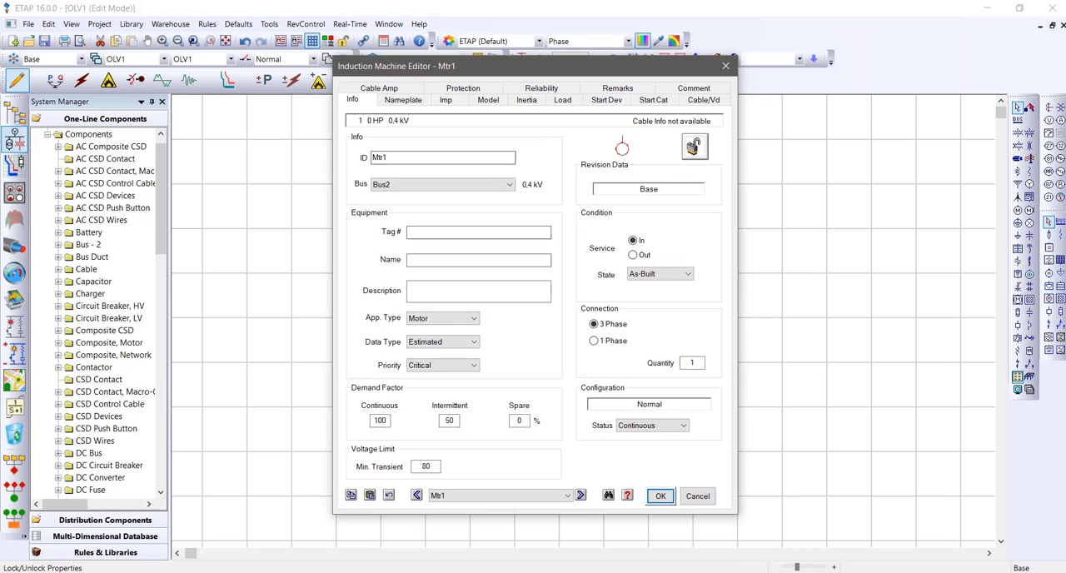
{"action": "left_click", "coordinate": [403, 100]}
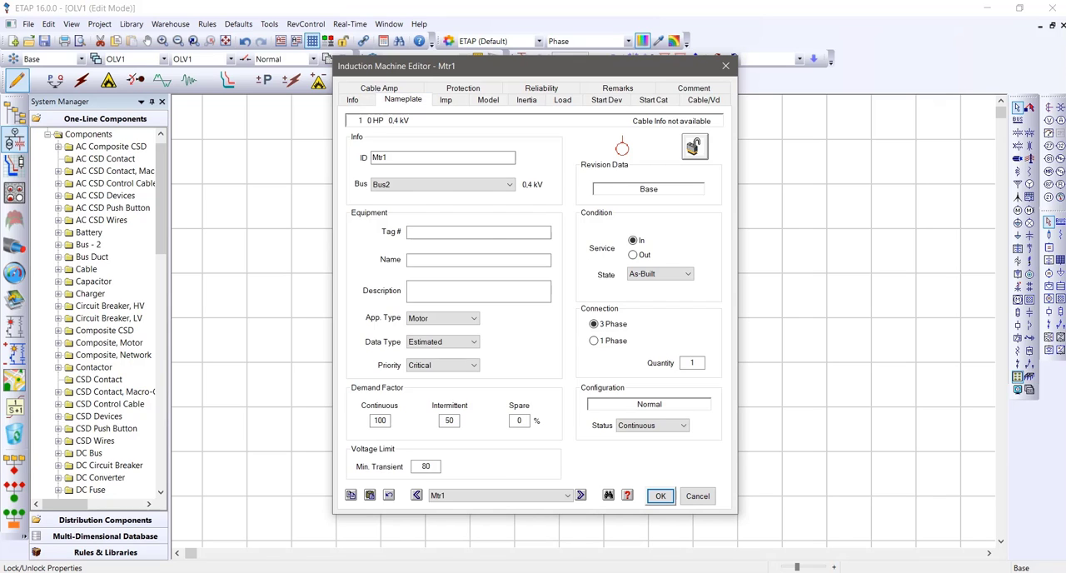
{"action": "double_click", "coordinate": [405, 171]}
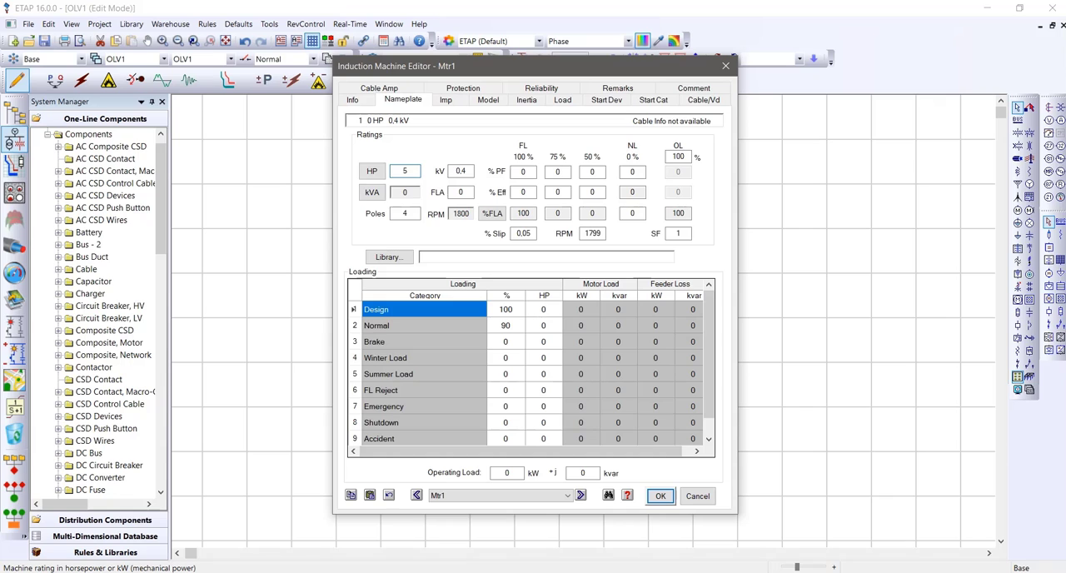
{"action": "double_click", "coordinate": [405, 172]}
{"action": "type", "text": "10"}
{"action": "key", "text": "Tab"}
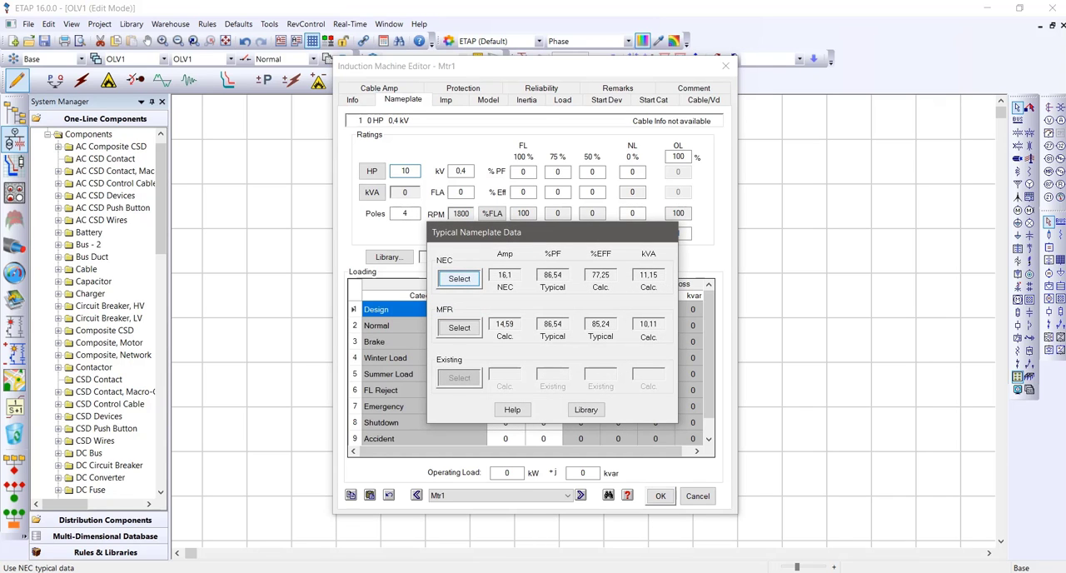
{"action": "left_click", "coordinate": [458, 279]}
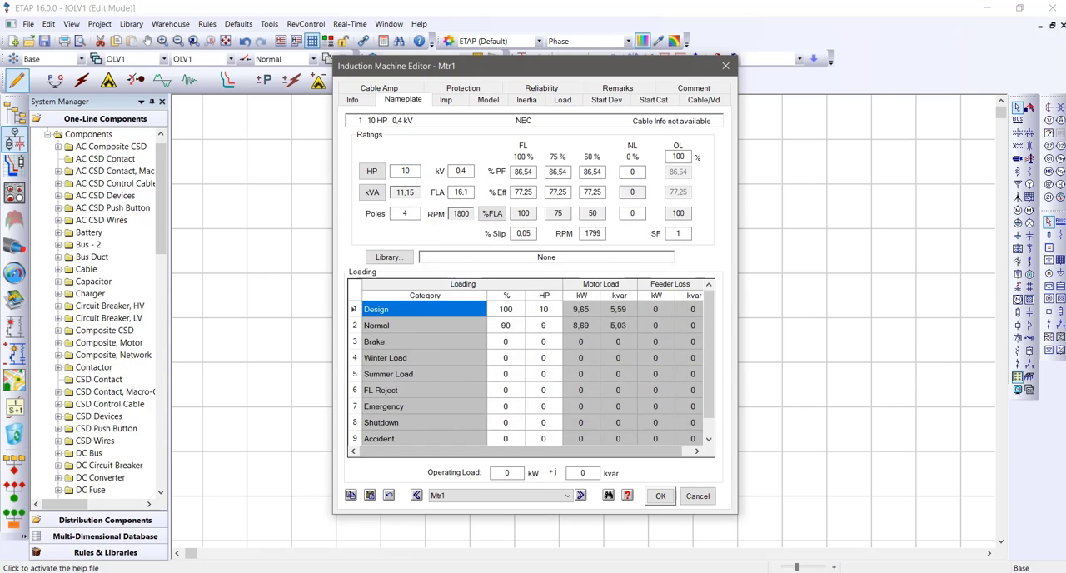
{"action": "left_click", "coordinate": [661, 495]}
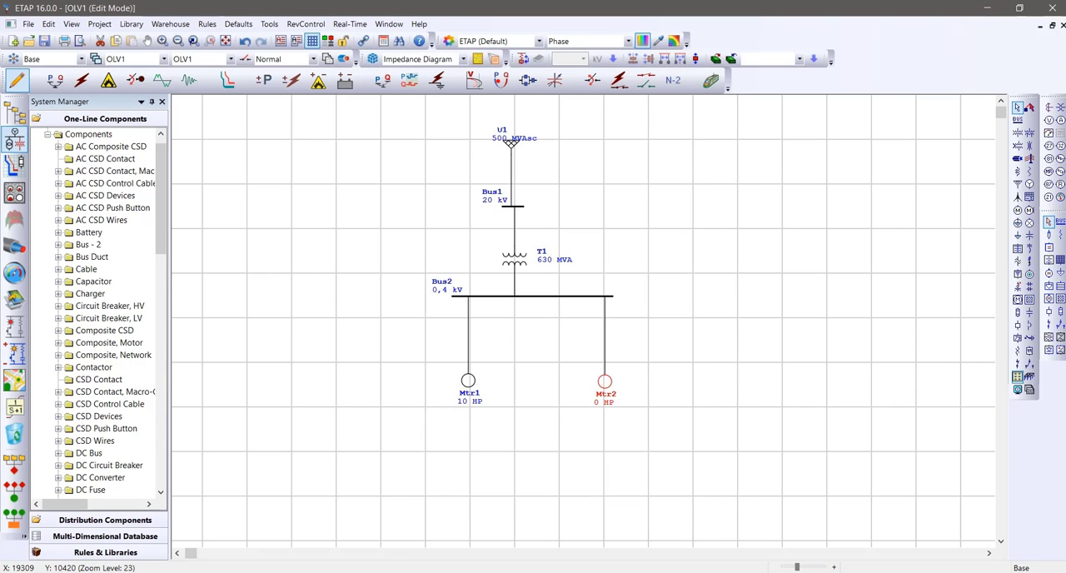
Rate motor Mtr2 at 25 HP, accept the NEC typical nameplate data and apply the motor settings
{"action": "double_click", "coordinate": [605, 381]}
{"action": "left_click", "coordinate": [403, 99]}
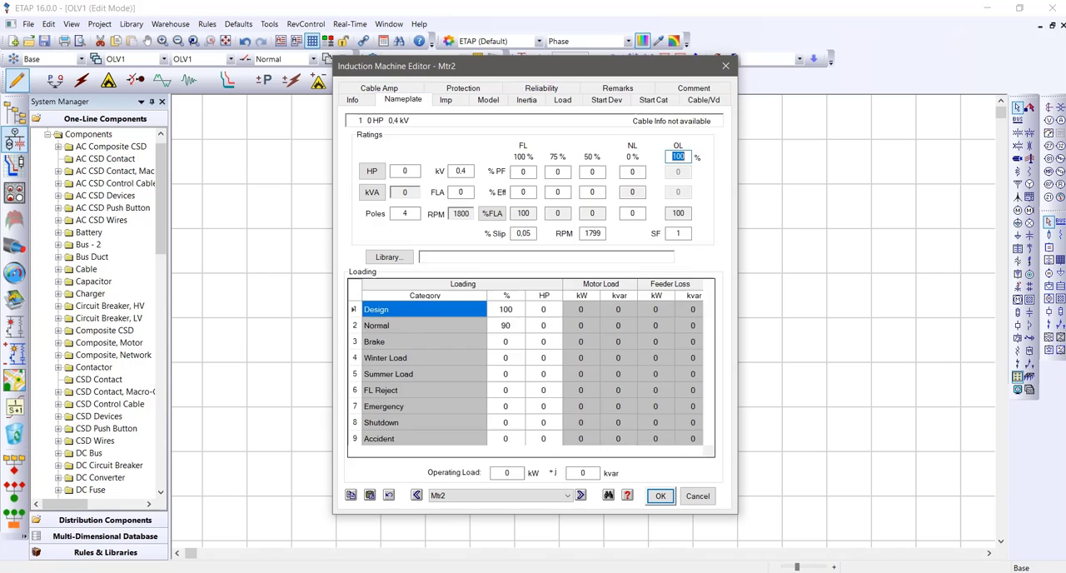
{"action": "double_click", "coordinate": [405, 170]}
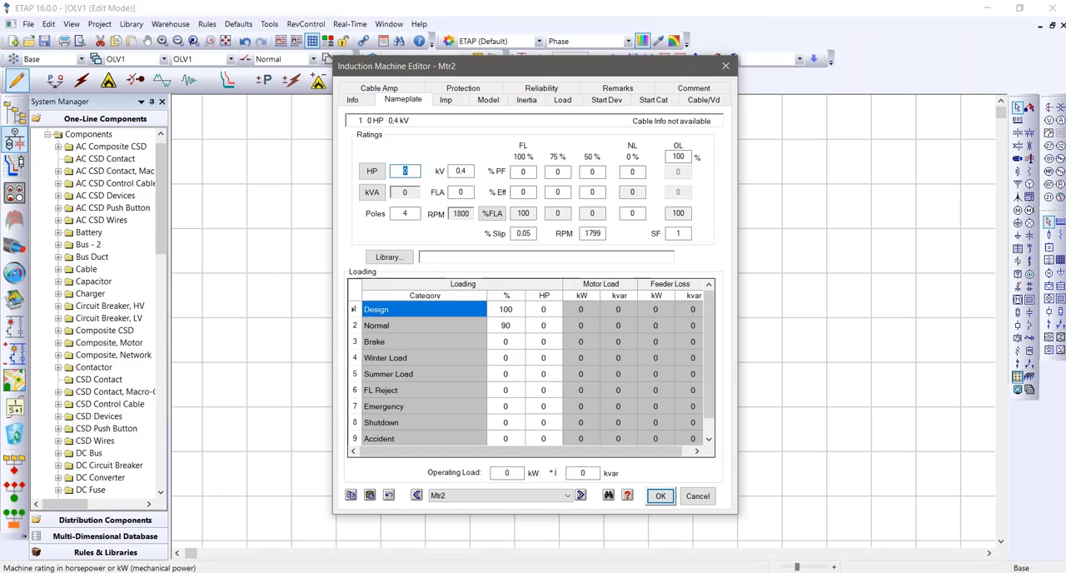
{"action": "type", "text": "25"}
{"action": "key", "text": "Tab"}
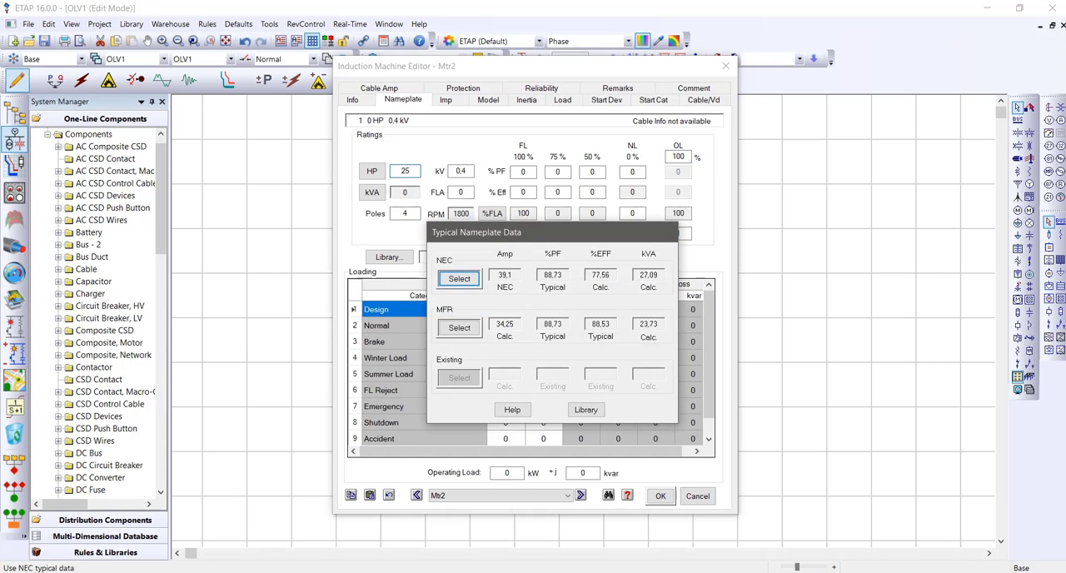
{"action": "key", "text": "Return"}
{"action": "left_click", "coordinate": [660, 495]}
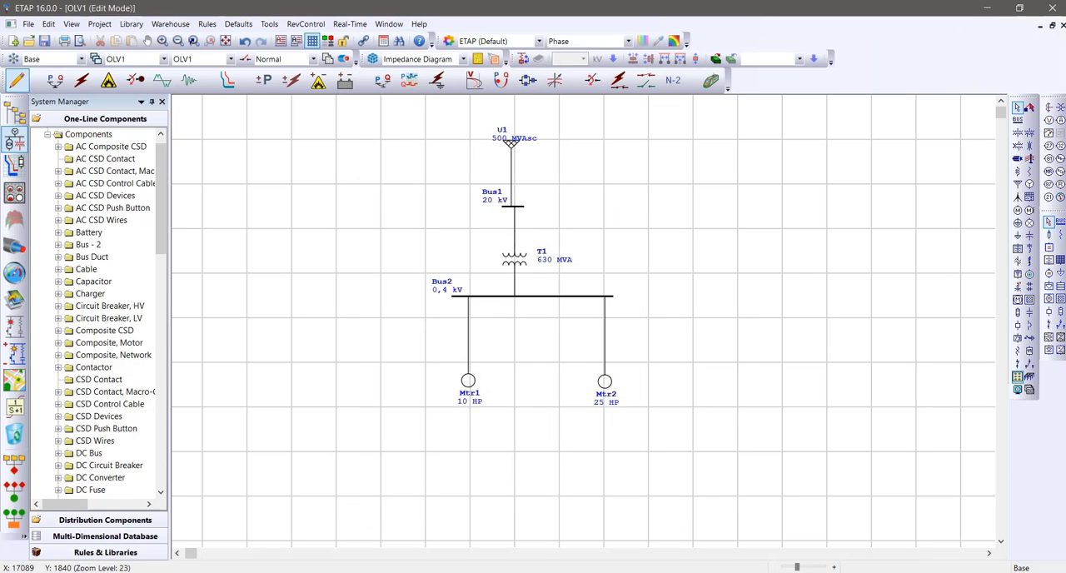
{"action": "double_click", "coordinate": [511, 144]}
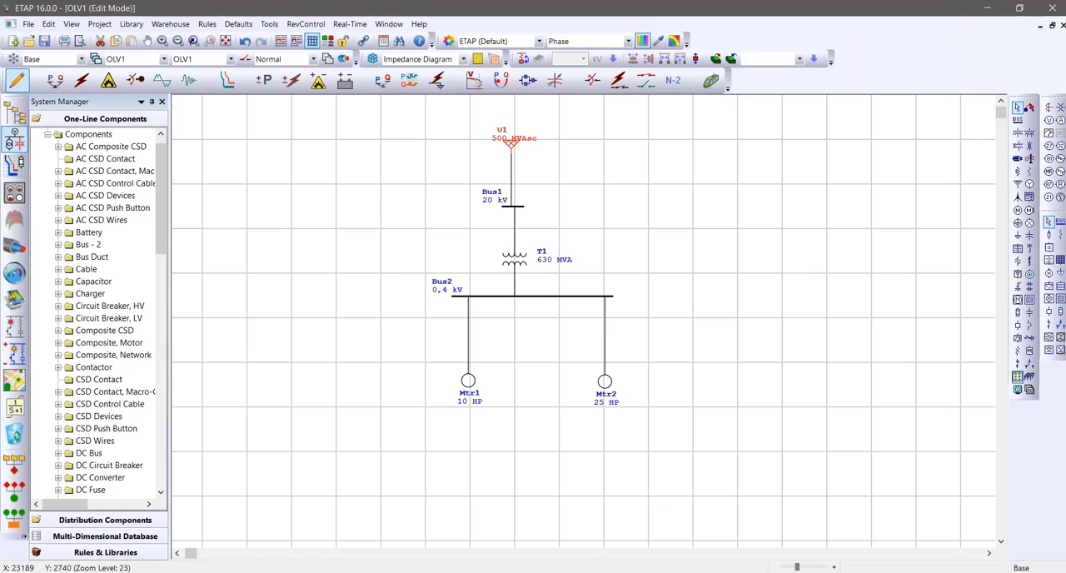
{"action": "left_click", "coordinate": [891, 179]}
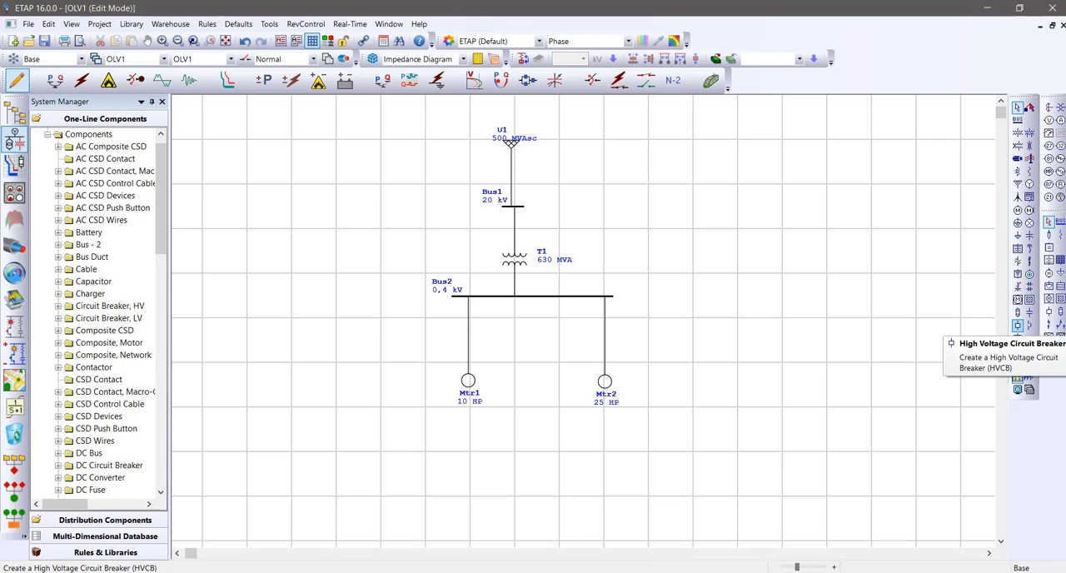
Insert high voltage circuit breakers above and below Bus1, and low voltage circuit breakers on both motor feeders
{"action": "left_click", "coordinate": [1018, 325]}
{"action": "left_click", "coordinate": [514, 230]}
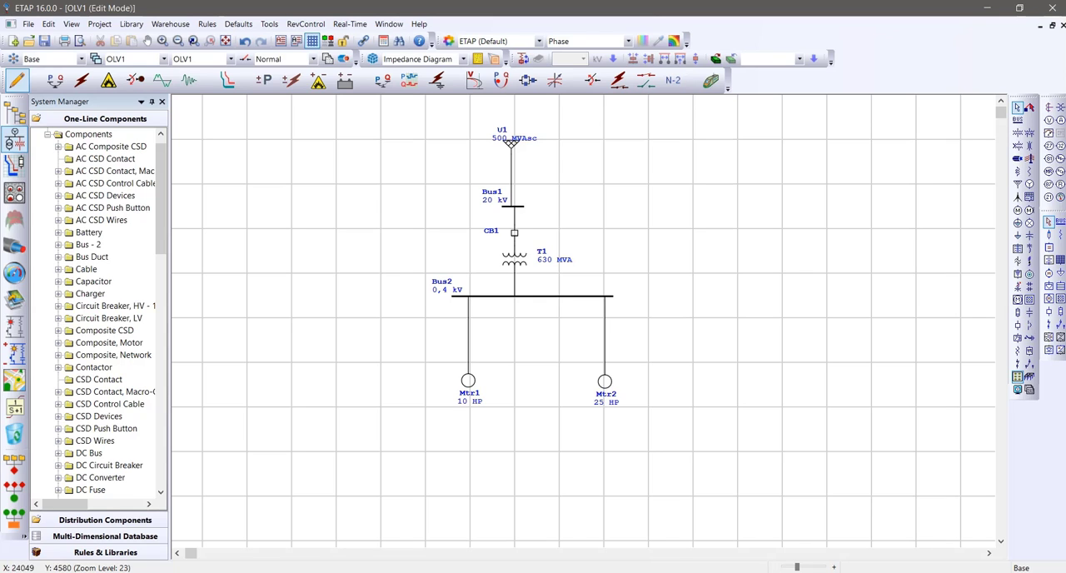
{"action": "left_click", "coordinate": [1017, 324]}
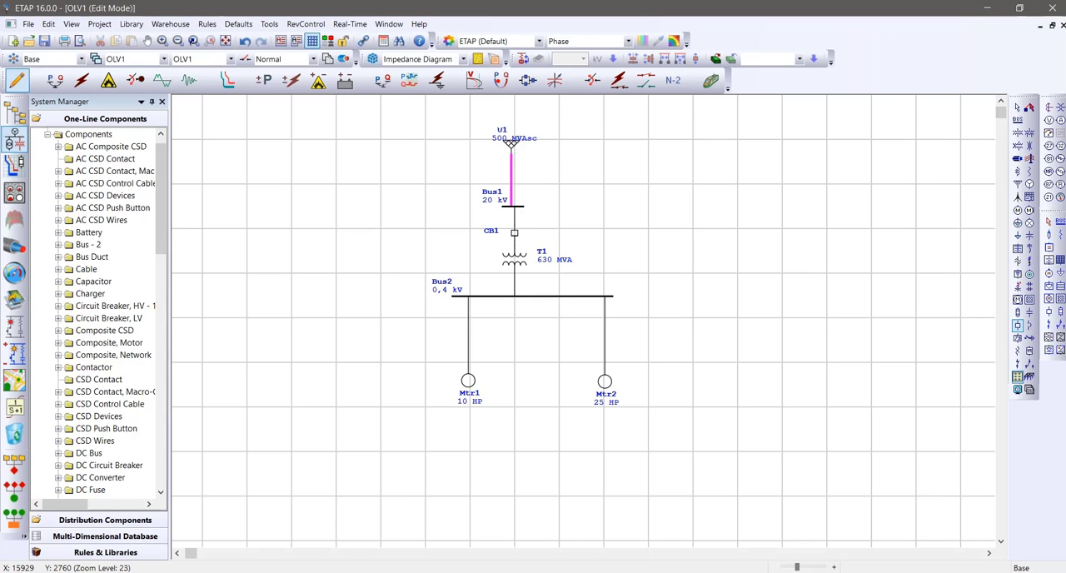
{"action": "left_click", "coordinate": [510, 177]}
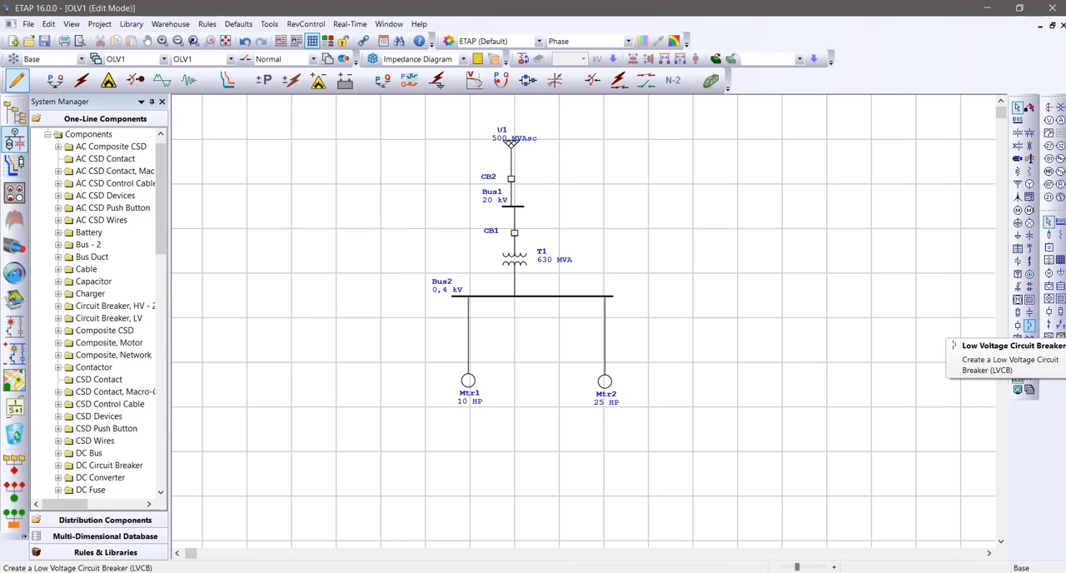
{"action": "left_click", "coordinate": [1029, 326]}
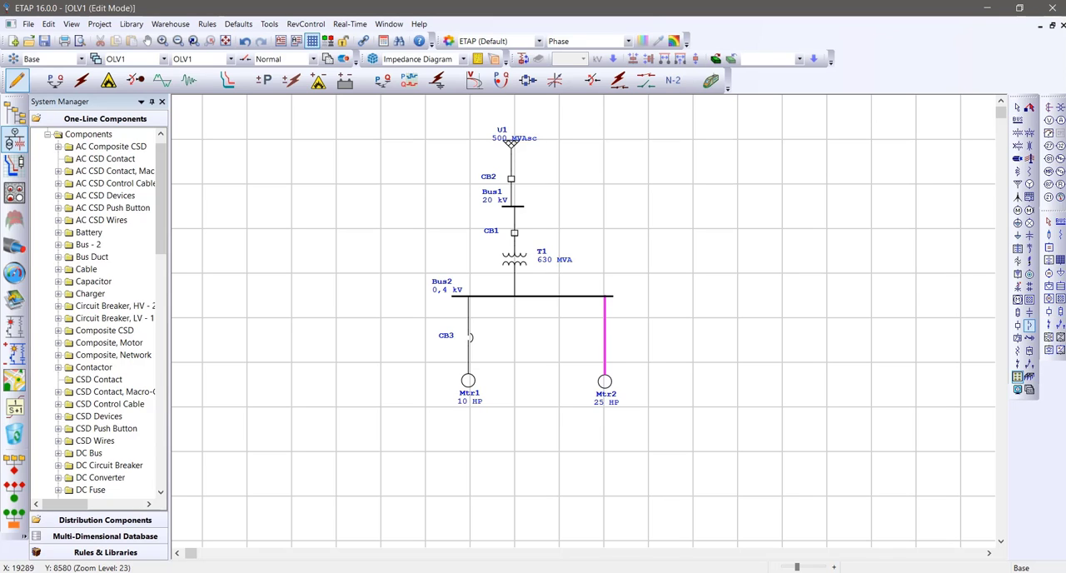
{"action": "left_click", "coordinate": [605, 340]}
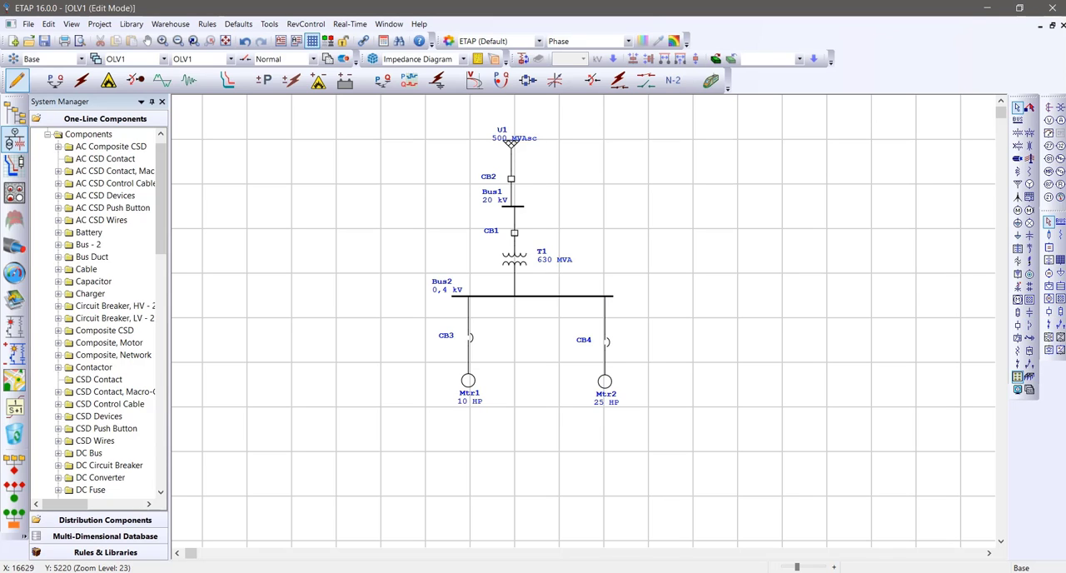
Move the transformer, Bus2 and both motor feeders down together to make room below the breaker under Bus1
{"action": "left_click_drag", "start_coordinate": [378, 253], "coordinate": [727, 432]}
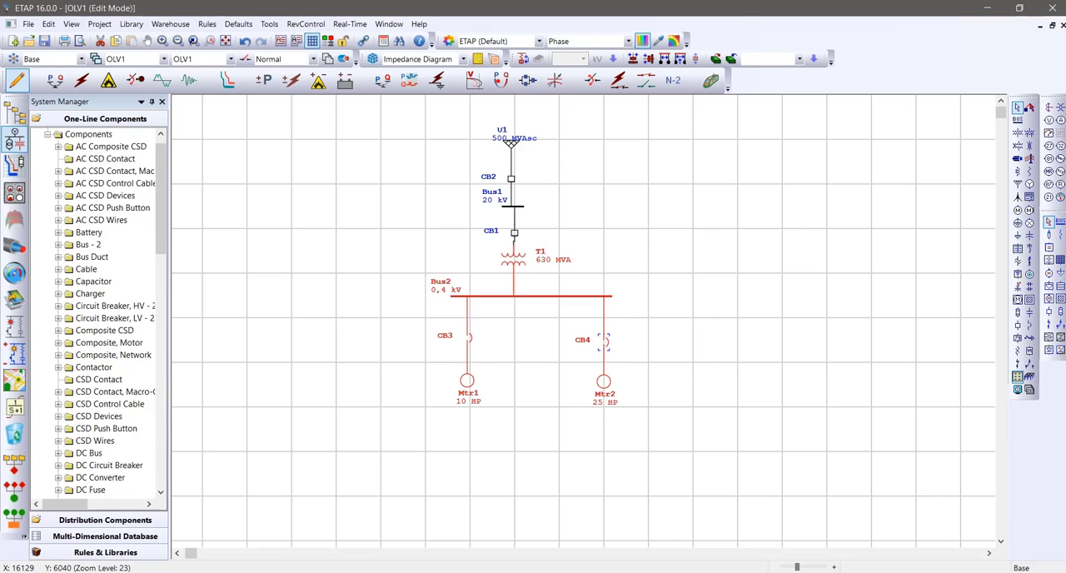
{"action": "left_click_drag", "start_coordinate": [605, 343], "coordinate": [607, 385]}
{"action": "left_click", "coordinate": [596, 299]}
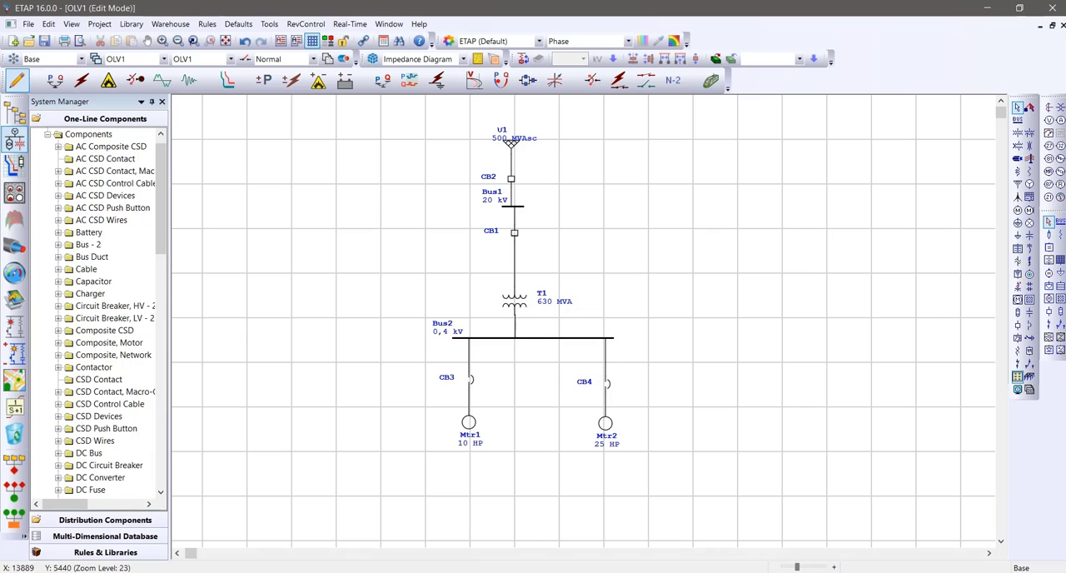
Switch to load flow analysis and run the study with the output file name Untitled
{"action": "left_click", "coordinate": [55, 80]}
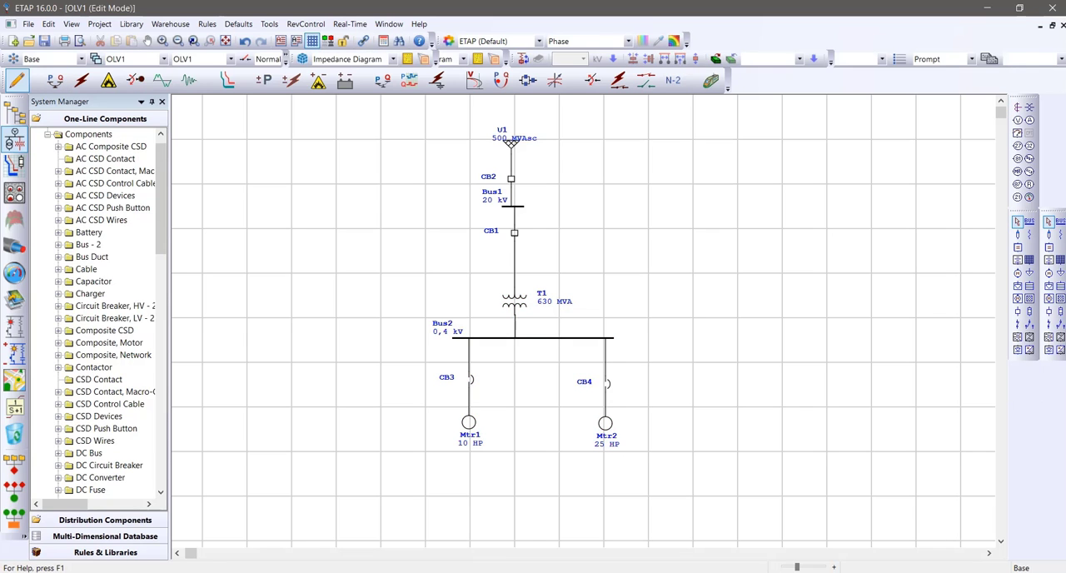
{"action": "left_click", "coordinate": [1057, 110]}
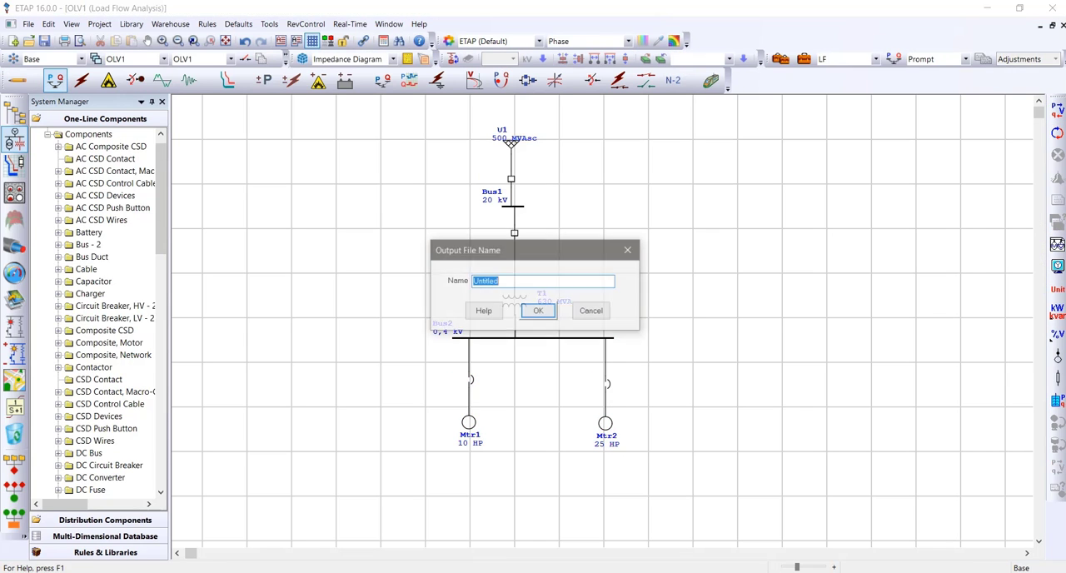
{"action": "left_click", "coordinate": [539, 311]}
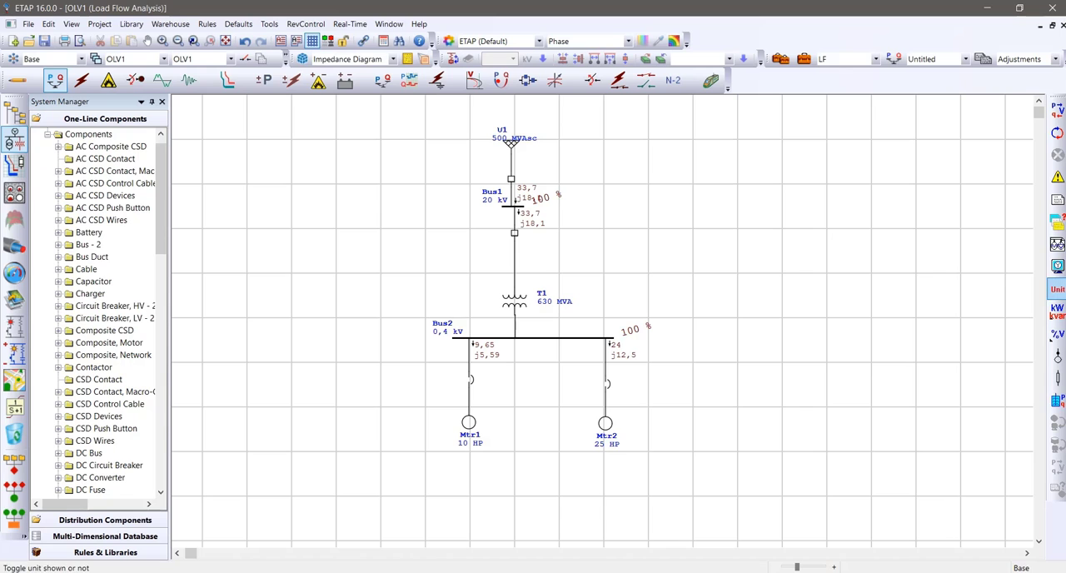
Set the load flow display options to show power flows in Amp with the unit set to VA
{"action": "left_click", "coordinate": [1057, 266]}
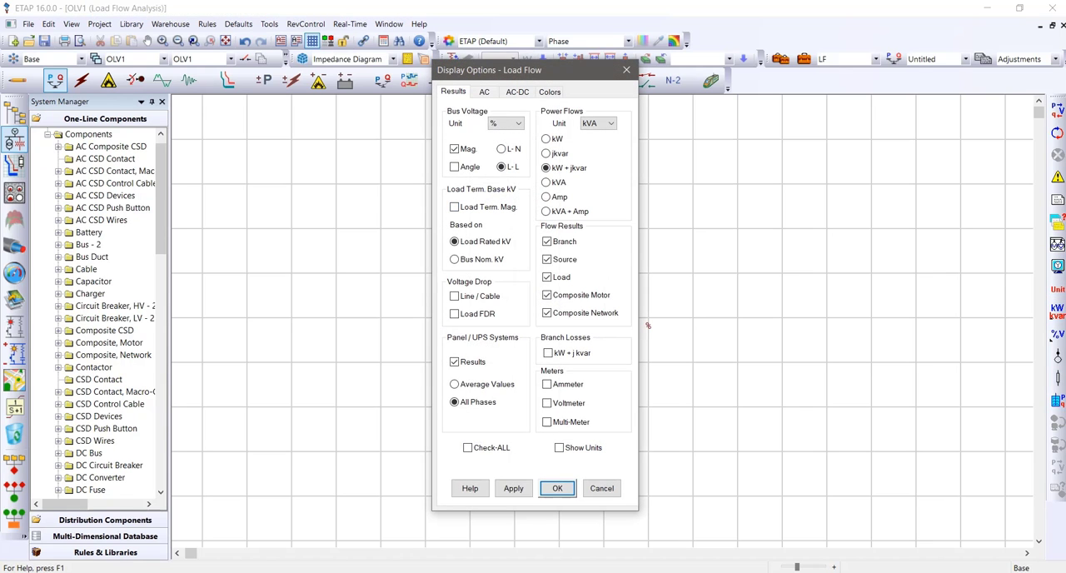
{"action": "left_click", "coordinate": [545, 196]}
{"action": "left_click", "coordinate": [598, 123]}
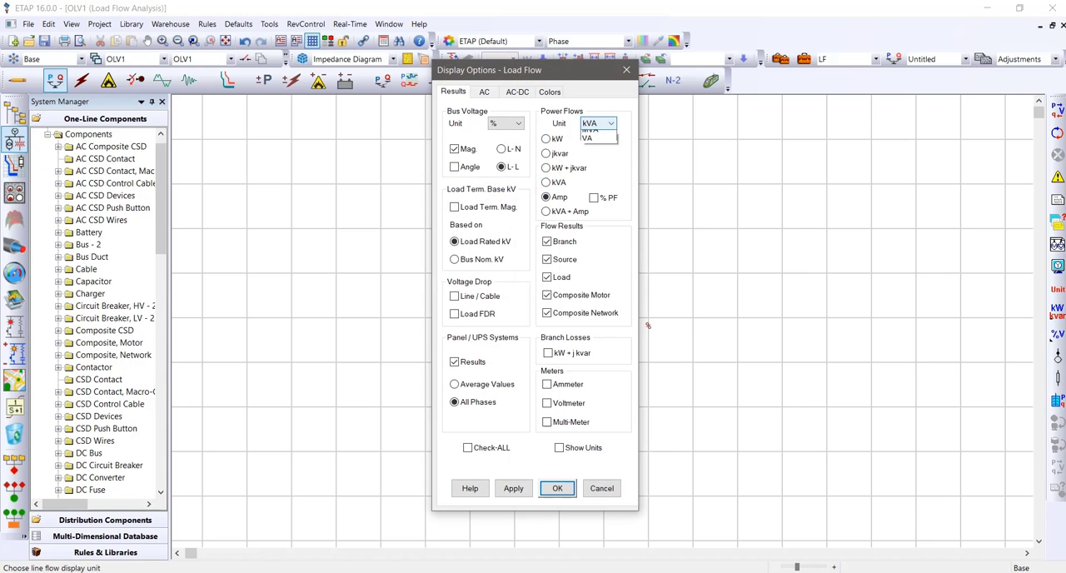
{"action": "left_click", "coordinate": [587, 153]}
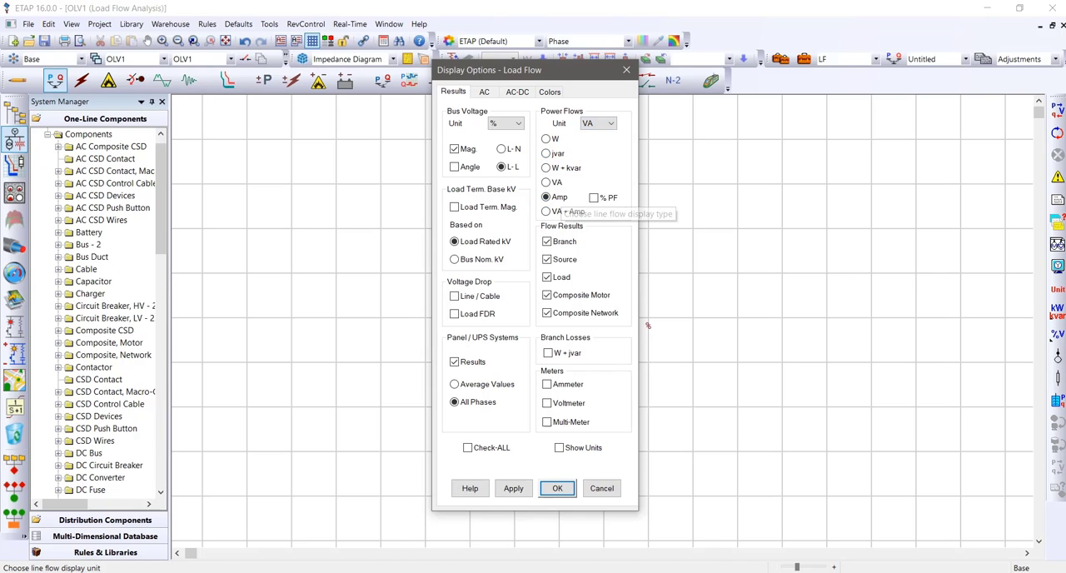
{"action": "key", "text": "Return"}
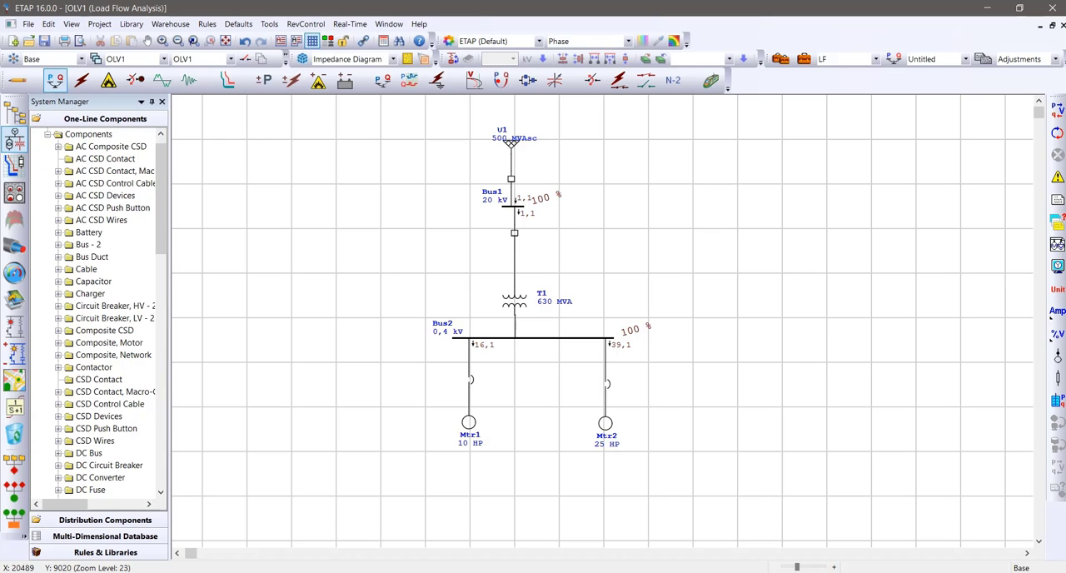
Compare the nameplate full-load currents of Mtr1 and Mtr2 with the load flow currents on their feeders
{"action": "double_click", "coordinate": [468, 423]}
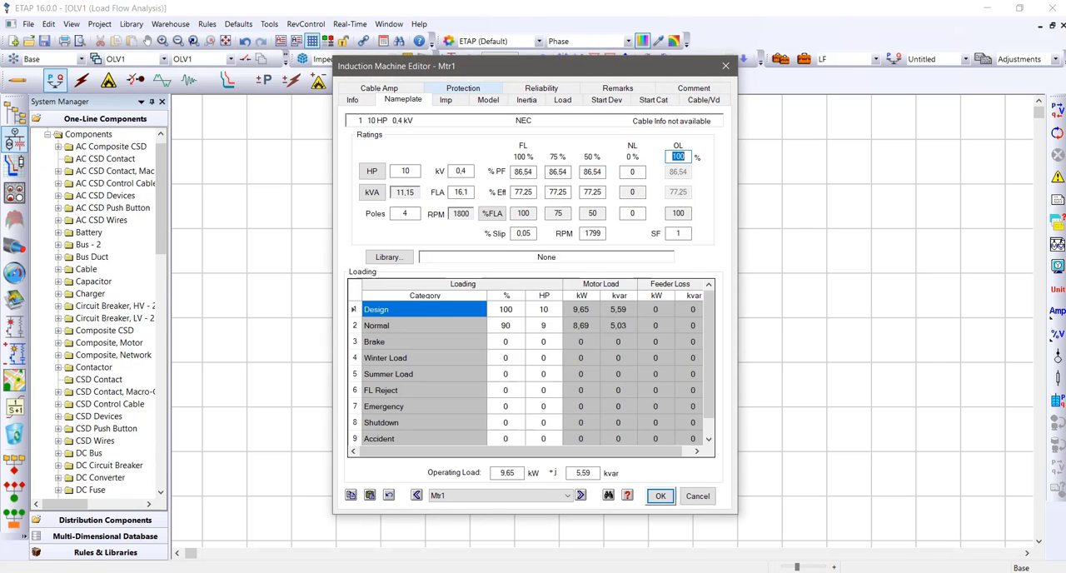
{"action": "left_click_drag", "start_coordinate": [492, 66], "coordinate": [762, 85]}
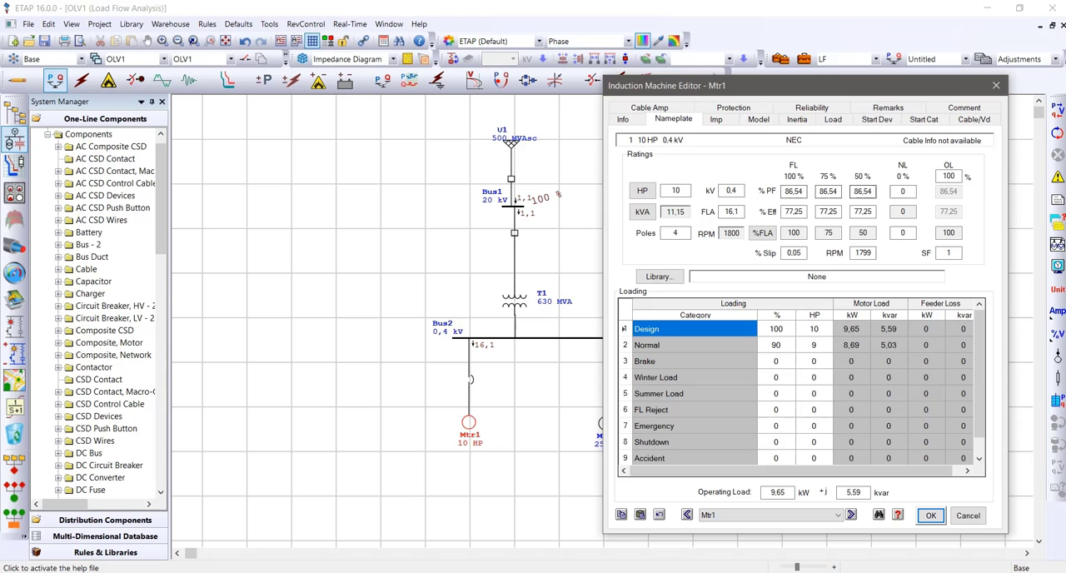
{"action": "left_click", "coordinate": [930, 514]}
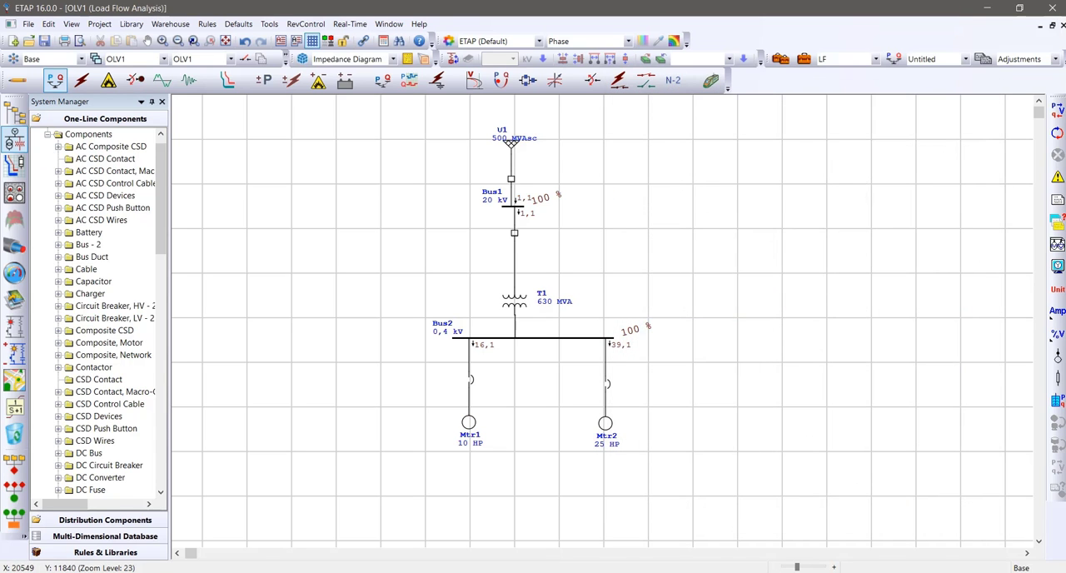
{"action": "double_click", "coordinate": [605, 423]}
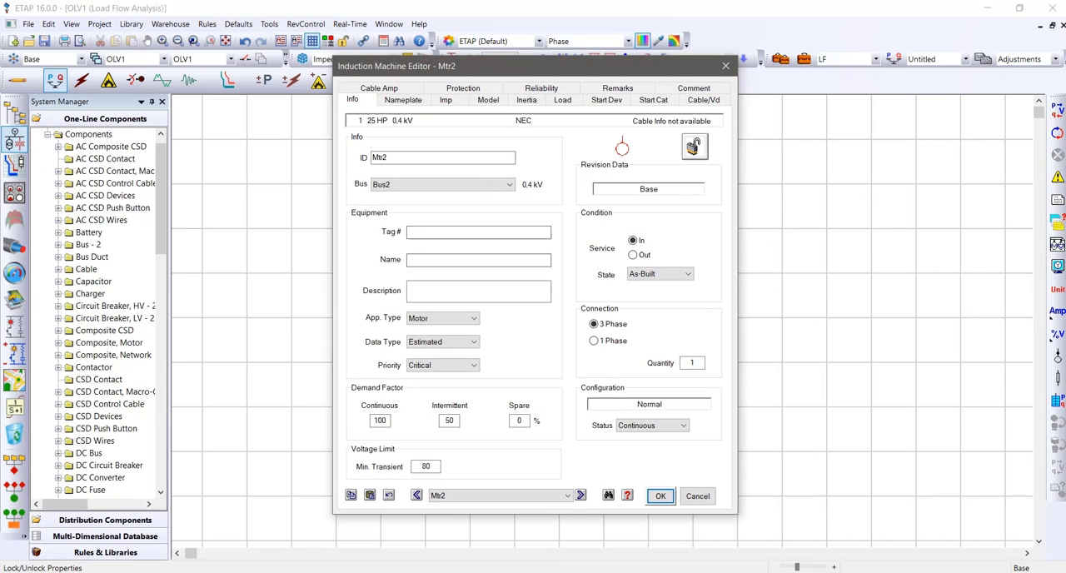
{"action": "left_click_drag", "start_coordinate": [433, 66], "coordinate": [750, 86]}
{"action": "left_click", "coordinate": [719, 119]}
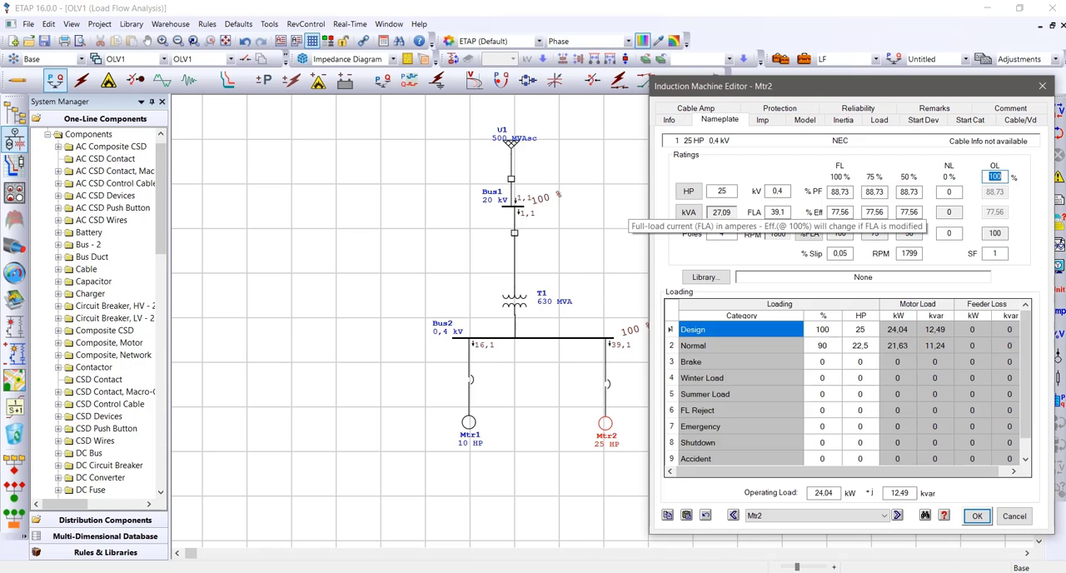
{"action": "left_click", "coordinate": [977, 516]}
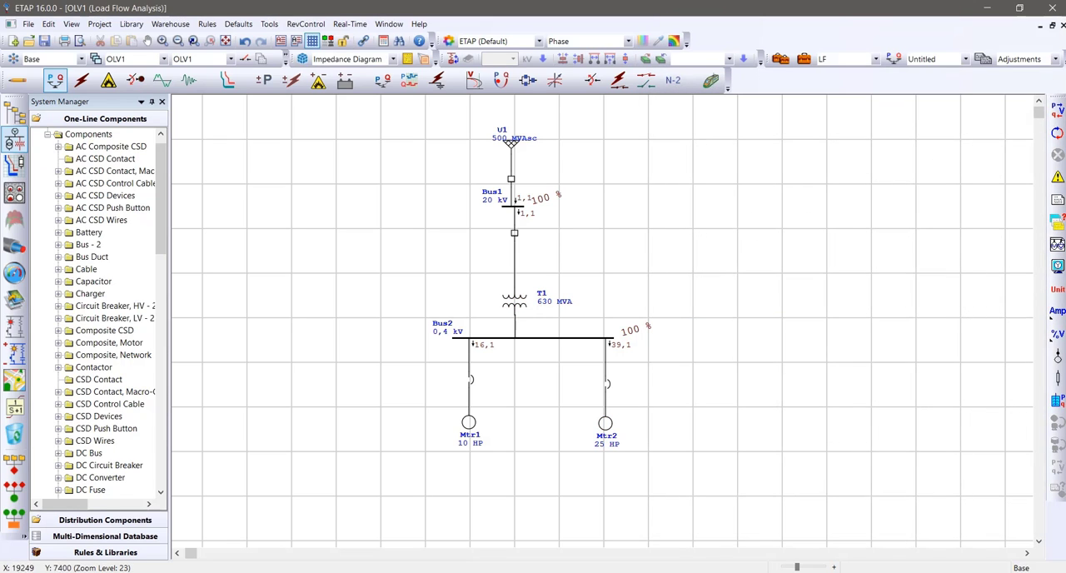
Move Bus2 and both motor feeders further below the transformer and return the diagram to edit mode
{"action": "left_click_drag", "start_coordinate": [341, 317], "coordinate": [716, 483]}
{"action": "left_click_drag", "start_coordinate": [605, 384], "coordinate": [605, 409]}
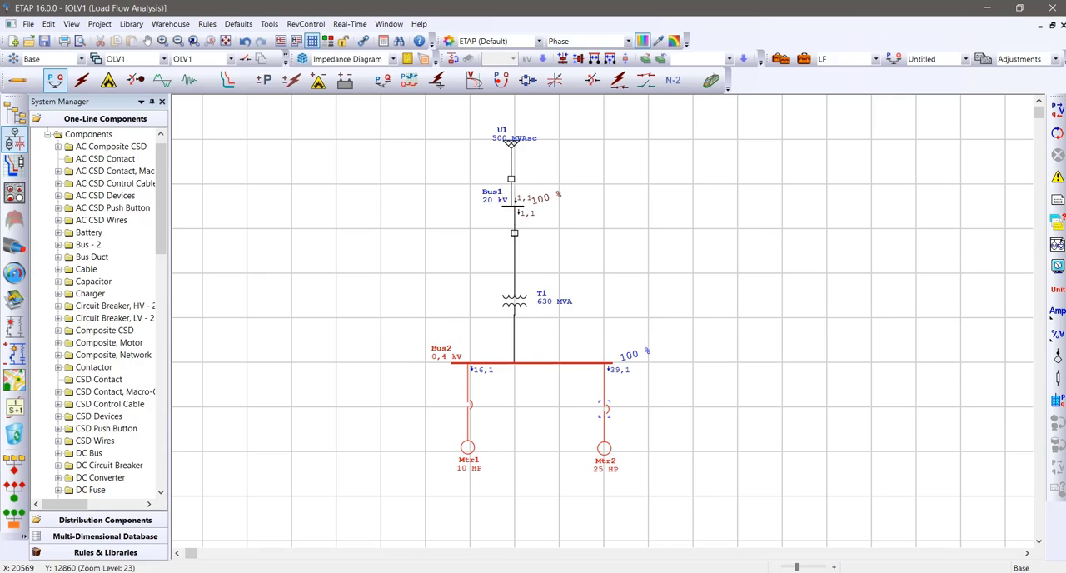
{"action": "left_click", "coordinate": [649, 292]}
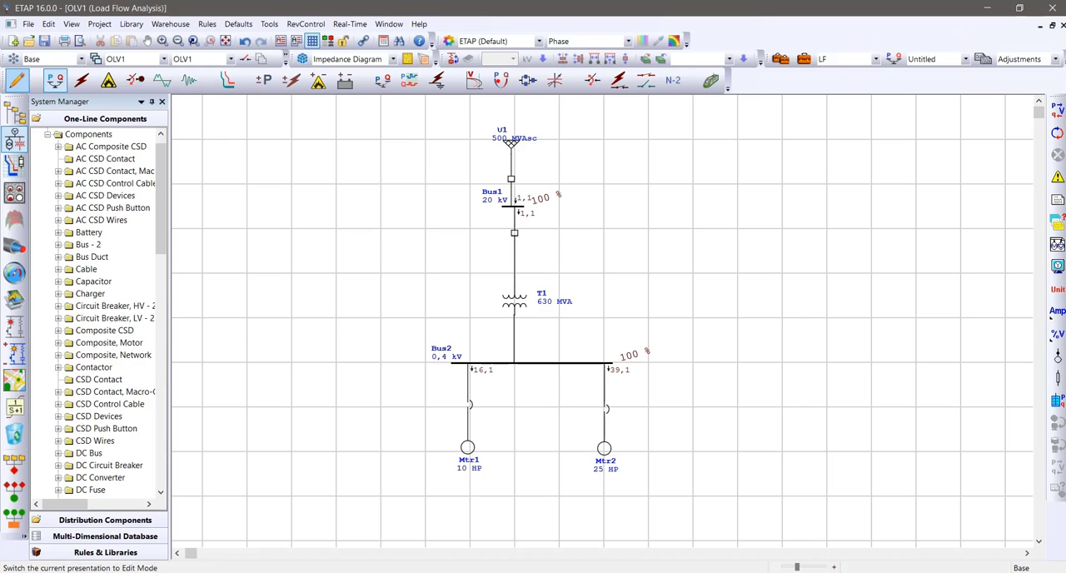
{"action": "left_click", "coordinate": [15, 80]}
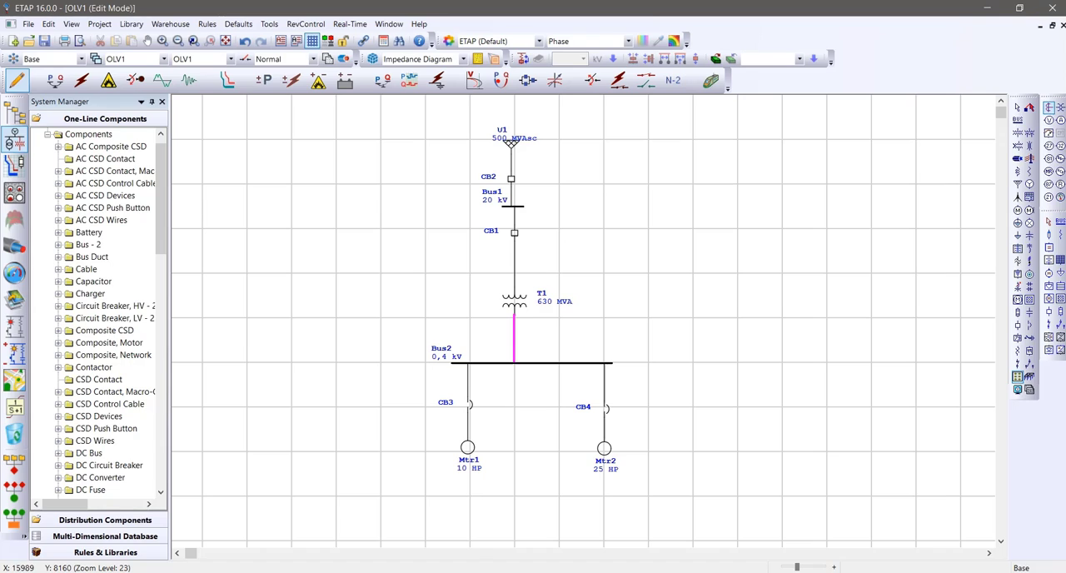
Place a current transformer on the connection between transformer T1 and Bus2
{"action": "left_click", "coordinate": [514, 338]}
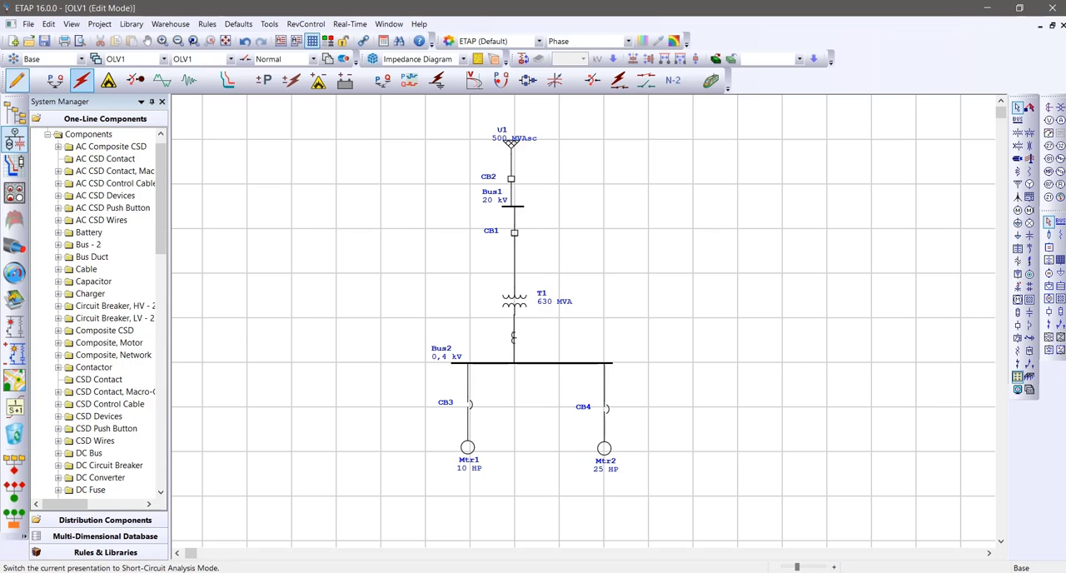
Run a sequence-of-operation fault insertion at Bus2 with the output file name Untitled, and return the diagram to edit mode
{"action": "left_click", "coordinate": [80, 80]}
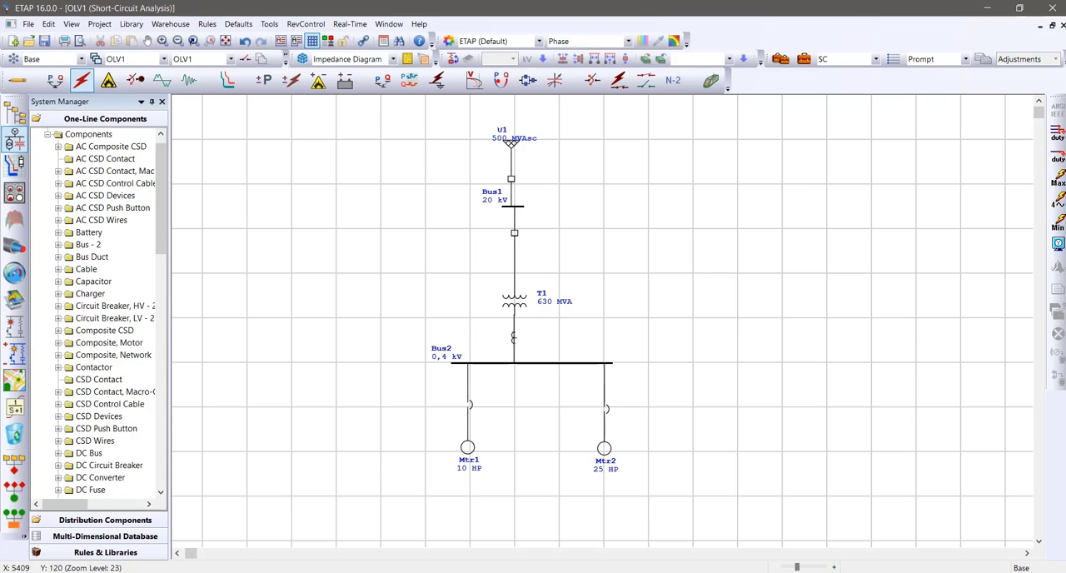
{"action": "left_click", "coordinate": [226, 79]}
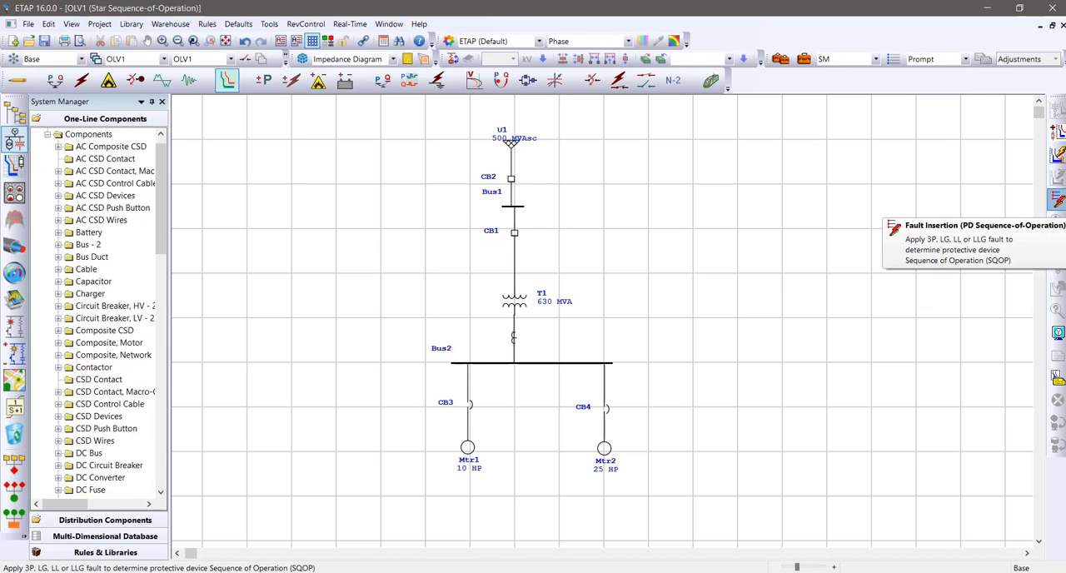
{"action": "left_click", "coordinate": [1057, 200]}
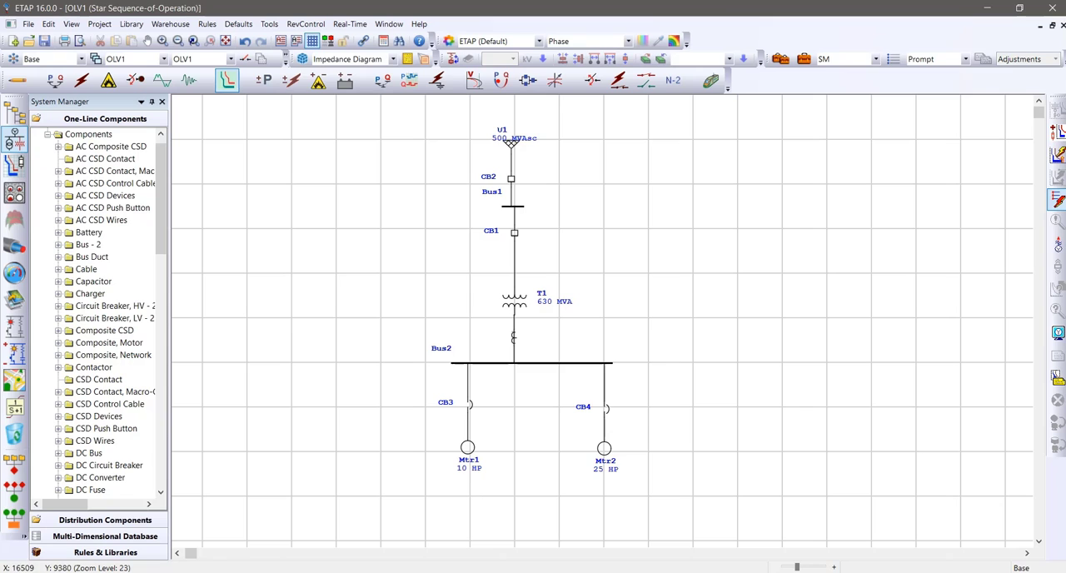
{"action": "left_click", "coordinate": [516, 363]}
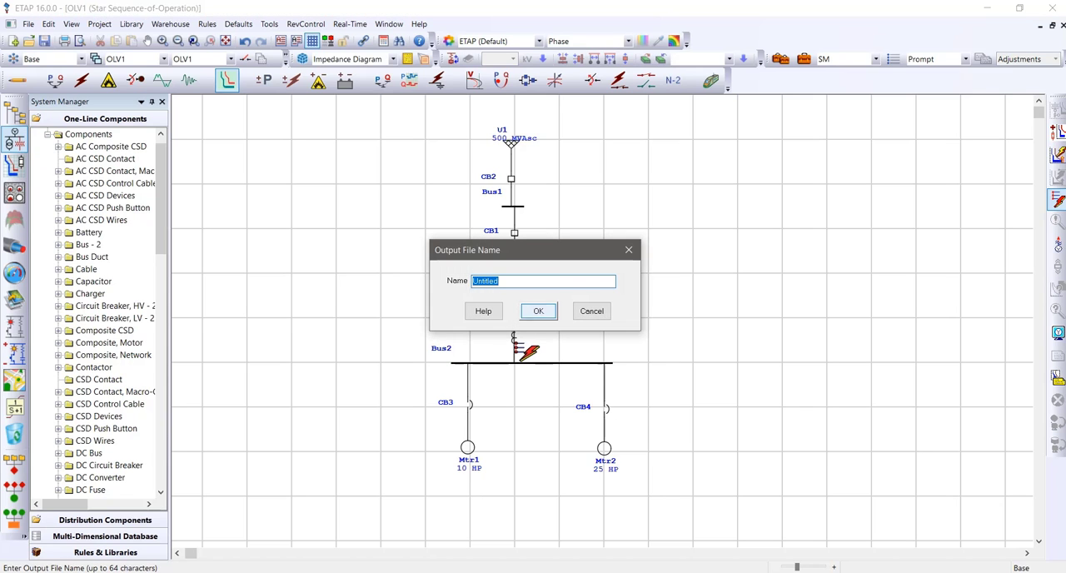
{"action": "left_click", "coordinate": [539, 310]}
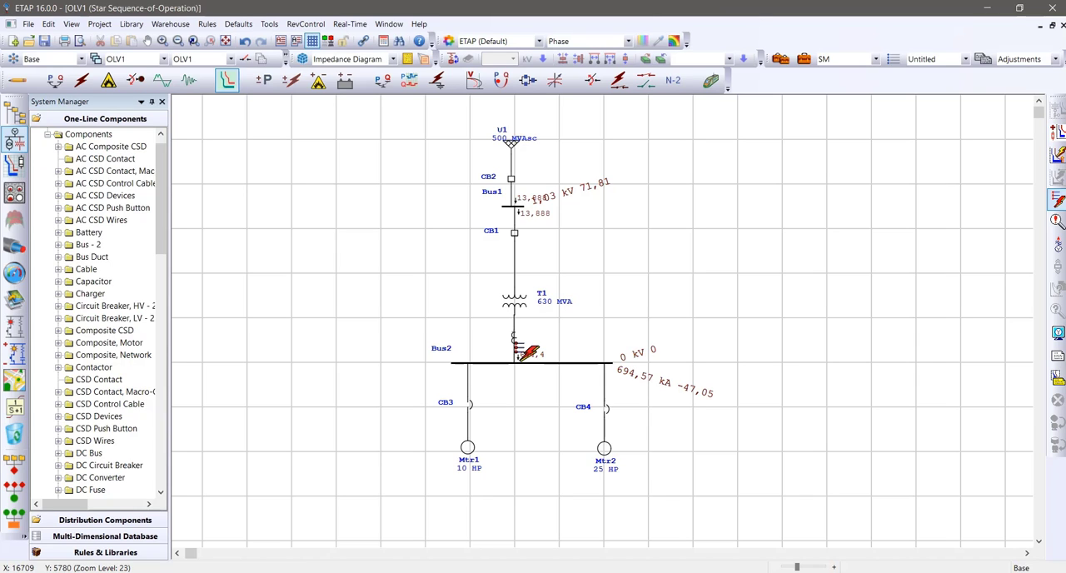
{"action": "left_click", "coordinate": [17, 79]}
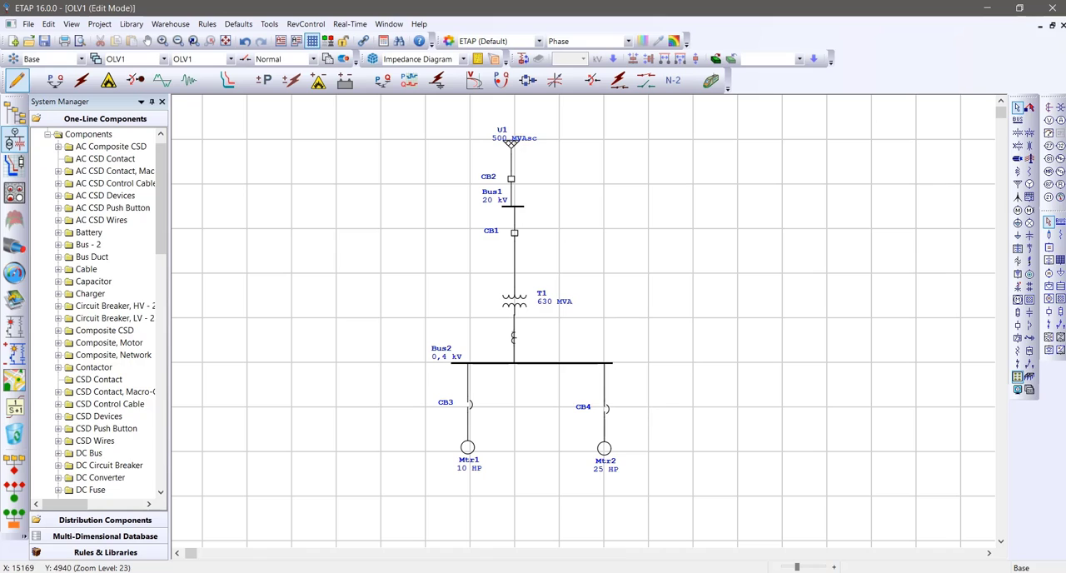
Place an overcurrent relay to the right of the current transformer between T1 and Bus2 and connect the two
{"action": "left_click", "coordinate": [514, 233]}
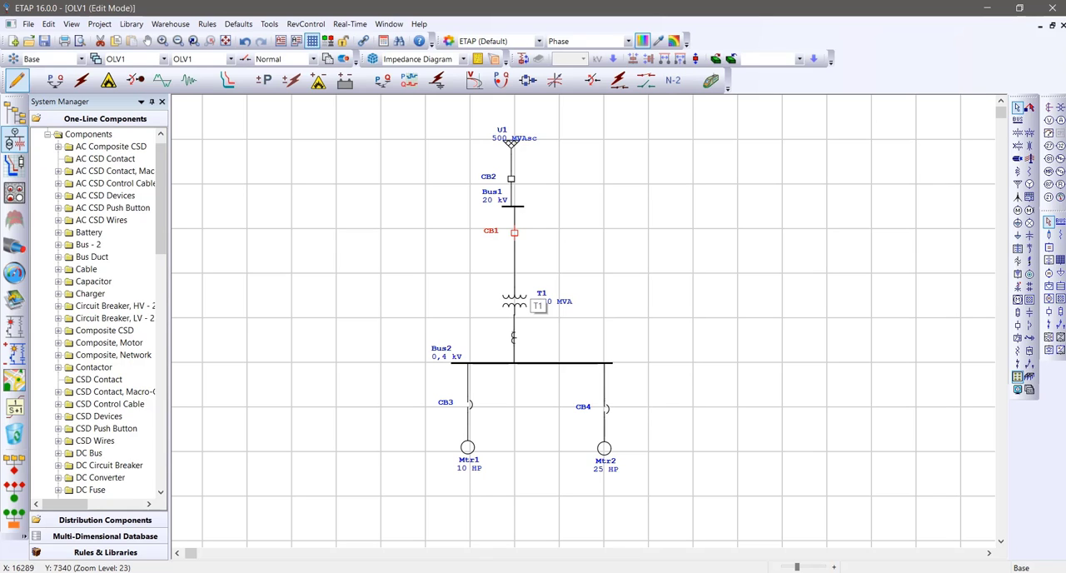
{"action": "left_click", "coordinate": [554, 329]}
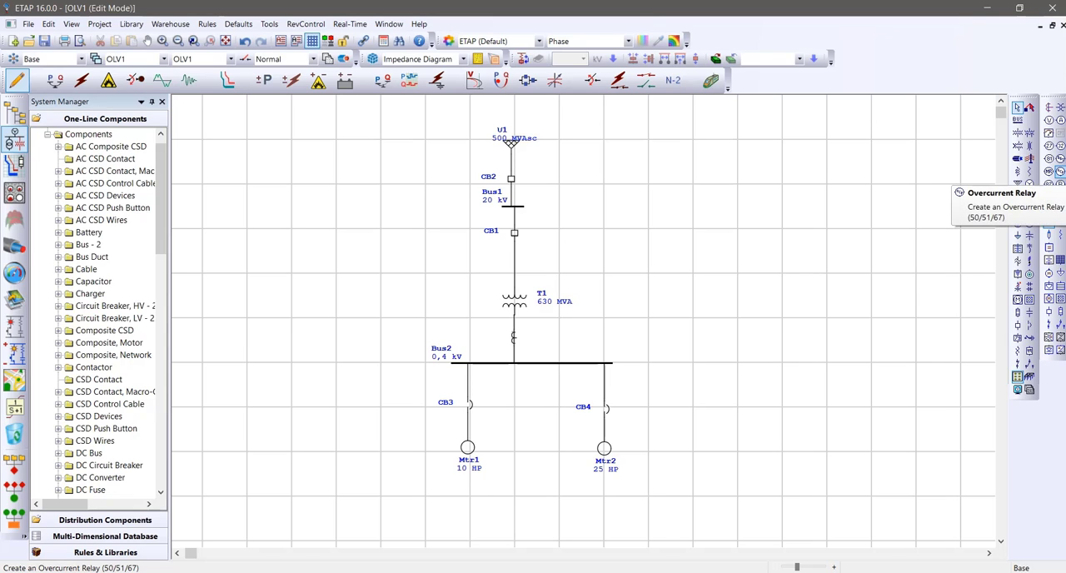
{"action": "left_click", "coordinate": [1059, 170]}
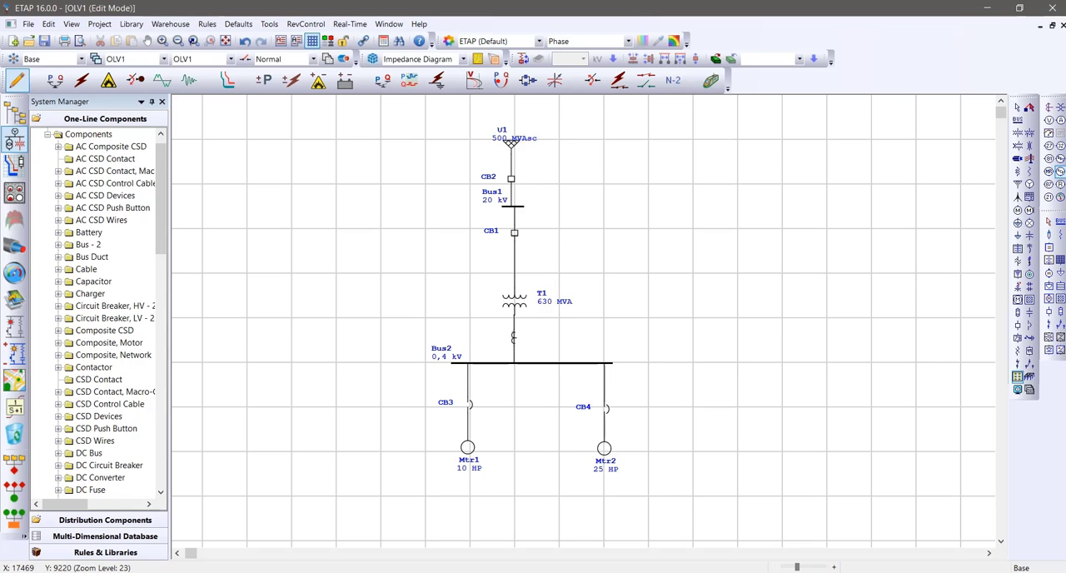
{"action": "left_click_drag", "start_coordinate": [513, 337], "coordinate": [588, 339]}
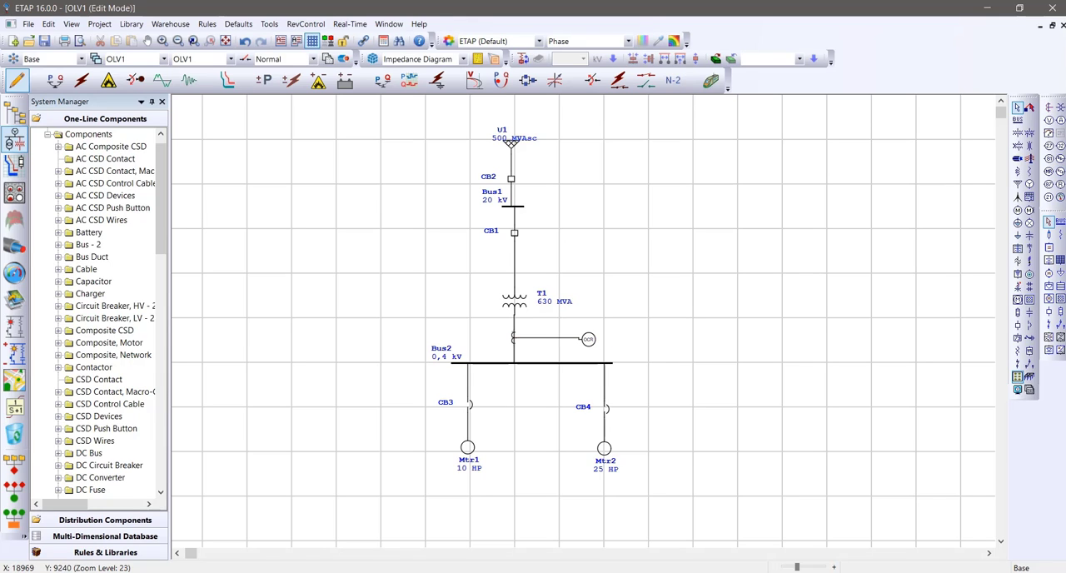
Shift the overcurrent relay slightly so that its connection to the current transformer runs straight
{"action": "scroll", "coordinate": [595, 340], "scroll_direction": "up", "scroll_amount": 3}
{"action": "scroll", "coordinate": [611, 376], "scroll_direction": "down", "scroll_amount": 2}
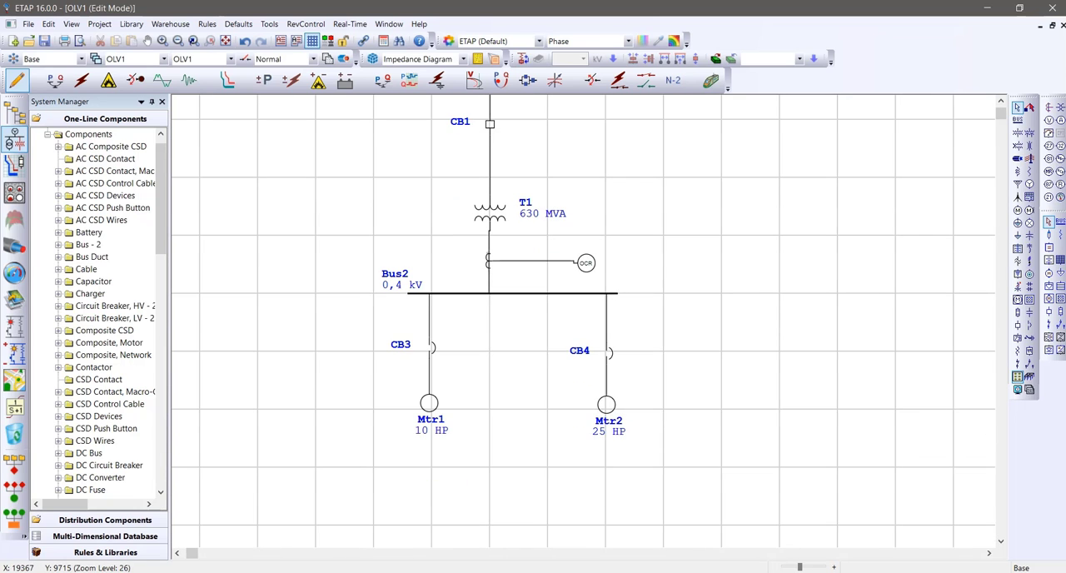
{"action": "scroll", "coordinate": [611, 375], "scroll_direction": "up", "scroll_amount": 2}
{"action": "scroll", "coordinate": [611, 376], "scroll_direction": "up", "scroll_amount": 3}
{"action": "scroll", "coordinate": [611, 376], "scroll_direction": "down", "scroll_amount": 1}
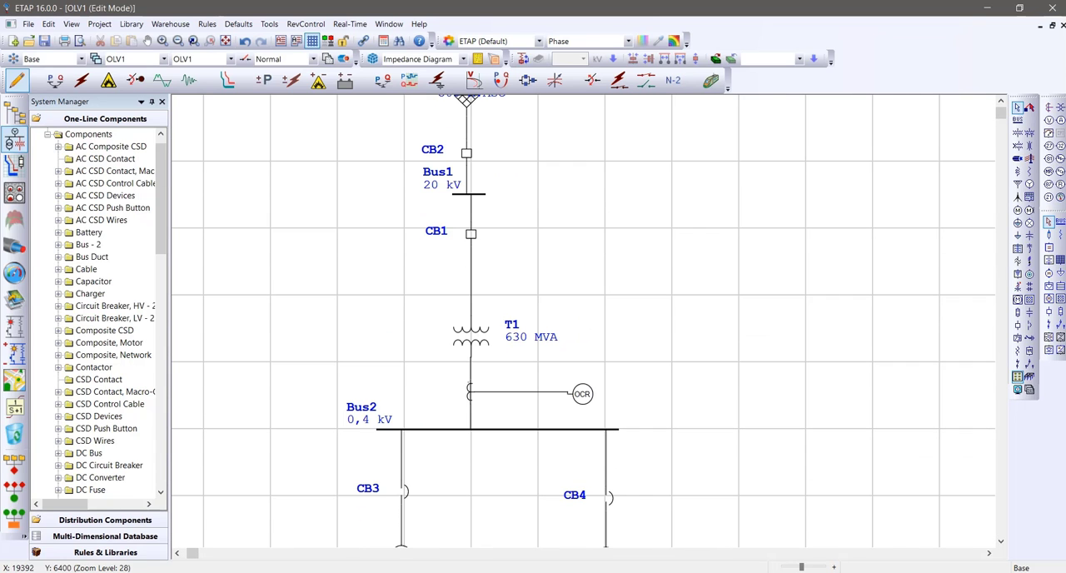
{"action": "left_click", "coordinate": [582, 393]}
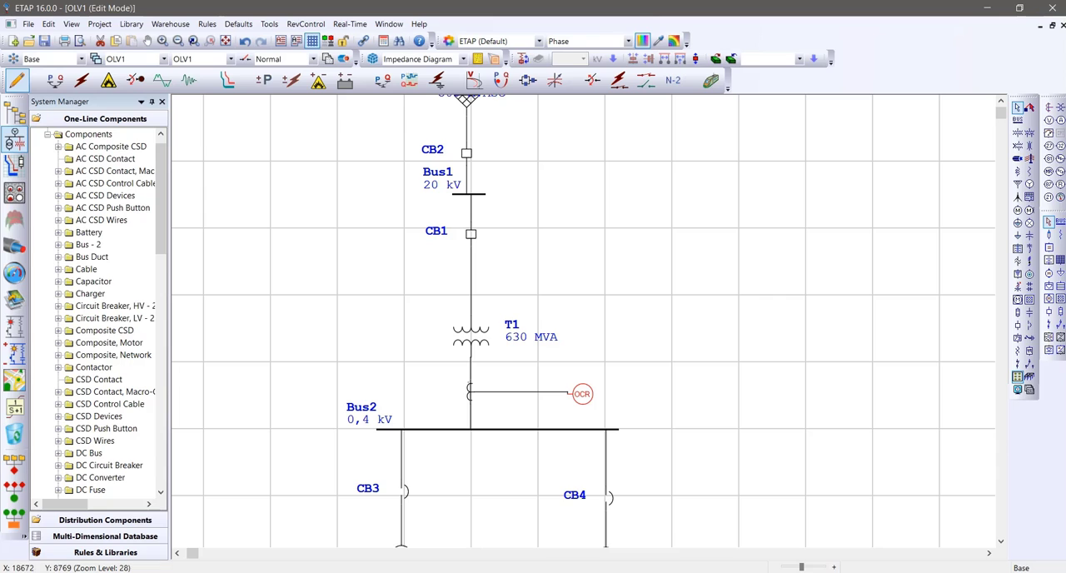
{"action": "left_click_drag", "start_coordinate": [582, 393], "coordinate": [574, 392]}
{"action": "left_click", "coordinate": [563, 410]}
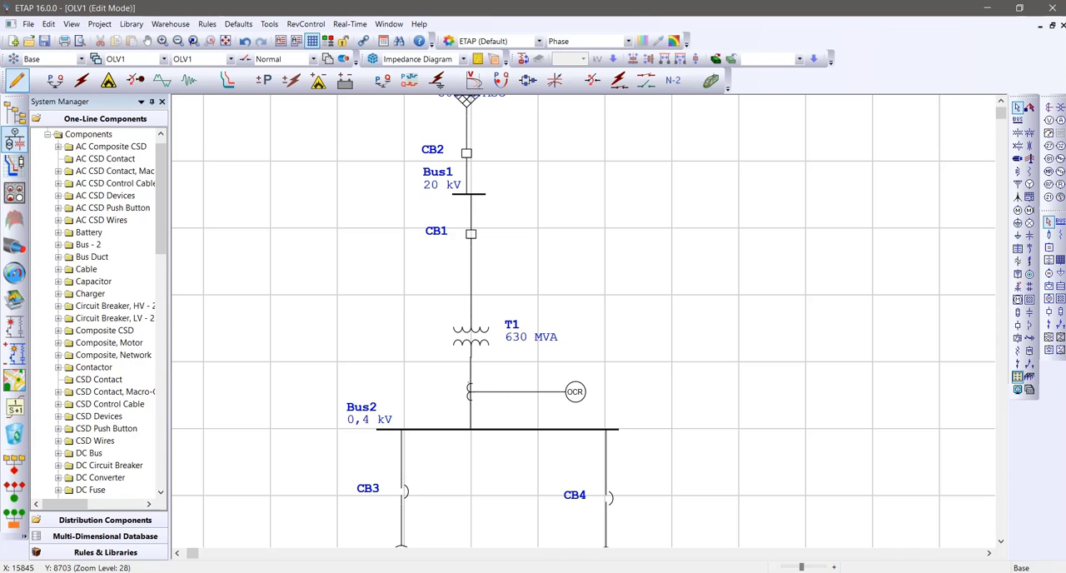
{"action": "left_click", "coordinate": [518, 392]}
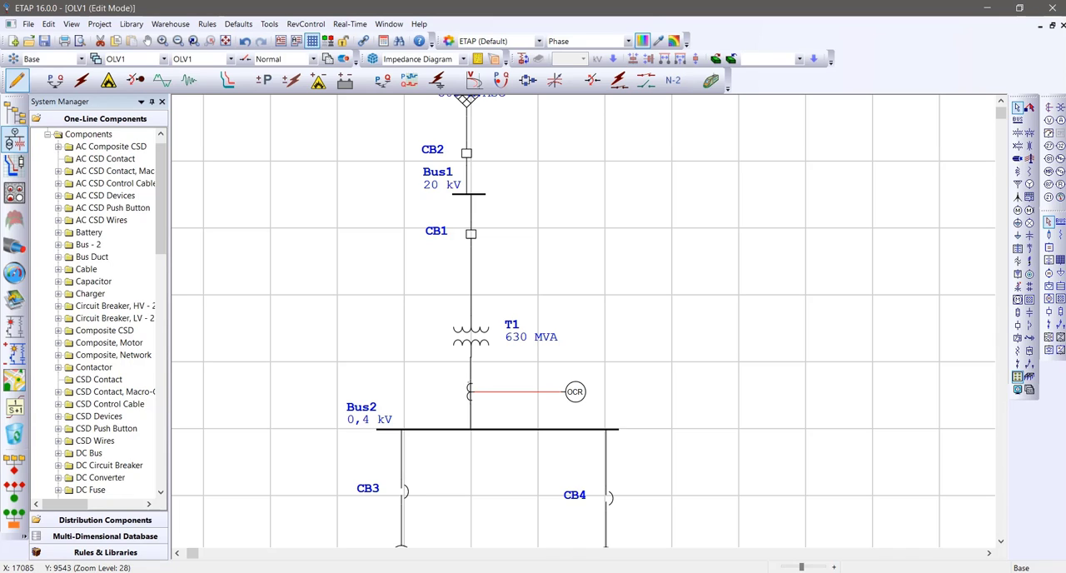
{"action": "left_click", "coordinate": [582, 419]}
Review the primary and secondary current ratings of the current transformer below T1 and close its editor without changes
{"action": "double_click", "coordinate": [470, 391]}
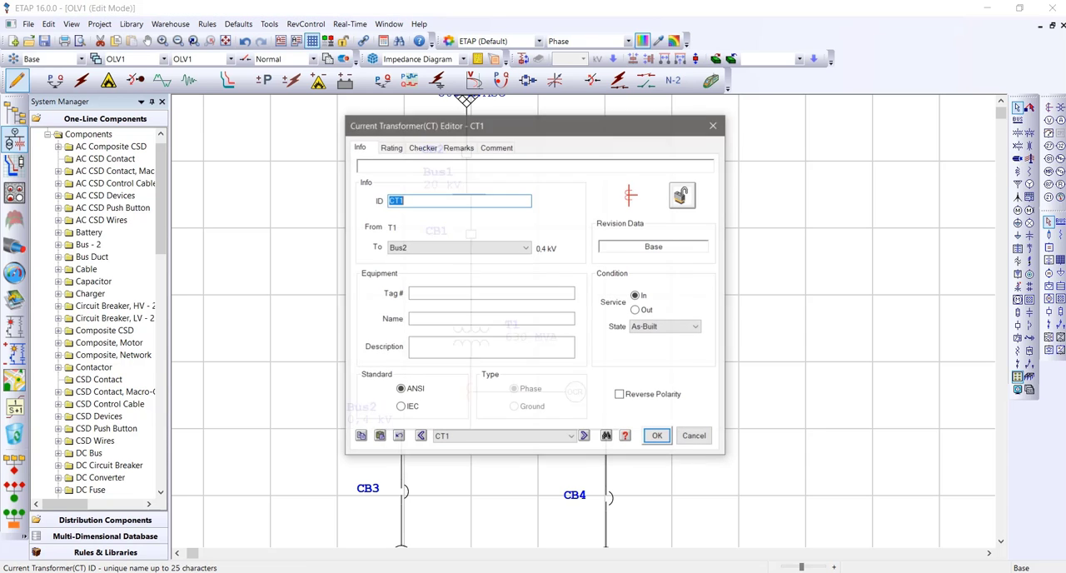
{"action": "left_click", "coordinate": [391, 148]}
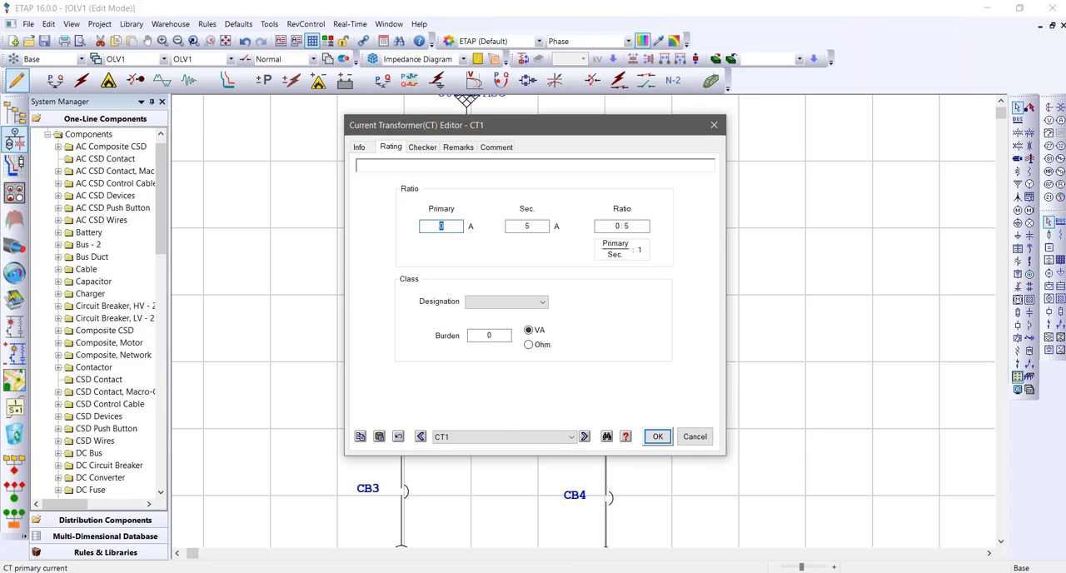
{"action": "left_click_drag", "start_coordinate": [491, 125], "coordinate": [737, 134]}
{"action": "left_click", "coordinate": [690, 234]}
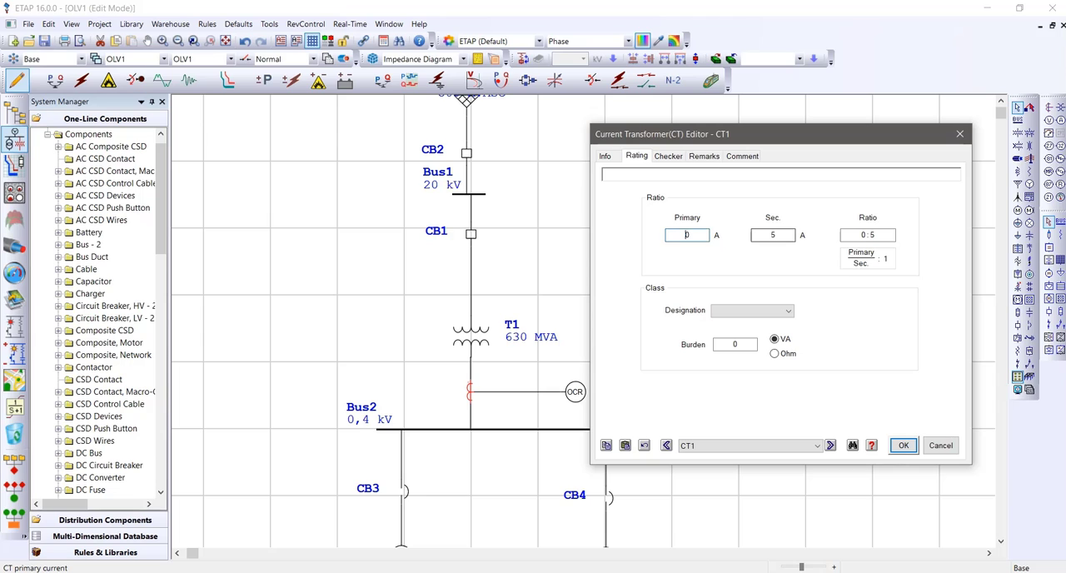
{"action": "left_click", "coordinate": [775, 235]}
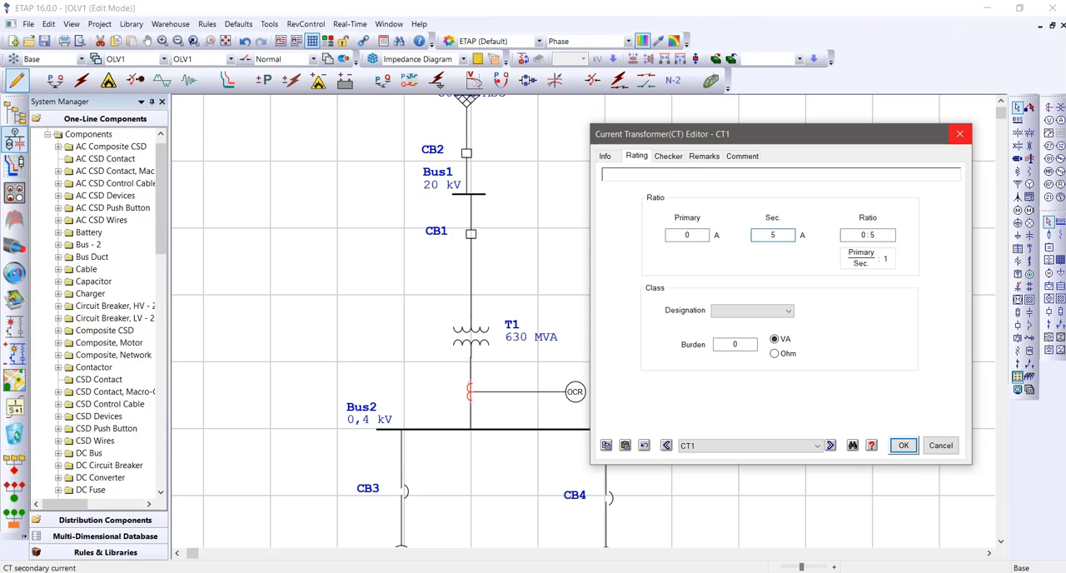
{"action": "left_click", "coordinate": [959, 133]}
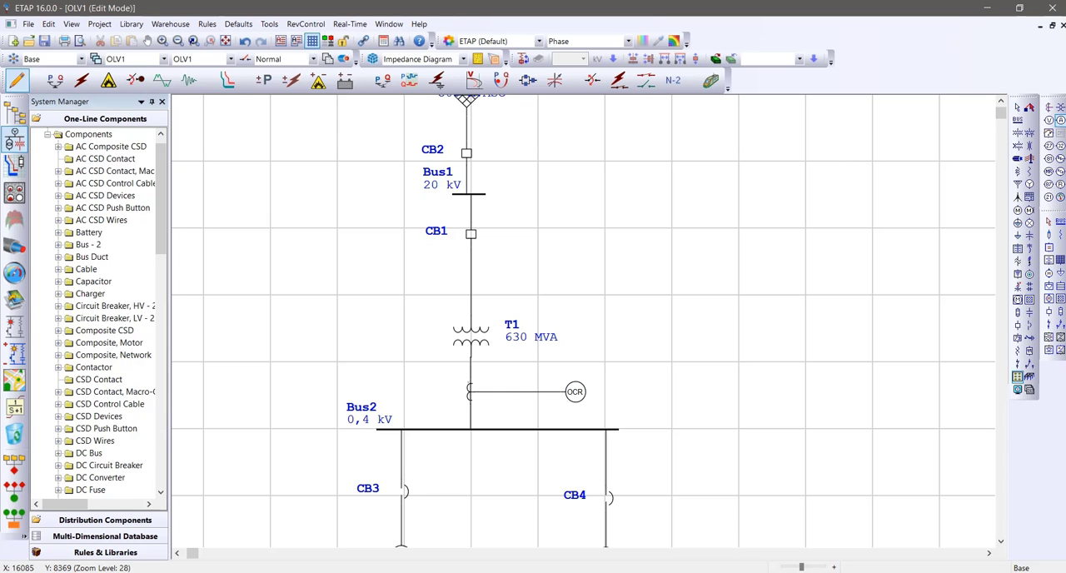
Place an ammeter on the line between T1 and the current transformer, and run the load flow
{"action": "left_click", "coordinate": [485, 372]}
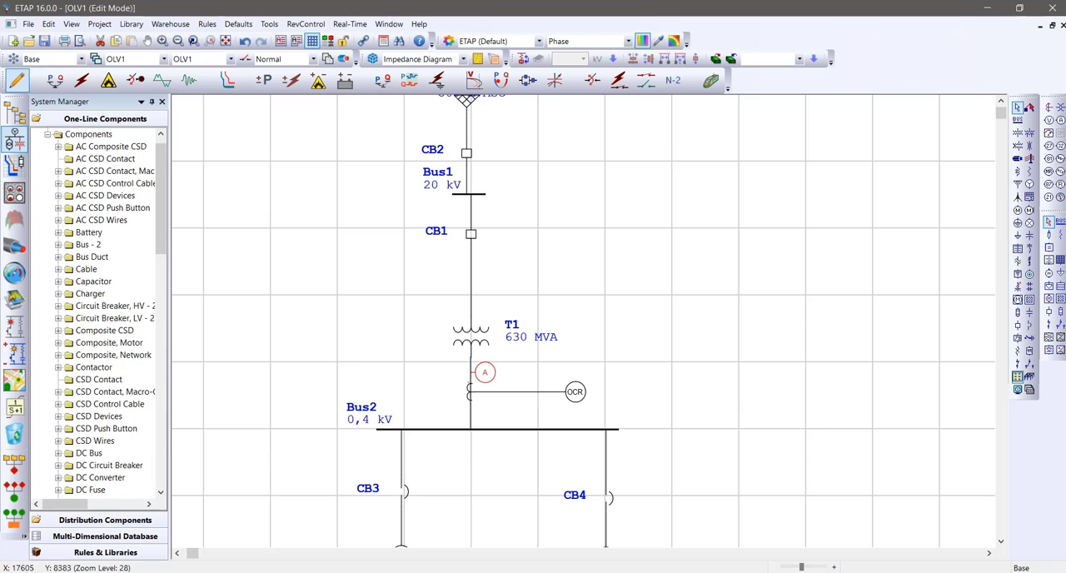
{"action": "left_click", "coordinate": [55, 80]}
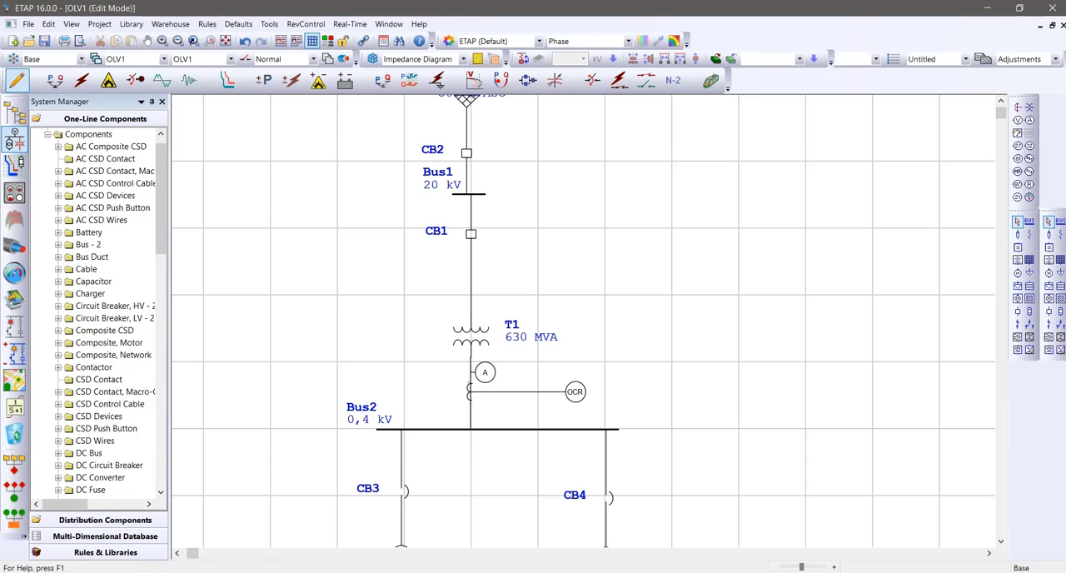
{"action": "left_click", "coordinate": [1056, 110]}
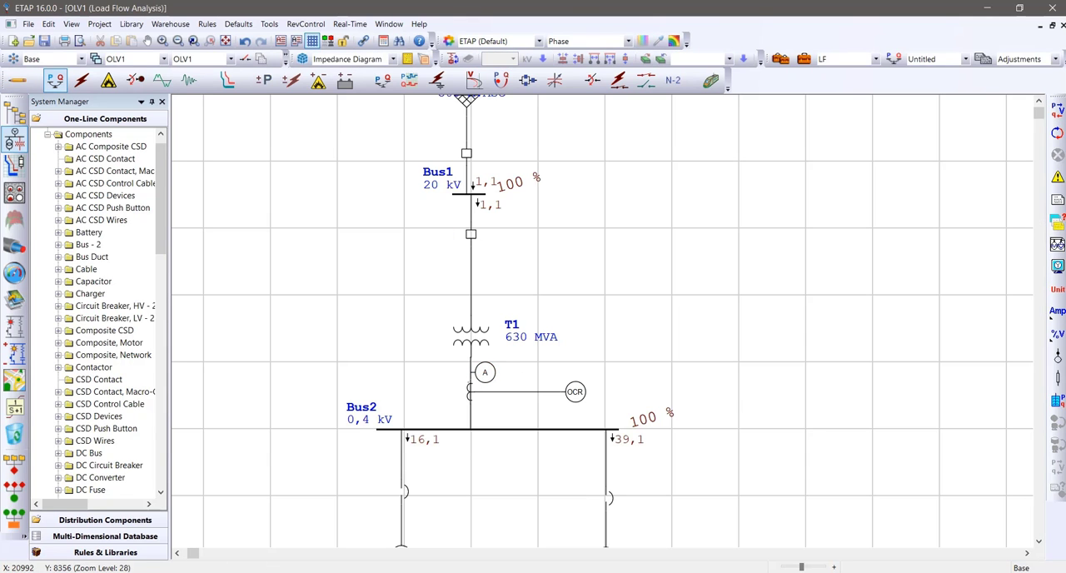
Check the ammeter's operating current in its editor and close it without changes
{"action": "double_click", "coordinate": [484, 372]}
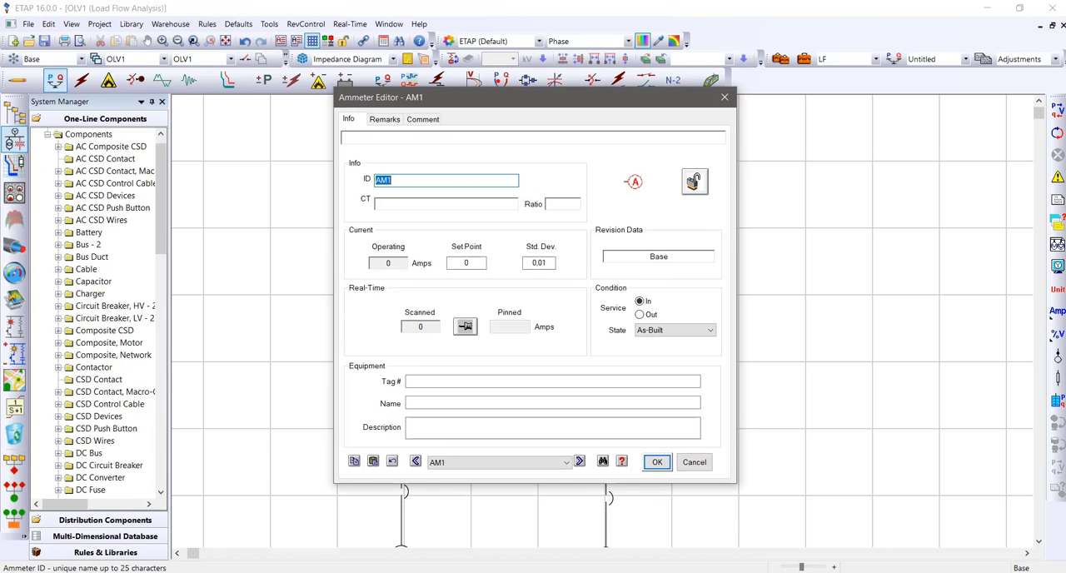
{"action": "left_click", "coordinate": [724, 97]}
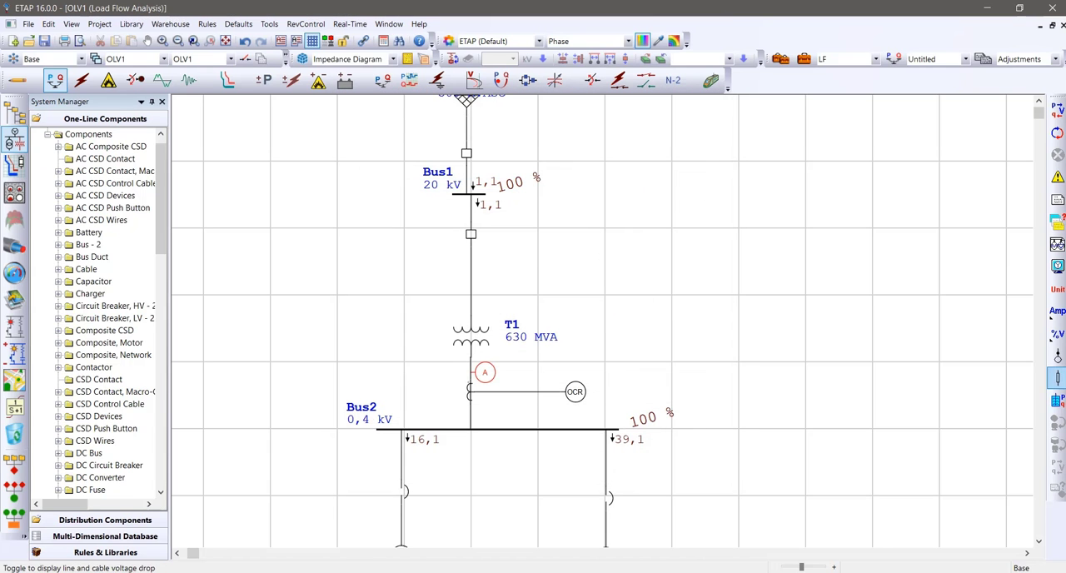
Turn on the ampere ratings for all AC elements in the load flow display options
{"action": "left_click", "coordinate": [1056, 264]}
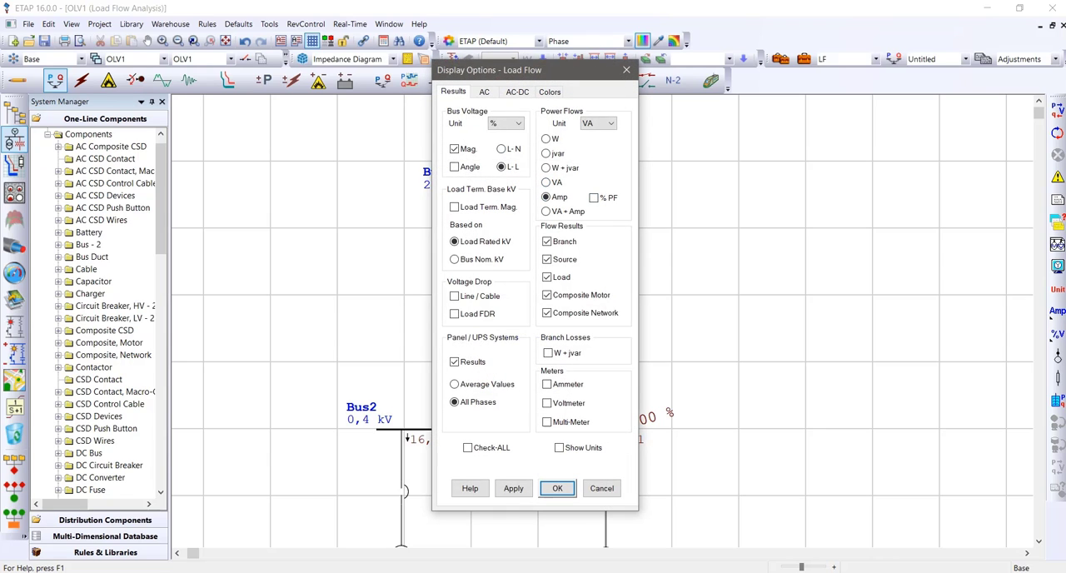
{"action": "left_click", "coordinate": [484, 91]}
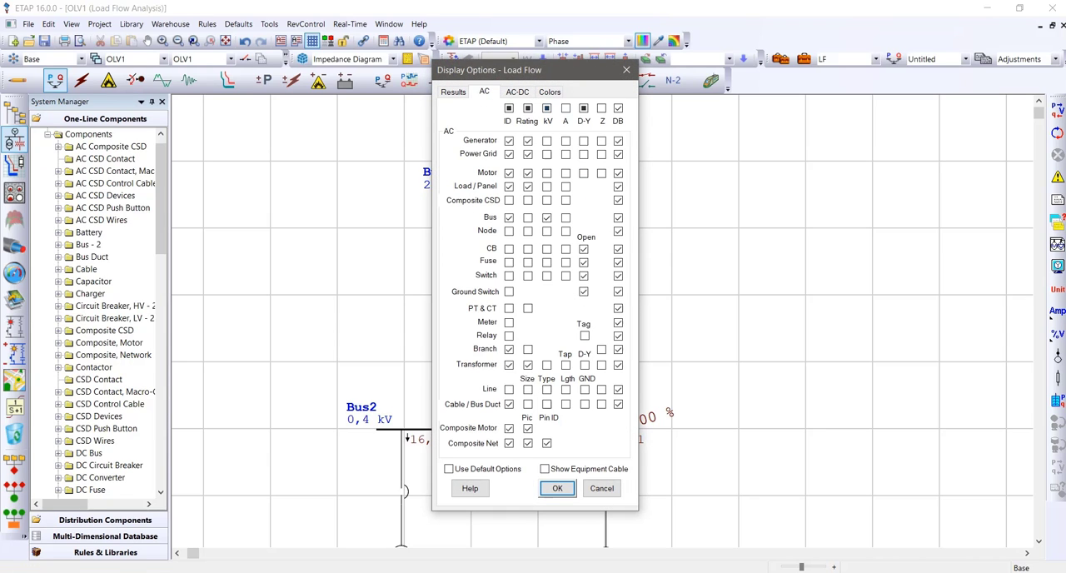
{"action": "left_click", "coordinate": [557, 488]}
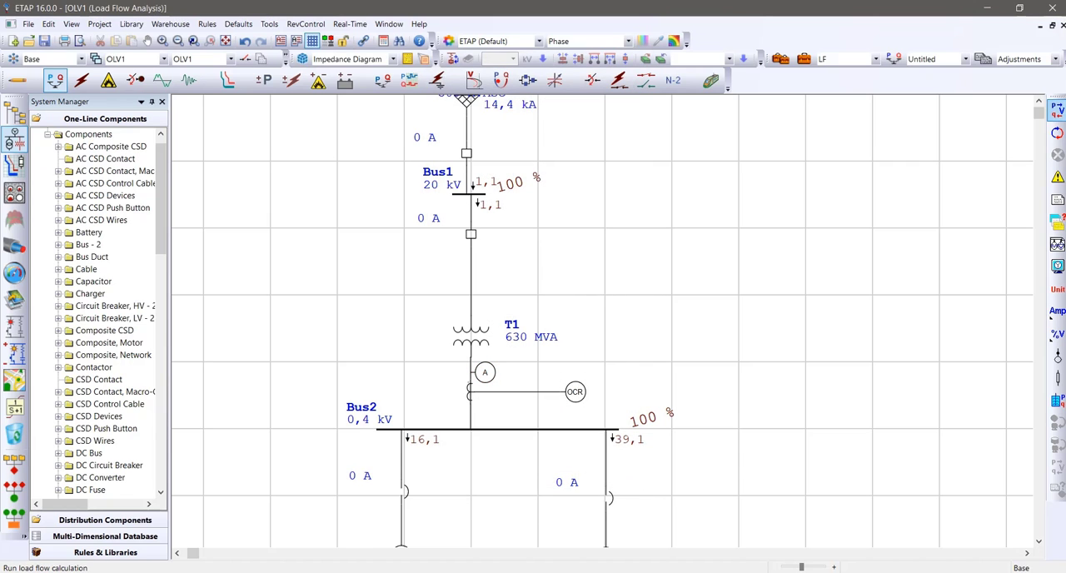
{"action": "scroll", "coordinate": [600, 320], "scroll_direction": "down", "scroll_amount": 1}
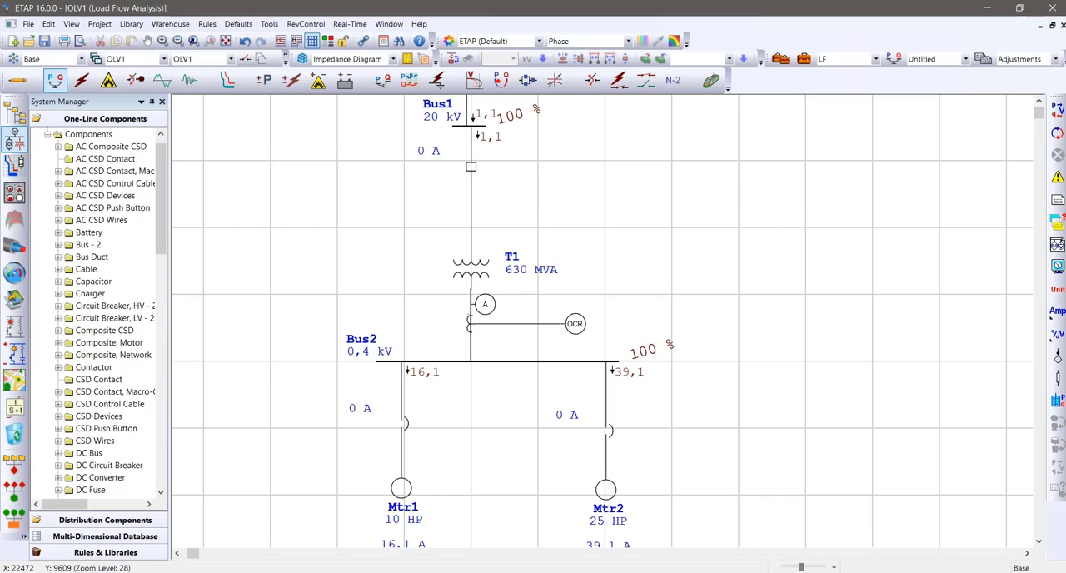
{"action": "scroll", "coordinate": [600, 321], "scroll_direction": "down", "scroll_amount": 1}
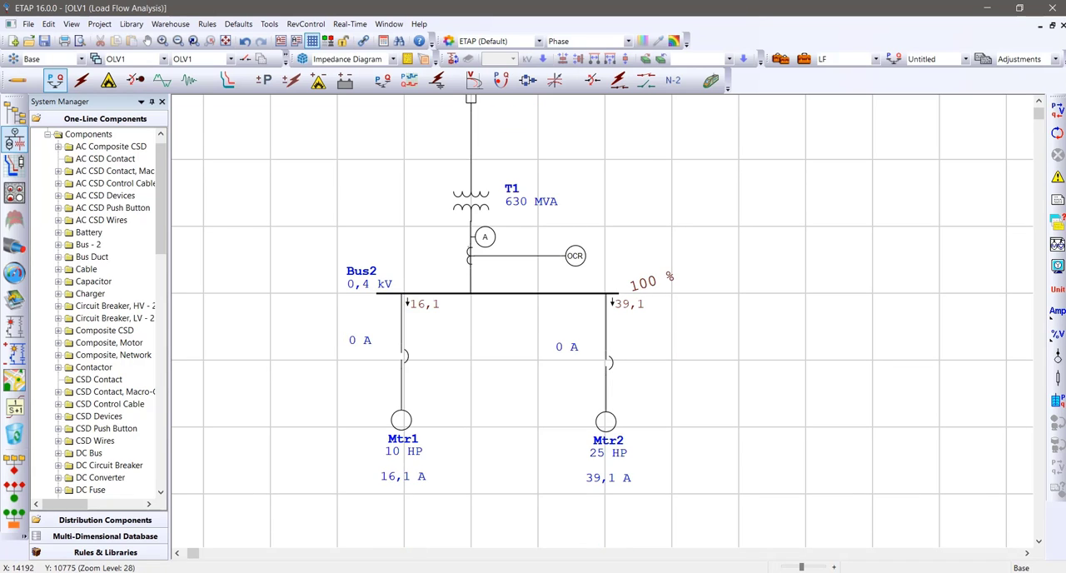
Inspect the properties of circuit breaker CB4 on the Mtr2 feeder and close its editor without changes
{"action": "left_click", "coordinate": [609, 363]}
{"action": "left_click", "coordinate": [717, 432]}
{"action": "double_click", "coordinate": [608, 363]}
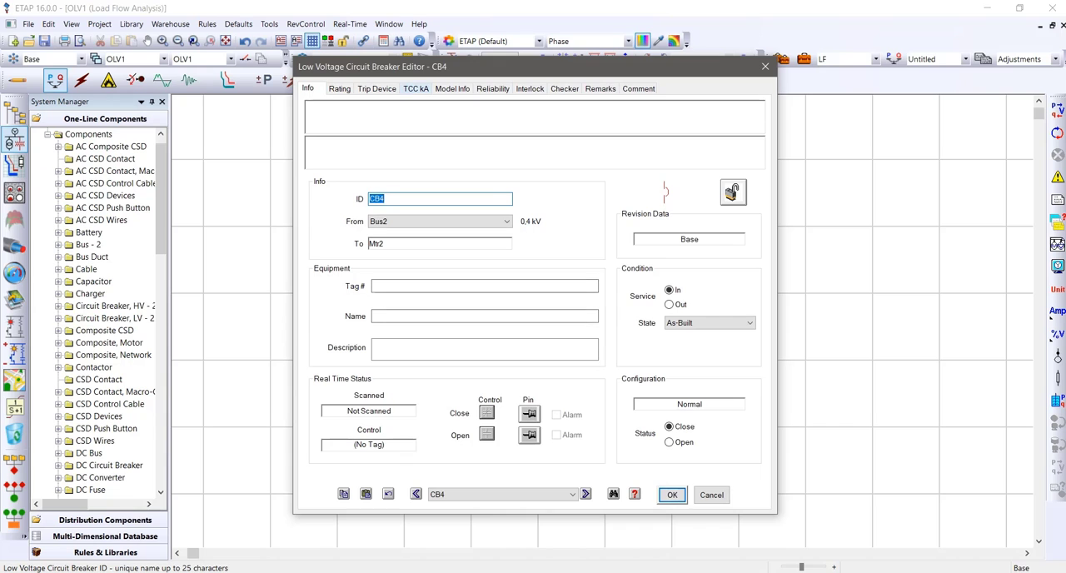
{"action": "left_click", "coordinate": [764, 67]}
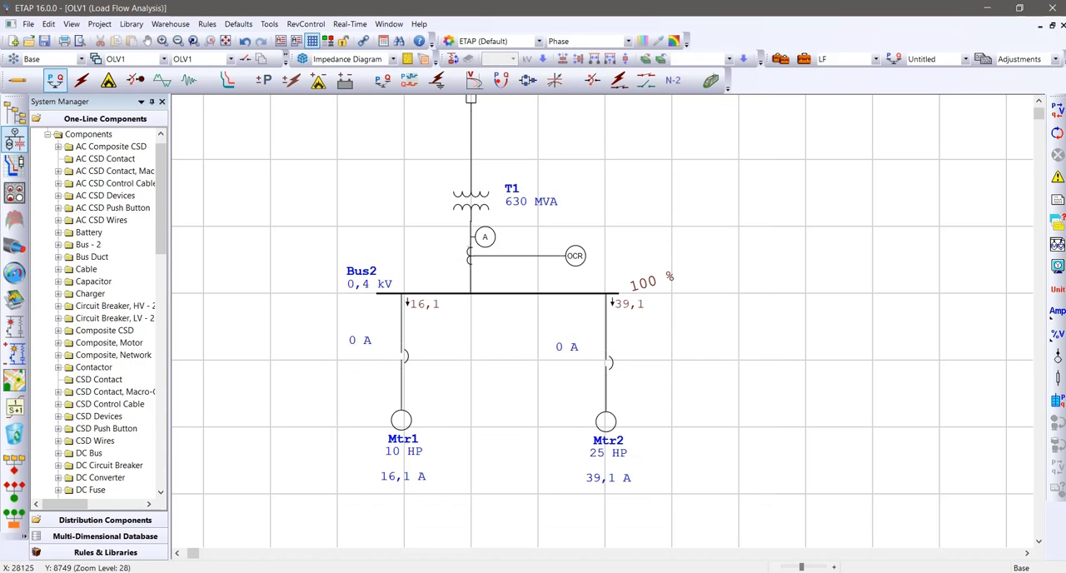
Turn off the ampere ratings and show the IDs of relays, meters, PTs and CTs in the load flow display options
{"action": "left_click", "coordinate": [1057, 266]}
{"action": "left_click", "coordinate": [484, 92]}
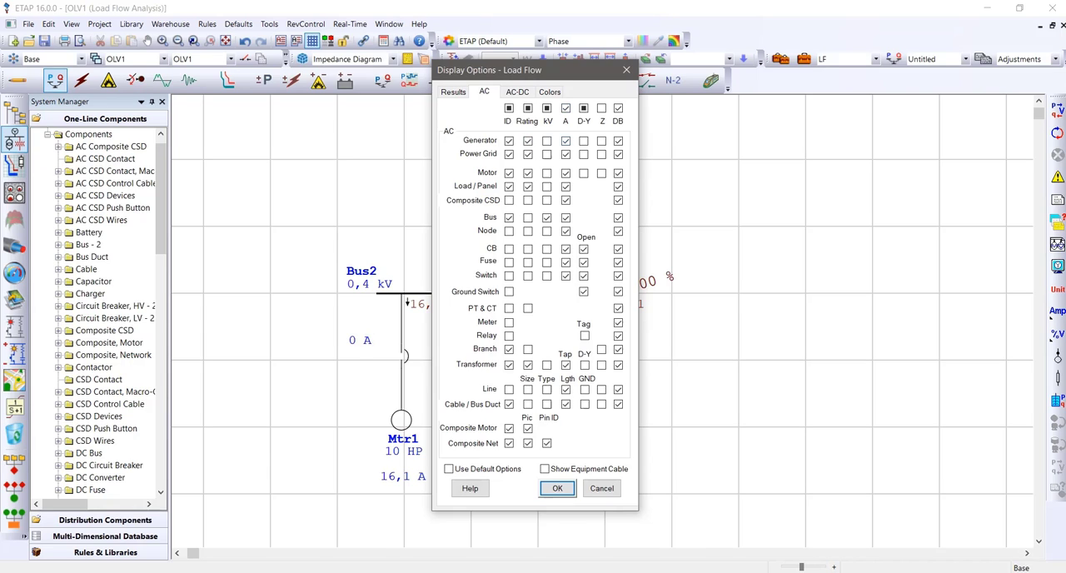
{"action": "left_click", "coordinate": [565, 108]}
{"action": "left_click", "coordinate": [508, 335]}
{"action": "left_click", "coordinate": [508, 309]}
{"action": "left_click", "coordinate": [557, 488]}
{"action": "scroll", "coordinate": [557, 488], "scroll_direction": "up", "scroll_amount": 5}
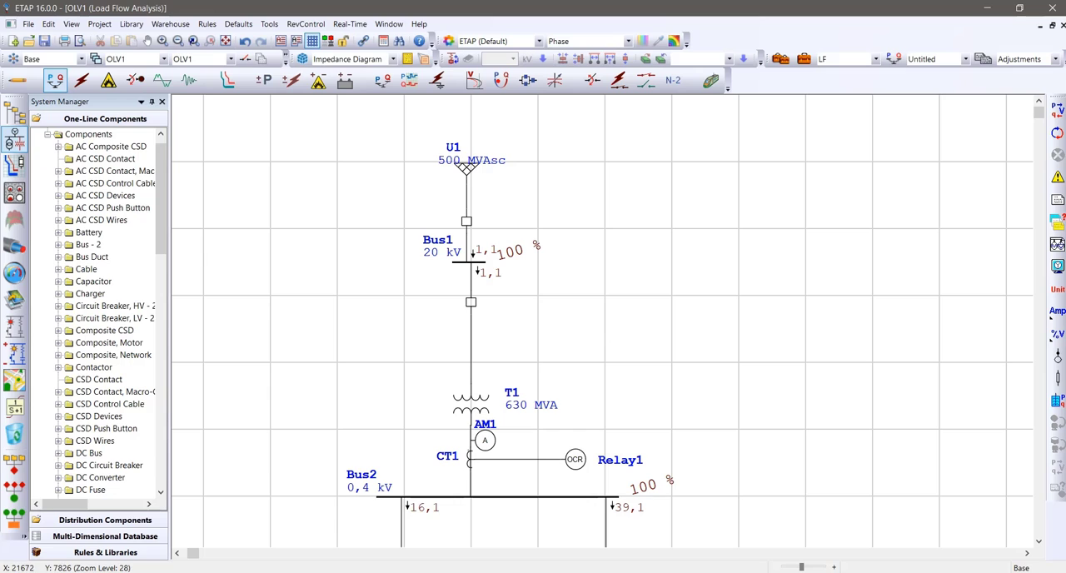
Switch the one-line diagram to edit mode and delete ammeter AM1 from the transformer's secondary side
{"action": "left_click", "coordinate": [485, 441]}
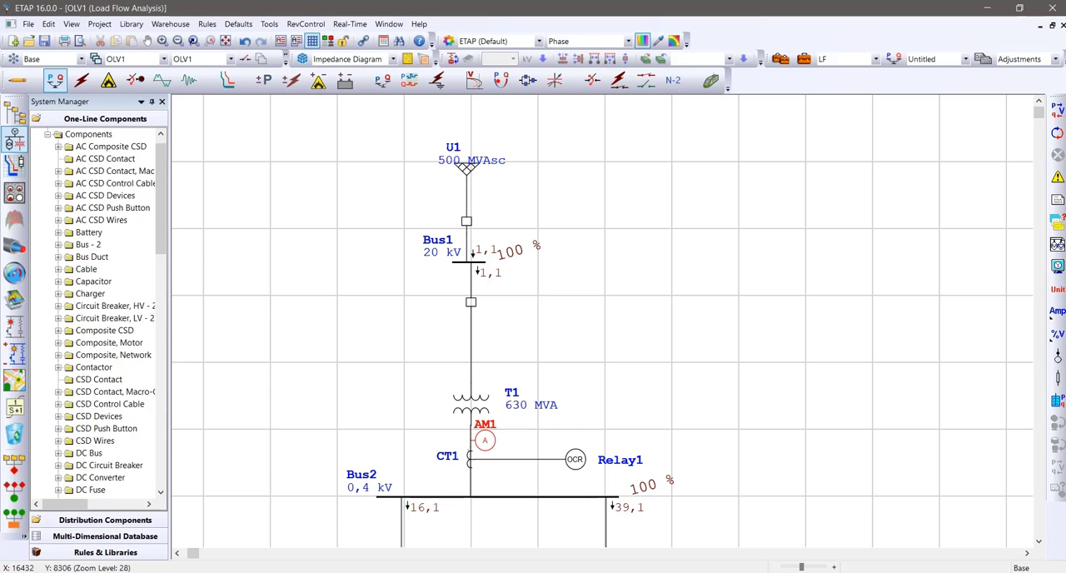
{"action": "key", "text": "Delete"}
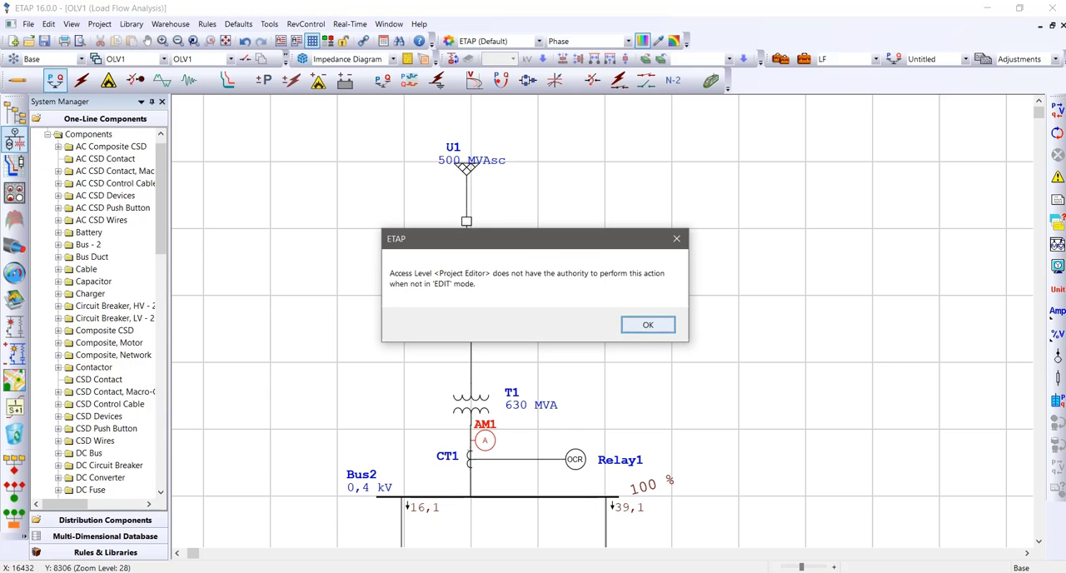
{"action": "left_click", "coordinate": [647, 324]}
{"action": "left_click", "coordinate": [15, 80]}
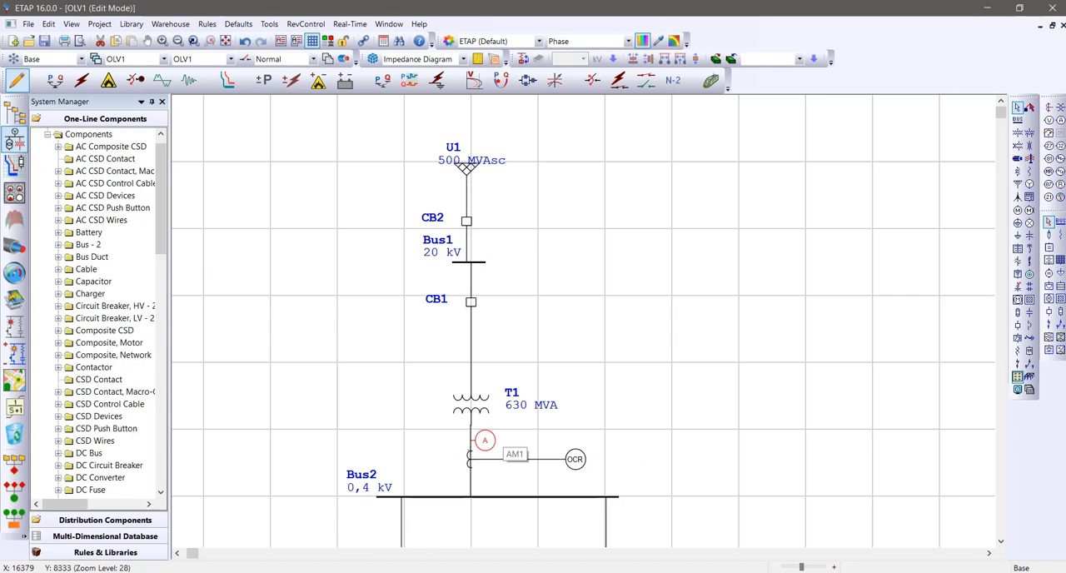
{"action": "key", "text": "Delete"}
Check transformer T1's voltage and power ratings in its editor and close it without changes
{"action": "double_click", "coordinate": [470, 406]}
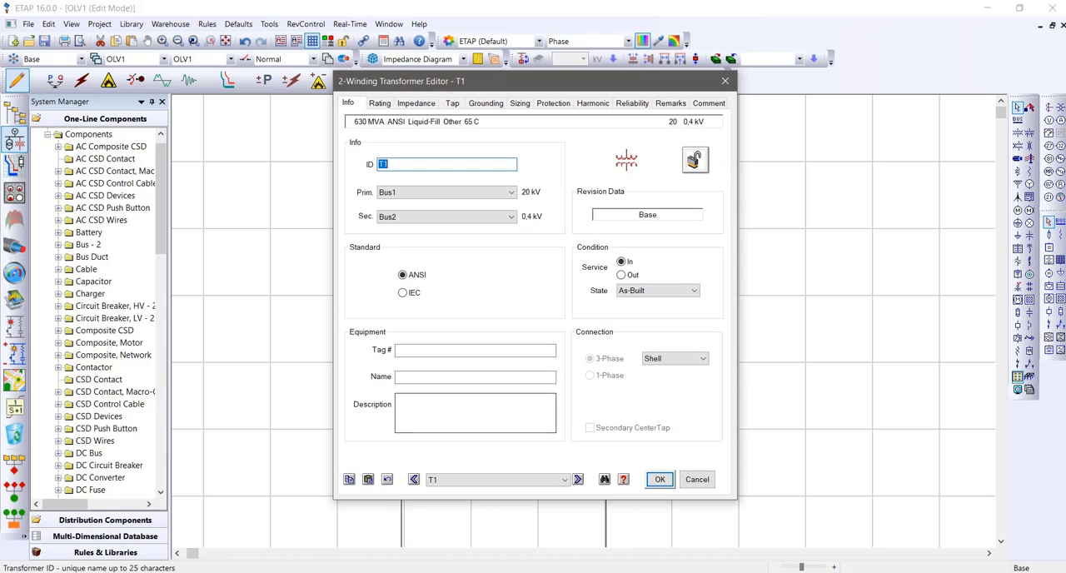
{"action": "left_click", "coordinate": [380, 103]}
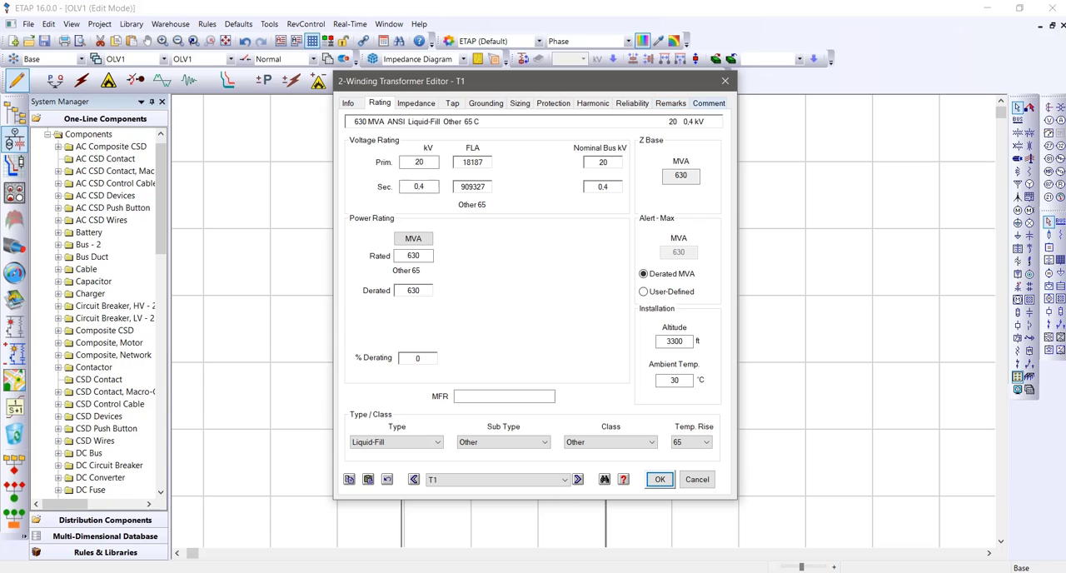
{"action": "left_click", "coordinate": [726, 81]}
Return to load flow analysis mode and run the load flow without the ammeter
{"action": "scroll", "coordinate": [583, 316], "scroll_direction": "down", "scroll_amount": 5}
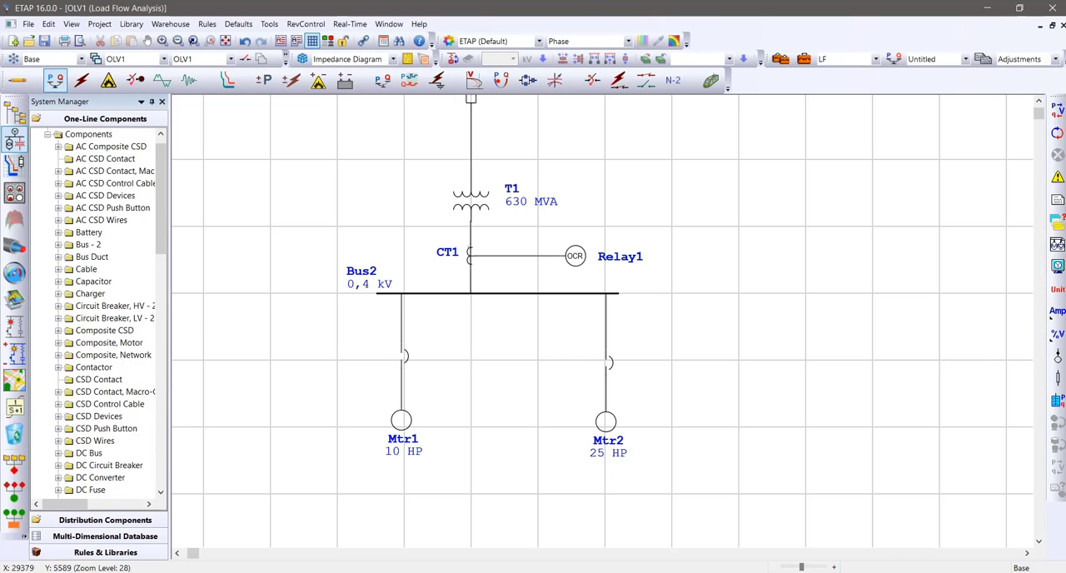
{"action": "left_click", "coordinate": [1057, 109]}
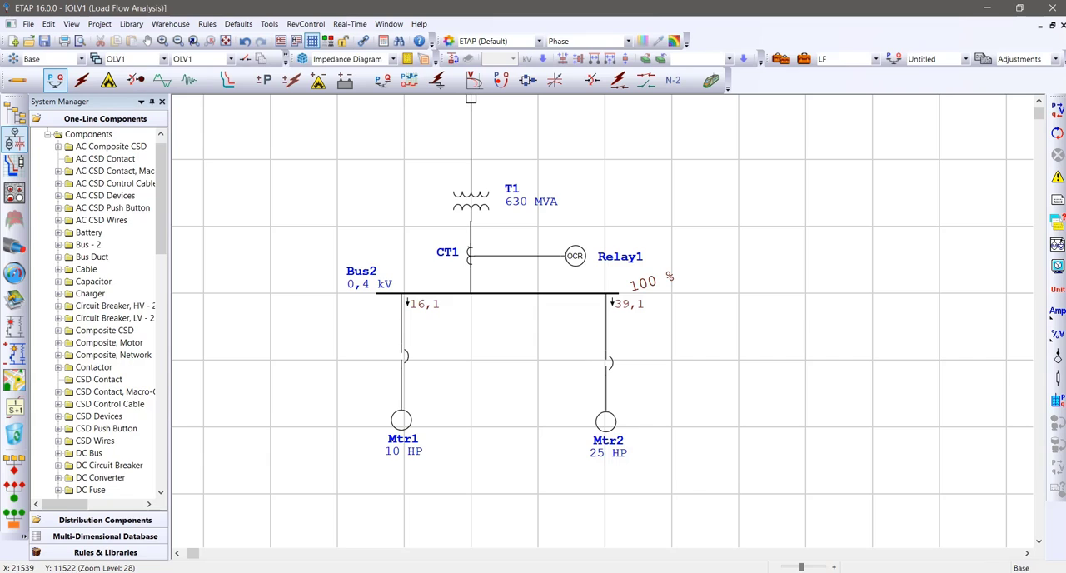
Set current transformer CT1's primary rating to 500 A for a 500:5 ratio and apply it
{"action": "scroll", "coordinate": [602, 306], "scroll_direction": "up", "scroll_amount": 3}
{"action": "double_click", "coordinate": [469, 322]}
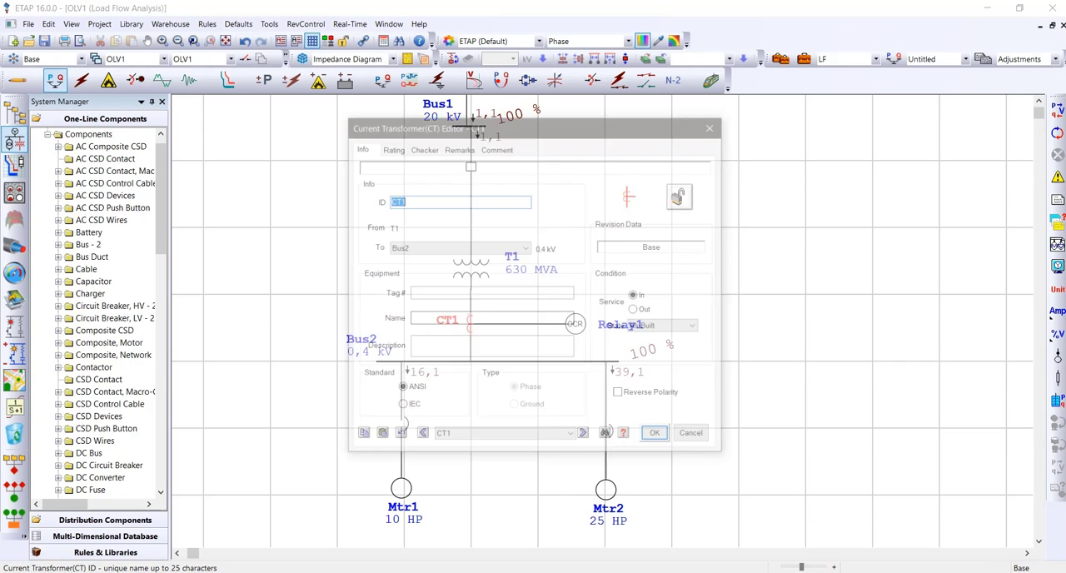
{"action": "left_click", "coordinate": [391, 147]}
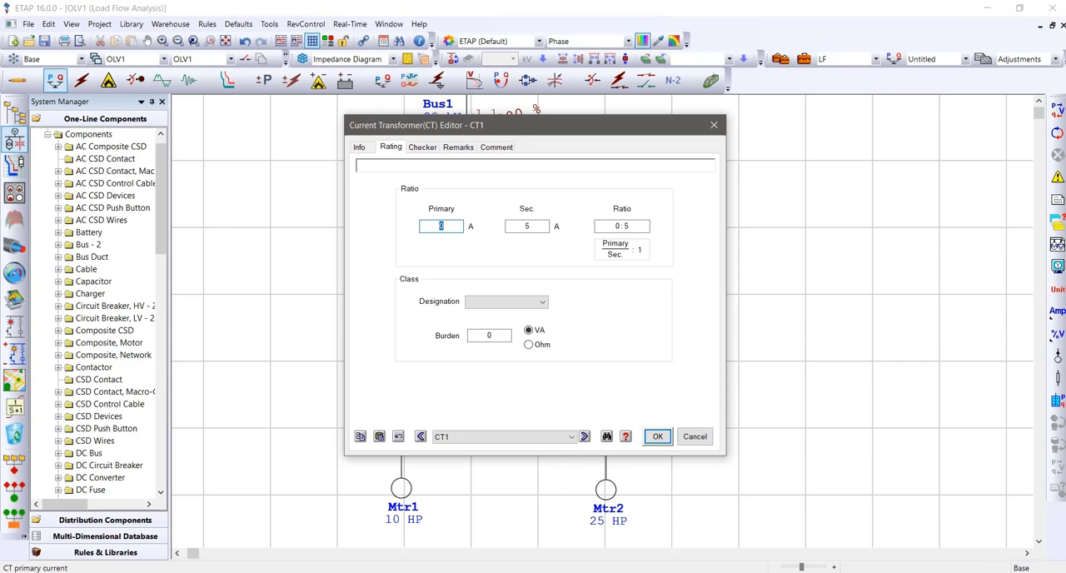
{"action": "type", "text": "500"}
{"action": "left_click_drag", "start_coordinate": [541, 125], "coordinate": [795, 122]}
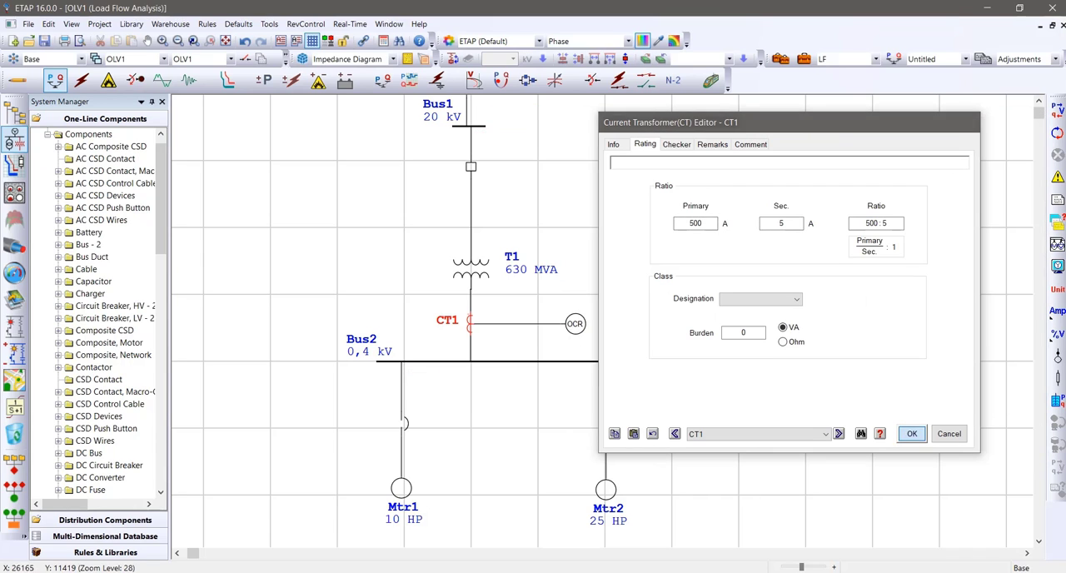
{"action": "left_click", "coordinate": [912, 433]}
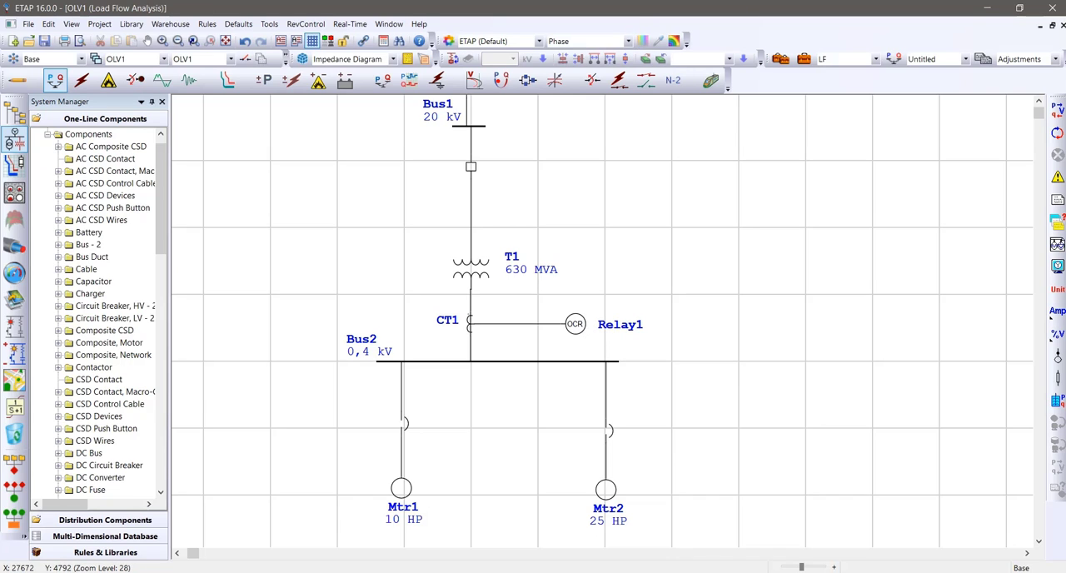
Show the circuit breaker IDs on the diagram through the AC load flow display options
{"action": "left_click", "coordinate": [1056, 334]}
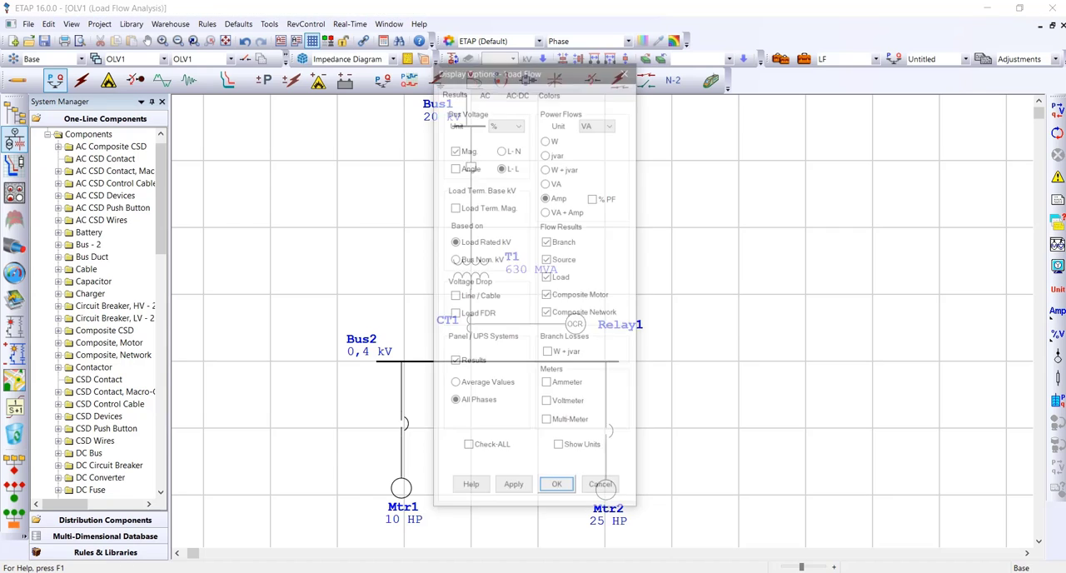
{"action": "left_click", "coordinate": [484, 92]}
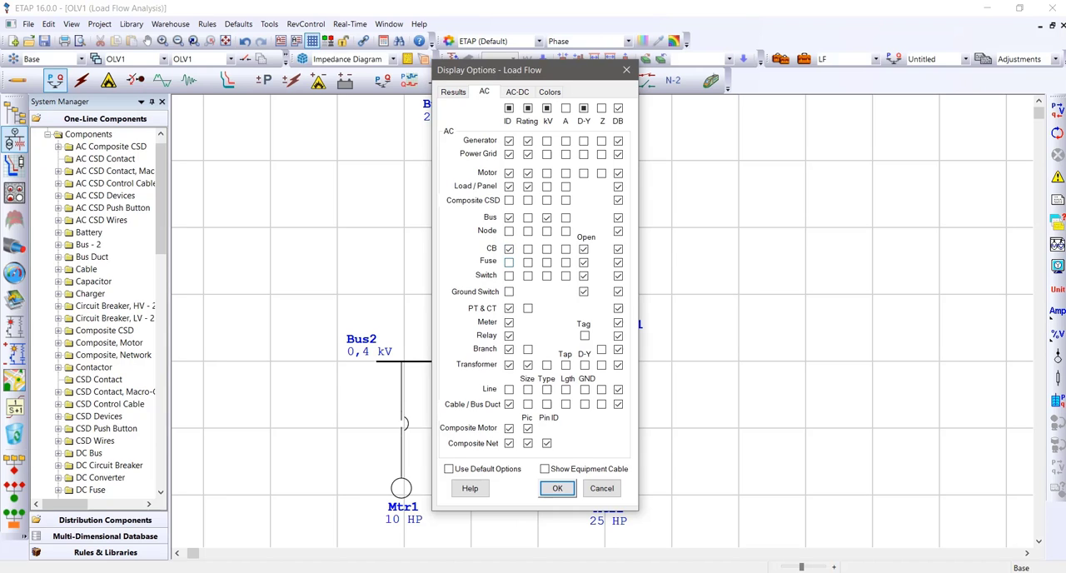
{"action": "left_click", "coordinate": [557, 488]}
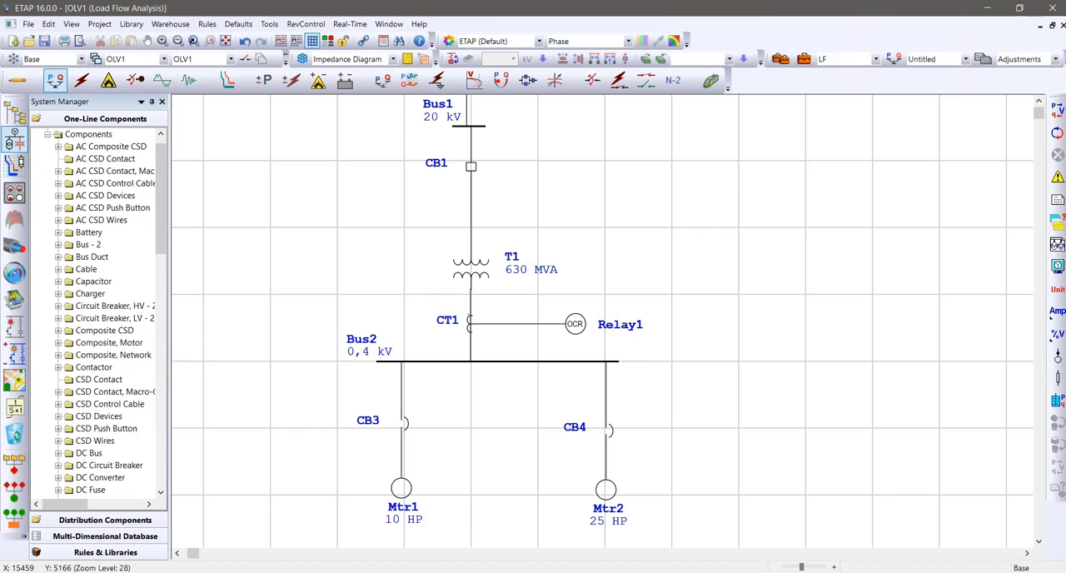
Check Relay1's CT inputs in its editor and add an output with relay element and level Any
{"action": "double_click", "coordinate": [578, 324]}
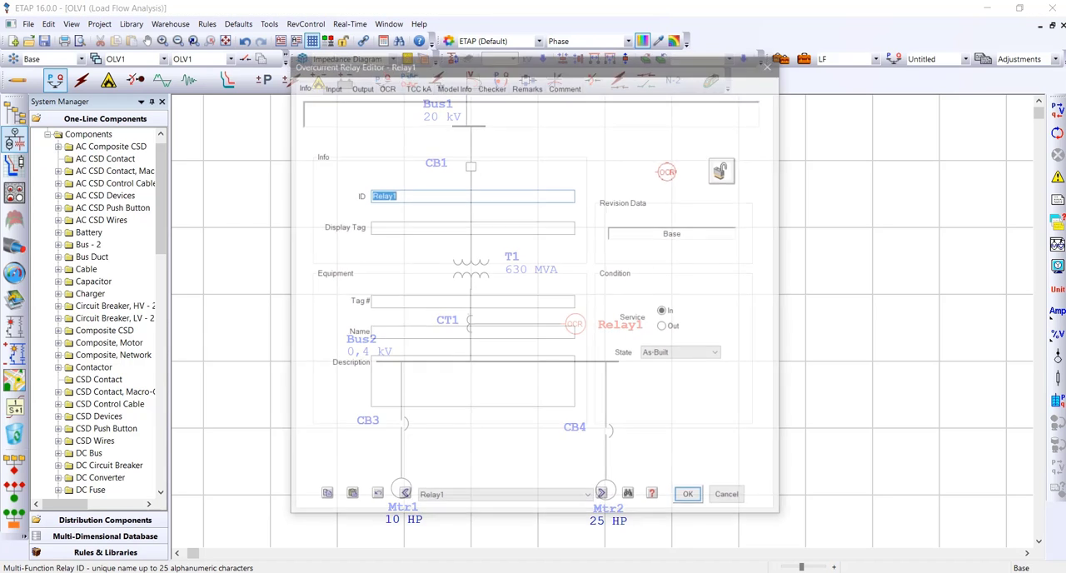
{"action": "left_click_drag", "start_coordinate": [441, 64], "coordinate": [673, 84]}
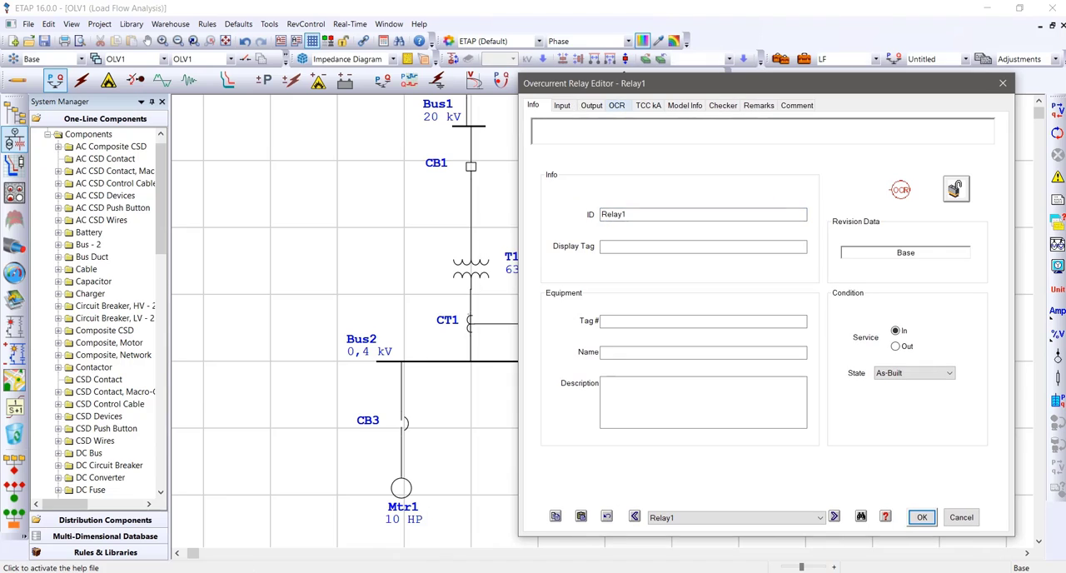
{"action": "left_click", "coordinate": [562, 106]}
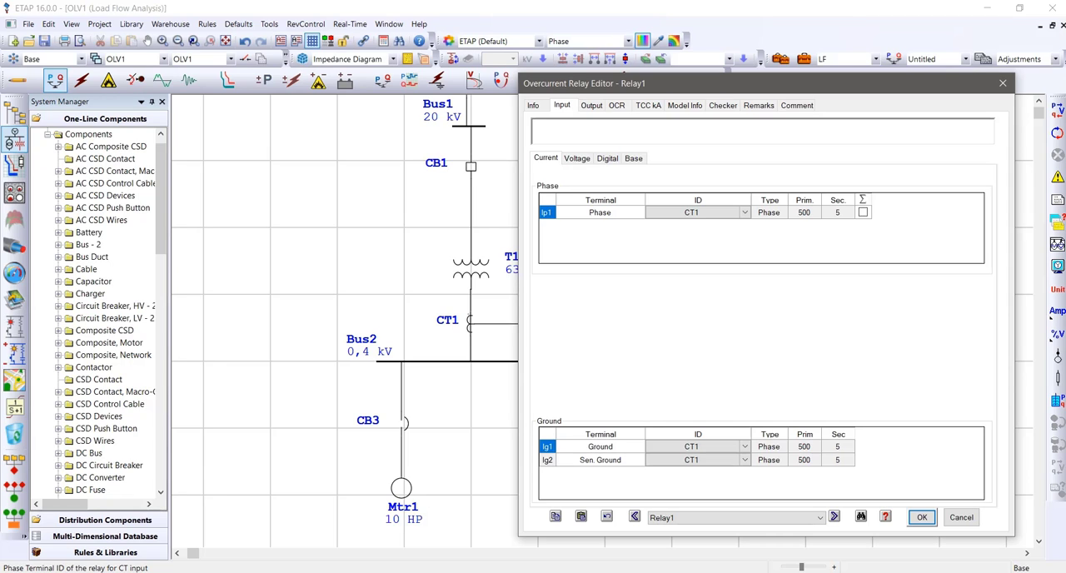
{"action": "left_click", "coordinate": [591, 106]}
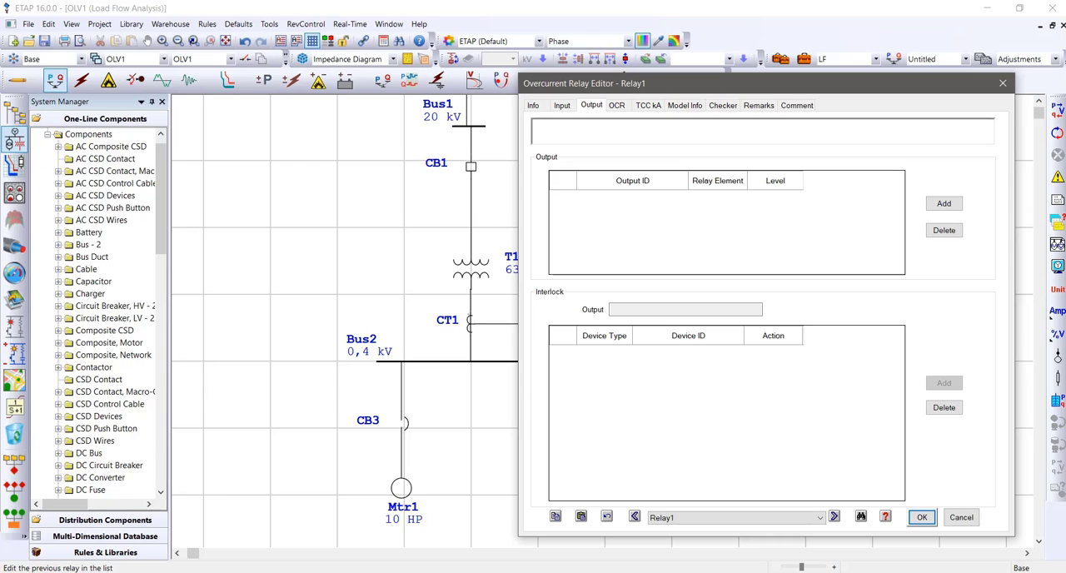
{"action": "left_click", "coordinate": [943, 203]}
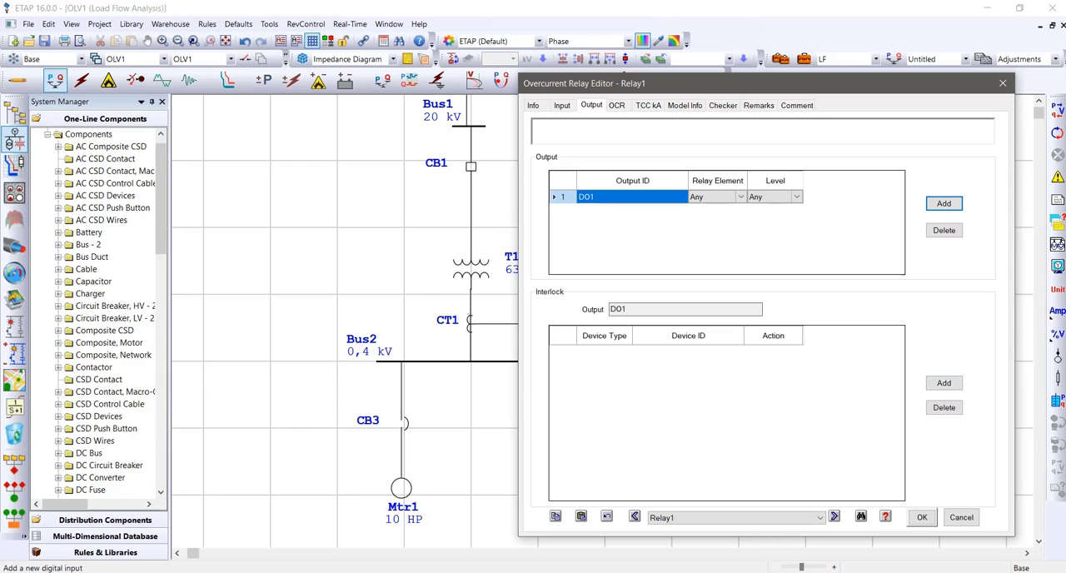
Add an interlock to Relay1's output with device type HVCB, device CB1 and action Open
{"action": "left_click", "coordinate": [943, 382]}
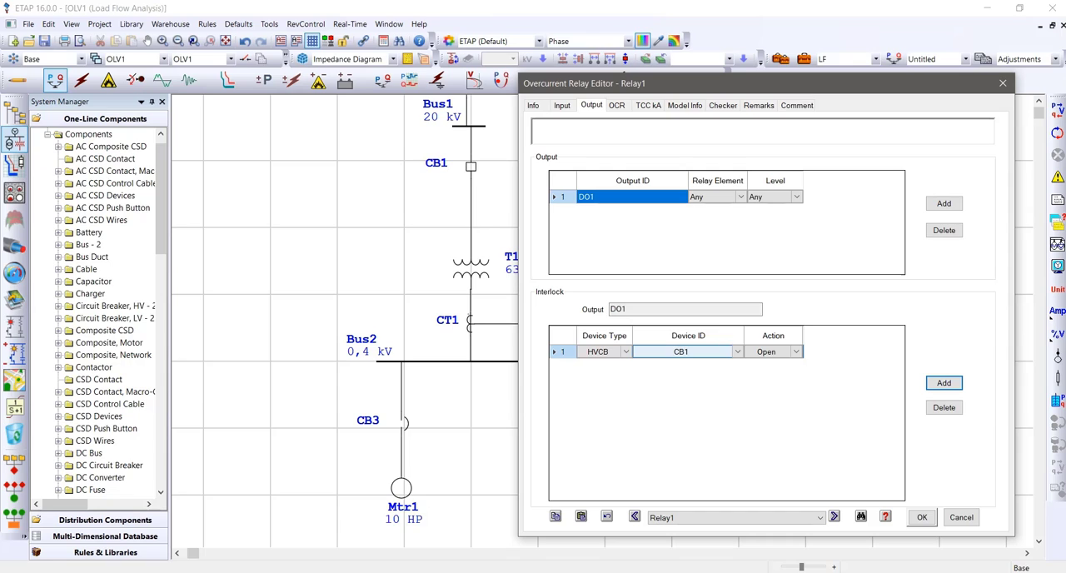
{"action": "left_click", "coordinate": [737, 352]}
{"action": "left_click", "coordinate": [646, 363]}
{"action": "left_click", "coordinate": [766, 351]}
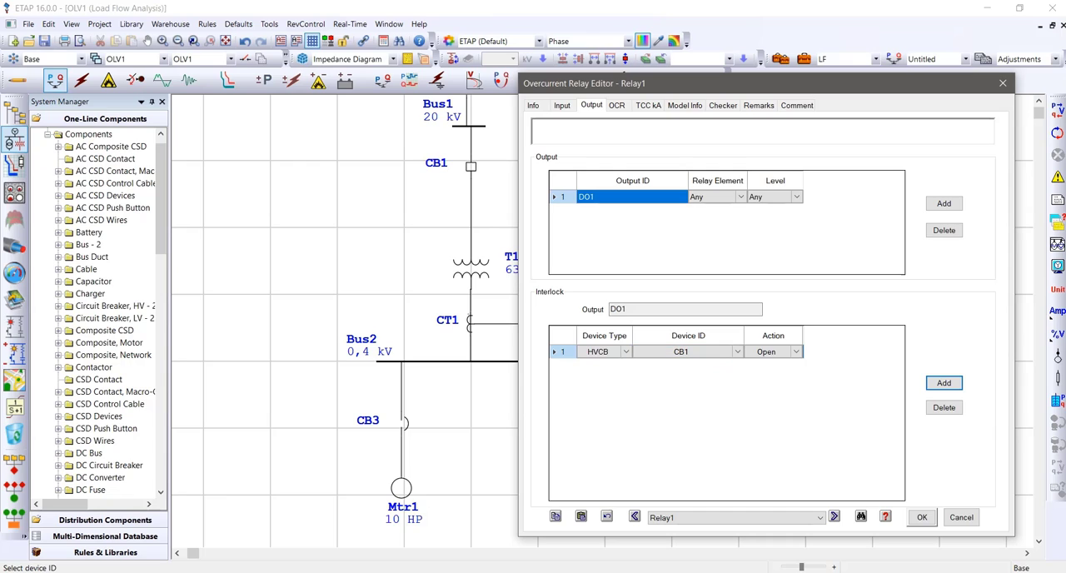
{"action": "left_click", "coordinate": [615, 352]}
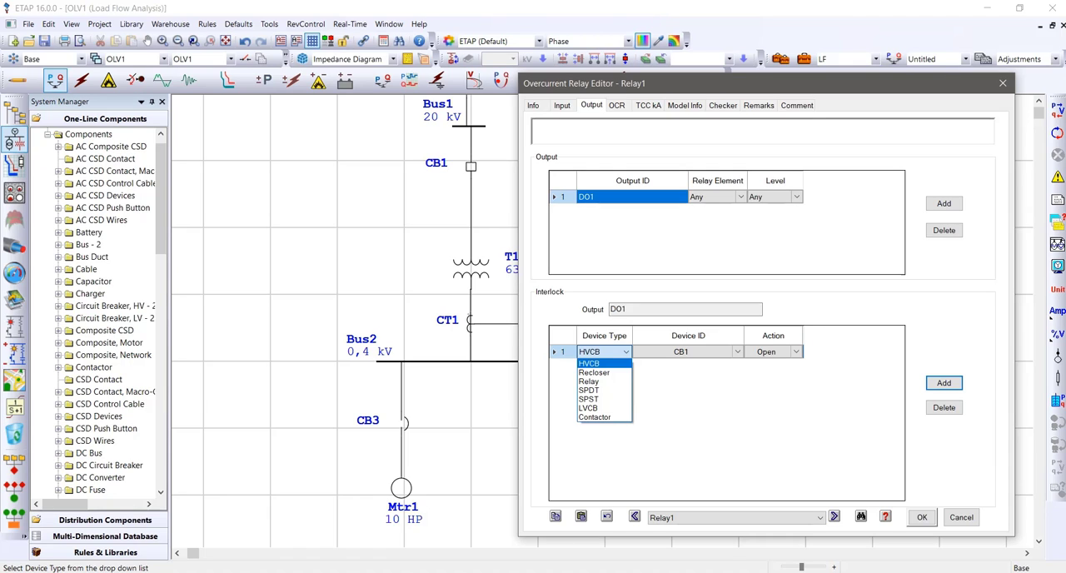
{"action": "left_click", "coordinate": [602, 363]}
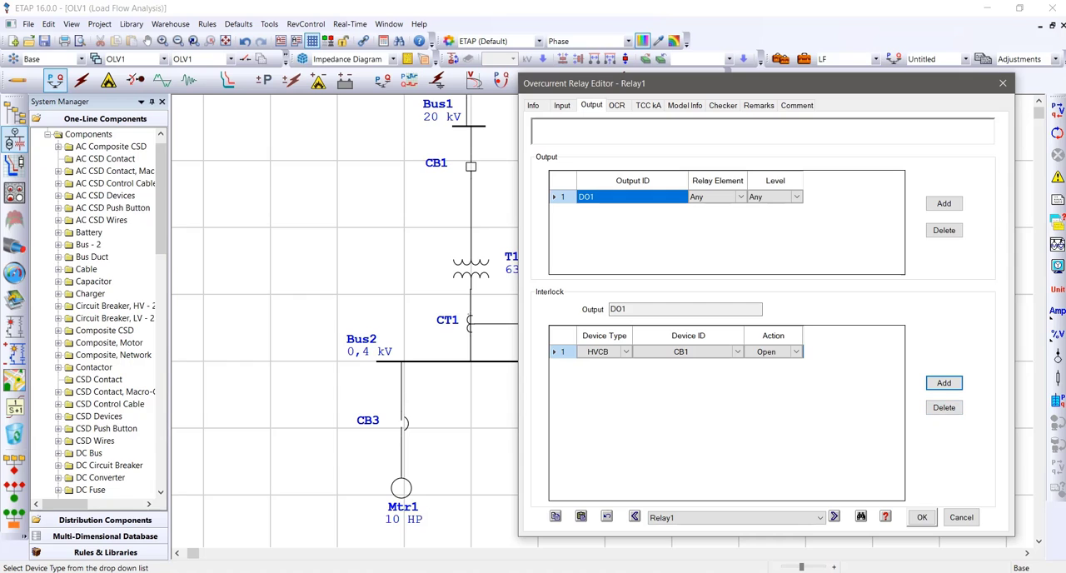
Review Relay1's current and voltage input terminals and the CT assigned to the phase and ground inputs
{"action": "left_click", "coordinate": [617, 106]}
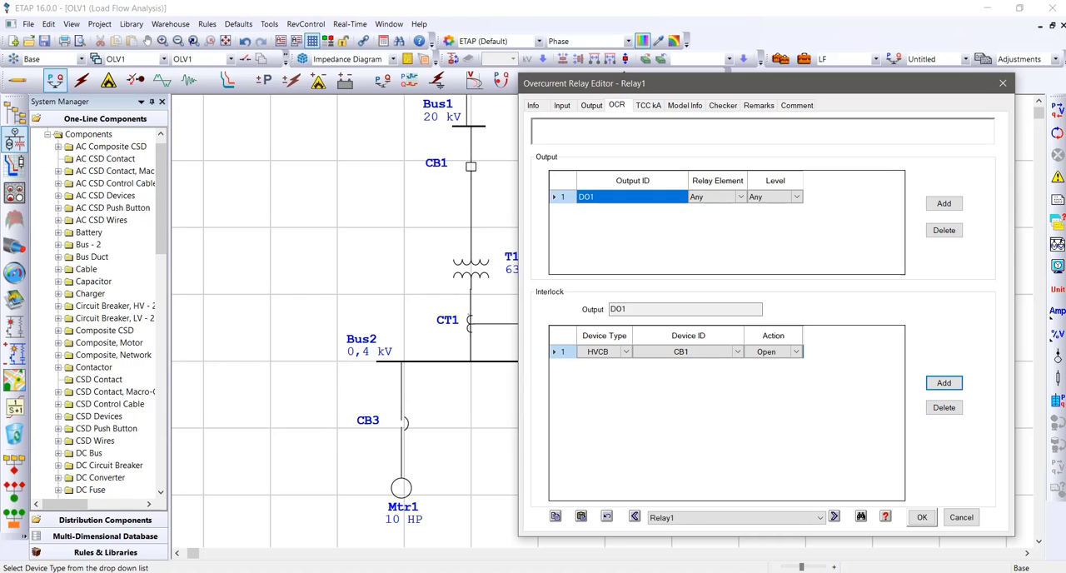
{"action": "left_click", "coordinate": [591, 106]}
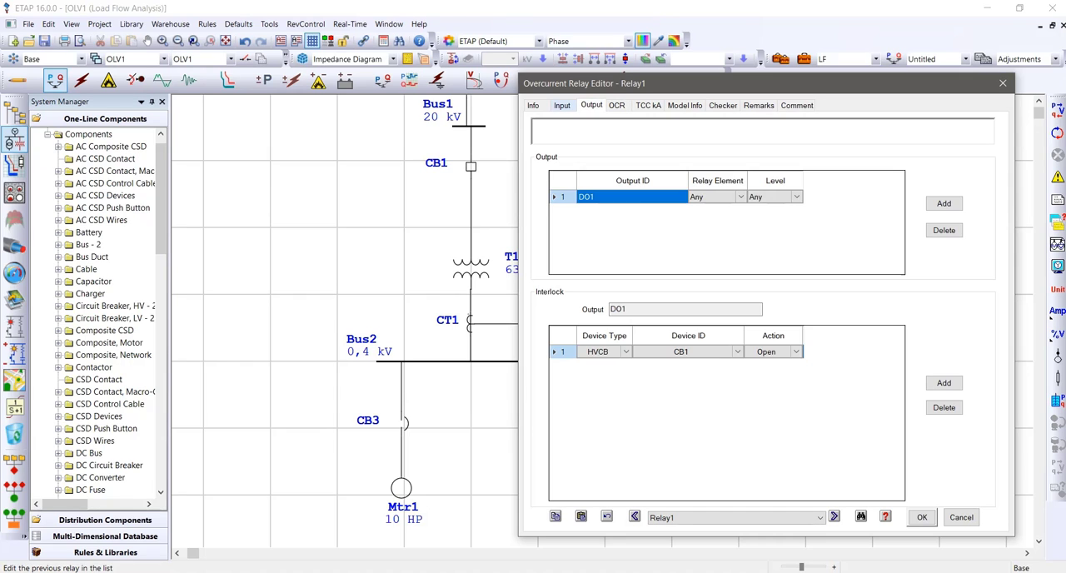
{"action": "left_click", "coordinate": [562, 106]}
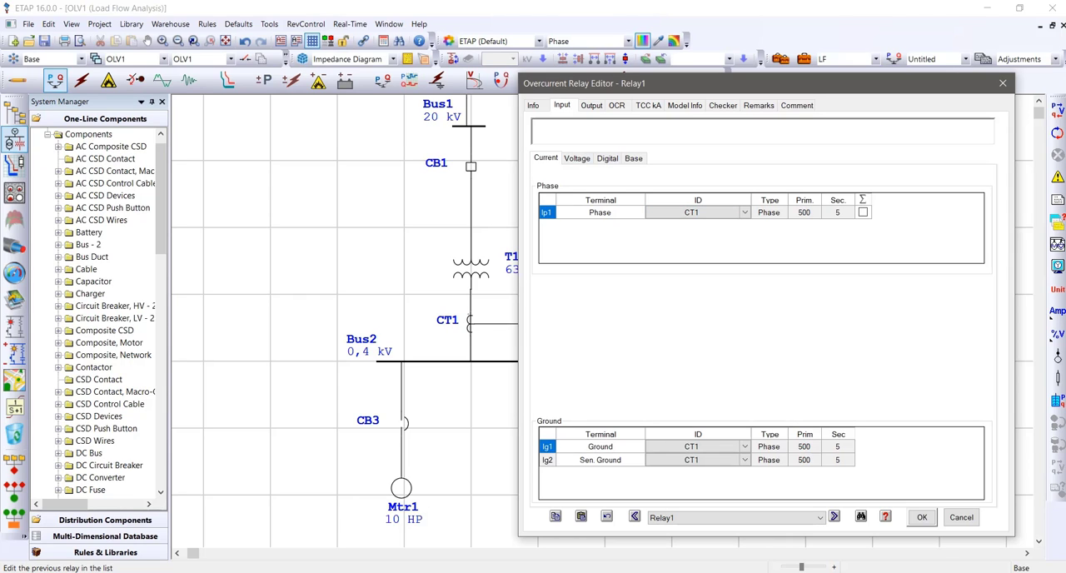
{"action": "left_click_drag", "start_coordinate": [626, 84], "coordinate": [673, 84]}
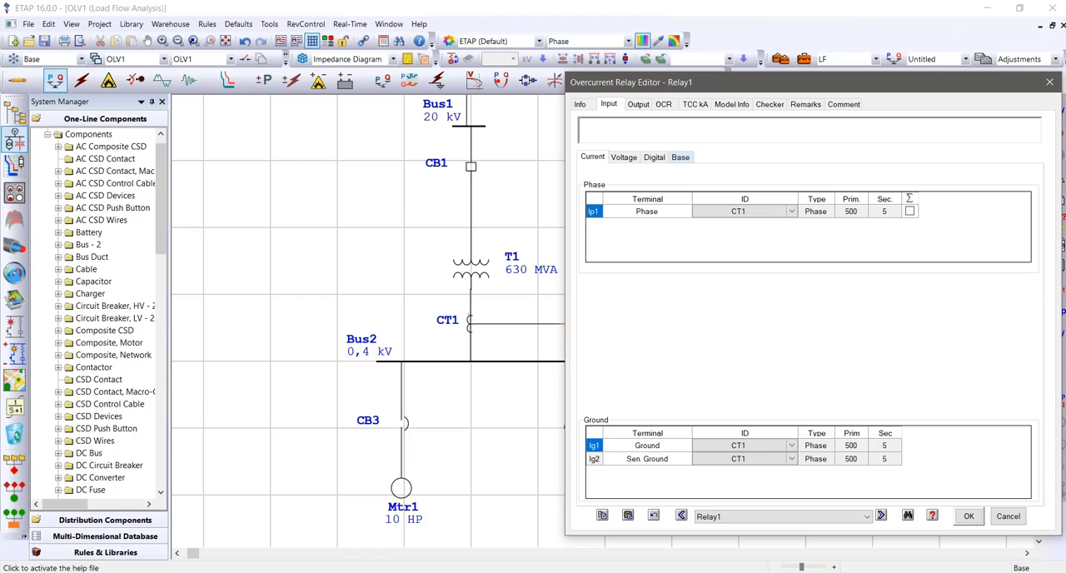
{"action": "left_click", "coordinate": [623, 157]}
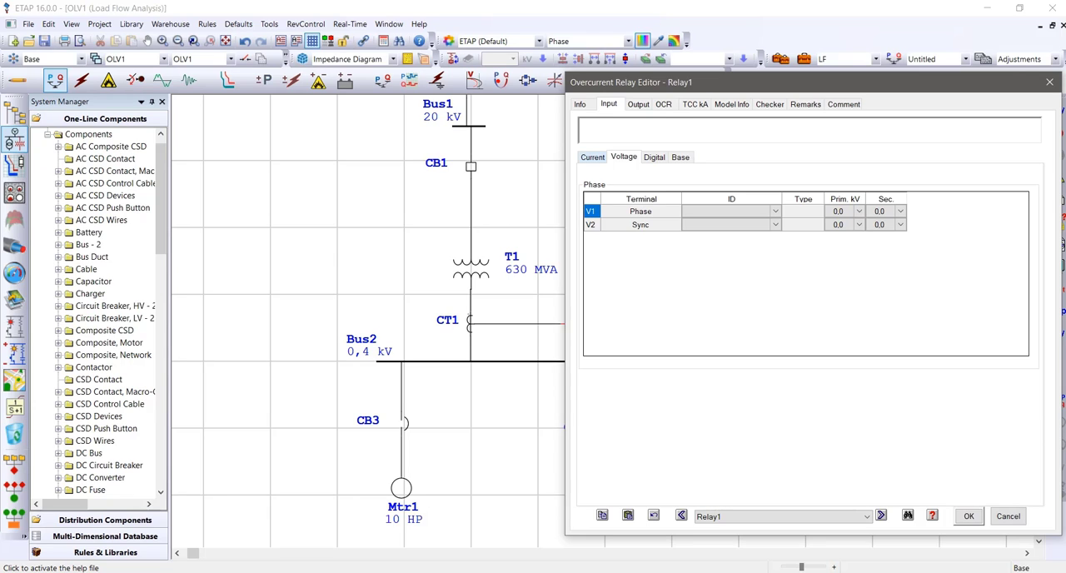
{"action": "left_click", "coordinate": [592, 157]}
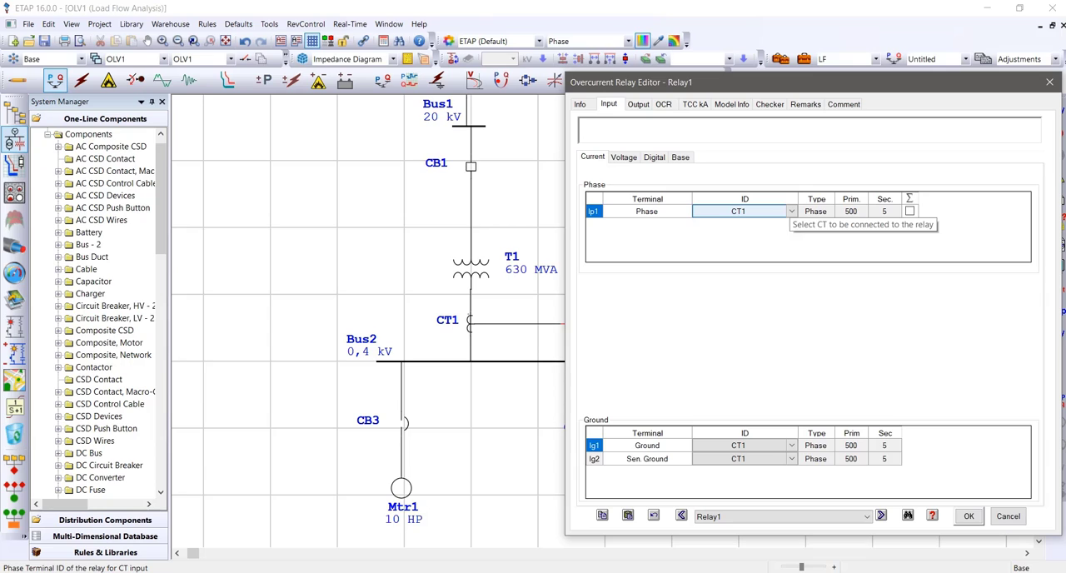
Review the relay element and interlock device choices for Relay1's output, keeping Any and CB1
{"action": "left_click", "coordinate": [638, 104]}
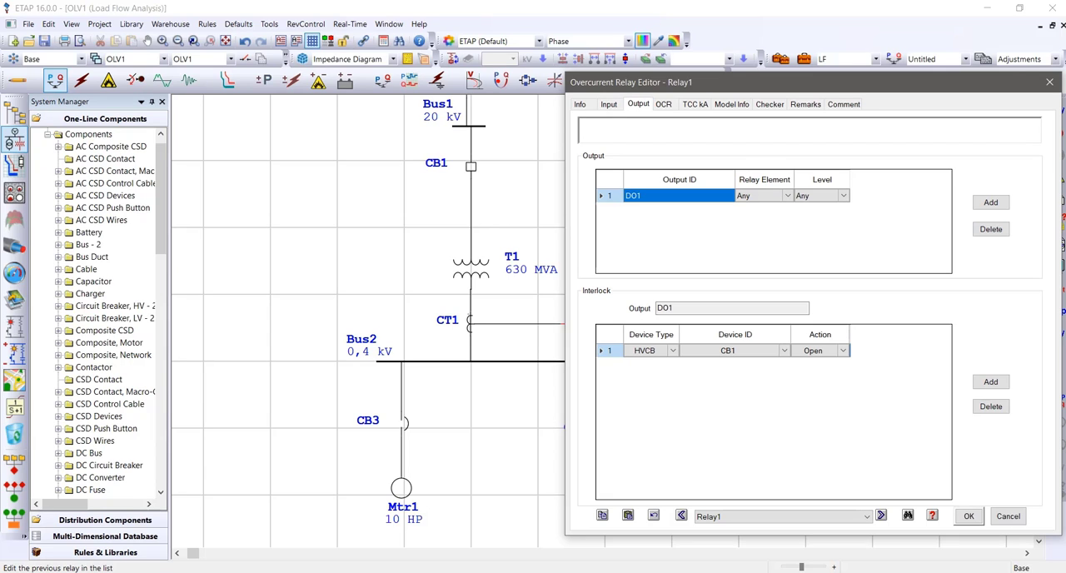
{"action": "left_click", "coordinate": [787, 196]}
{"action": "left_click", "coordinate": [787, 196]}
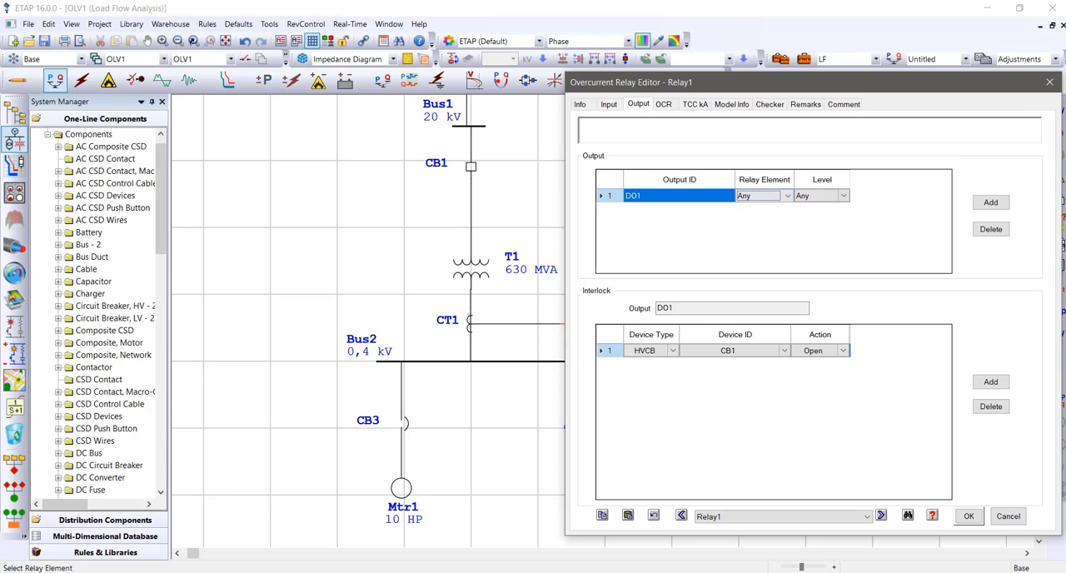
{"action": "left_click", "coordinate": [787, 196]}
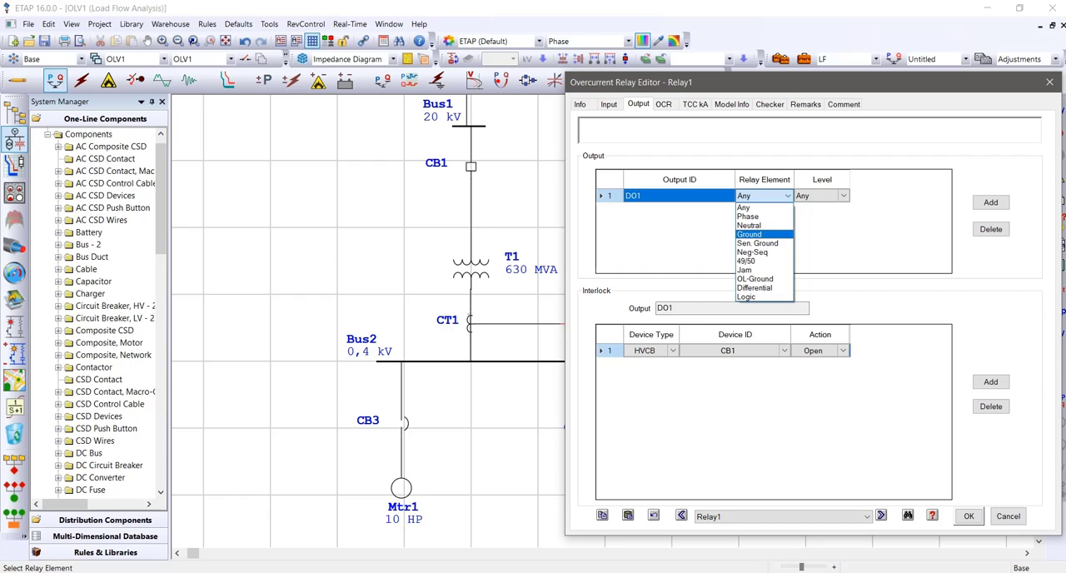
{"action": "key", "text": "Escape"}
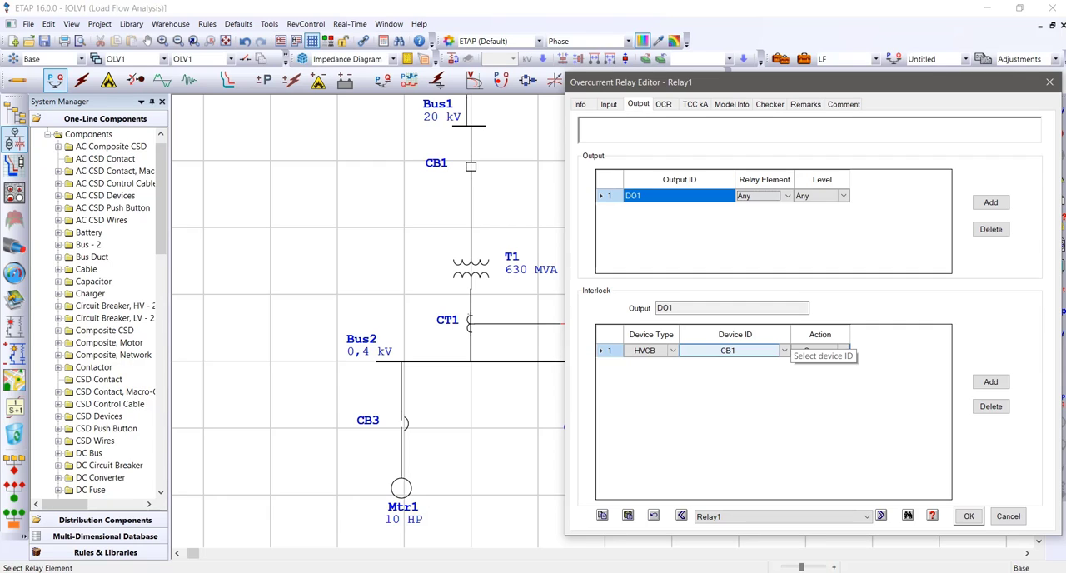
{"action": "left_click", "coordinate": [783, 350]}
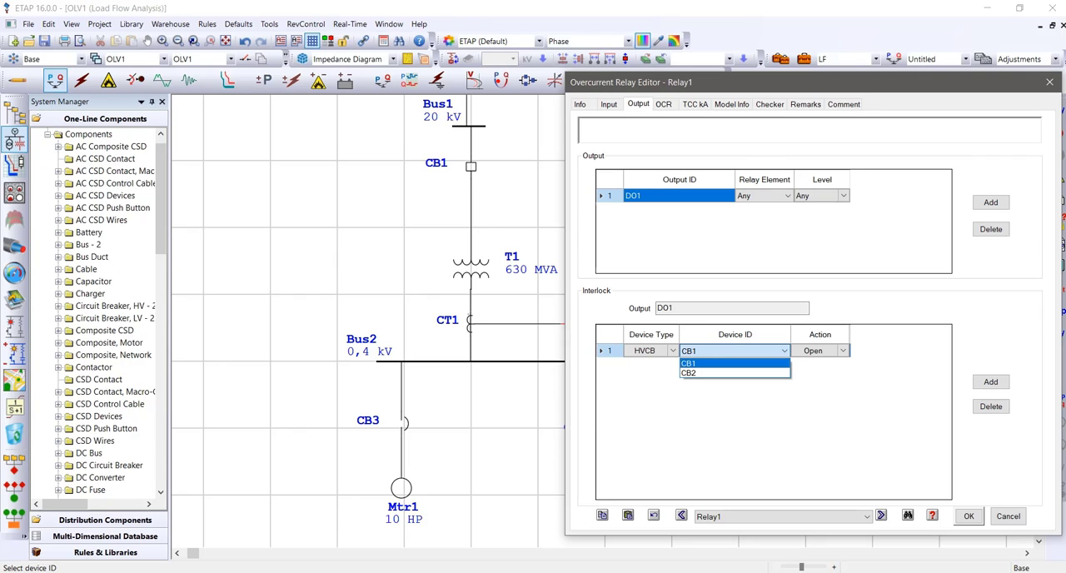
{"action": "key", "text": "Return"}
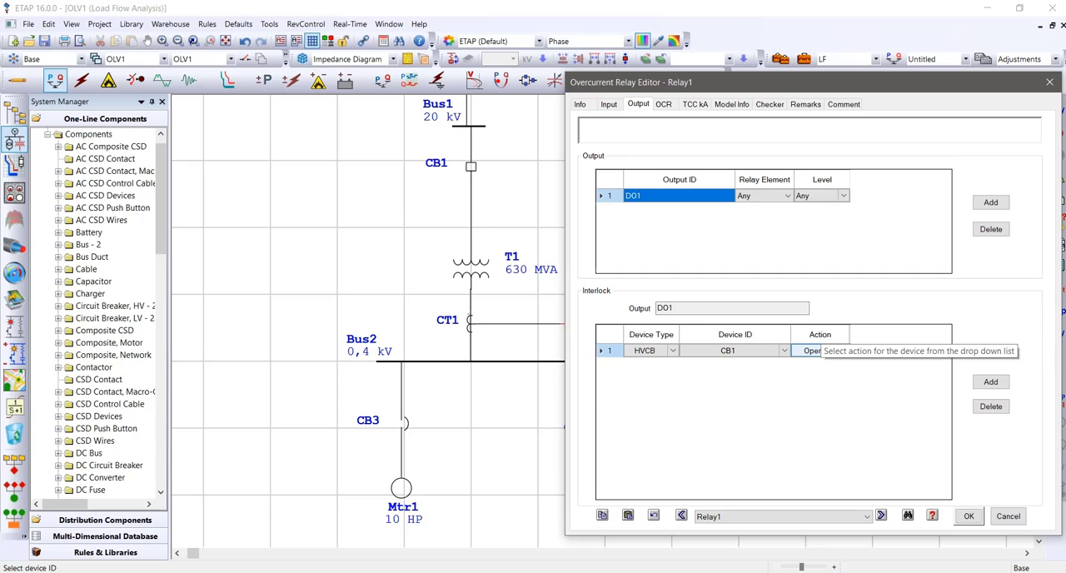
Review the interlock action choices for CB1 in Relay1's output, keeping Open
{"action": "left_click", "coordinate": [841, 351]}
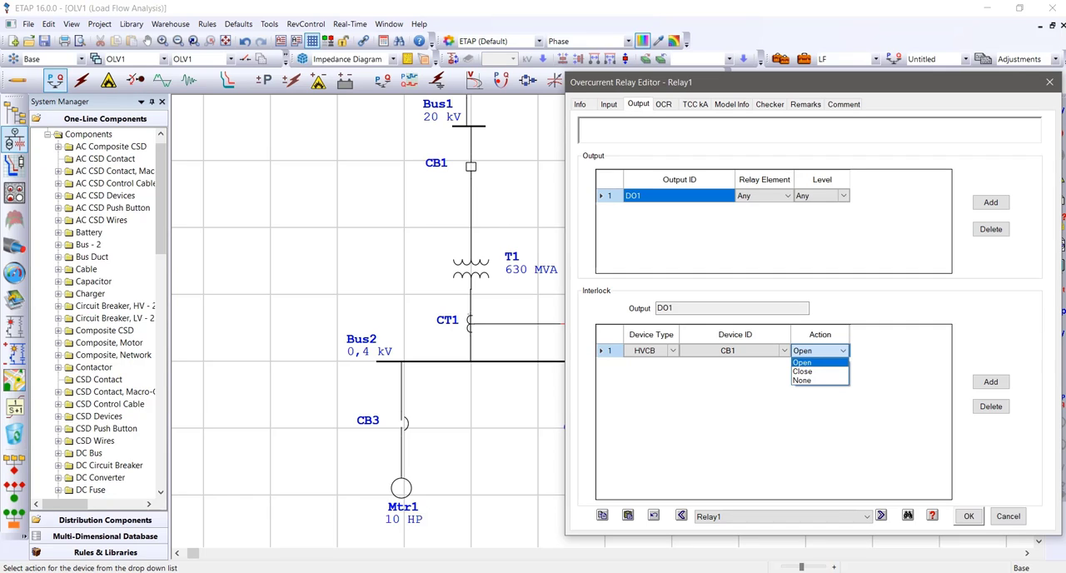
{"action": "left_click", "coordinate": [805, 362]}
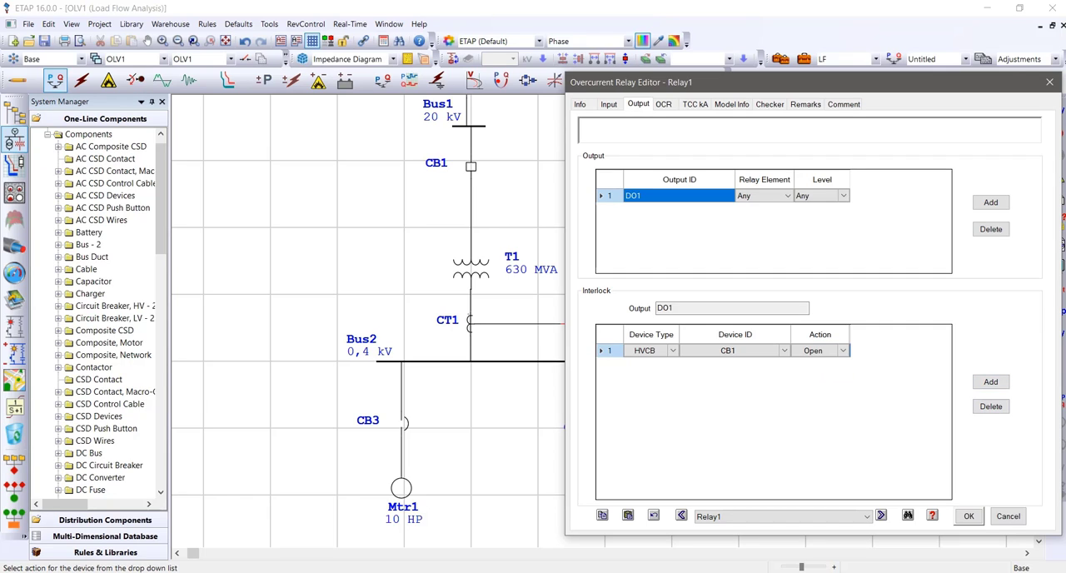
Open the relay library from Relay1's overcurrent settings and choose manufacturer Square D with model Sepam 1000+
{"action": "left_click", "coordinate": [662, 104]}
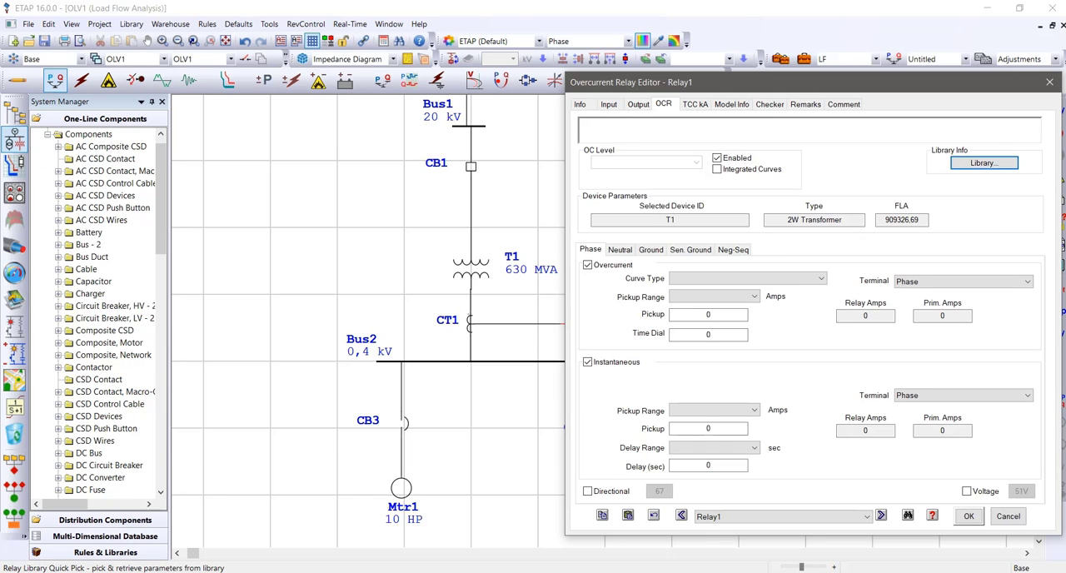
{"action": "left_click", "coordinate": [983, 162]}
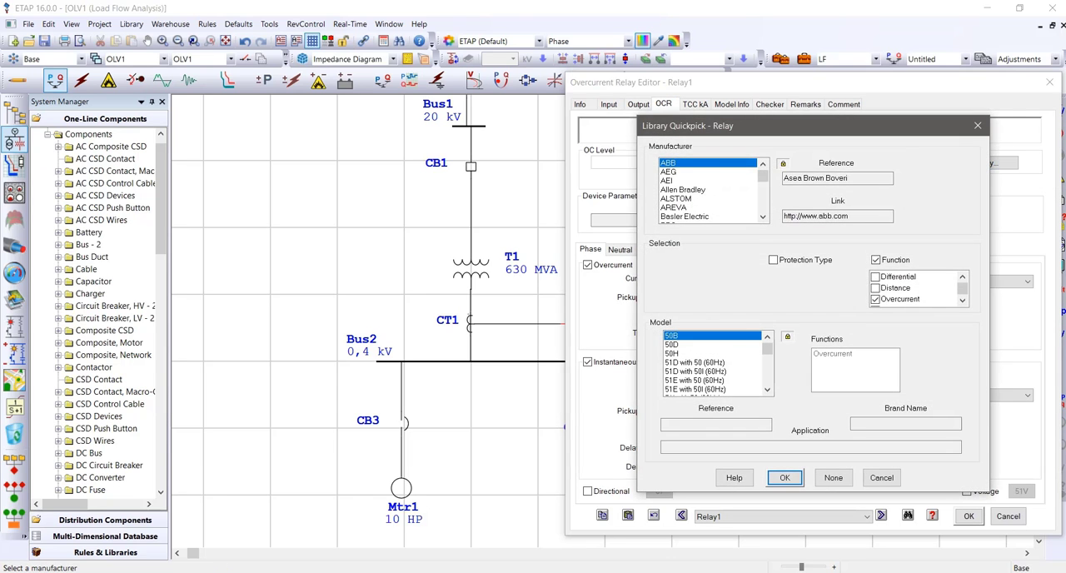
{"action": "left_click_drag", "start_coordinate": [732, 125], "coordinate": [446, 105]}
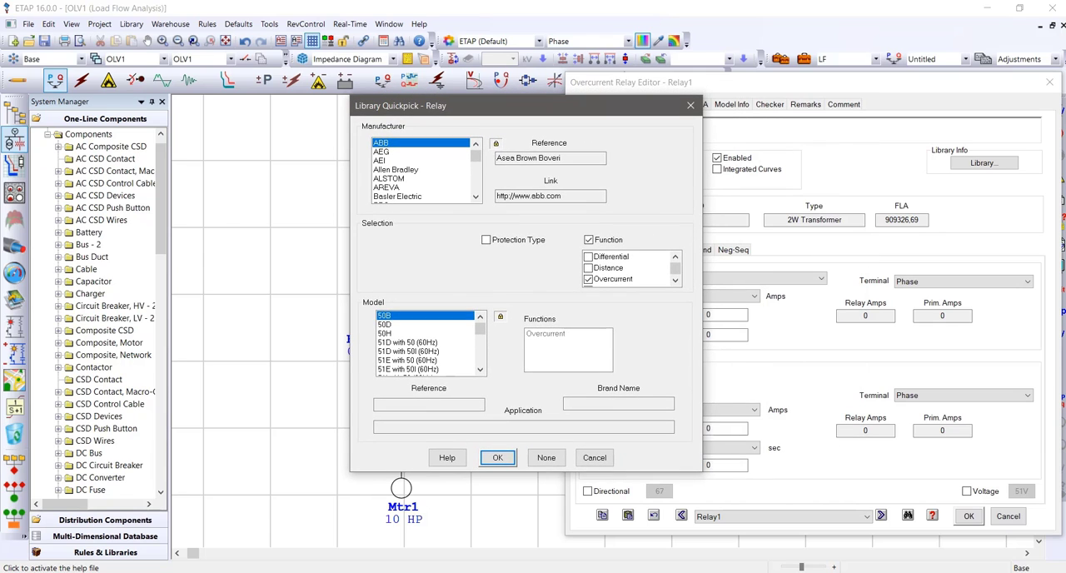
{"action": "mouse_move", "coordinate": [475, 156]}
{"action": "left_mouse_down"}
{"action": "mouse_move", "coordinate": [476, 188]}
{"action": "mouse_move", "coordinate": [475, 176]}
{"action": "left_mouse_up"}
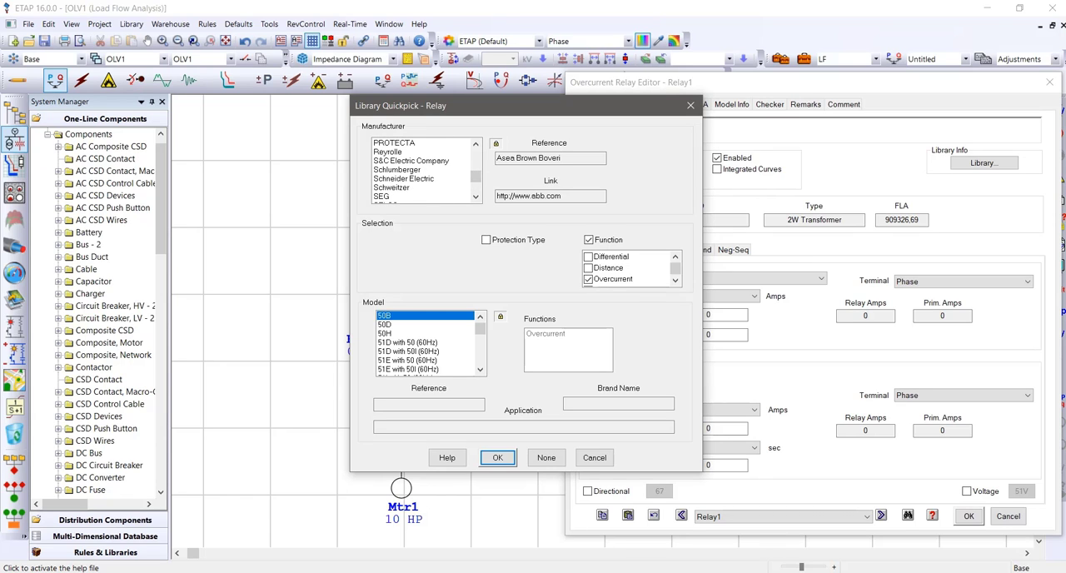
{"action": "left_click", "coordinate": [404, 179]}
{"action": "scroll", "coordinate": [424, 170], "scroll_direction": "down", "scroll_amount": 4}
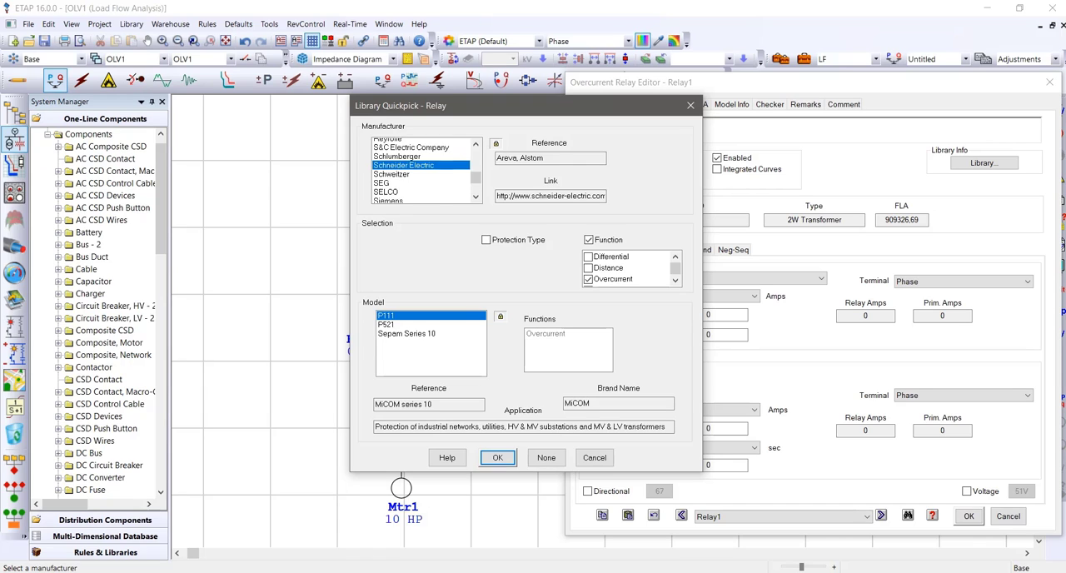
{"action": "scroll", "coordinate": [425, 170], "scroll_direction": "down", "scroll_amount": 1}
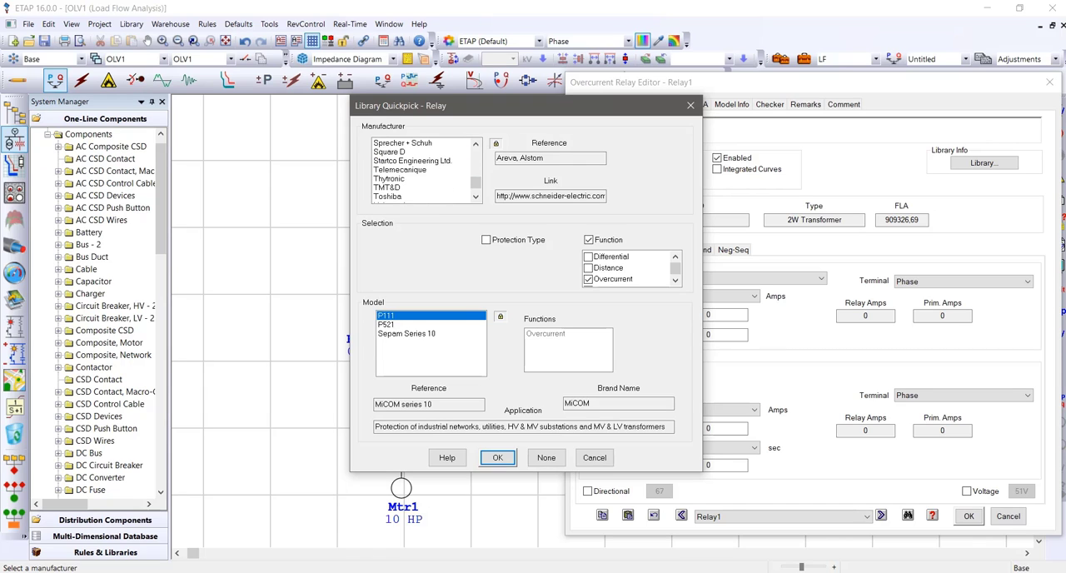
{"action": "left_click", "coordinate": [390, 153]}
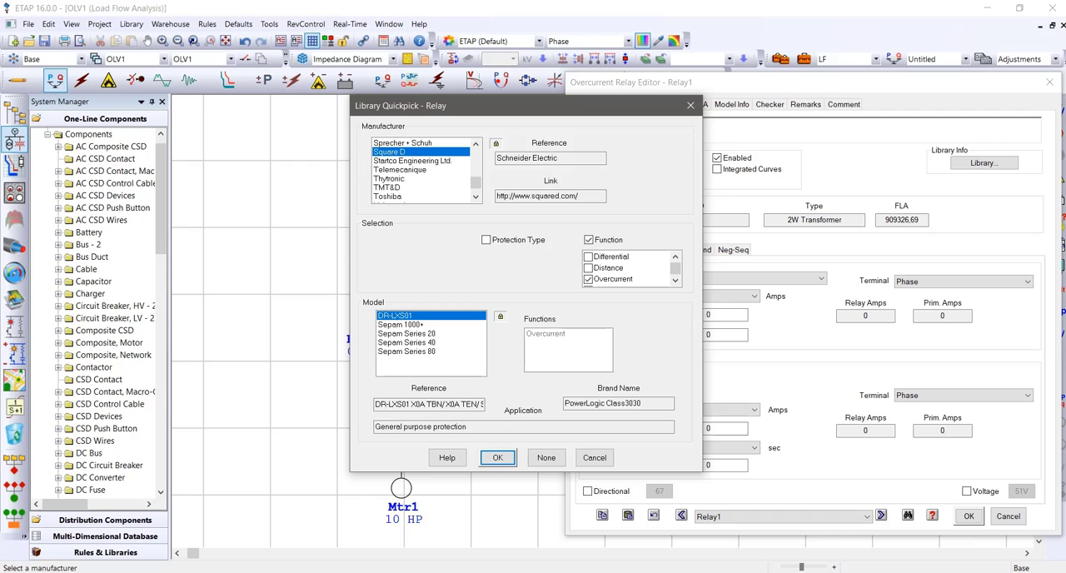
{"action": "left_click", "coordinate": [402, 325]}
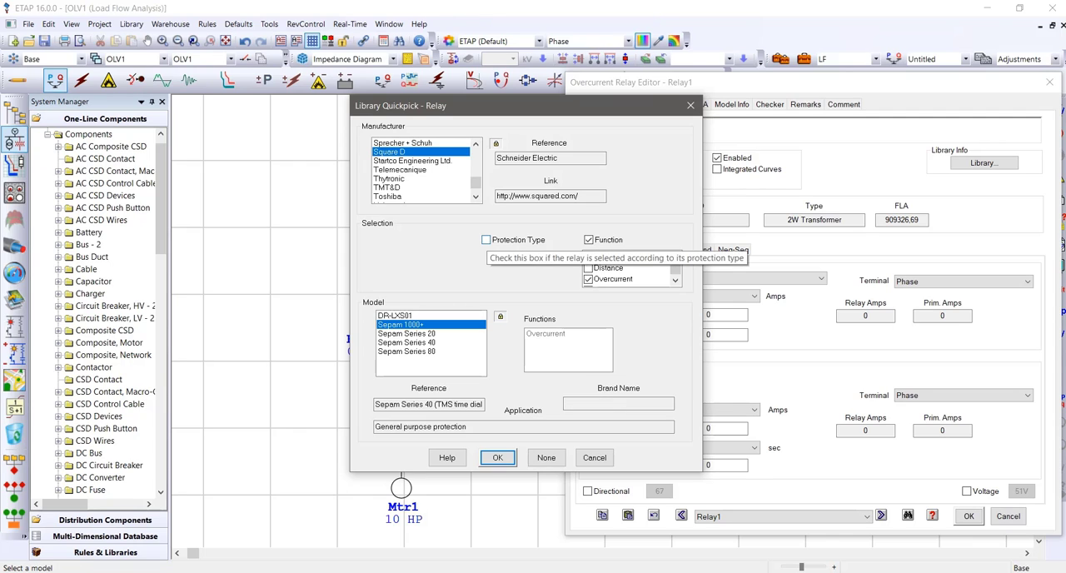
Filter the relay library by protection type Transformer
{"action": "left_click", "coordinate": [486, 240]}
{"action": "left_click", "coordinate": [550, 257]}
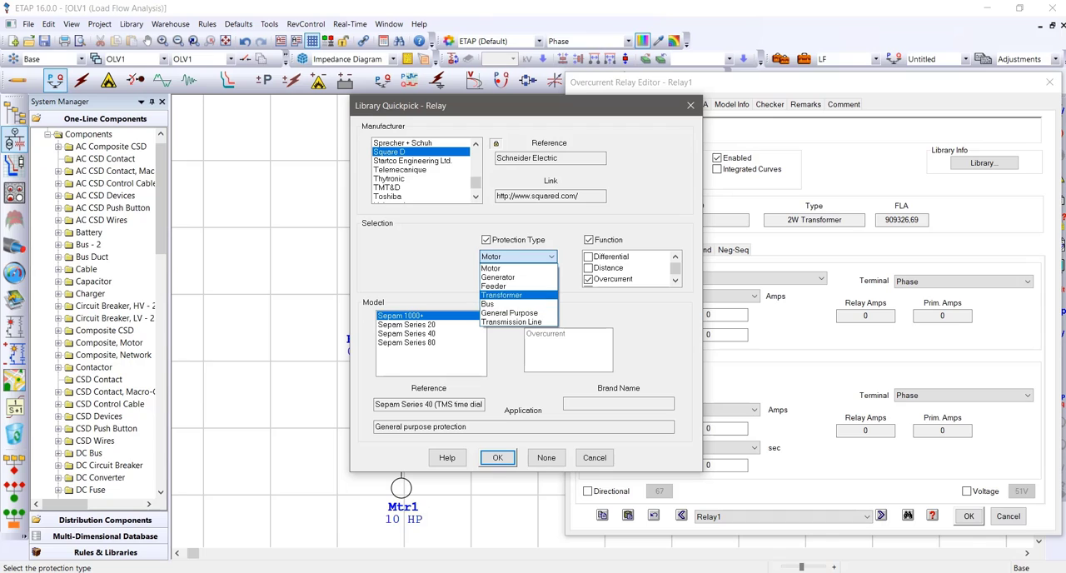
{"action": "left_click", "coordinate": [502, 295]}
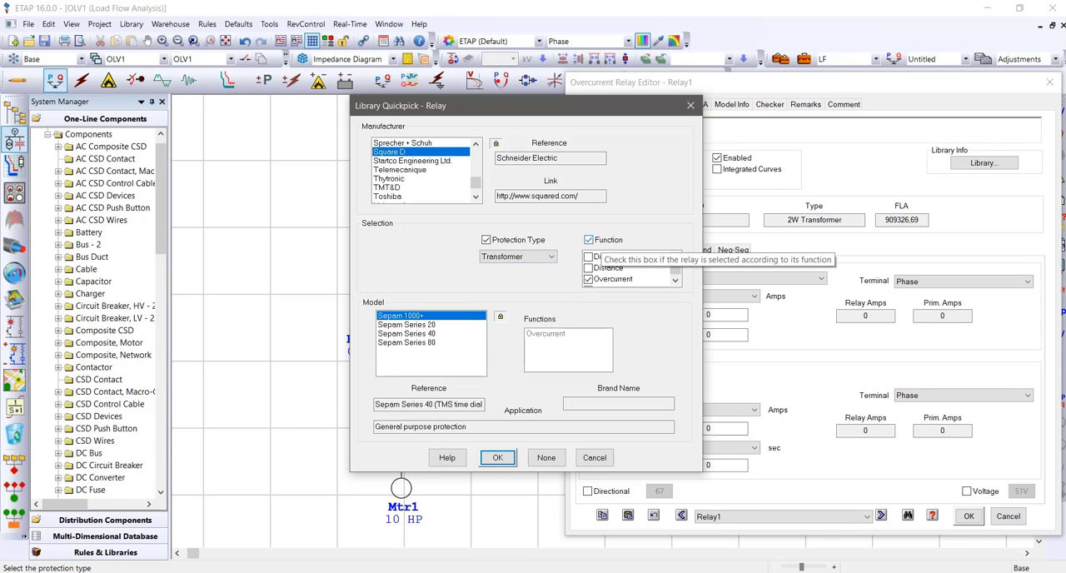
Narrow the relay functions with Differential and Distance to select Sepam Series 80, and clear both again, leaving Overcurrent
{"action": "left_click_drag", "start_coordinate": [676, 268], "coordinate": [675, 272]}
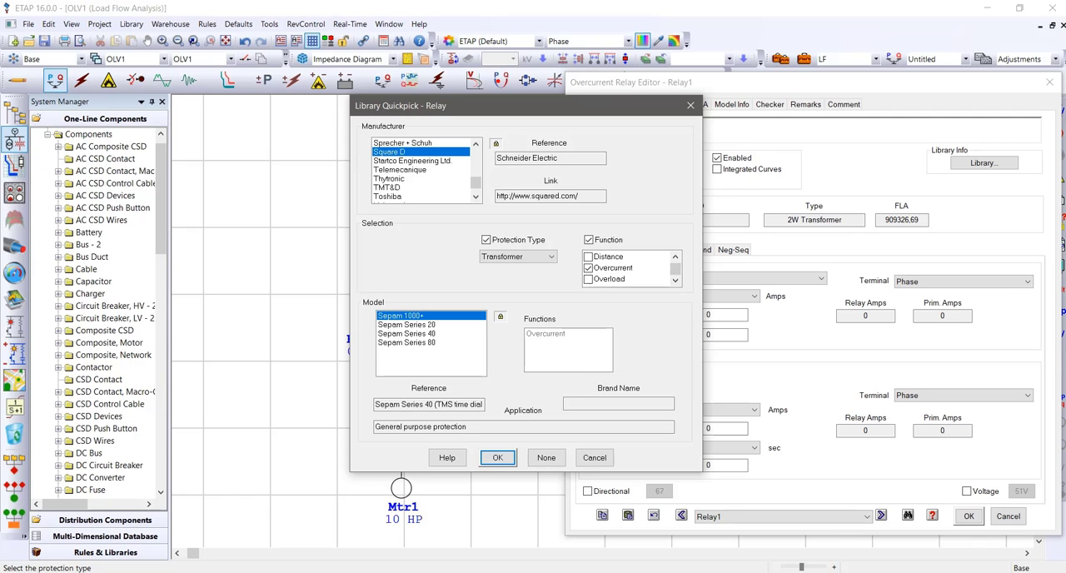
{"action": "scroll", "coordinate": [629, 268], "scroll_direction": "up", "scroll_amount": 1}
{"action": "scroll", "coordinate": [629, 268], "scroll_direction": "down", "scroll_amount": 1}
{"action": "scroll", "coordinate": [628, 268], "scroll_direction": "up", "scroll_amount": 1}
{"action": "left_click", "coordinate": [589, 256]}
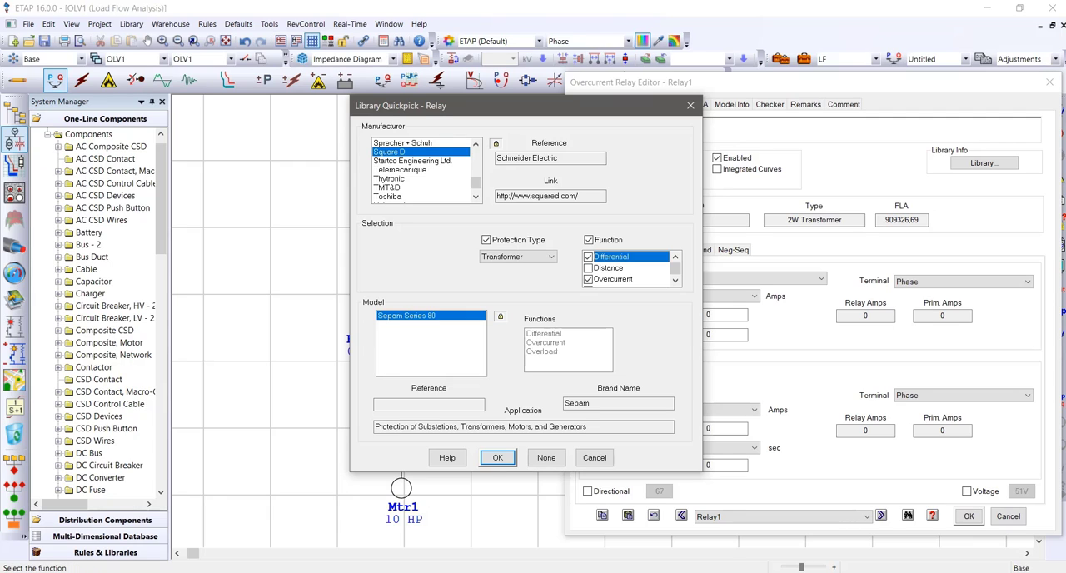
{"action": "left_click", "coordinate": [589, 268]}
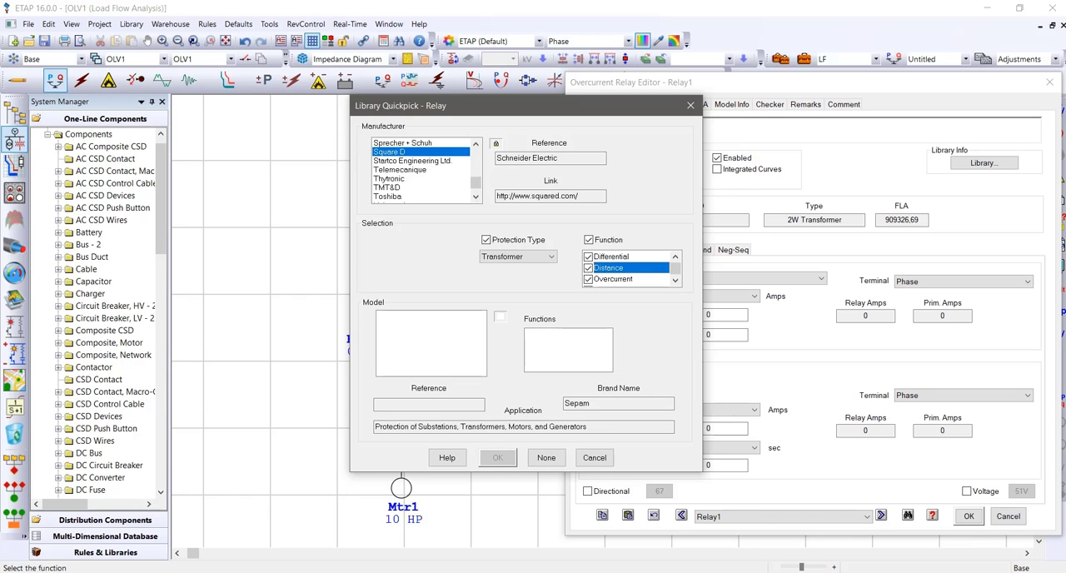
{"action": "left_click", "coordinate": [612, 257]}
{"action": "left_click", "coordinate": [610, 268]}
{"action": "left_click", "coordinate": [675, 281]}
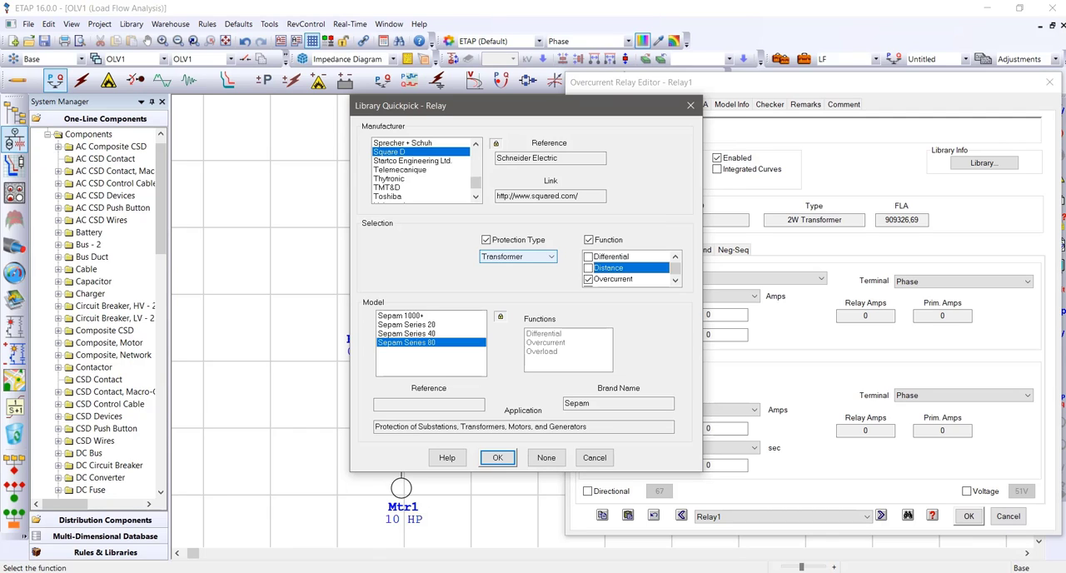
Keep Transformer as the protection type and apply the Square D Sepam Series 80 model to Relay1
{"action": "left_click", "coordinate": [517, 257]}
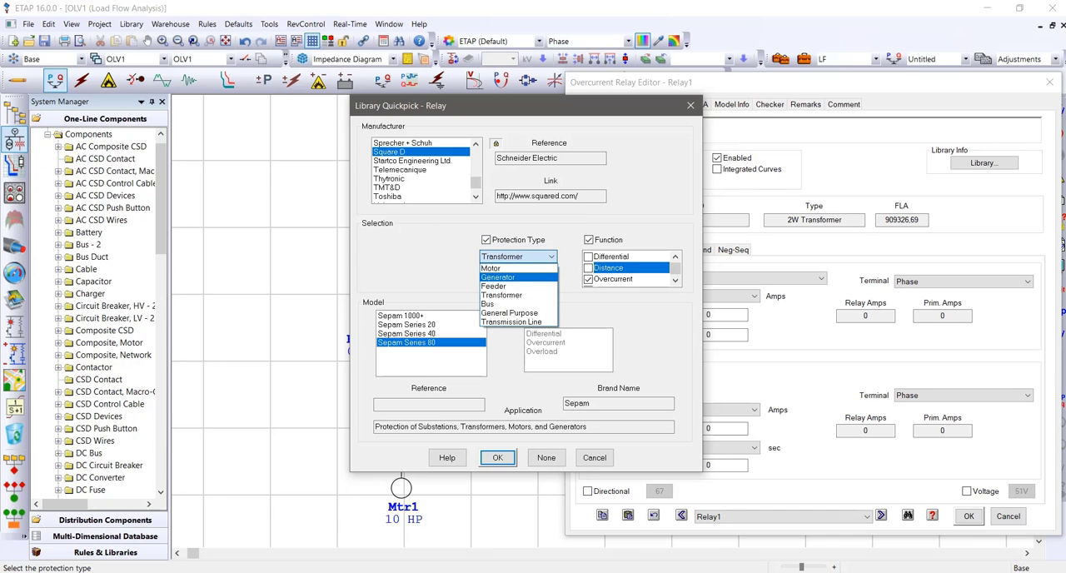
{"action": "left_click", "coordinate": [501, 295]}
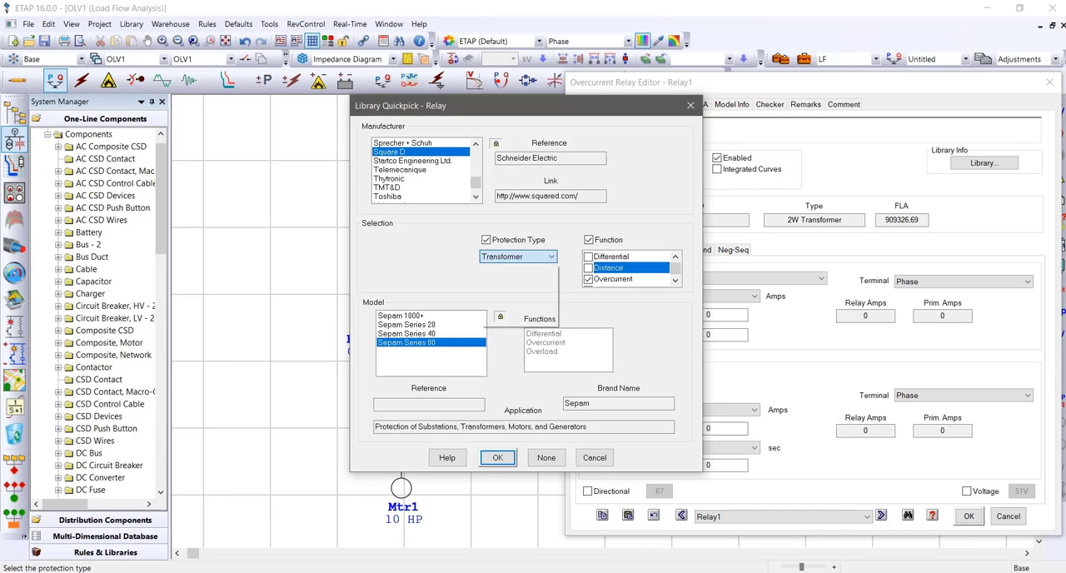
{"action": "left_click", "coordinate": [497, 457]}
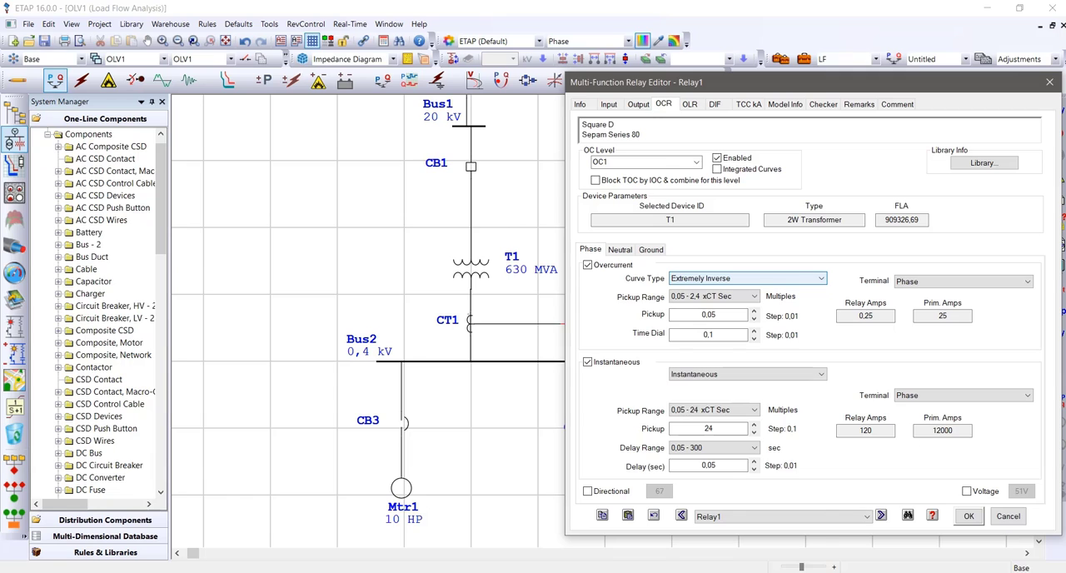
Review the phase overcurrent curve types, keep Extremely Inverse, and save Relay1's settings
{"action": "left_click", "coordinate": [747, 278]}
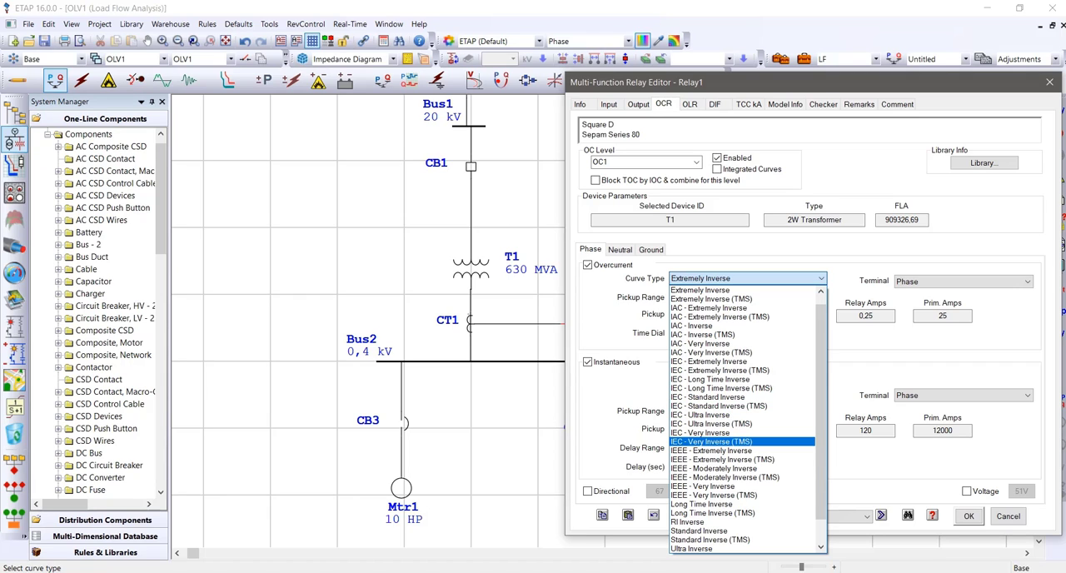
{"action": "left_click", "coordinate": [741, 279]}
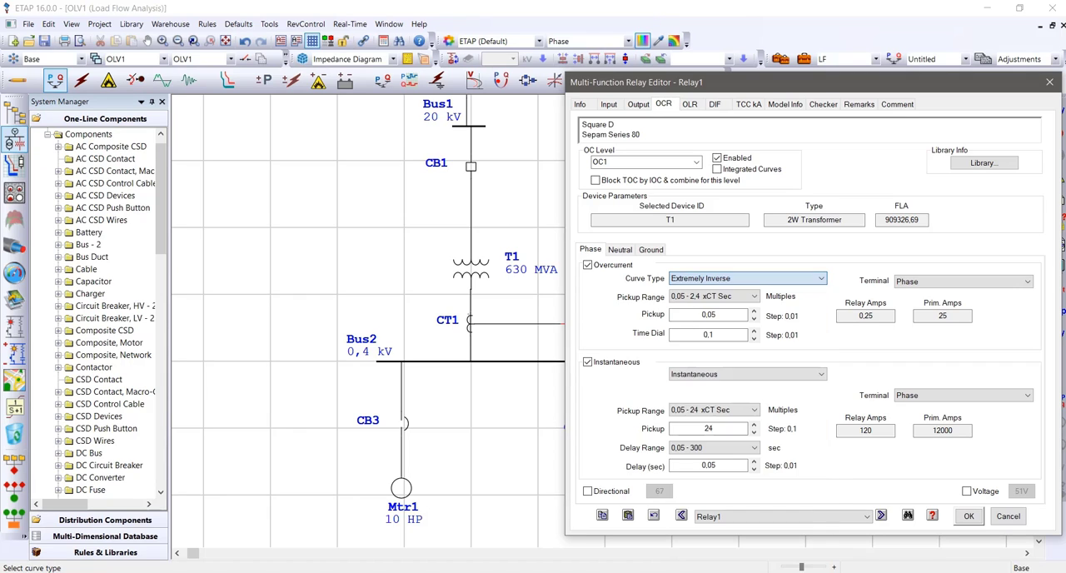
{"action": "left_click", "coordinate": [741, 279]}
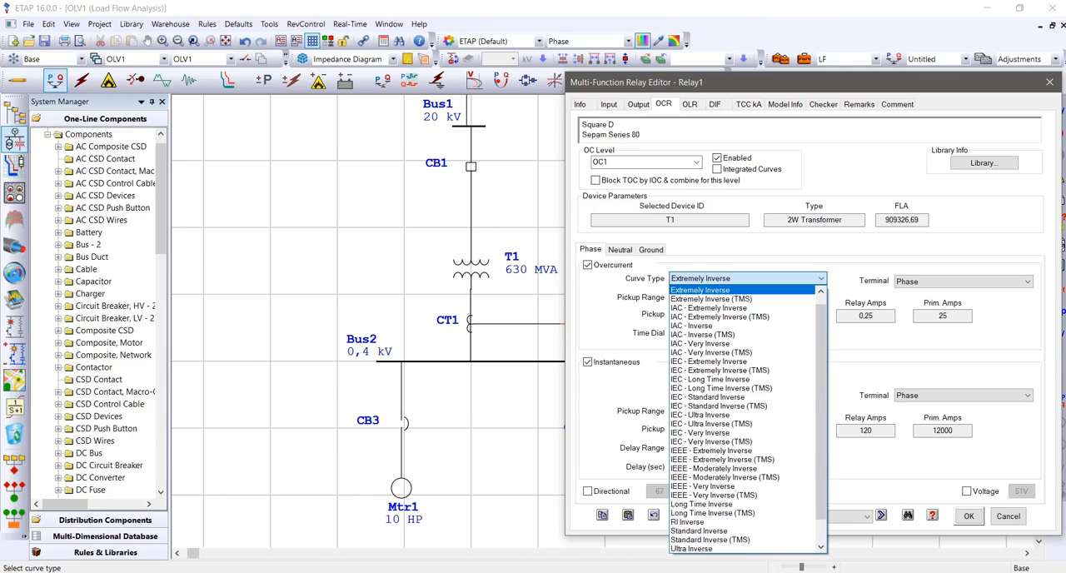
{"action": "left_click", "coordinate": [741, 279]}
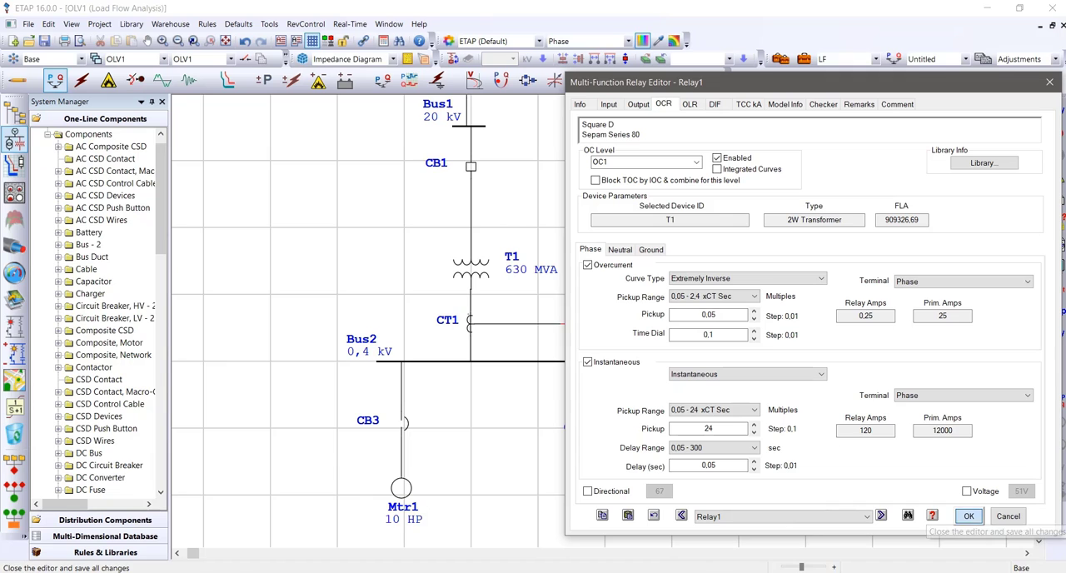
{"action": "left_click", "coordinate": [969, 515]}
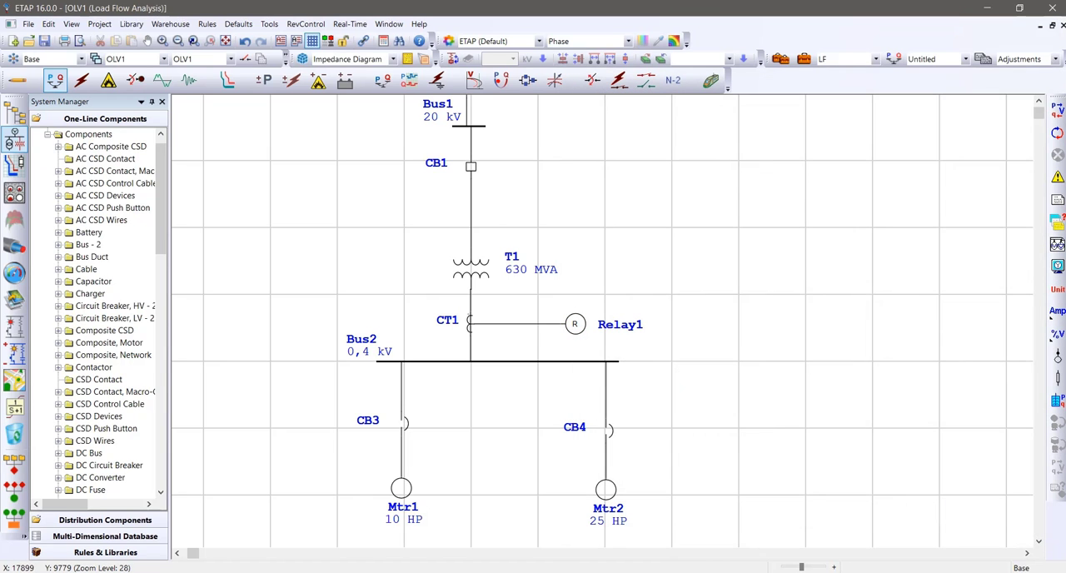
Switch to Star protection coordination mode and insert a fault on Bus2 to simulate the sequence of operation
{"action": "scroll", "coordinate": [602, 321], "scroll_direction": "up", "scroll_amount": 3}
{"action": "scroll", "coordinate": [602, 322], "scroll_direction": "down", "scroll_amount": 4}
{"action": "scroll", "coordinate": [602, 322], "scroll_direction": "up", "scroll_amount": 2}
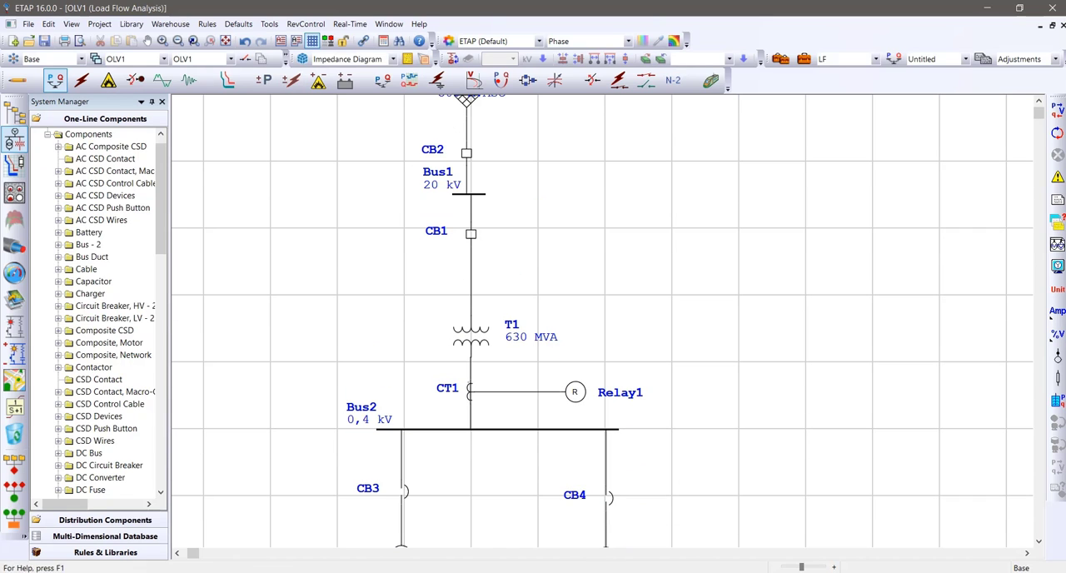
{"action": "left_click", "coordinate": [17, 80]}
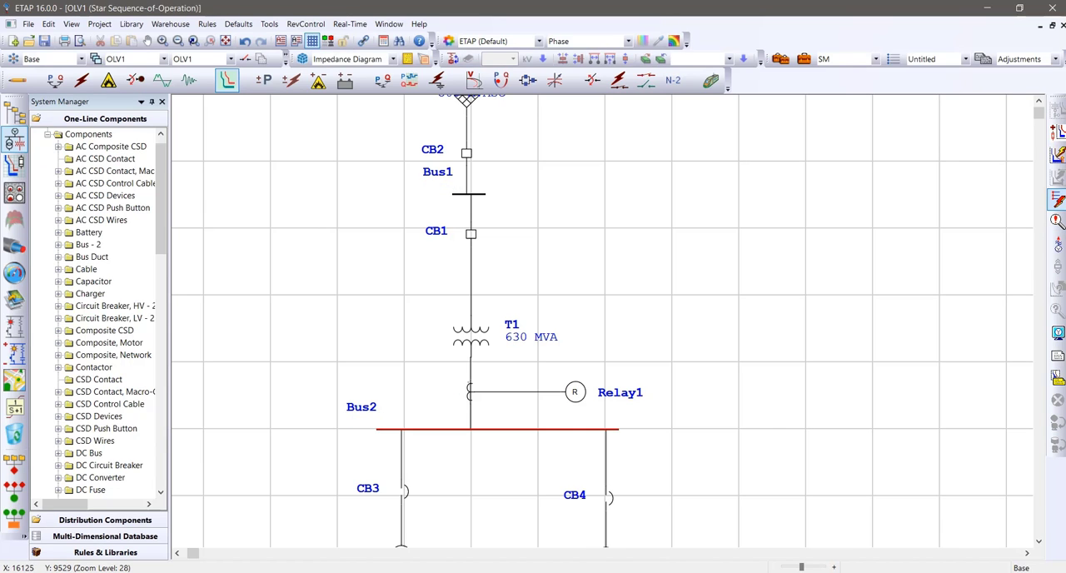
{"action": "left_click", "coordinate": [482, 426]}
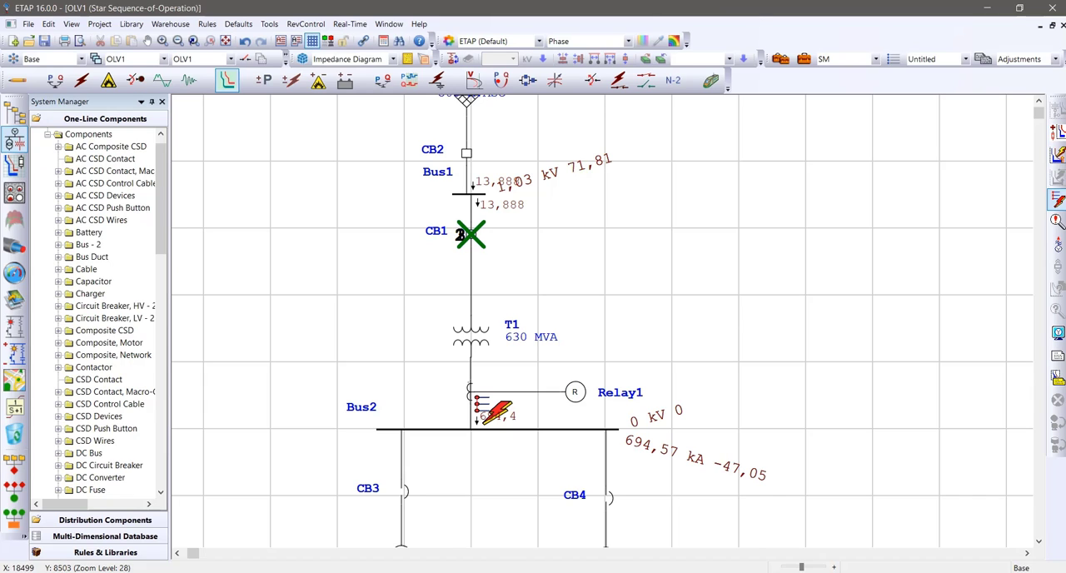
Examine the sequence-of-operation events for the Bus2 fault, checking the trip times and conditions of Relay1 and CB1
{"action": "mouse_move", "coordinate": [472, 234]}
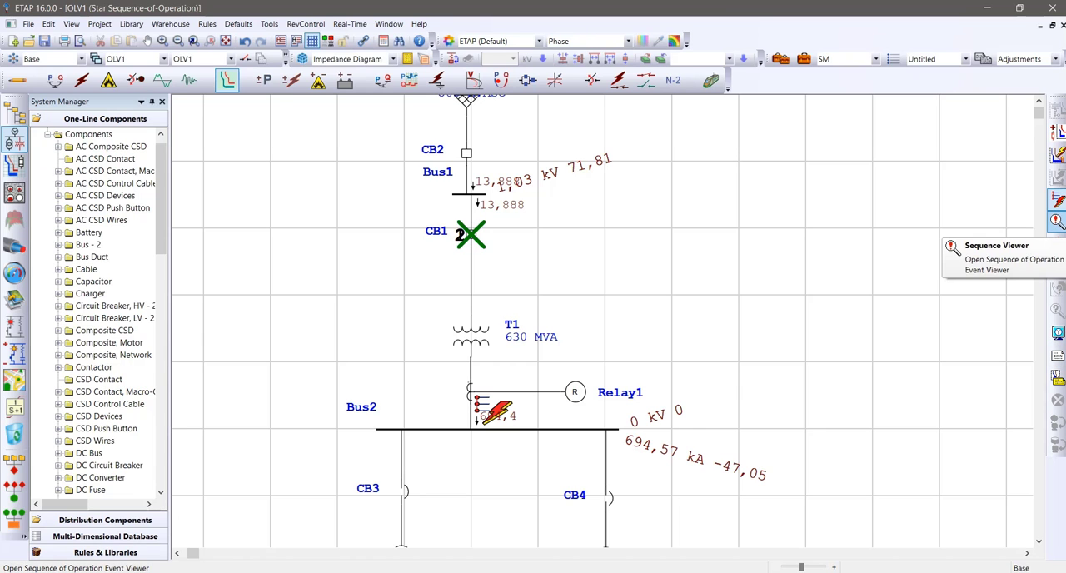
{"action": "left_click", "coordinate": [1056, 220]}
{"action": "left_click_drag", "start_coordinate": [399, 105], "coordinate": [778, 125]}
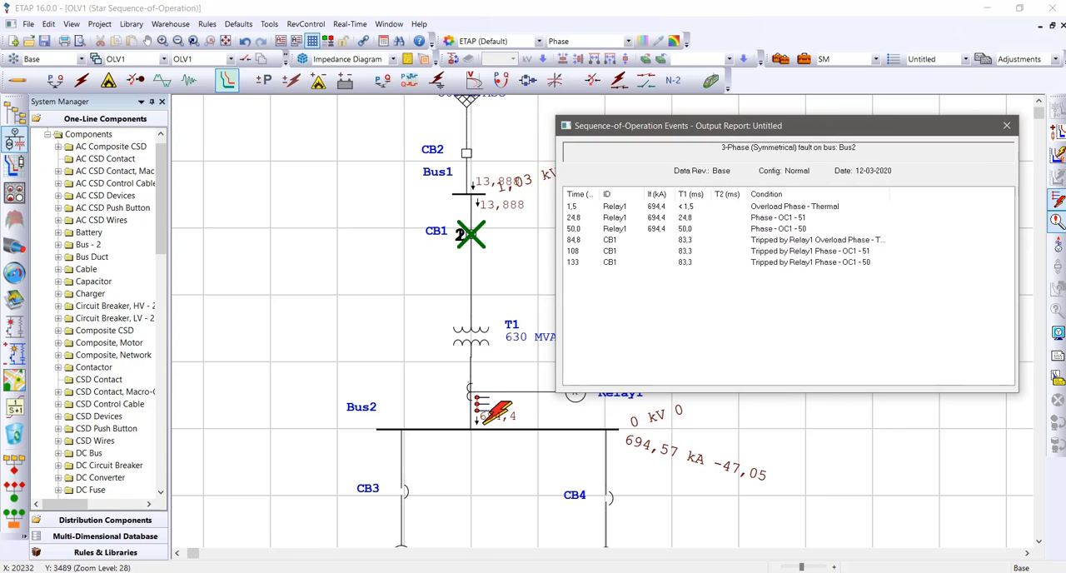
{"action": "left_click_drag", "start_coordinate": [599, 194], "coordinate": [625, 194]}
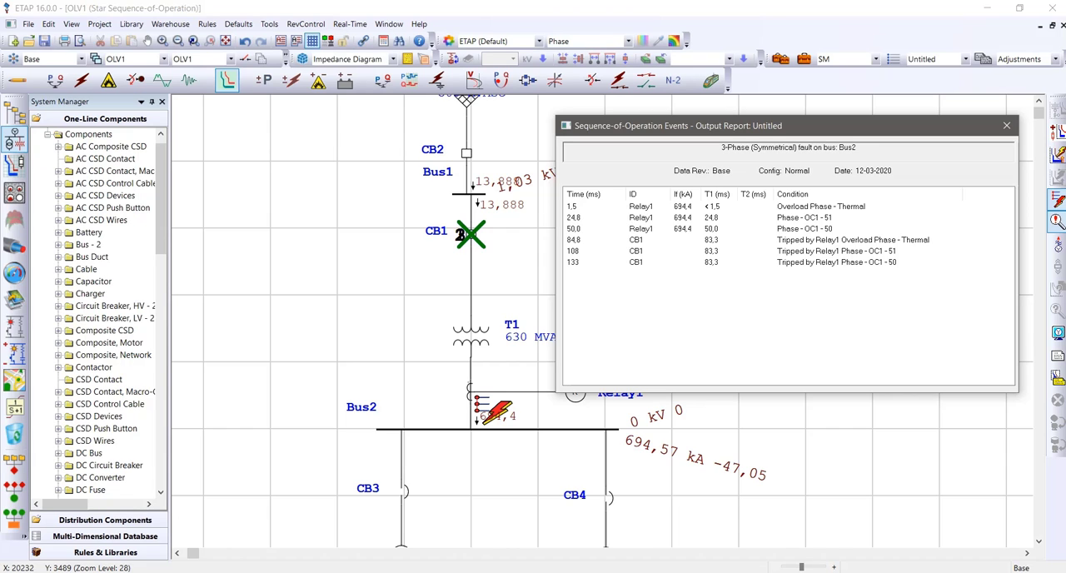
{"action": "left_click", "coordinate": [1006, 125]}
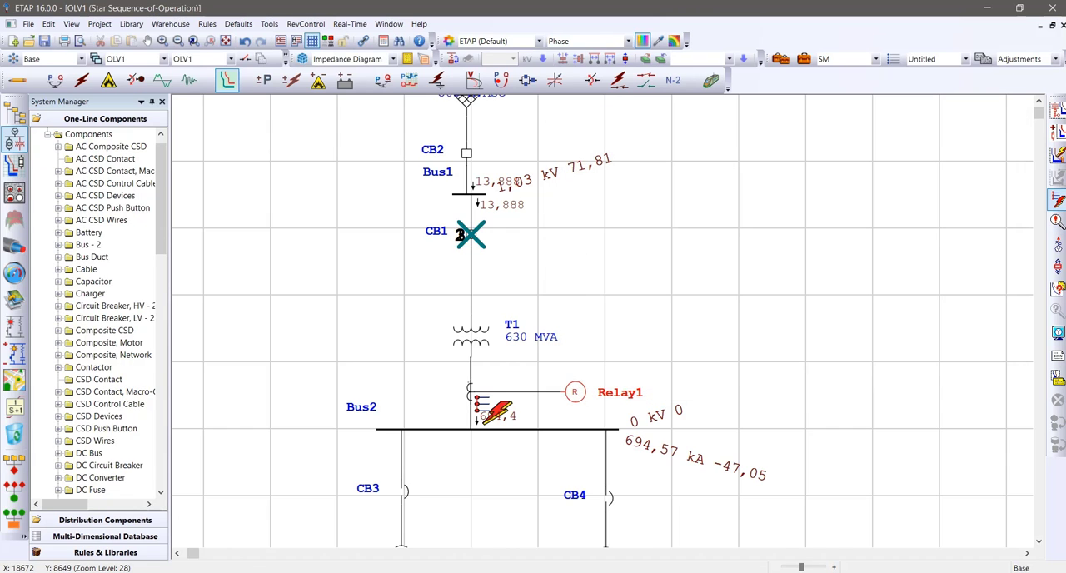
Disable the phase Instantaneous element in Relay1's overcurrent settings and save the change
{"action": "double_click", "coordinate": [575, 392]}
{"action": "left_click", "coordinate": [385, 86]}
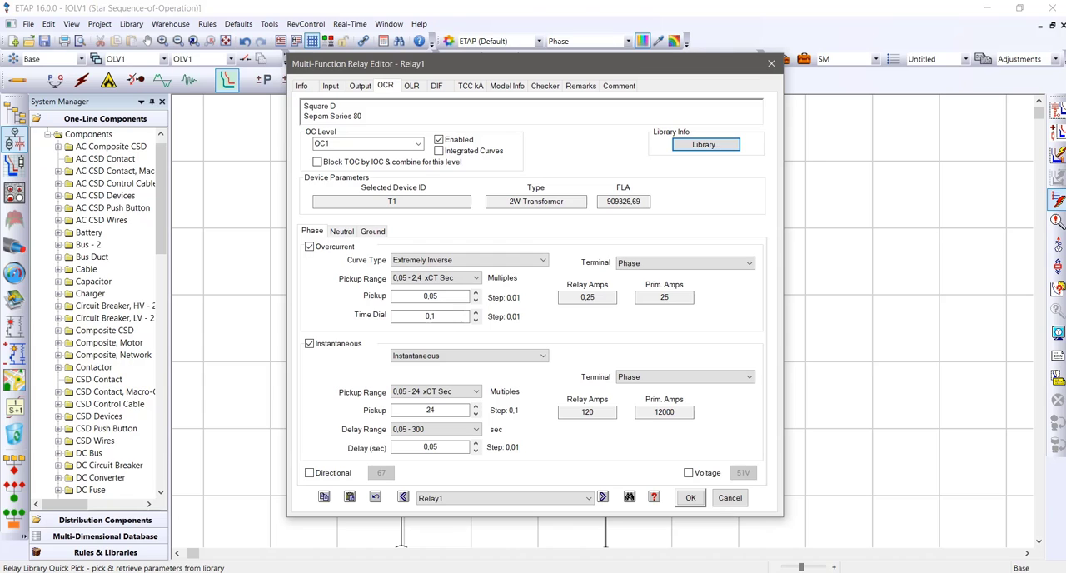
{"action": "left_click", "coordinate": [309, 343]}
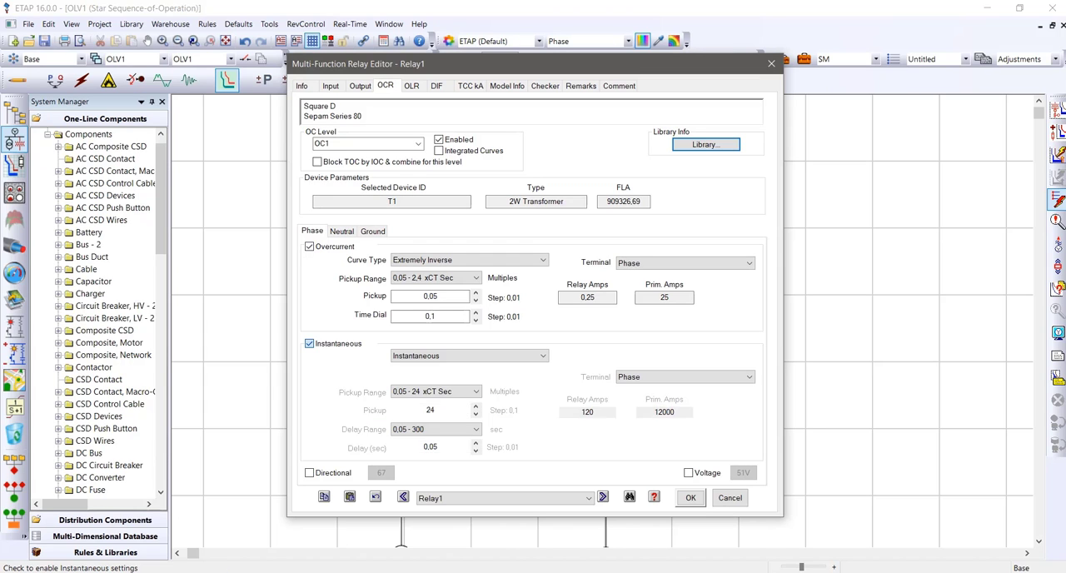
{"action": "left_click", "coordinate": [690, 497]}
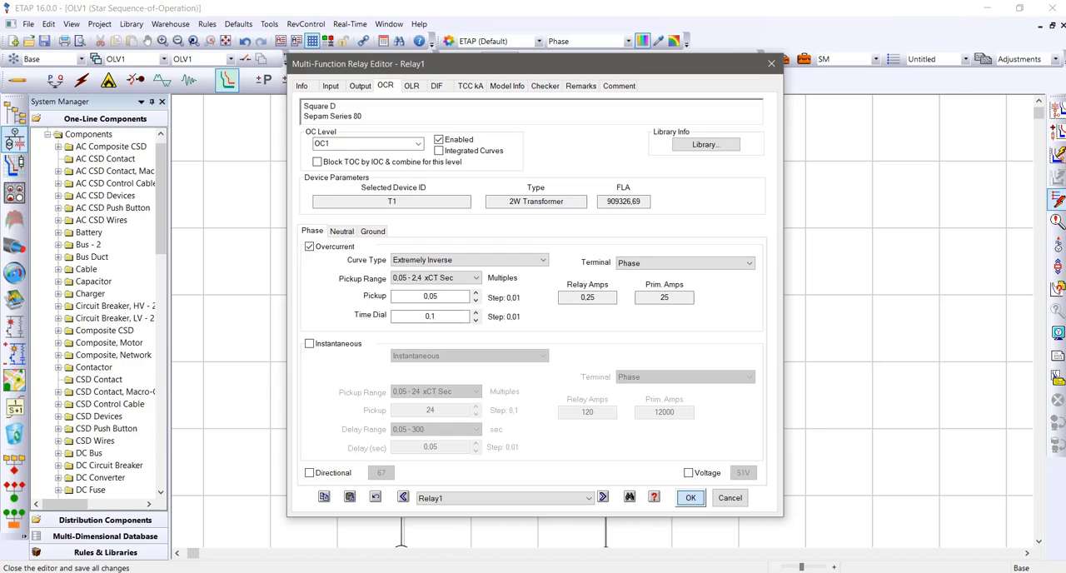
Insert a fault on Bus2 to simulate the sequence of operation with Relay1's phase Instantaneous element disabled
{"action": "left_click", "coordinate": [783, 387]}
{"action": "left_click", "coordinate": [1057, 200]}
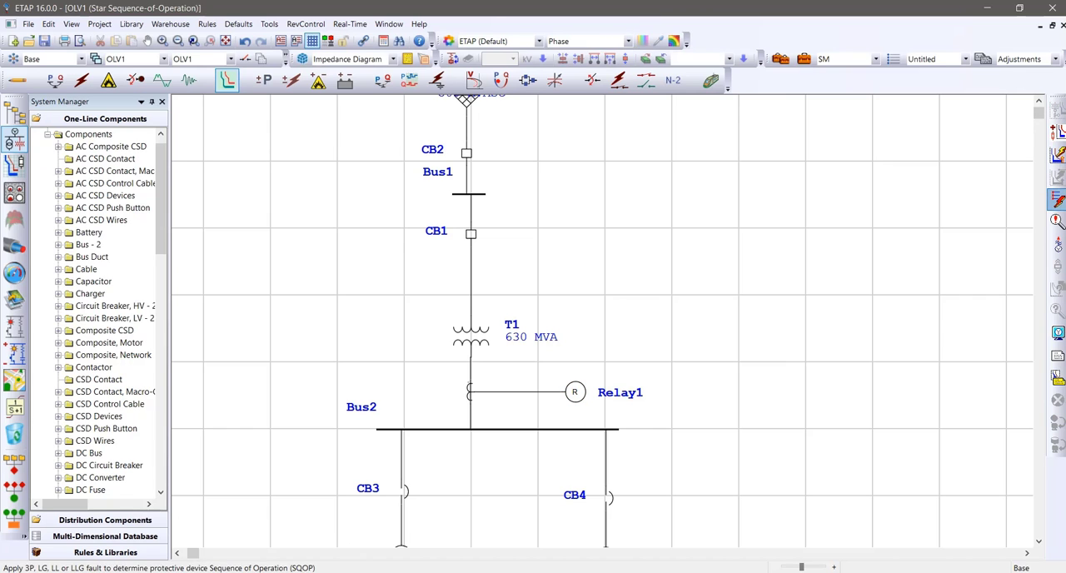
{"action": "left_click", "coordinate": [491, 429]}
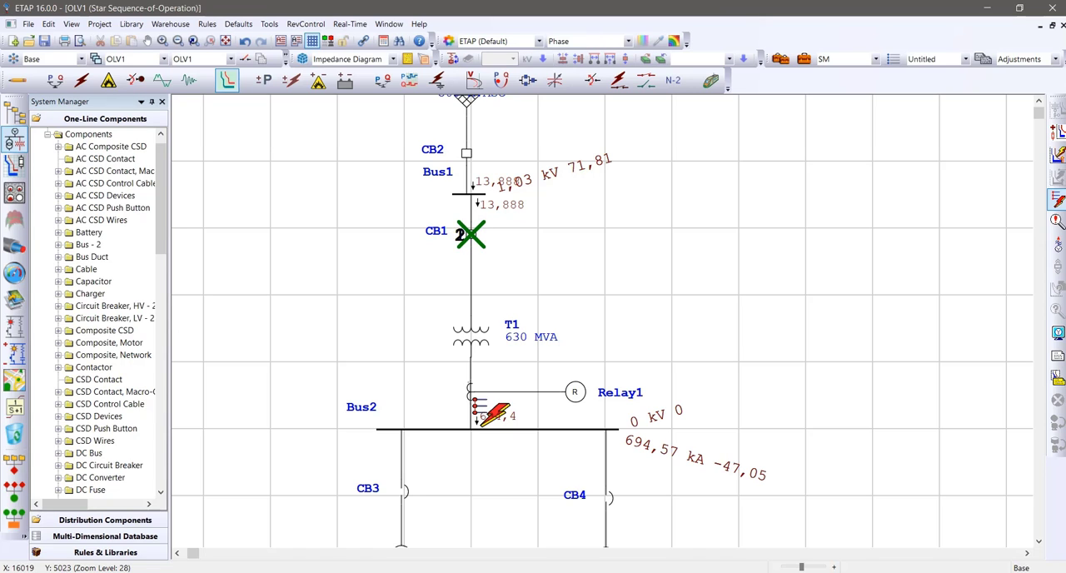
Check CB1's operating time and trip cause, and review Relay1's overcurrent trip in the sequence-of-operation events report
{"action": "mouse_move", "coordinate": [470, 234]}
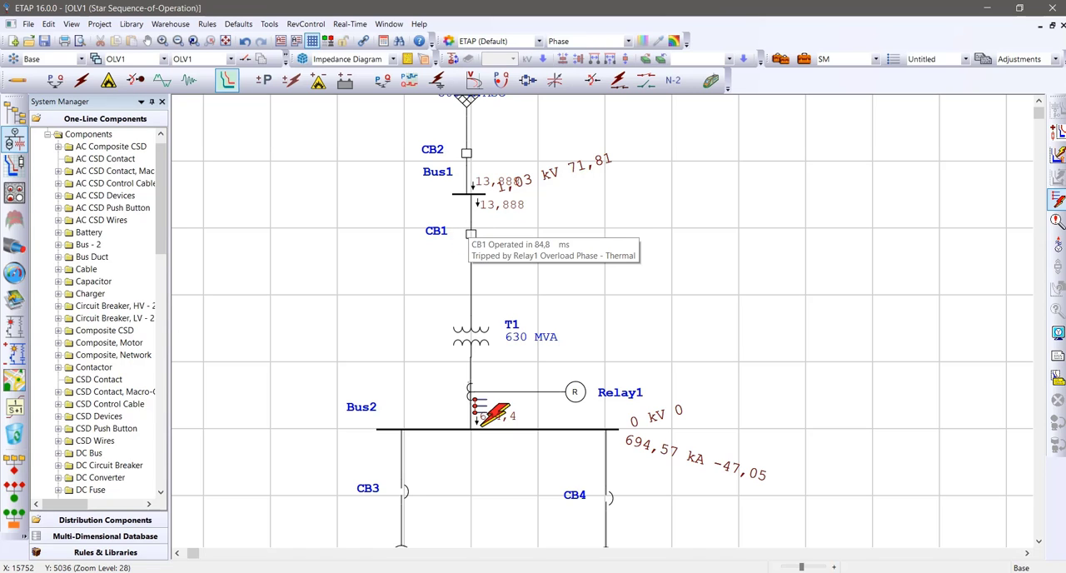
{"action": "left_click", "coordinate": [1057, 220]}
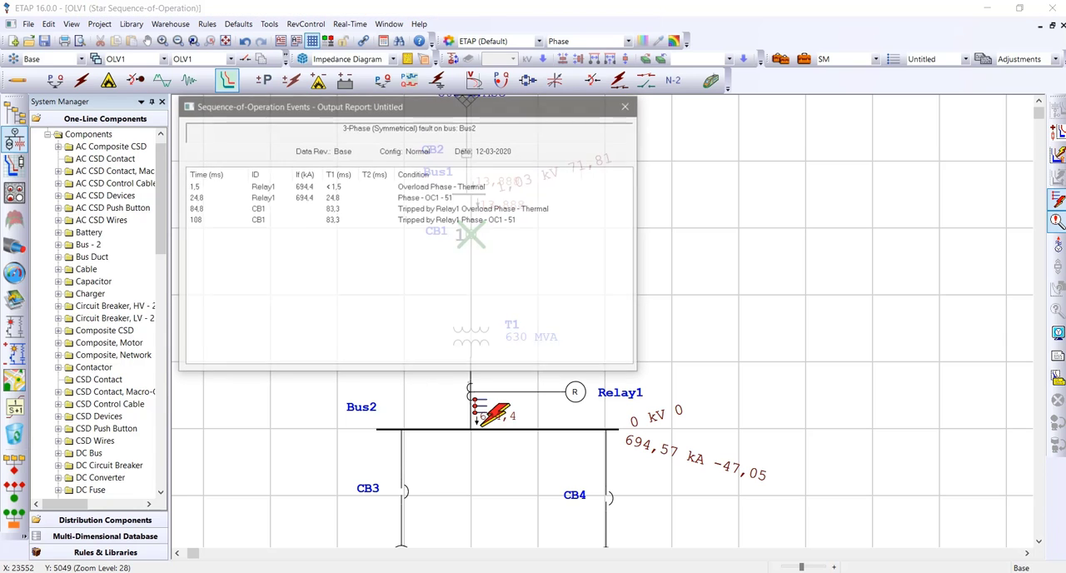
{"action": "left_click_drag", "start_coordinate": [791, 122], "coordinate": [773, 121]}
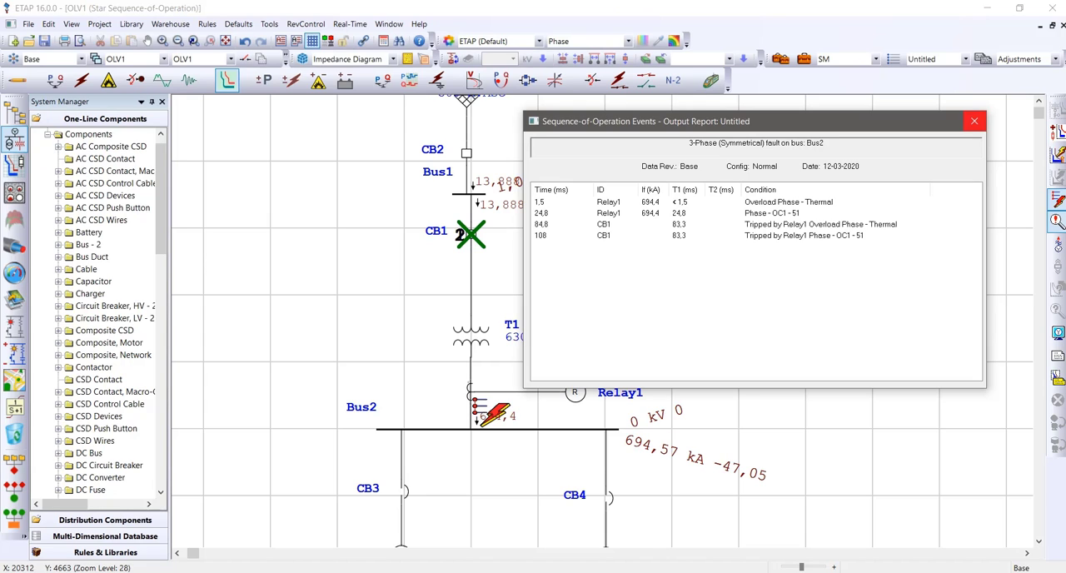
{"action": "left_click", "coordinate": [974, 120]}
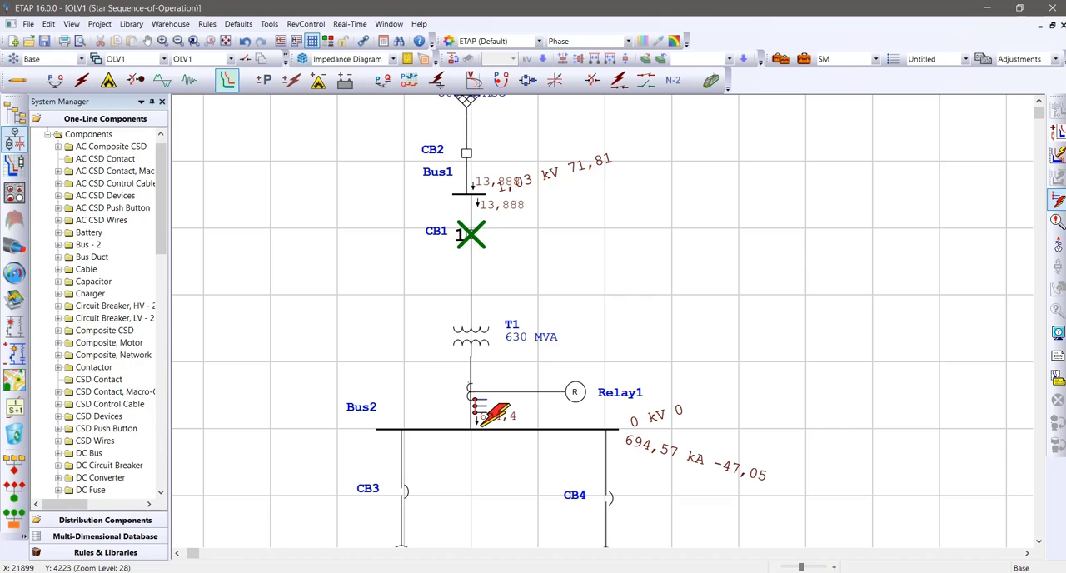
In Relay1's OC1 phase settings, disable Overcurrent, enable Instantaneous, and save the change
{"action": "double_click", "coordinate": [575, 392]}
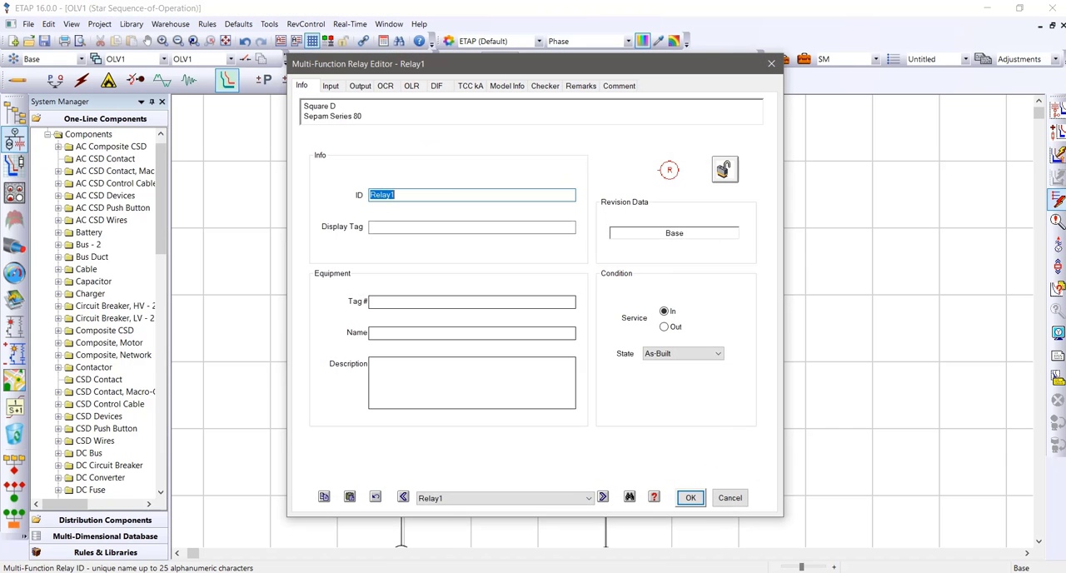
{"action": "left_click", "coordinate": [386, 86]}
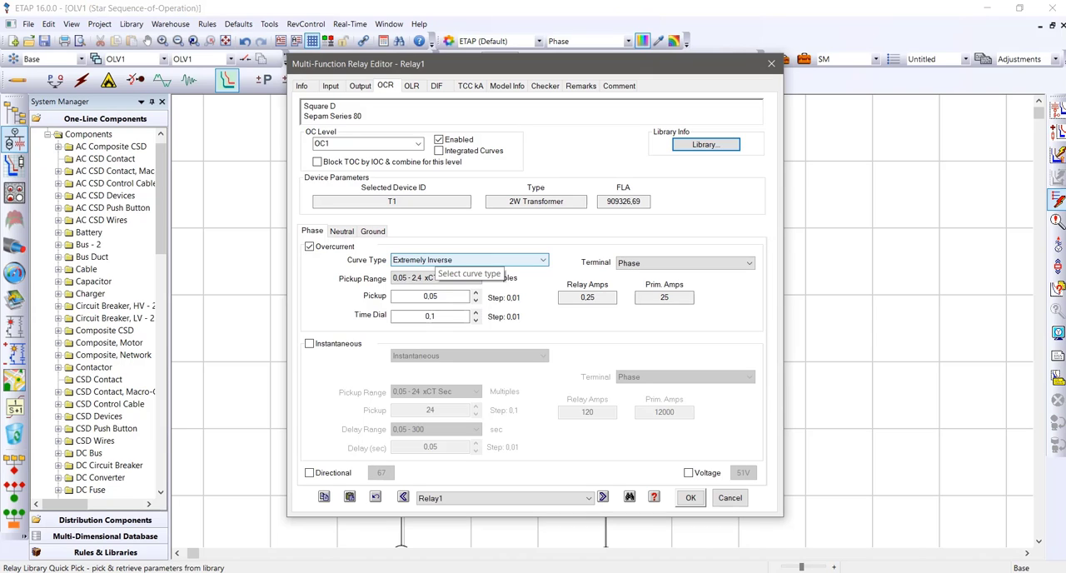
{"action": "left_click", "coordinate": [309, 246]}
{"action": "left_click", "coordinate": [309, 343]}
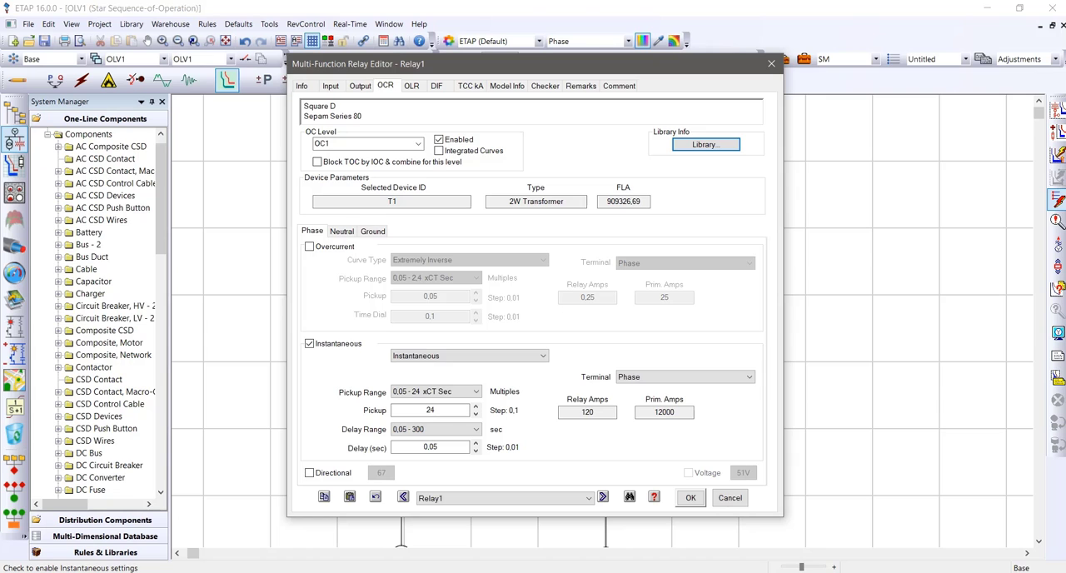
{"action": "left_click", "coordinate": [690, 498]}
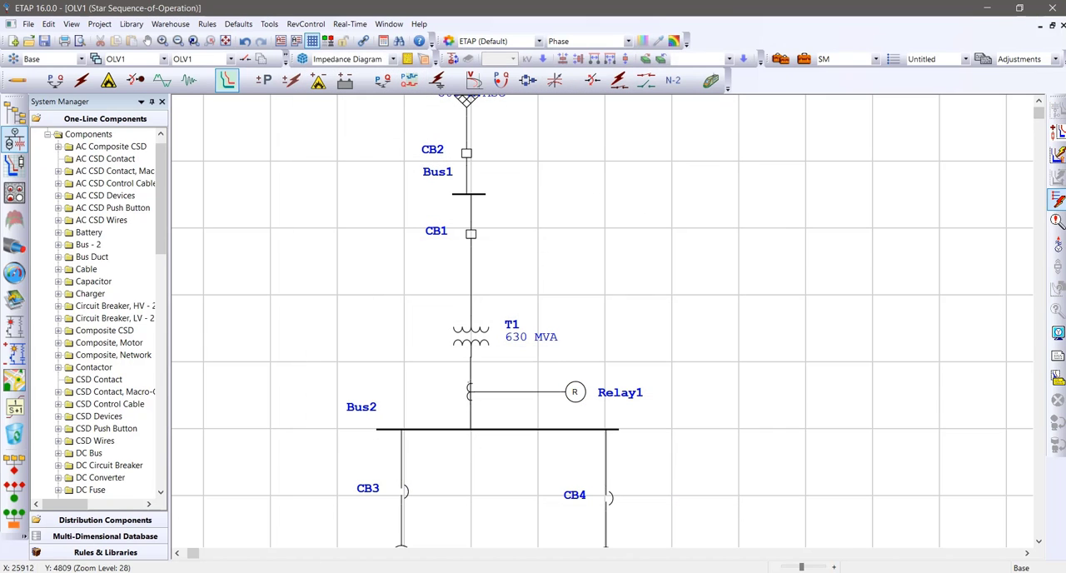
Simulate the Bus2 fault with only Relay1's Instantaneous element active and examine the resulting sequence-of-operation events
{"action": "left_click", "coordinate": [478, 426]}
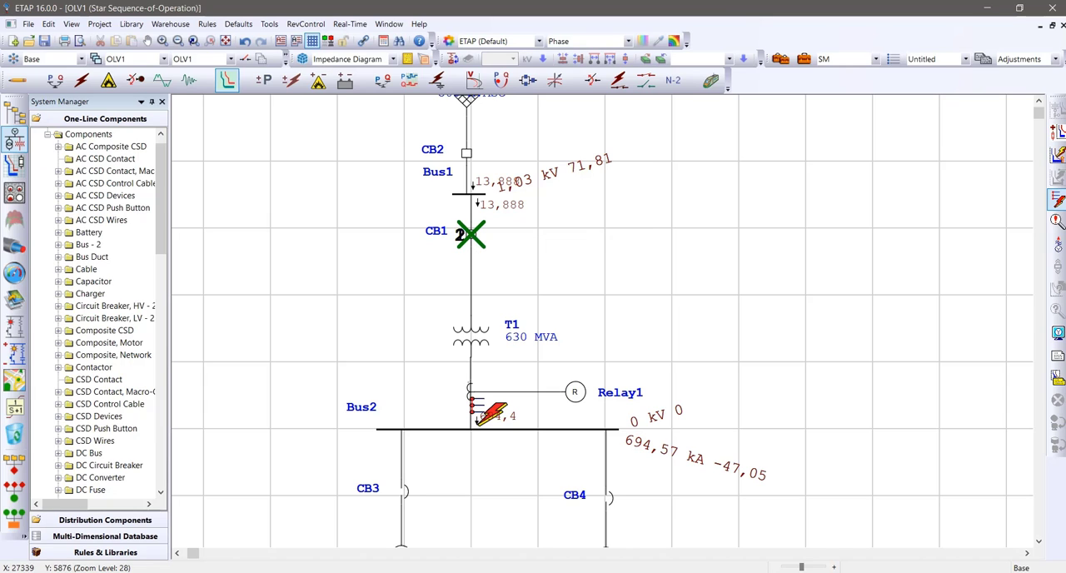
{"action": "left_click", "coordinate": [1057, 220]}
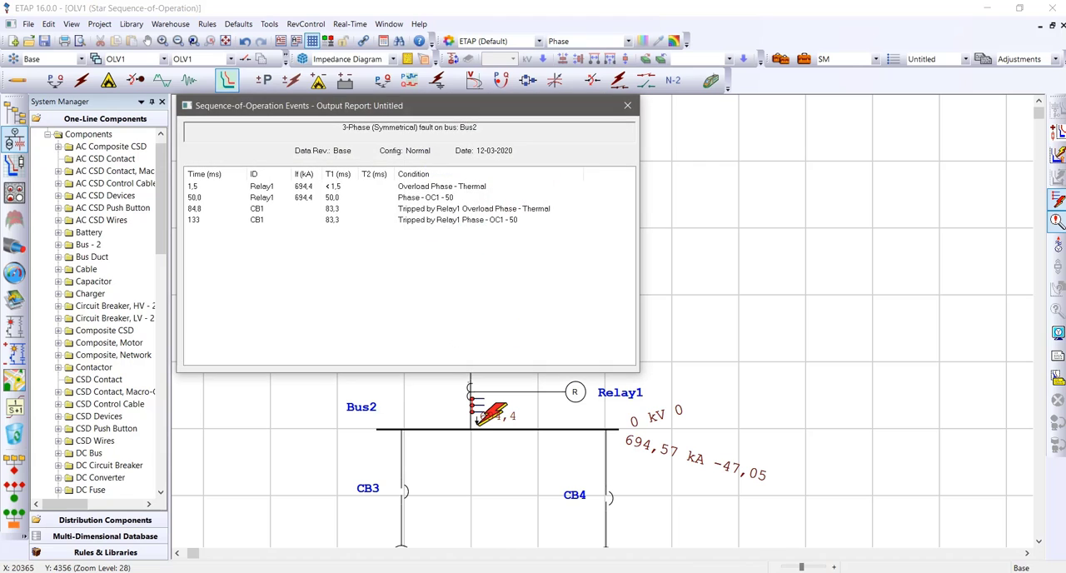
{"action": "left_click_drag", "start_coordinate": [433, 106], "coordinate": [829, 157]}
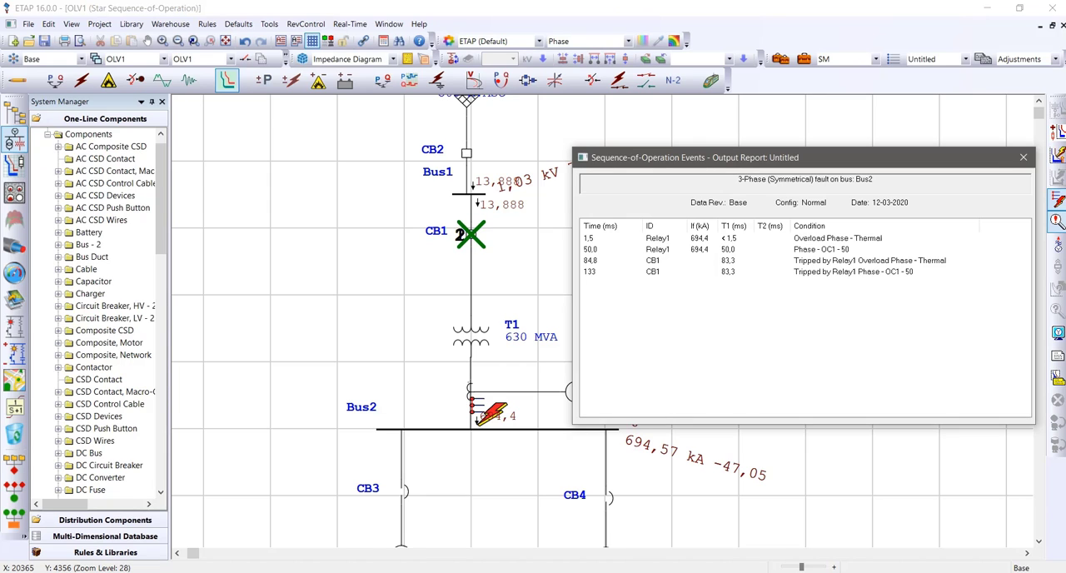
{"action": "left_click", "coordinate": [1024, 157]}
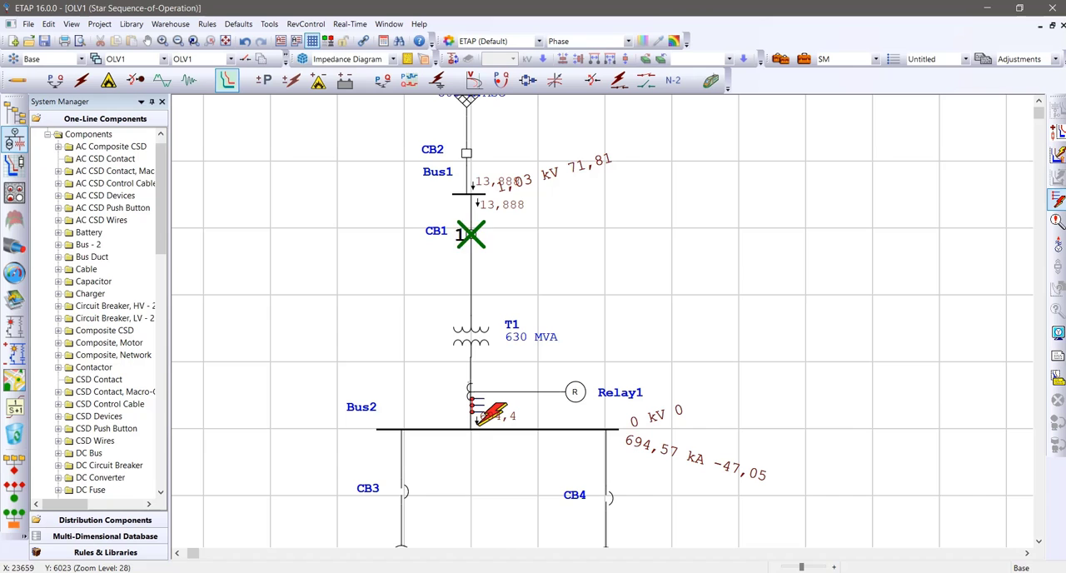
Return to Edit mode, insert a current transformer between CB3 and Mtr1, and attach an overcurrent relay to it
{"action": "scroll", "coordinate": [602, 321], "scroll_direction": "down", "scroll_amount": 3}
{"action": "scroll", "coordinate": [602, 320], "scroll_direction": "up", "scroll_amount": 3}
{"action": "scroll", "coordinate": [602, 321], "scroll_direction": "down", "scroll_amount": 2}
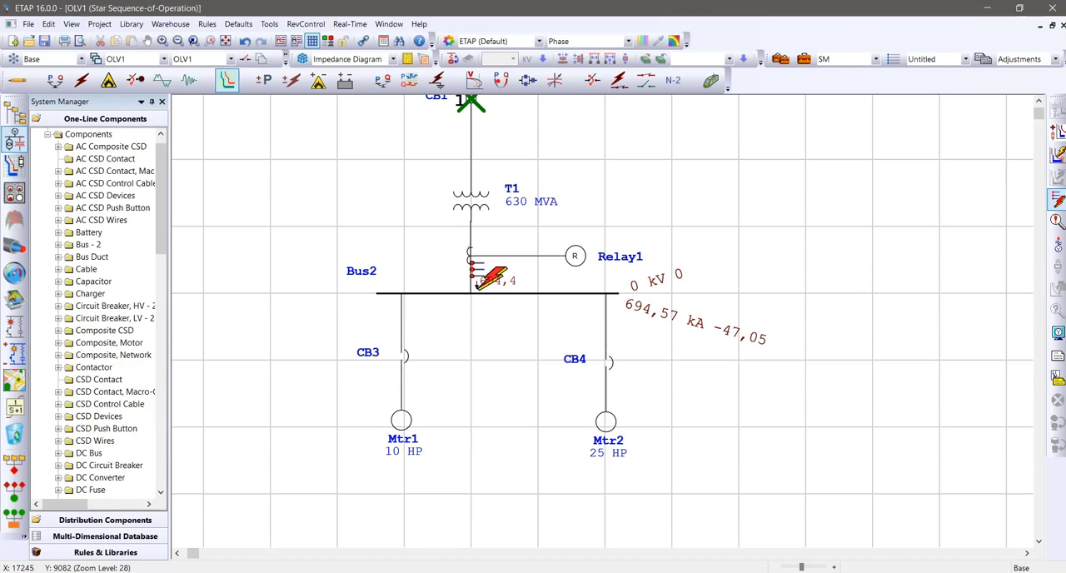
{"action": "scroll", "coordinate": [602, 320], "scroll_direction": "up", "scroll_amount": 1}
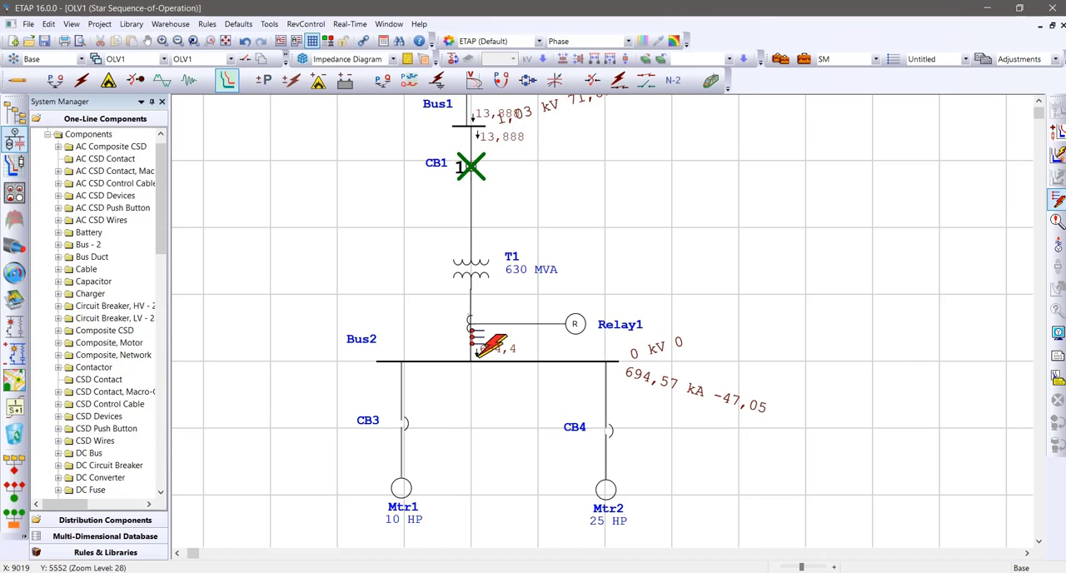
{"action": "left_click", "coordinate": [16, 79]}
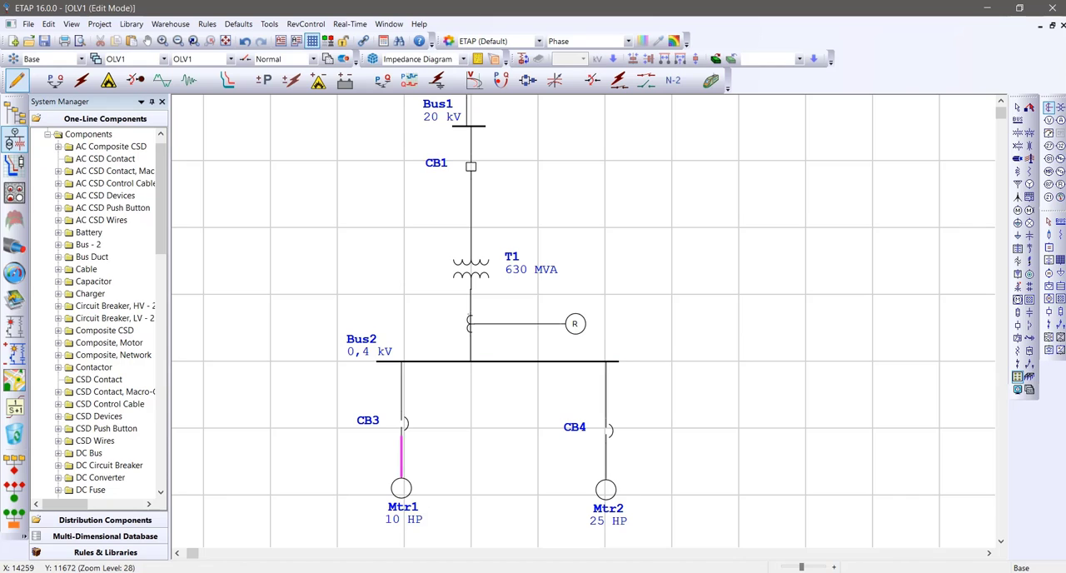
{"action": "left_click", "coordinate": [401, 458]}
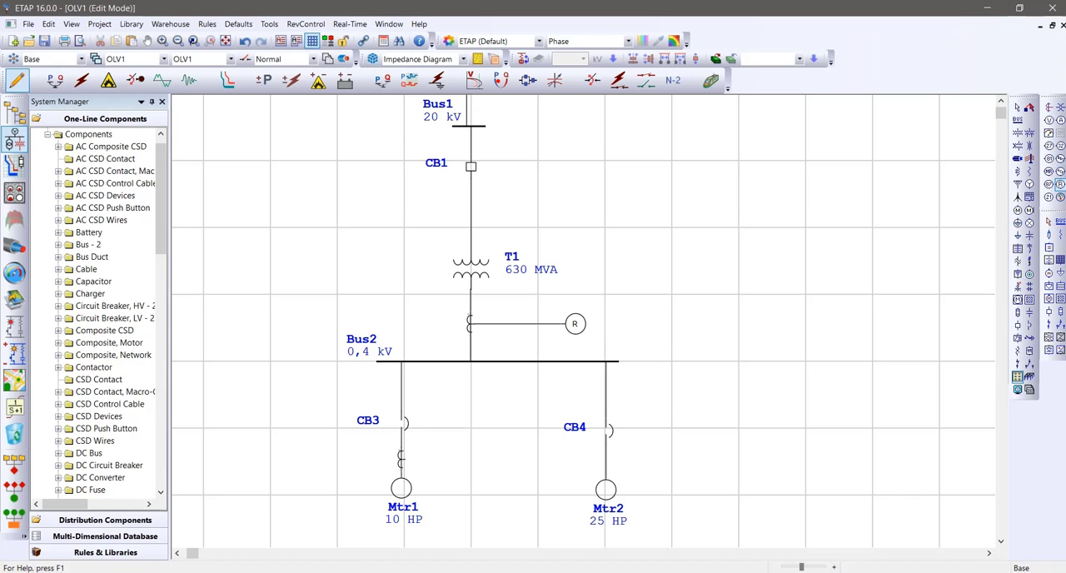
{"action": "left_click", "coordinate": [1059, 172]}
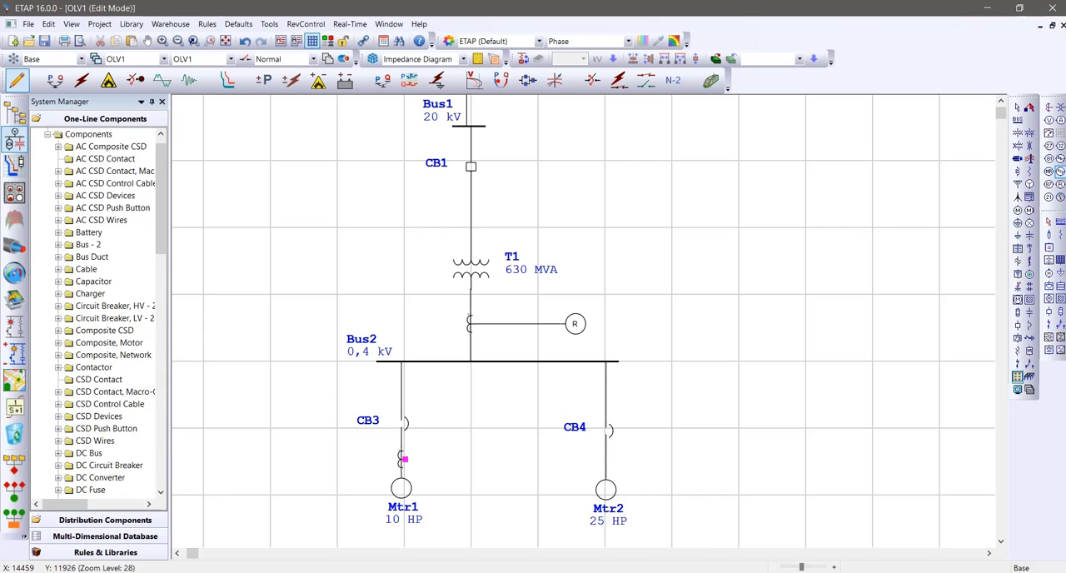
{"action": "left_click", "coordinate": [473, 458]}
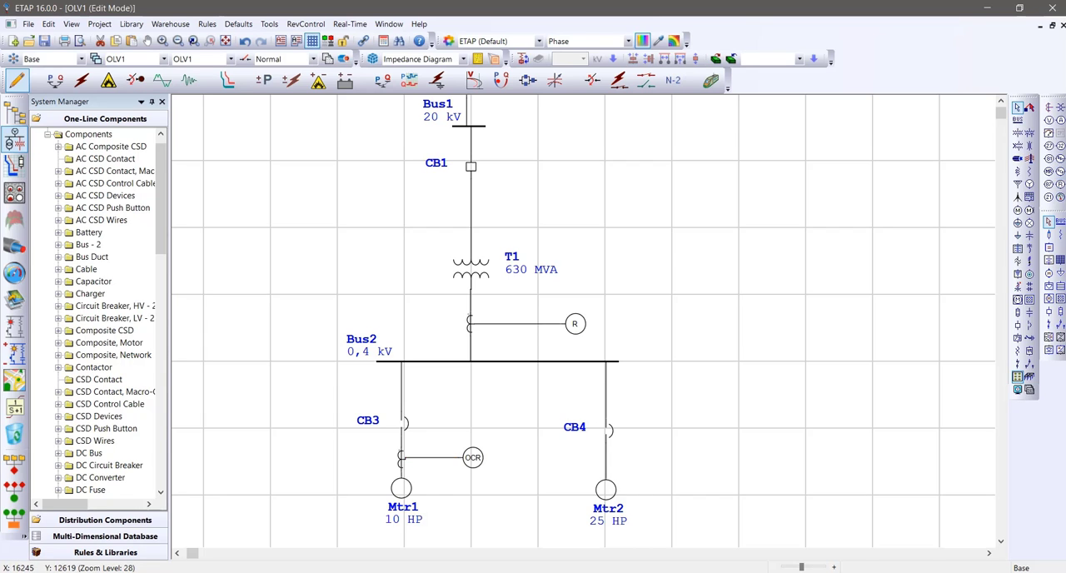
{"action": "double_click", "coordinate": [400, 457]}
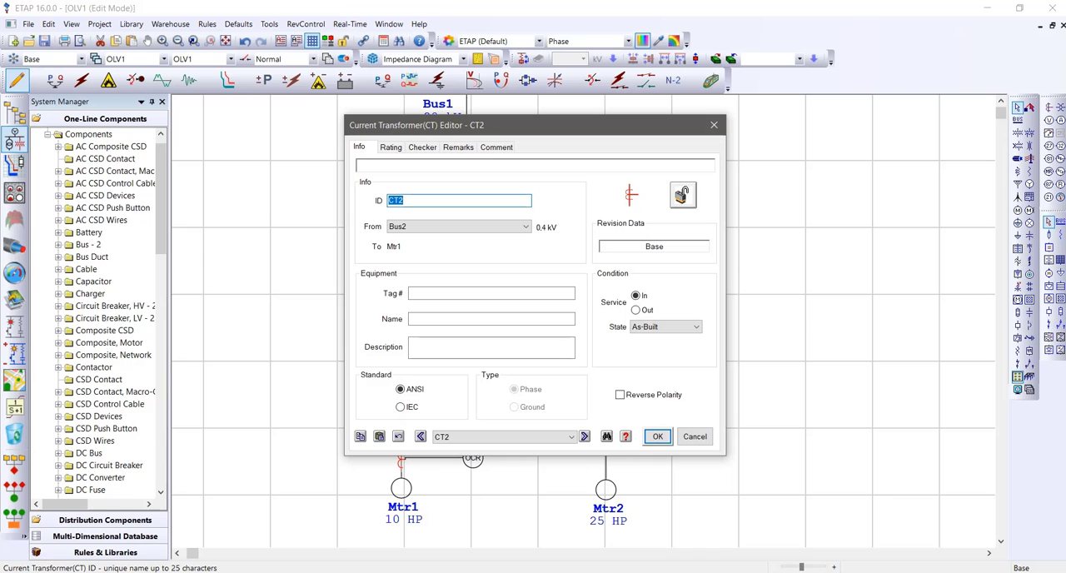
{"action": "left_click_drag", "start_coordinate": [533, 125], "coordinate": [775, 124]}
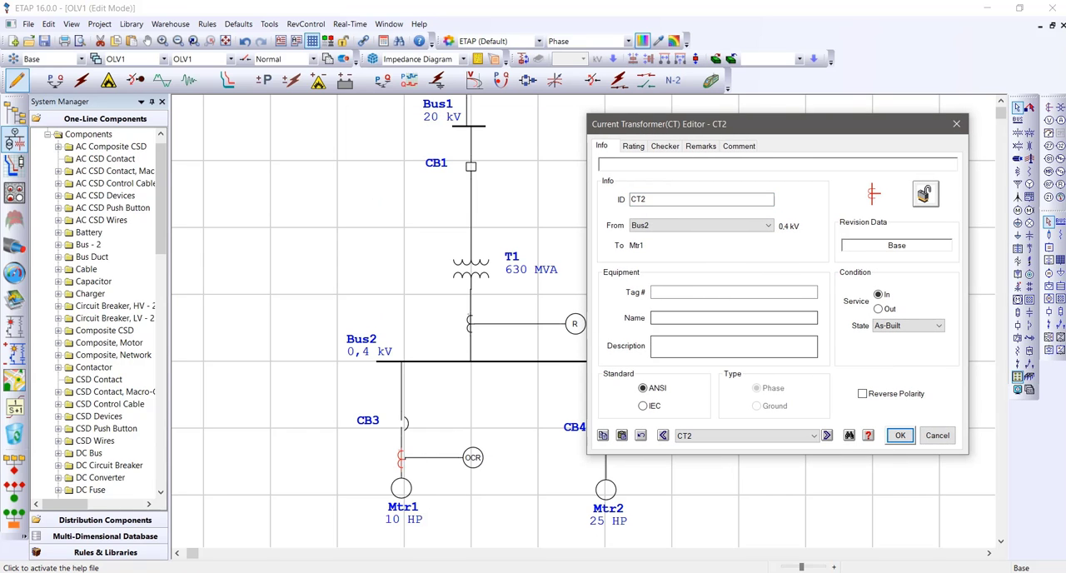
{"action": "key", "text": "Escape"}
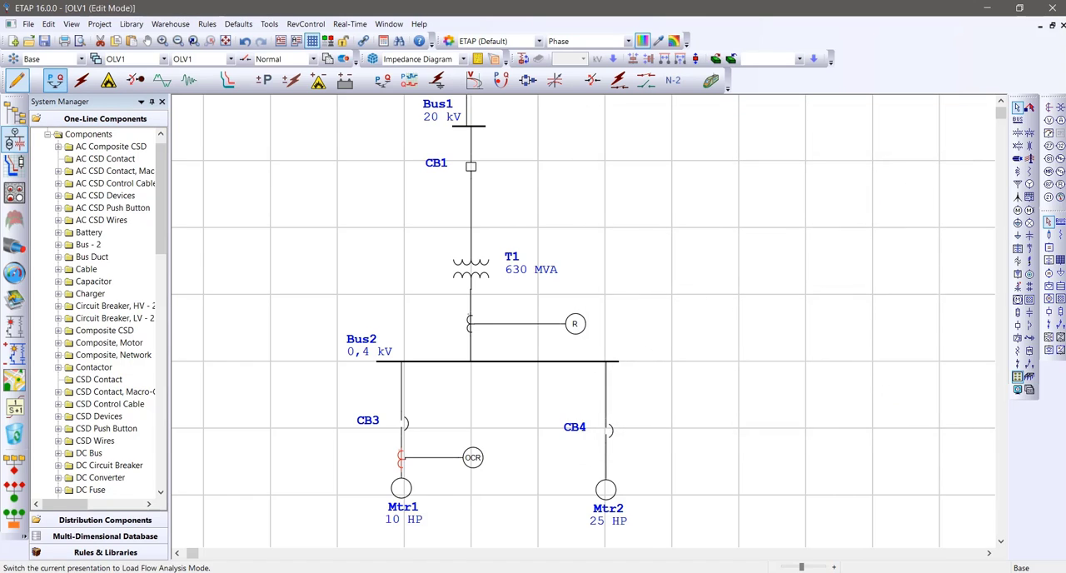
Run a load flow to check the motor currents and set CT2's primary current to 100 A for a 100:5 ratio
{"action": "left_click", "coordinate": [55, 80]}
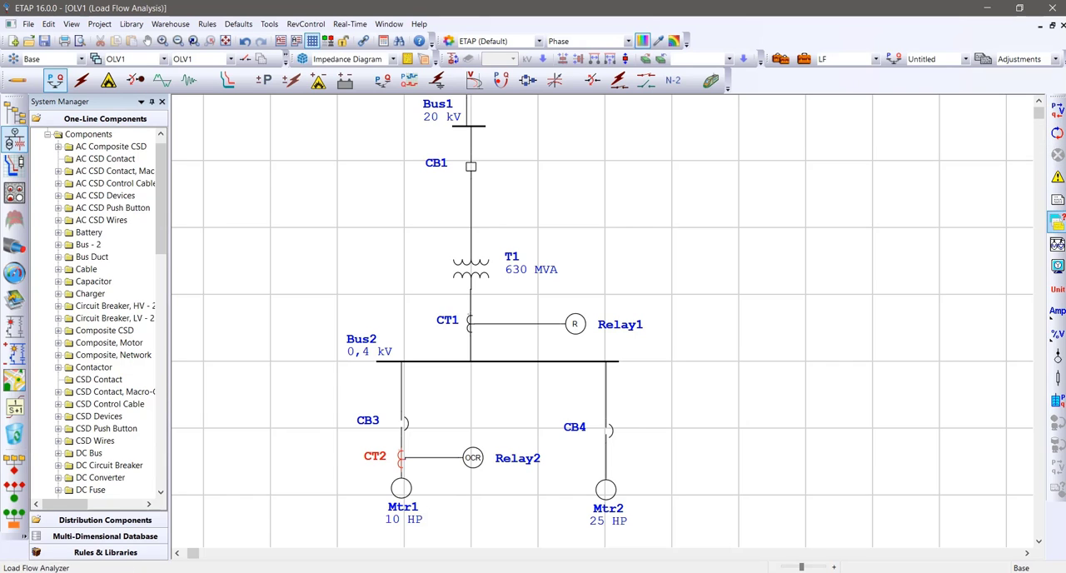
{"action": "left_click", "coordinate": [1057, 110]}
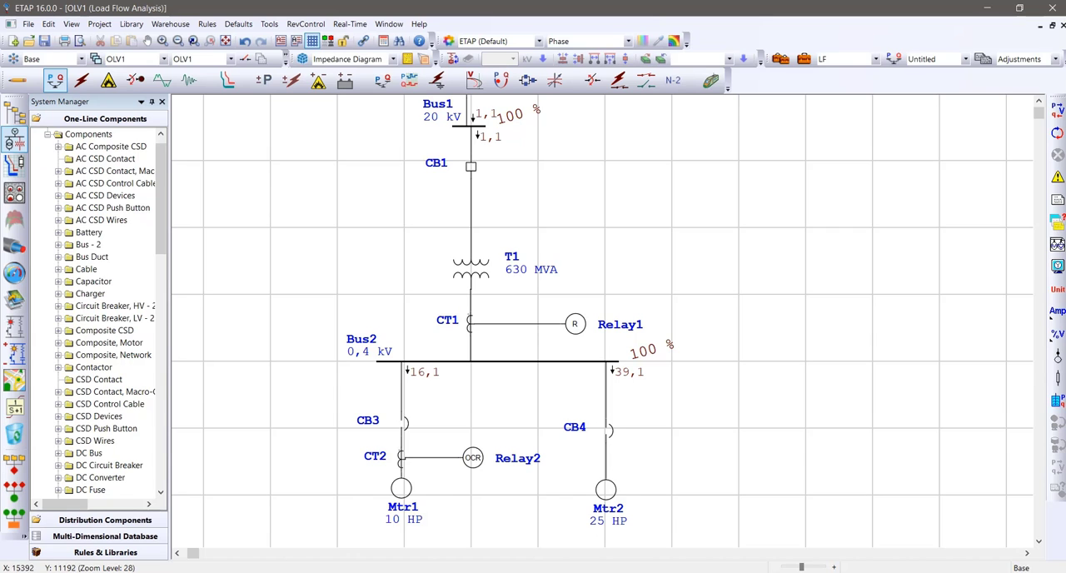
{"action": "double_click", "coordinate": [400, 456]}
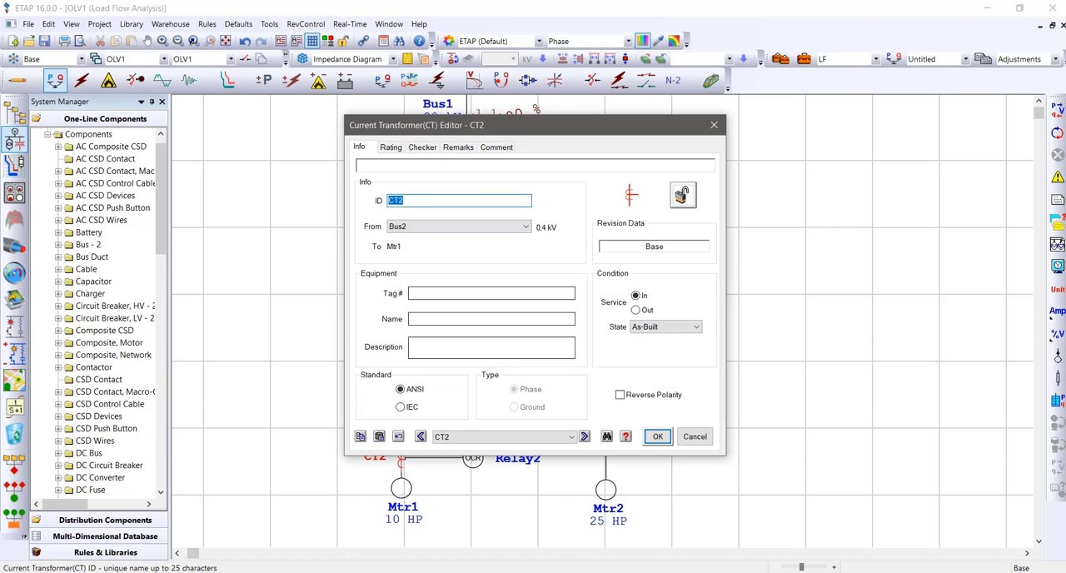
{"action": "left_click", "coordinate": [390, 147]}
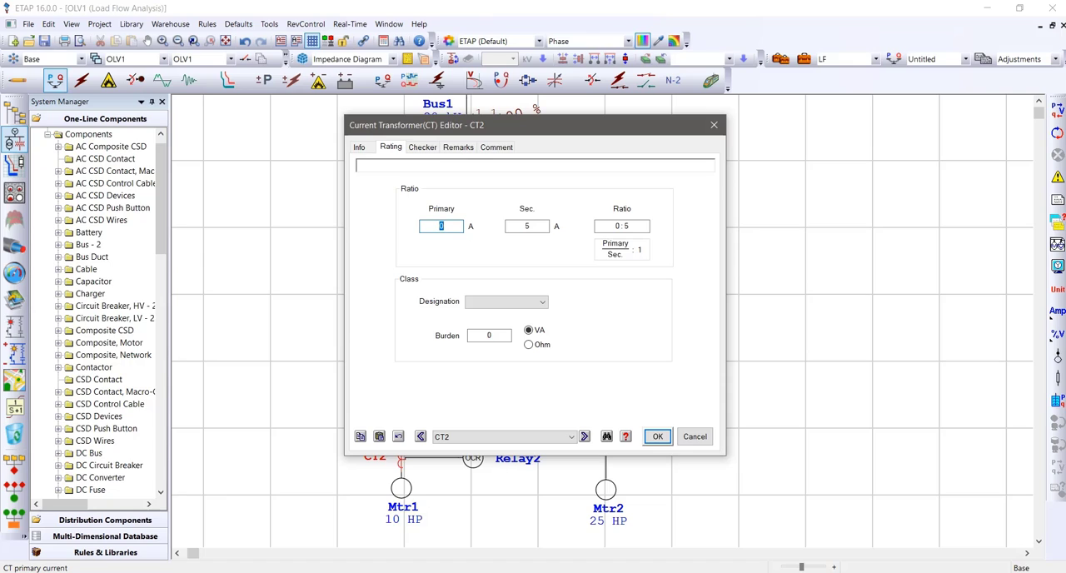
{"action": "type", "text": "100"}
{"action": "key", "text": "Tab"}
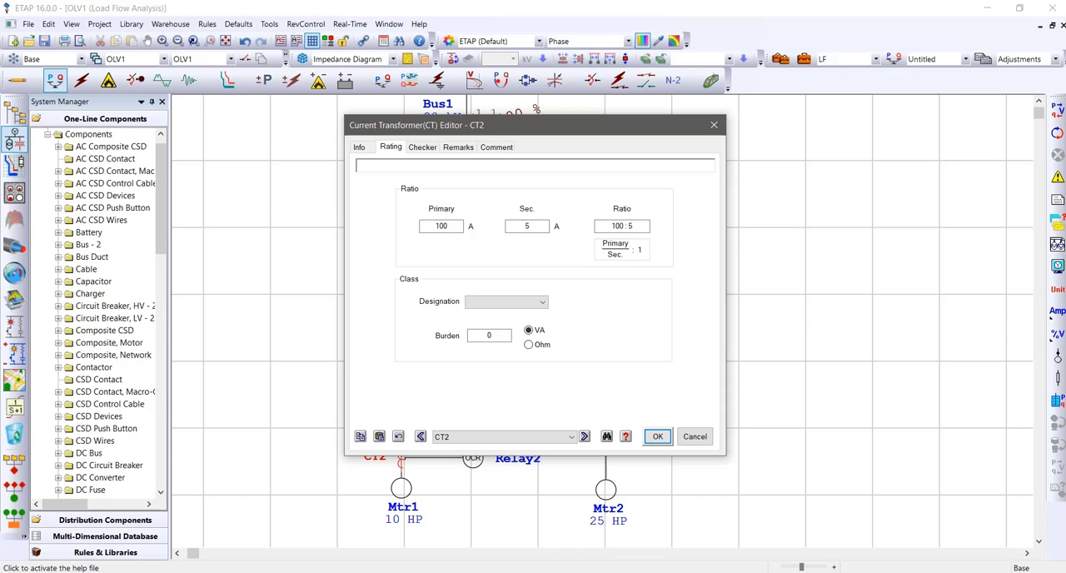
{"action": "left_click", "coordinate": [657, 436]}
{"action": "left_click", "coordinate": [750, 394]}
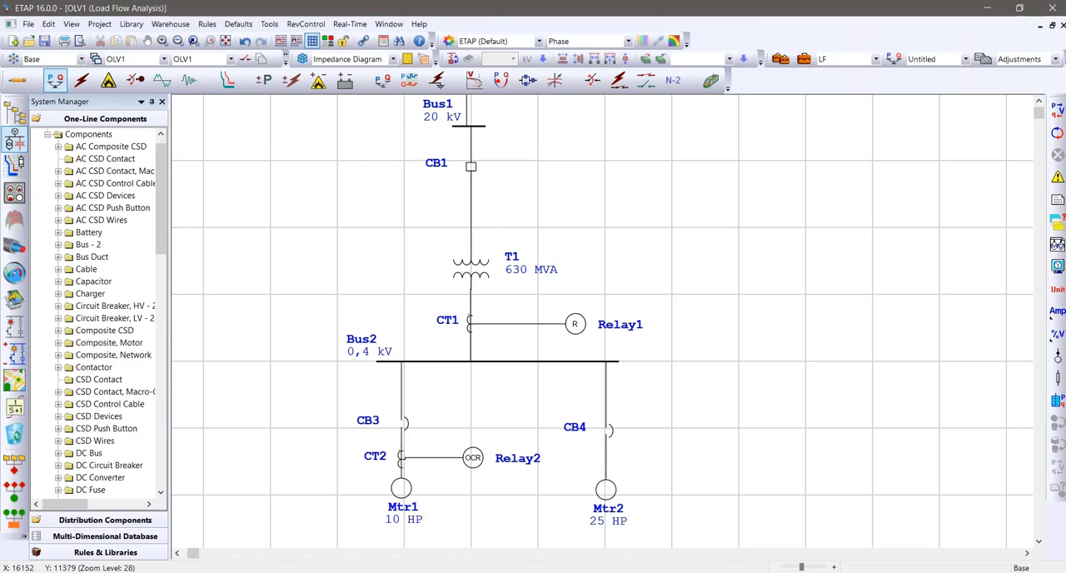
Open Relay2's settings, check its CT2 current inputs, and add output DO1 for any relay element and any level
{"action": "double_click", "coordinate": [472, 457]}
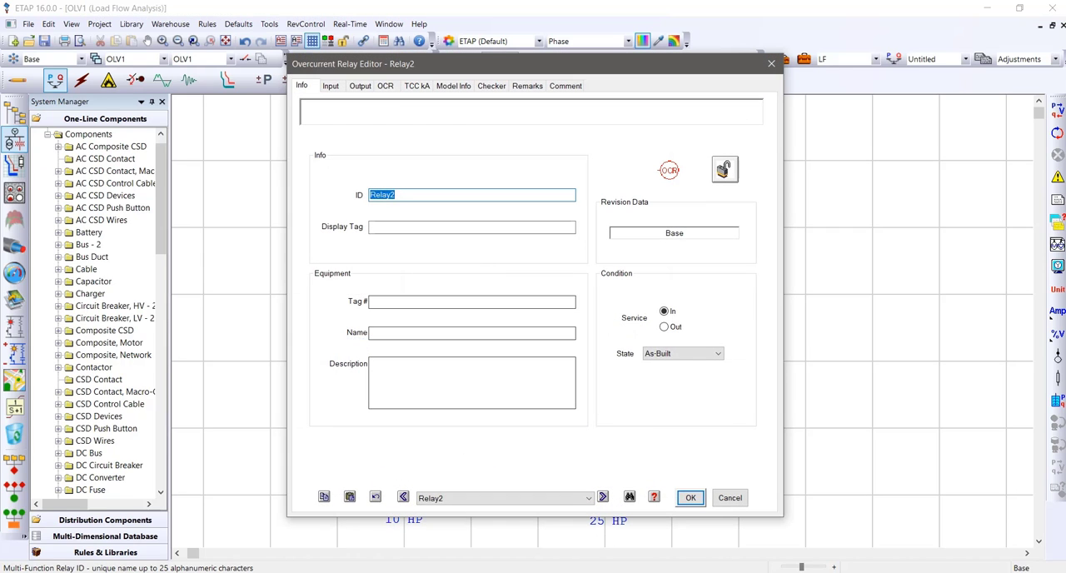
{"action": "left_click", "coordinate": [331, 86]}
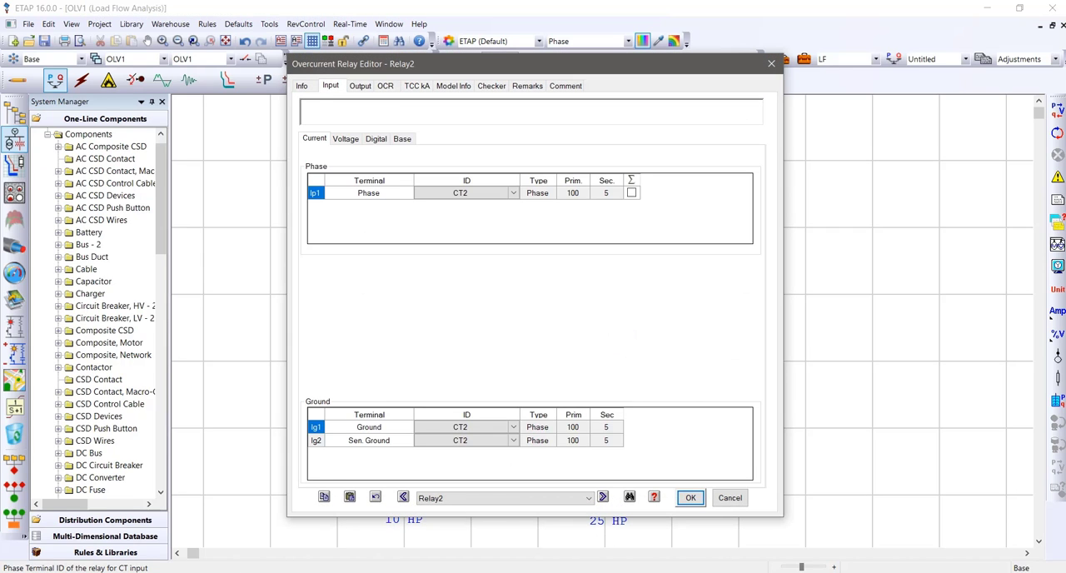
{"action": "left_click_drag", "start_coordinate": [491, 64], "coordinate": [735, 71]}
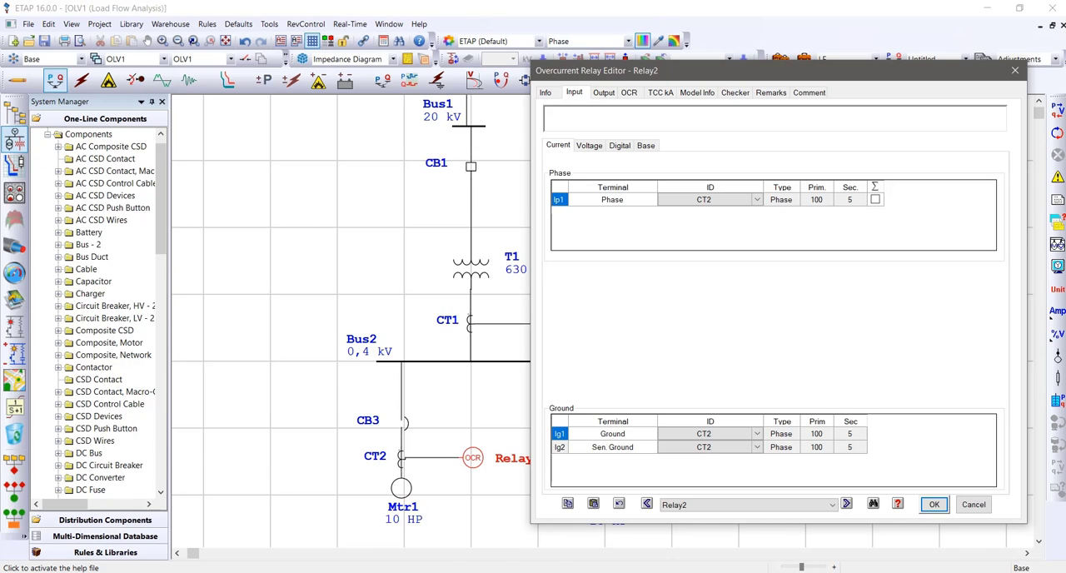
{"action": "left_click", "coordinate": [604, 93]}
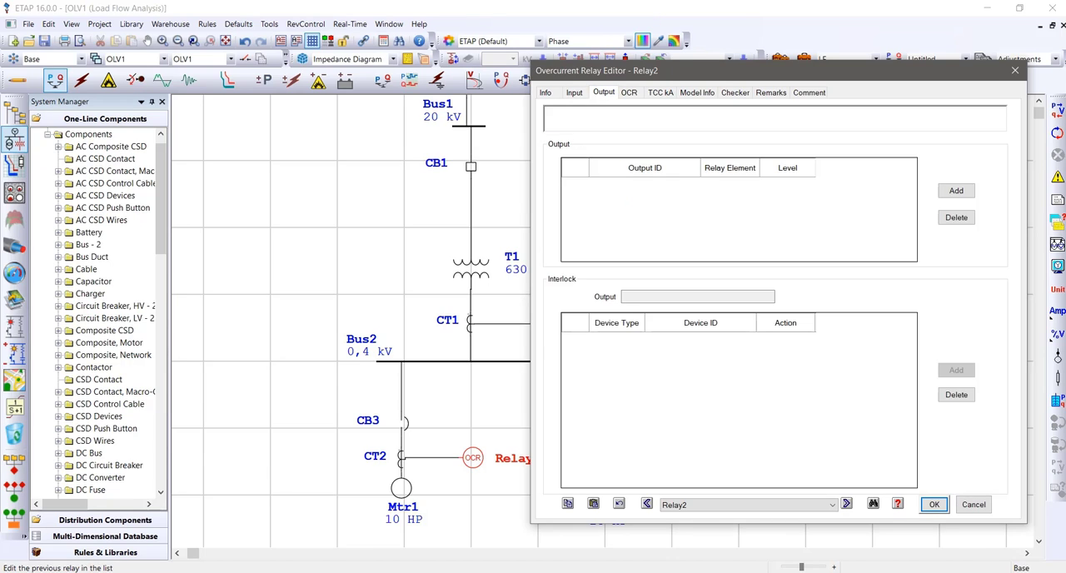
{"action": "left_click", "coordinate": [956, 191]}
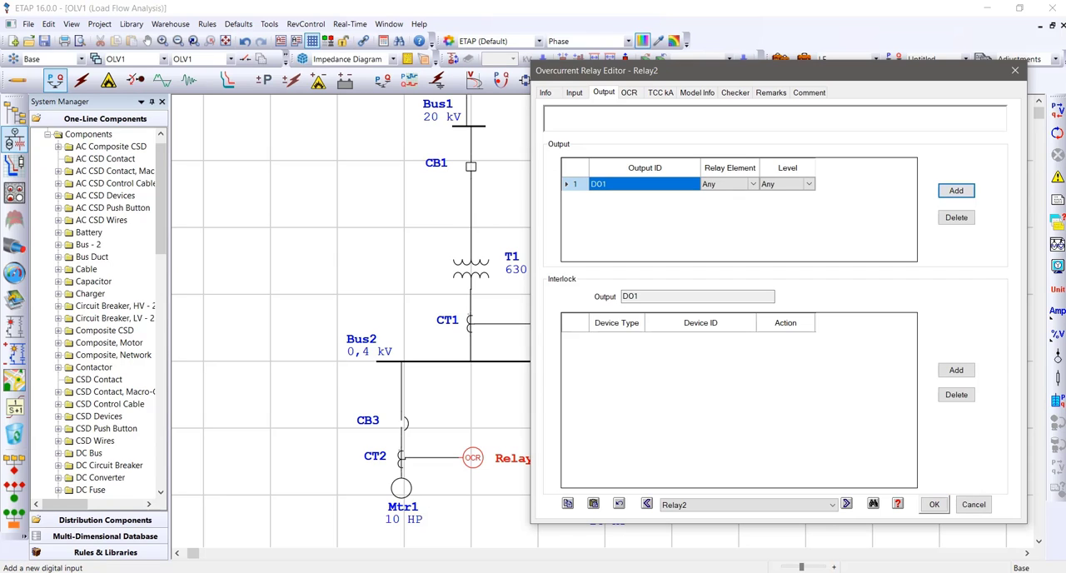
Add an interlock to Relay2's output DO1 with device type LVCB, device CB3 and action Open
{"action": "left_click", "coordinate": [956, 369]}
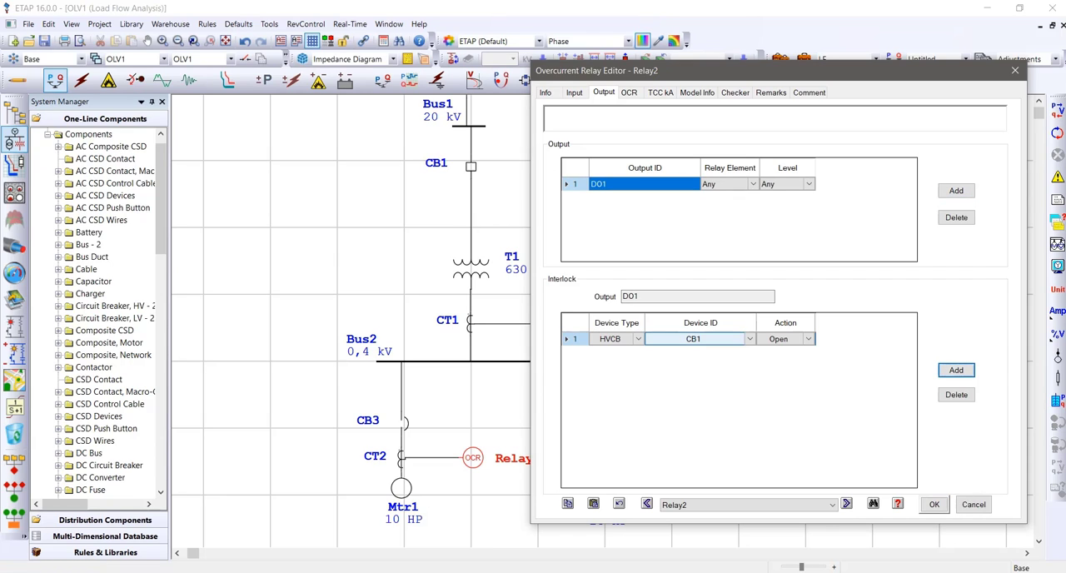
{"action": "left_click", "coordinate": [638, 339]}
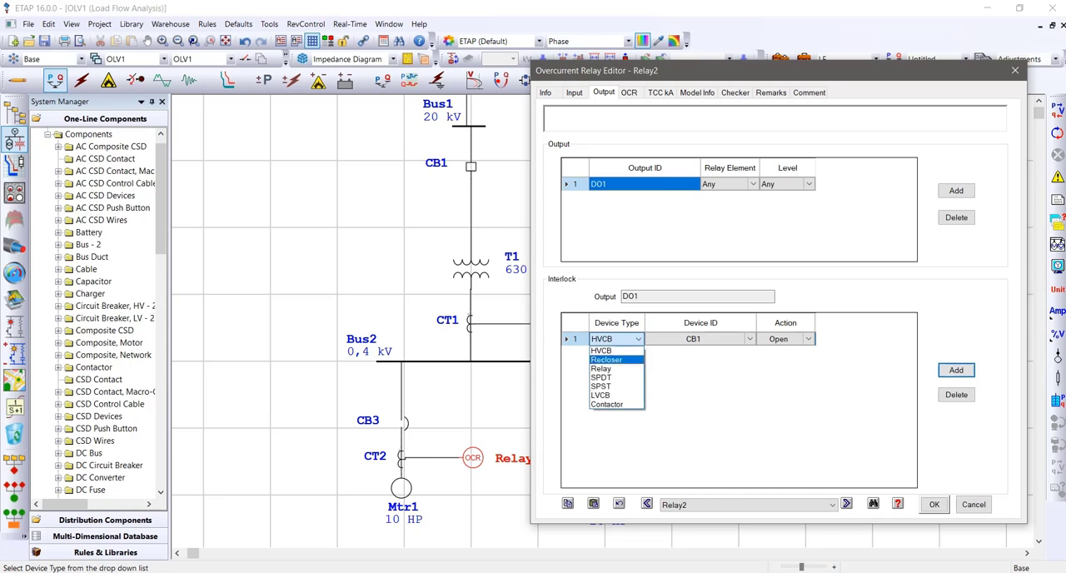
{"action": "left_click", "coordinate": [615, 394]}
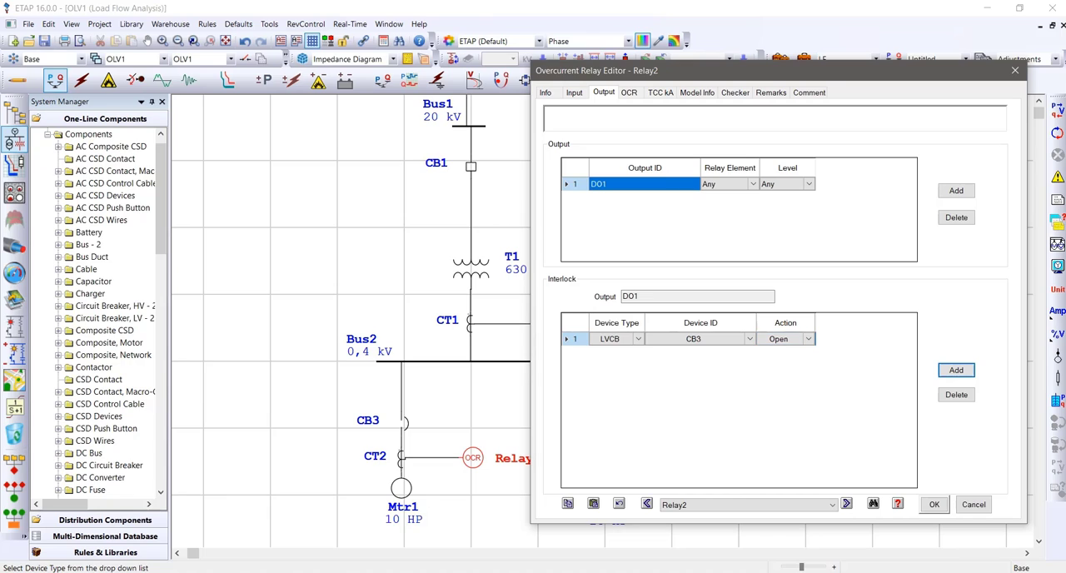
{"action": "left_click", "coordinate": [749, 339]}
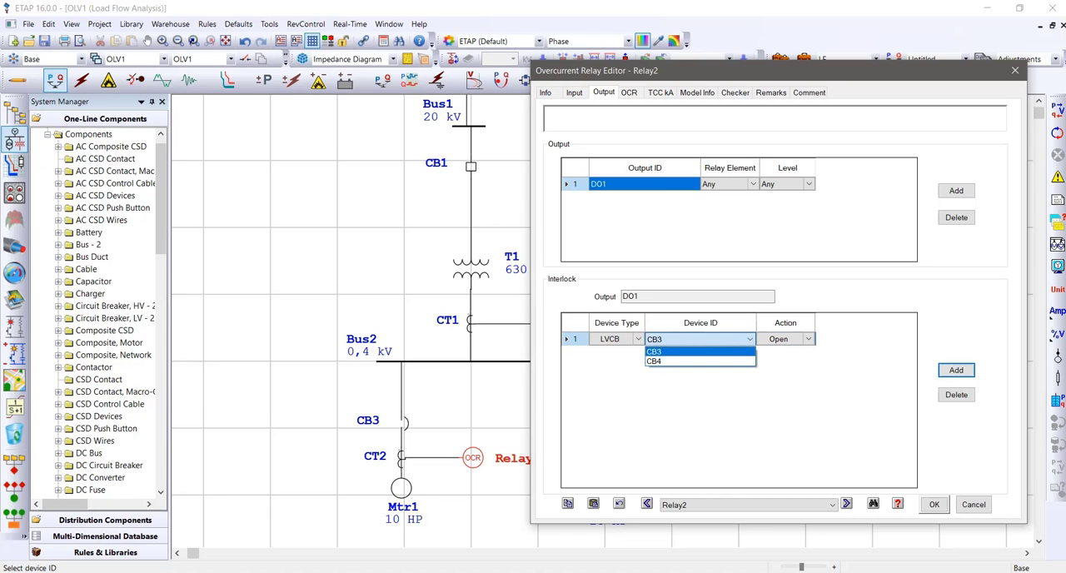
{"action": "left_click", "coordinate": [699, 351]}
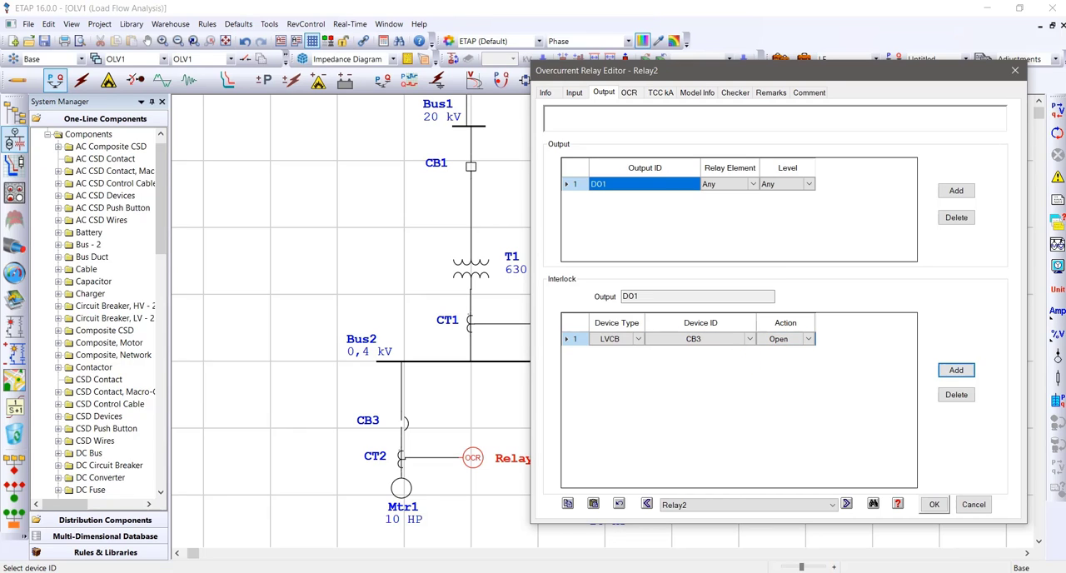
Assign the ABB 51D with 50 (60Hz) overcurrent model from the relay library to Relay2
{"action": "left_click", "coordinate": [628, 93]}
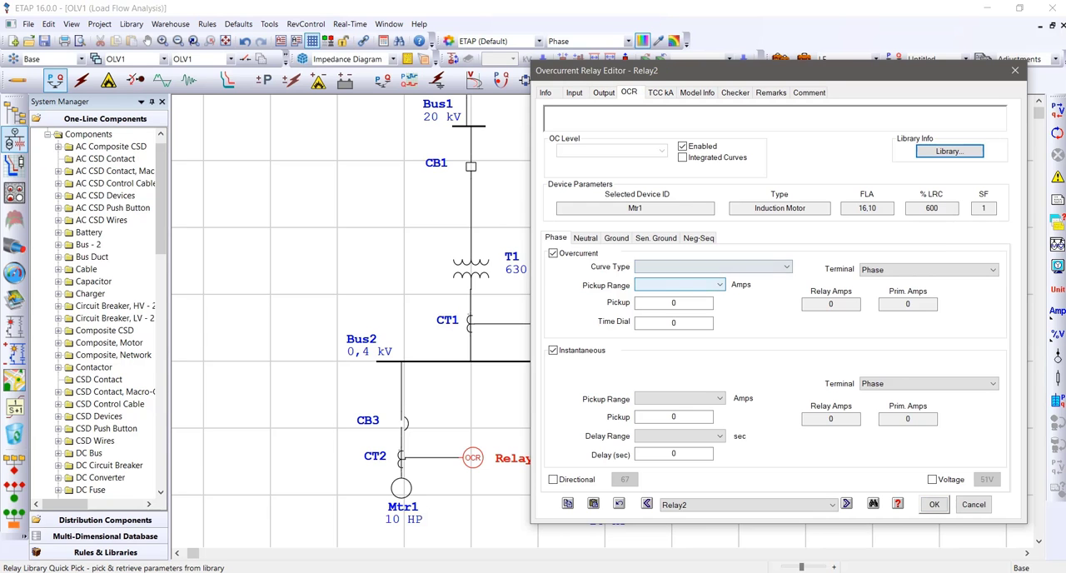
{"action": "left_click", "coordinate": [949, 151]}
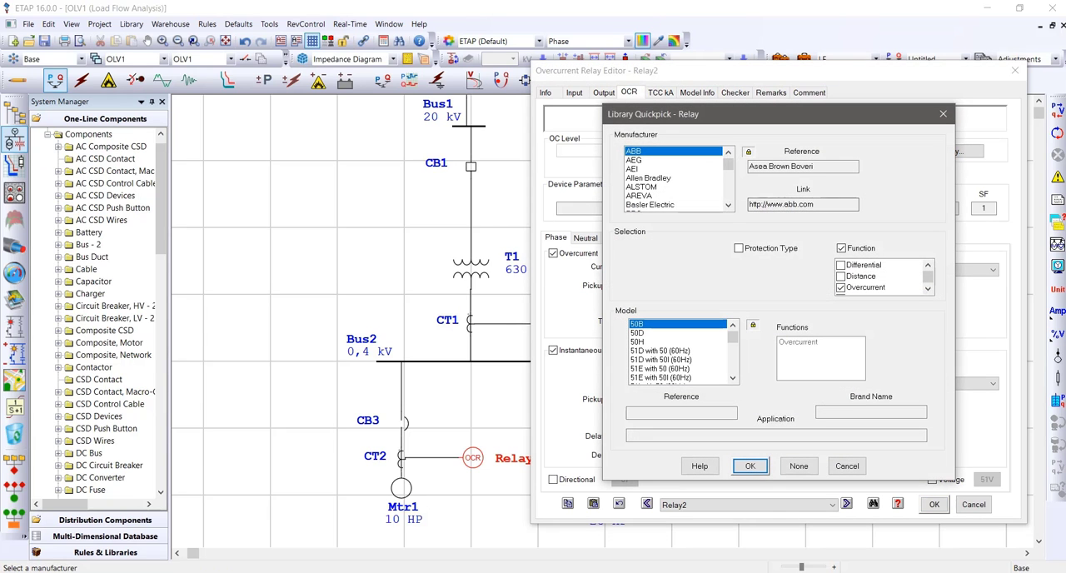
{"action": "mouse_move", "coordinate": [728, 164]}
{"action": "left_mouse_down"}
{"action": "mouse_move", "coordinate": [728, 195]}
{"action": "mouse_move", "coordinate": [727, 163]}
{"action": "left_mouse_up"}
{"action": "left_click_drag", "start_coordinate": [928, 272], "coordinate": [927, 278]}
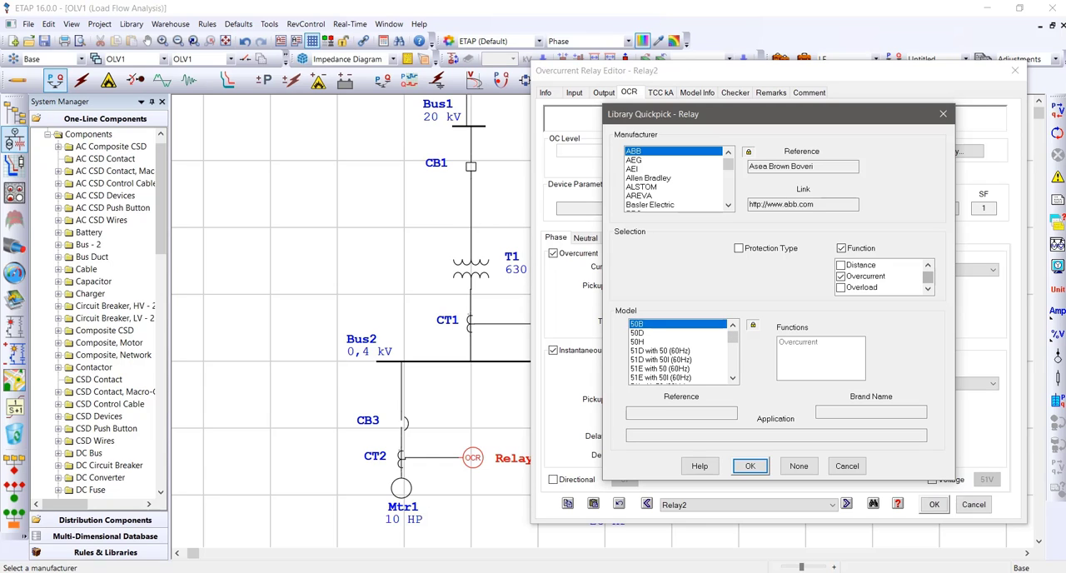
{"action": "mouse_move", "coordinate": [732, 337]}
{"action": "left_mouse_down"}
{"action": "mouse_move", "coordinate": [733, 367]}
{"action": "mouse_move", "coordinate": [733, 338]}
{"action": "left_mouse_up"}
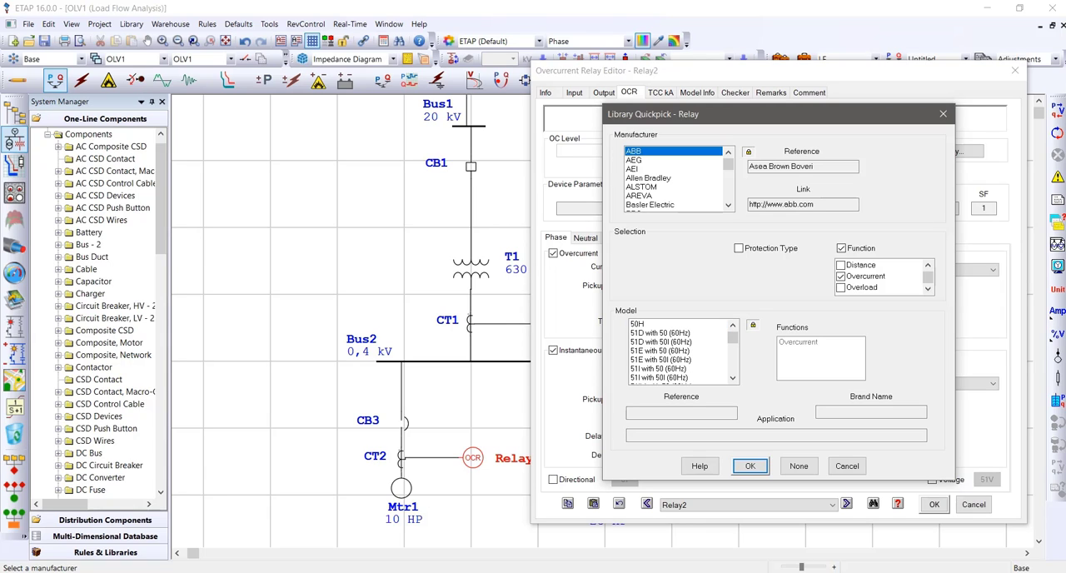
{"action": "scroll", "coordinate": [682, 351], "scroll_direction": "up", "scroll_amount": 1}
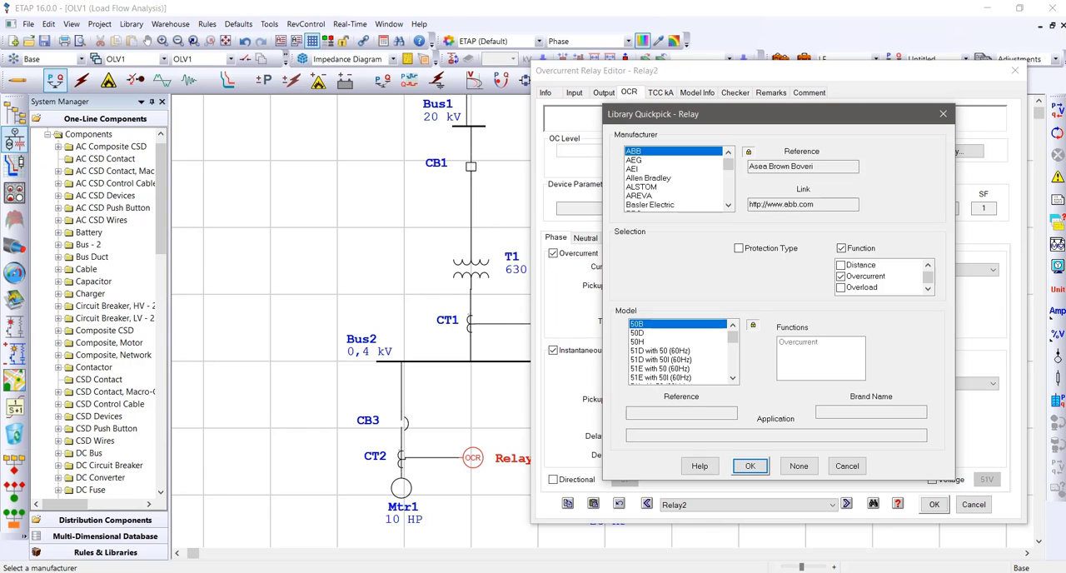
{"action": "scroll", "coordinate": [681, 352], "scroll_direction": "down", "scroll_amount": 1}
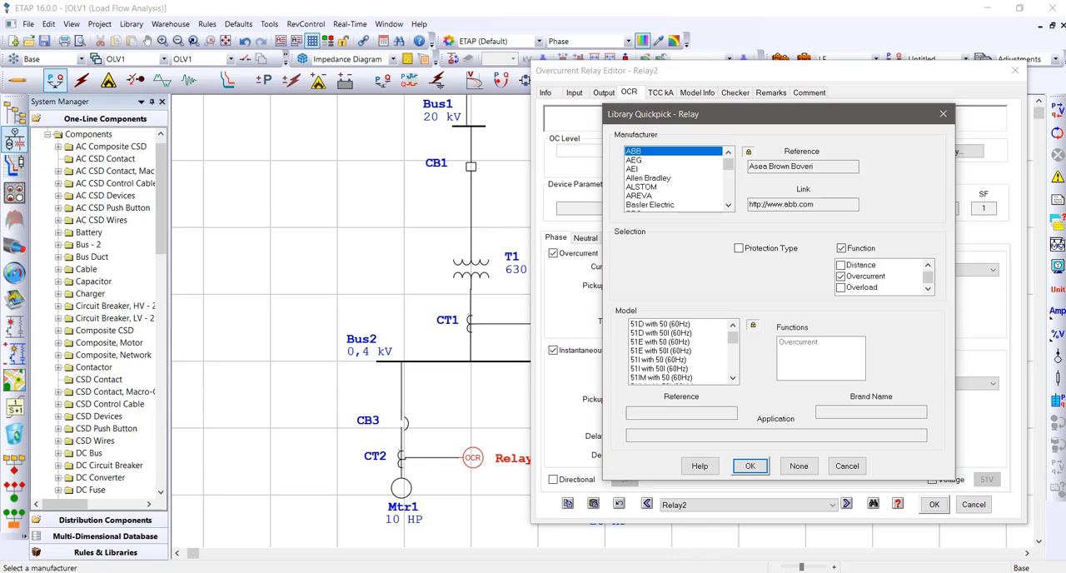
{"action": "scroll", "coordinate": [681, 351], "scroll_direction": "down", "scroll_amount": 2}
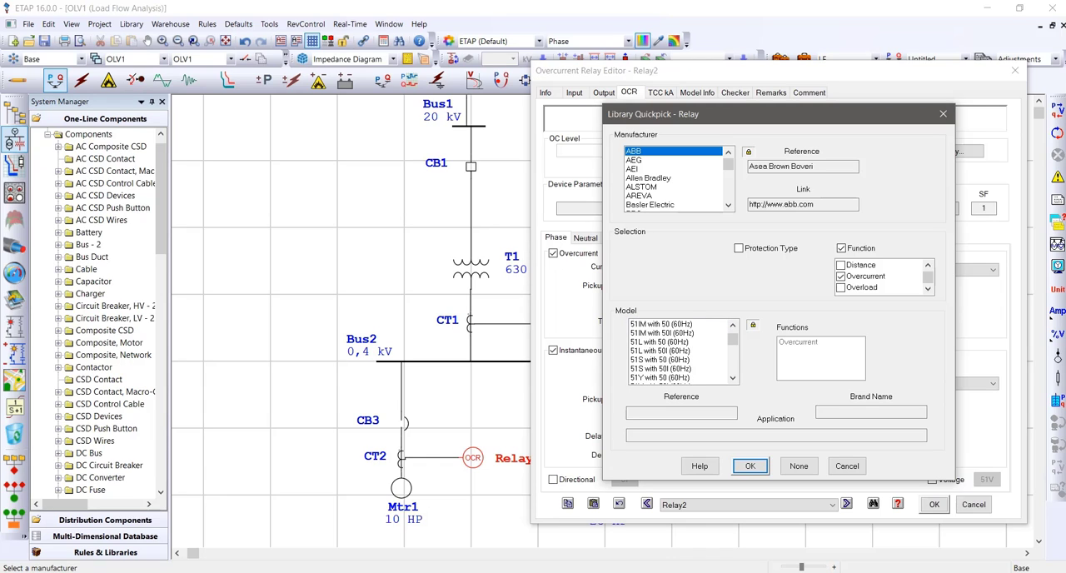
{"action": "scroll", "coordinate": [681, 352], "scroll_direction": "down", "scroll_amount": 1}
{"action": "scroll", "coordinate": [681, 351], "scroll_direction": "up", "scroll_amount": 5}
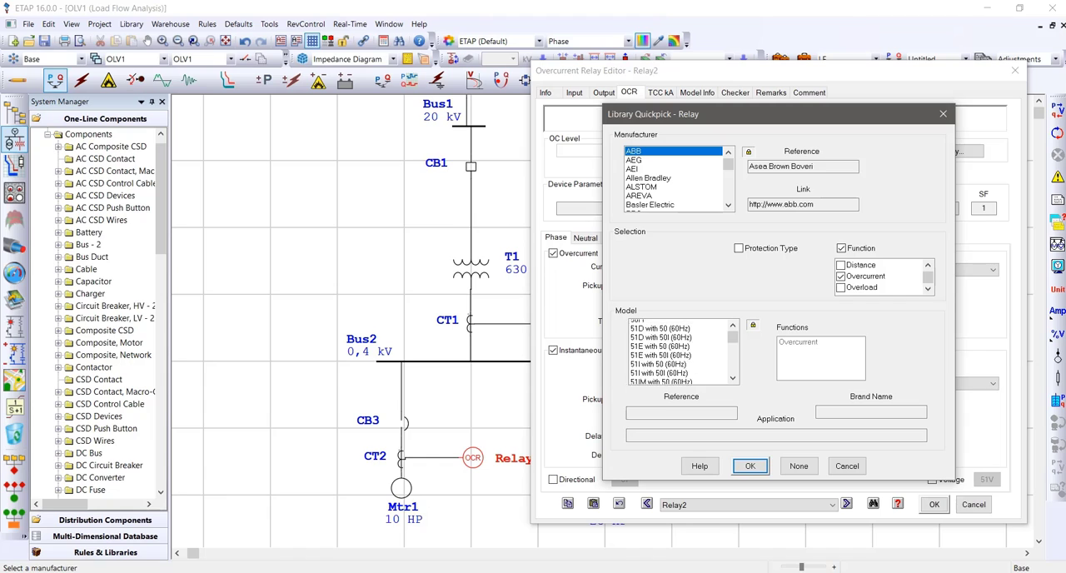
{"action": "left_click", "coordinate": [678, 351]}
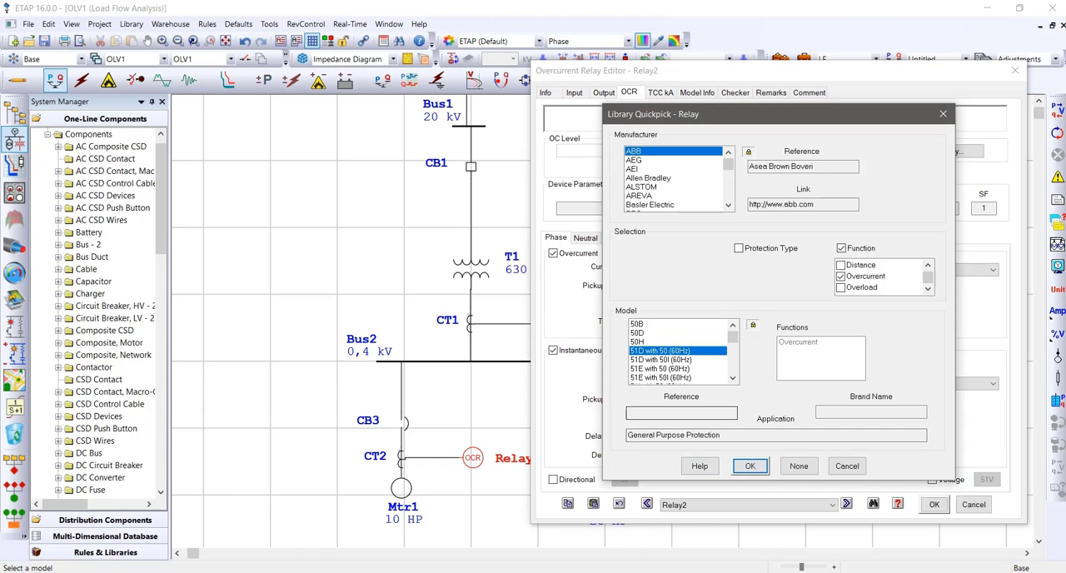
{"action": "left_click", "coordinate": [749, 465]}
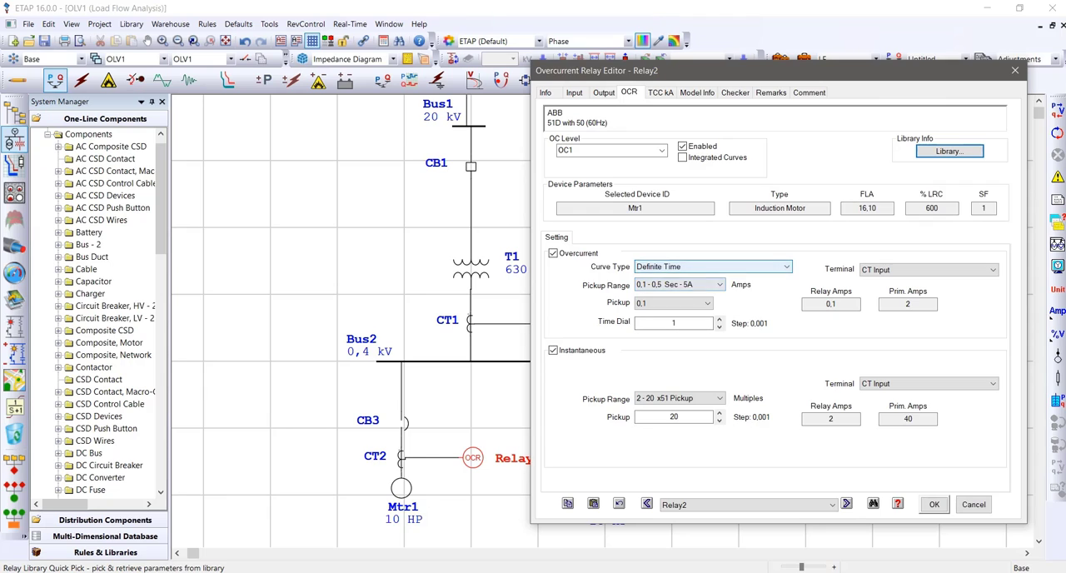
Check which curve types the ABB relay offers for Relay2's overcurrent element
{"action": "left_click", "coordinate": [681, 266]}
{"action": "left_click", "coordinate": [681, 266]}
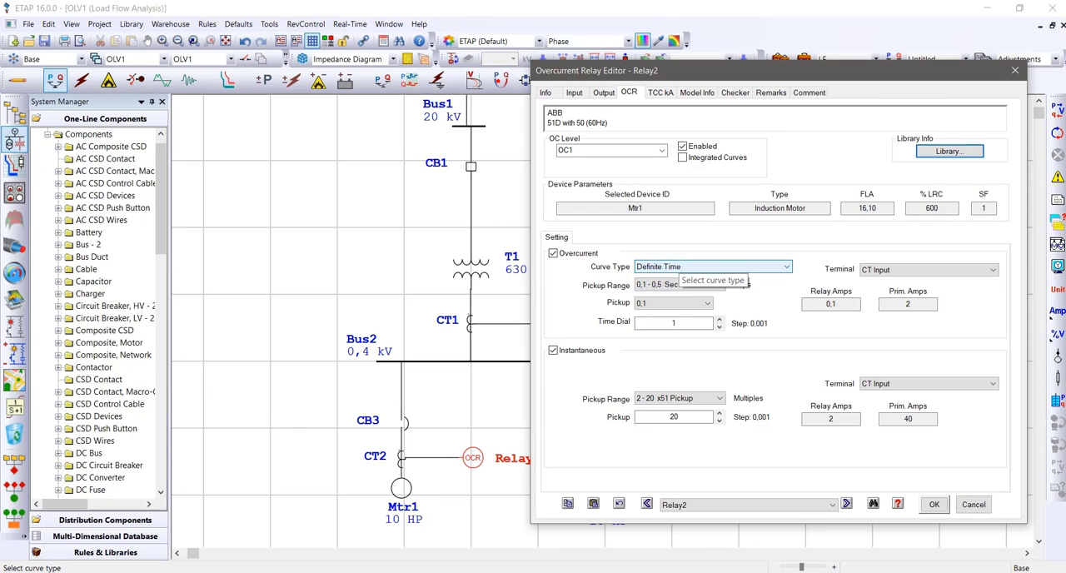
{"action": "left_click", "coordinate": [681, 266]}
{"action": "left_click", "coordinate": [681, 266]}
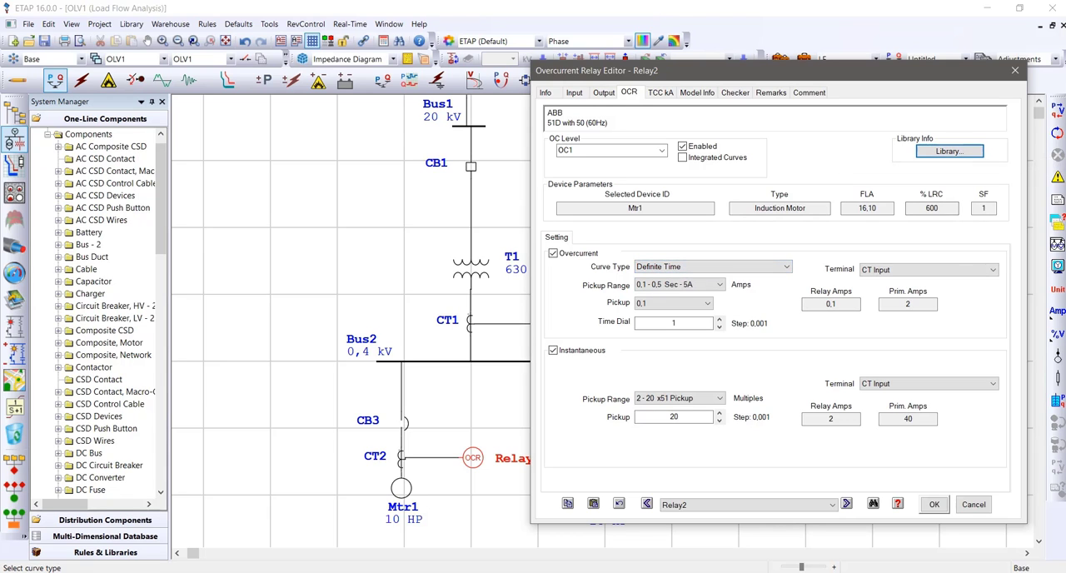
Replace Relay2's library model with the Hitachi IO-C-3R and check its available overcurrent curve types
{"action": "left_click", "coordinate": [949, 151]}
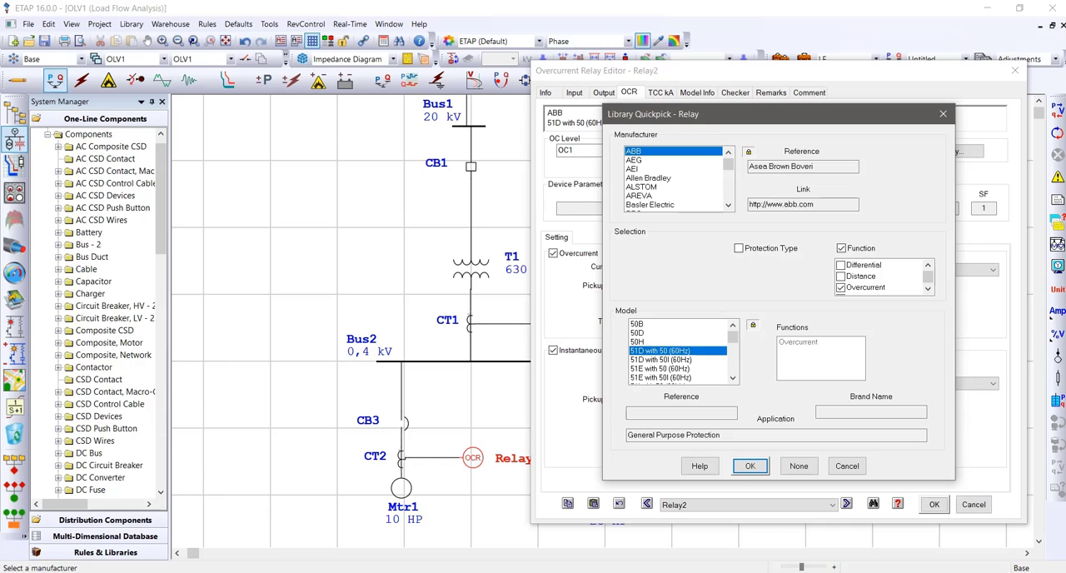
{"action": "scroll", "coordinate": [674, 179], "scroll_direction": "down", "scroll_amount": 6}
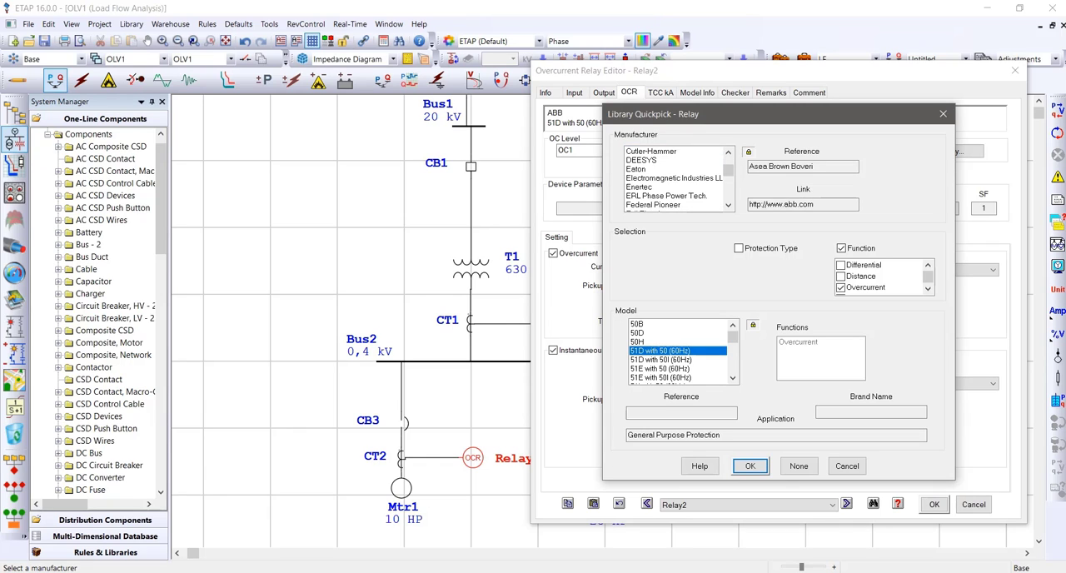
{"action": "scroll", "coordinate": [675, 179], "scroll_direction": "down", "scroll_amount": 2}
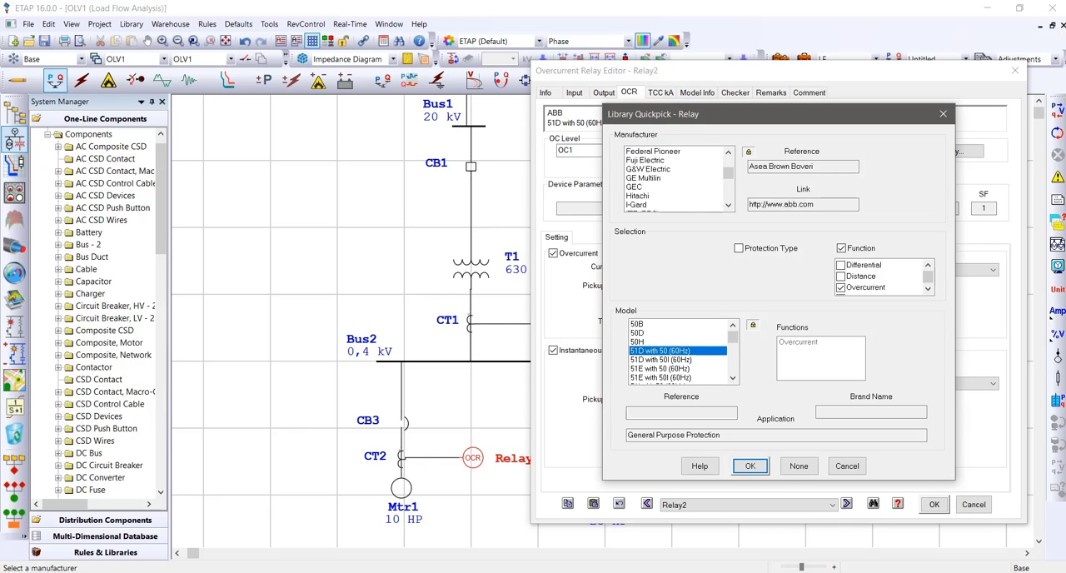
{"action": "scroll", "coordinate": [674, 179], "scroll_direction": "down", "scroll_amount": 1}
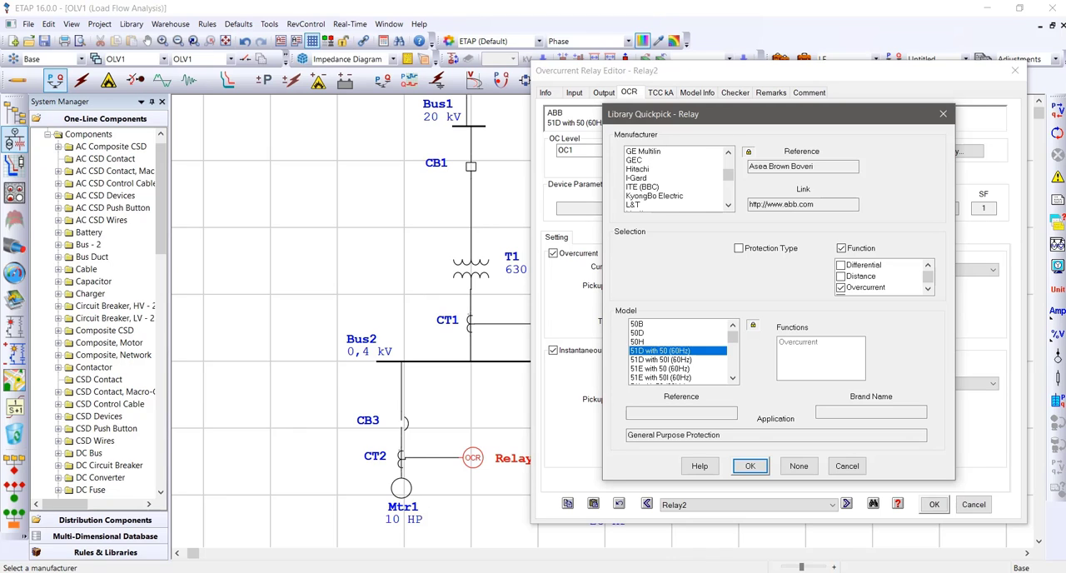
{"action": "left_click", "coordinate": [637, 170]}
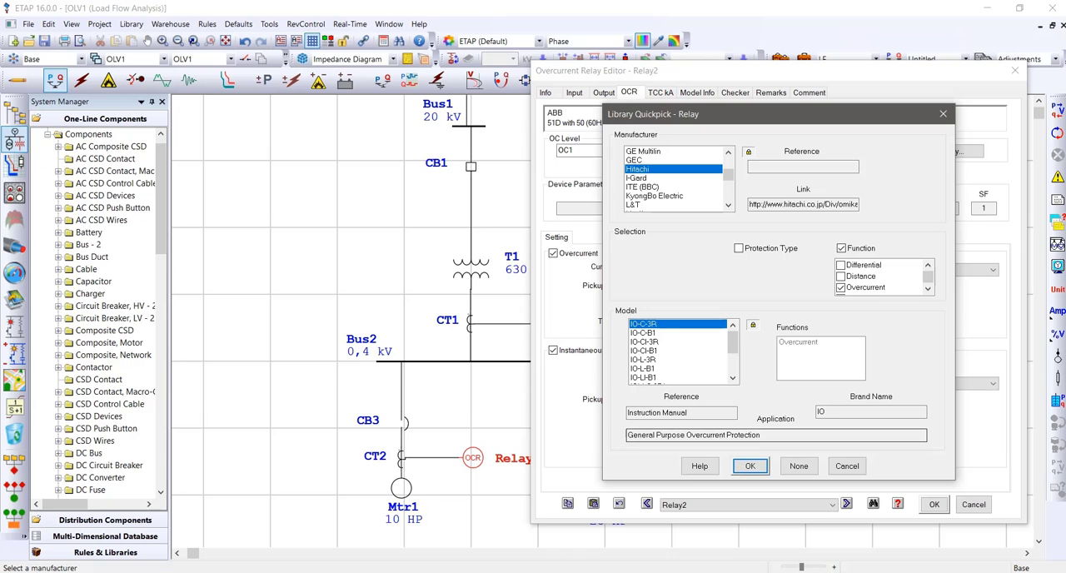
{"action": "left_click", "coordinate": [750, 466]}
{"action": "left_click", "coordinate": [710, 267]}
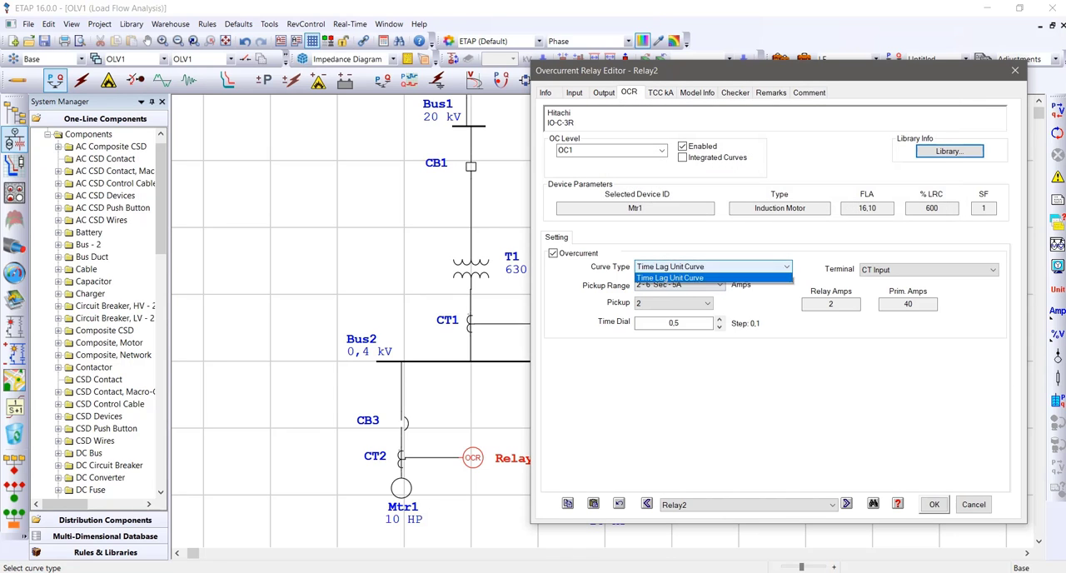
{"action": "left_click", "coordinate": [710, 267]}
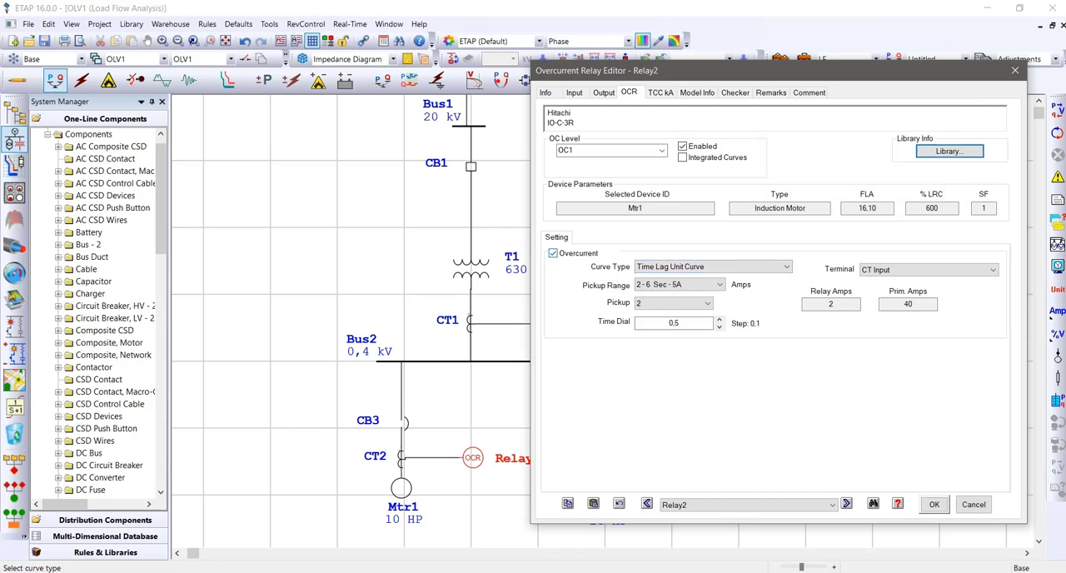
Reopen the relay library for Relay2 and select Schneider Electric as the manufacturer
{"action": "left_click", "coordinate": [950, 151]}
{"action": "left_click_drag", "start_coordinate": [728, 173], "coordinate": [727, 193]}
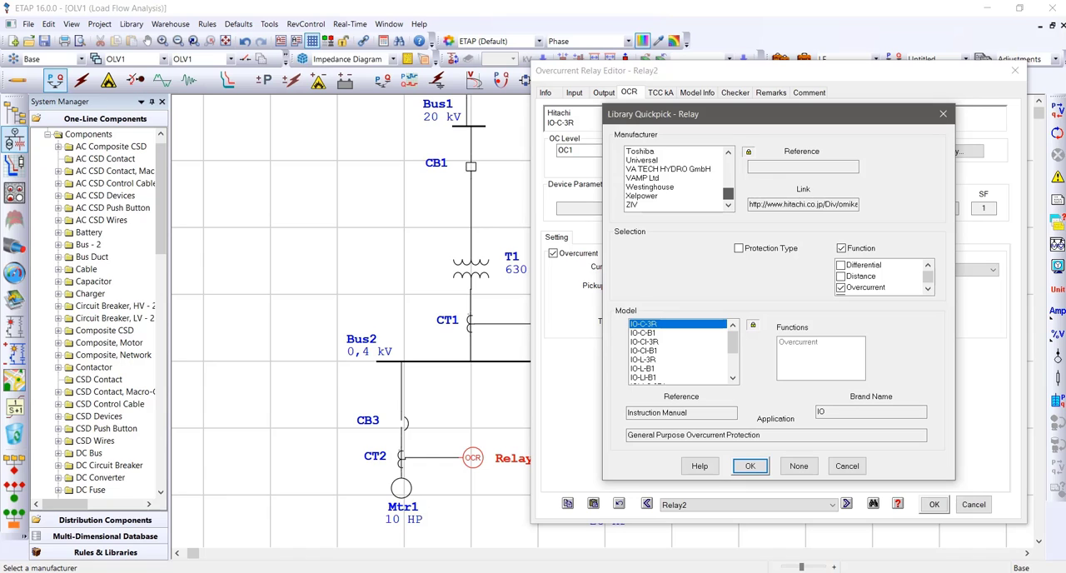
{"action": "scroll", "coordinate": [676, 177], "scroll_direction": "up", "scroll_amount": 3}
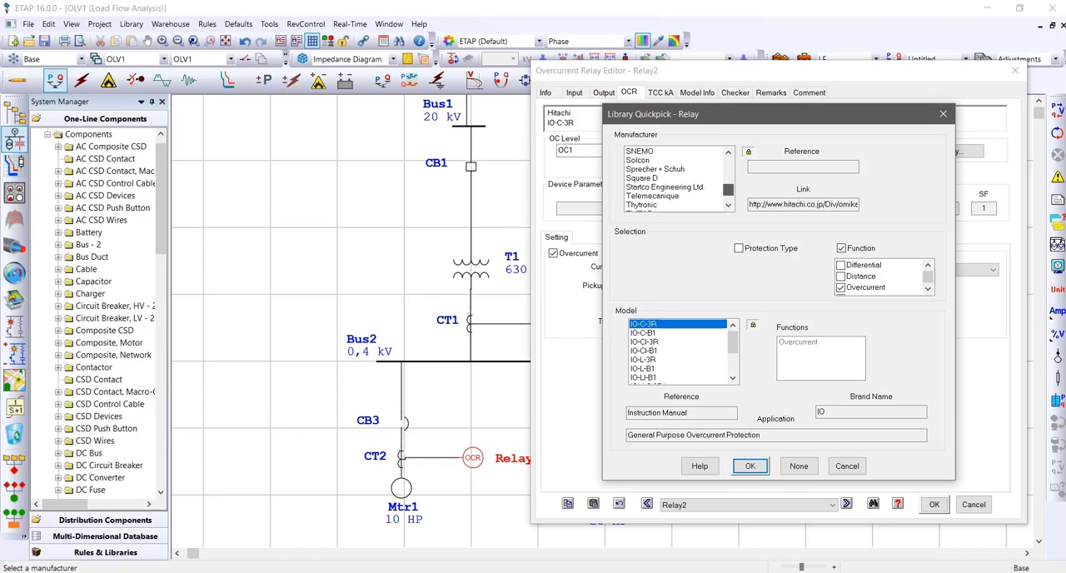
{"action": "scroll", "coordinate": [676, 178], "scroll_direction": "up", "scroll_amount": 2}
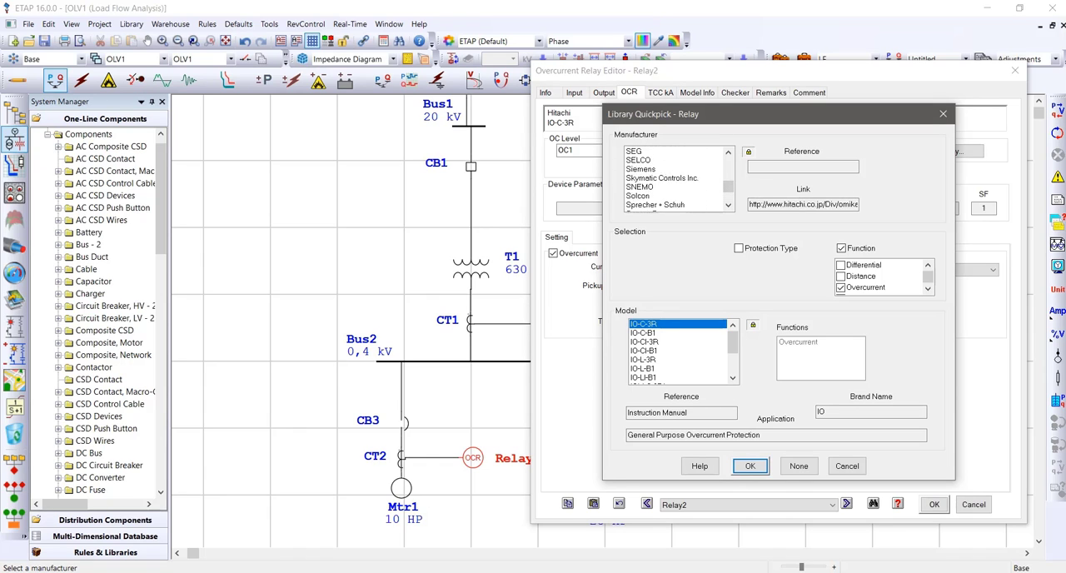
{"action": "left_click", "coordinate": [657, 152]}
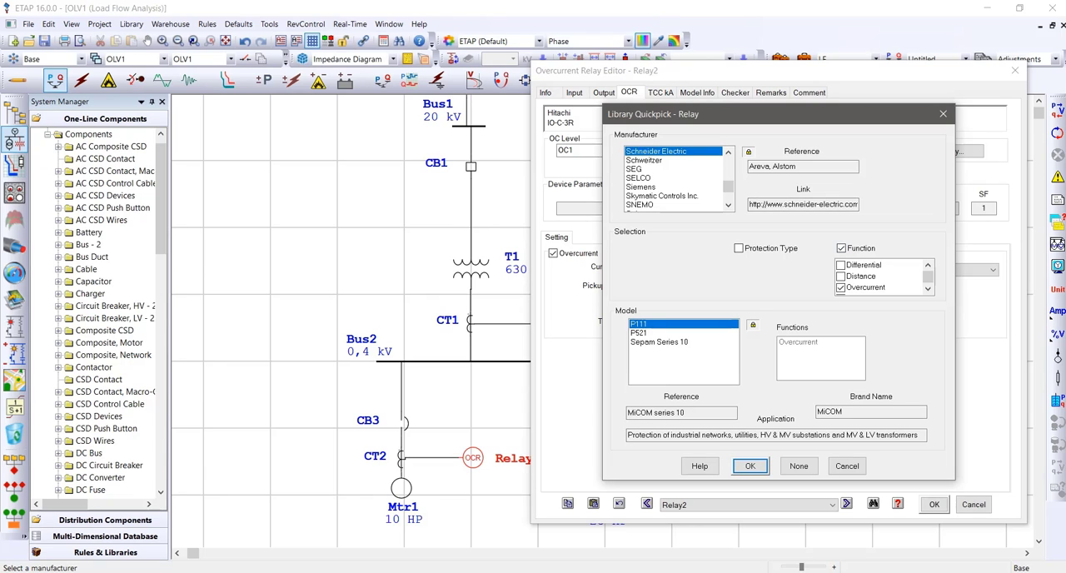
Filter the relay library by Motor protection type and assign the Square D Sepam Series 80 model to Relay2
{"action": "scroll", "coordinate": [883, 275], "scroll_direction": "down", "scroll_amount": 1}
{"action": "left_click", "coordinate": [740, 248]}
{"action": "left_click", "coordinate": [771, 265]}
{"action": "left_click", "coordinate": [771, 265]}
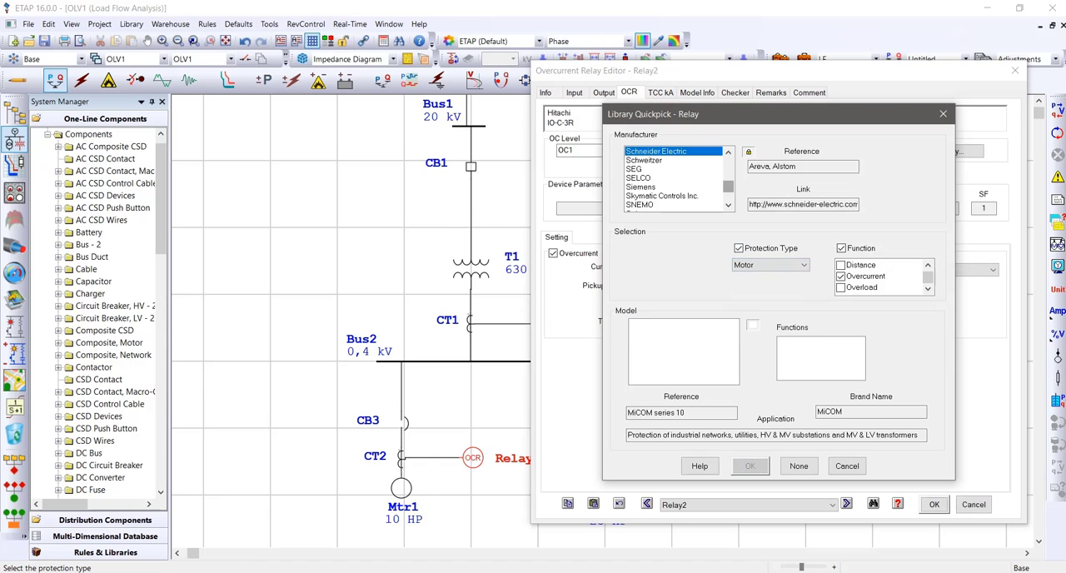
{"action": "scroll", "coordinate": [676, 178], "scroll_direction": "down", "scroll_amount": 3}
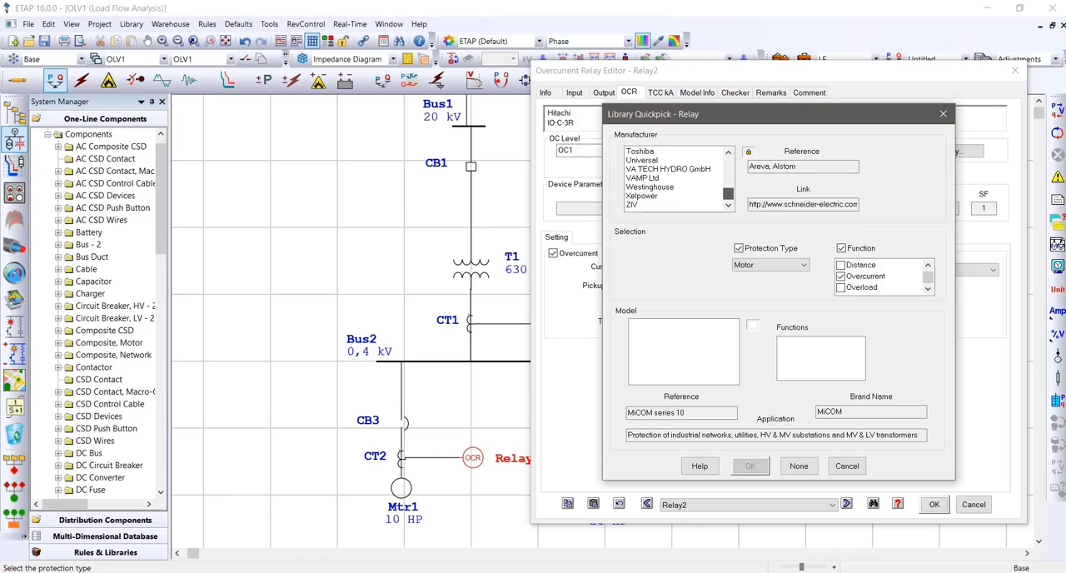
{"action": "scroll", "coordinate": [676, 178], "scroll_direction": "up", "scroll_amount": 3}
{"action": "left_click", "coordinate": [642, 188]}
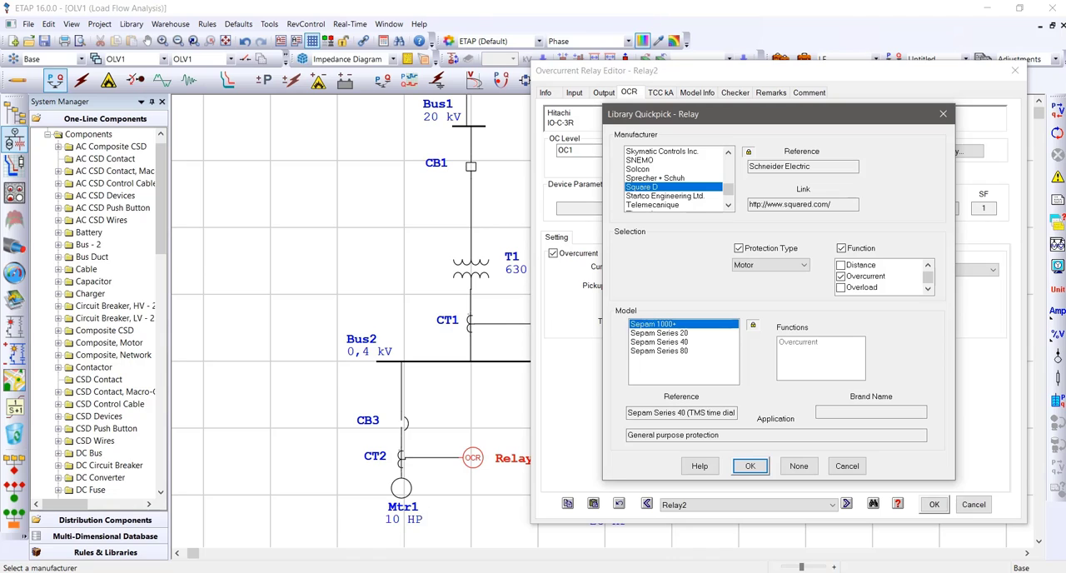
{"action": "left_click", "coordinate": [659, 351]}
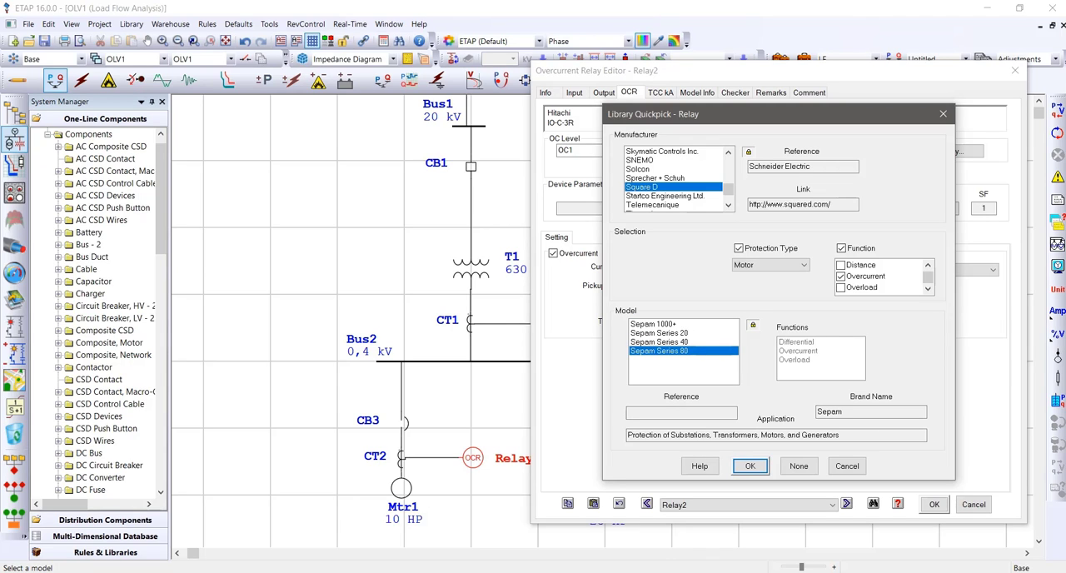
{"action": "left_click", "coordinate": [749, 465]}
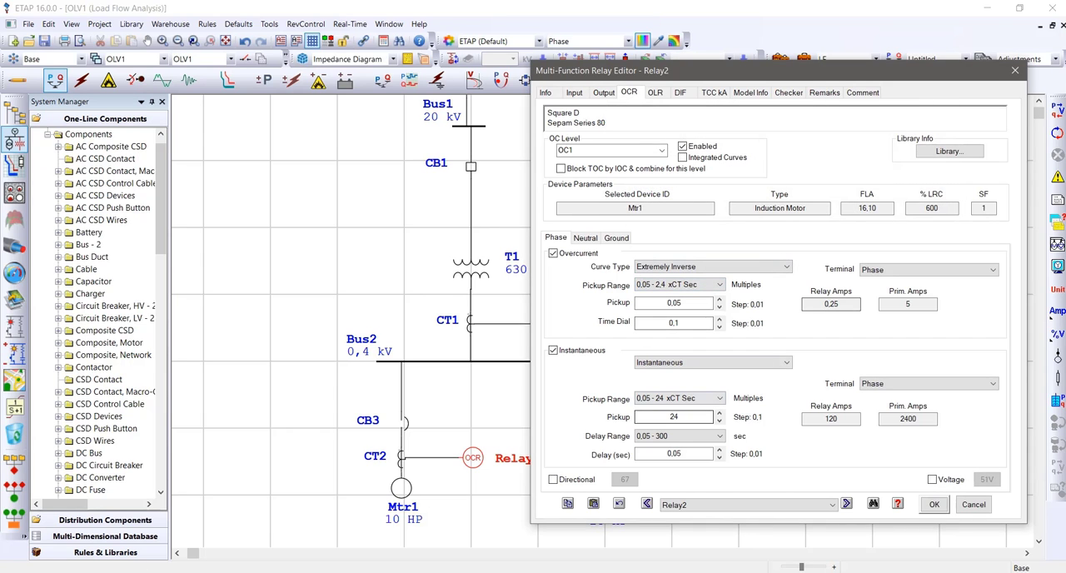
{"action": "left_click", "coordinate": [933, 504]}
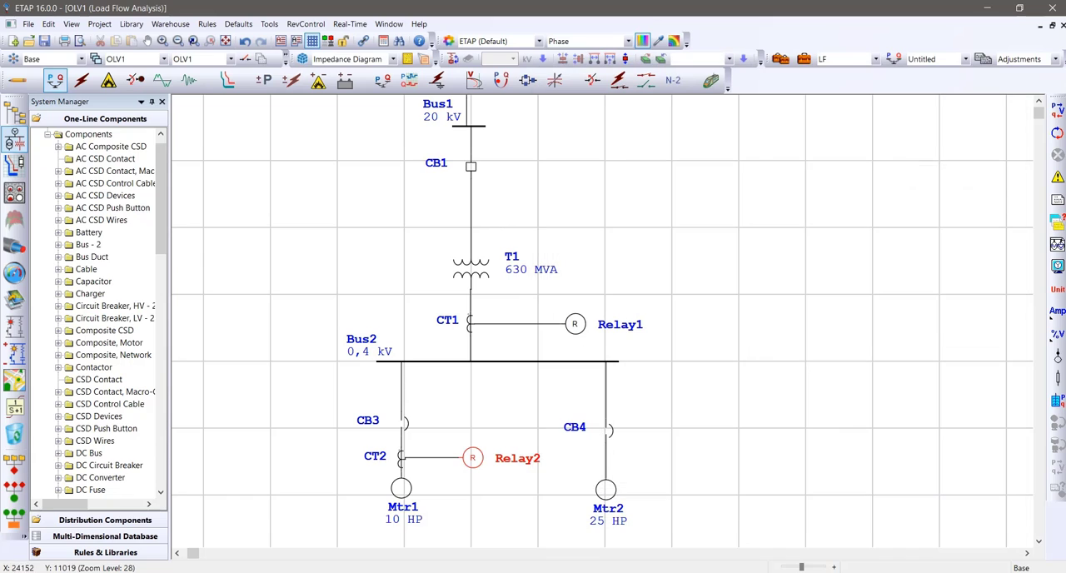
{"action": "left_click", "coordinate": [924, 491]}
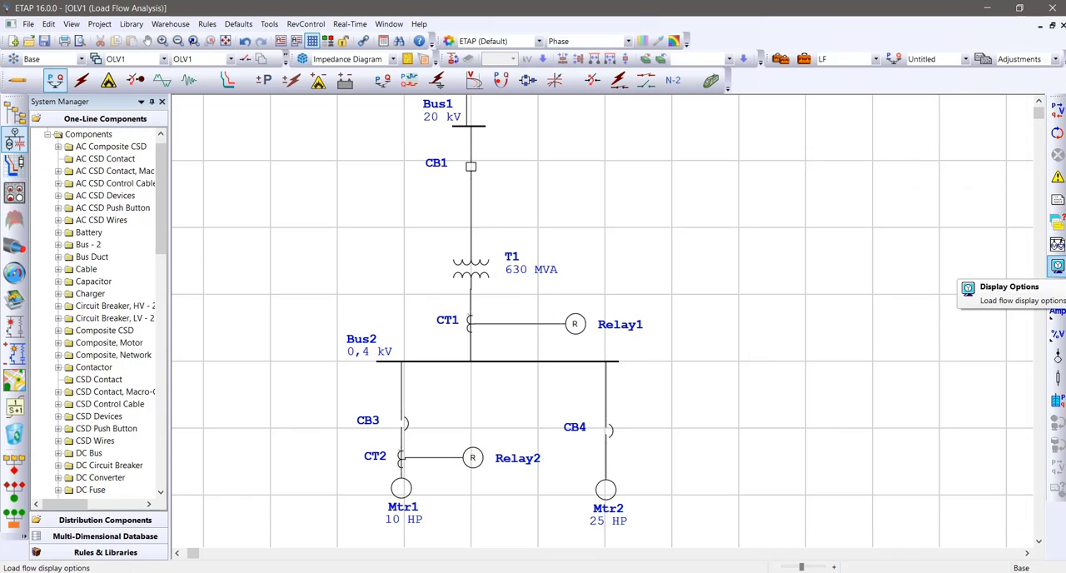
Switch to Star Sequence-of-Operation mode and apply a 3-phase fault on the connector between CT2 and Mtr1
{"action": "left_click", "coordinate": [227, 80]}
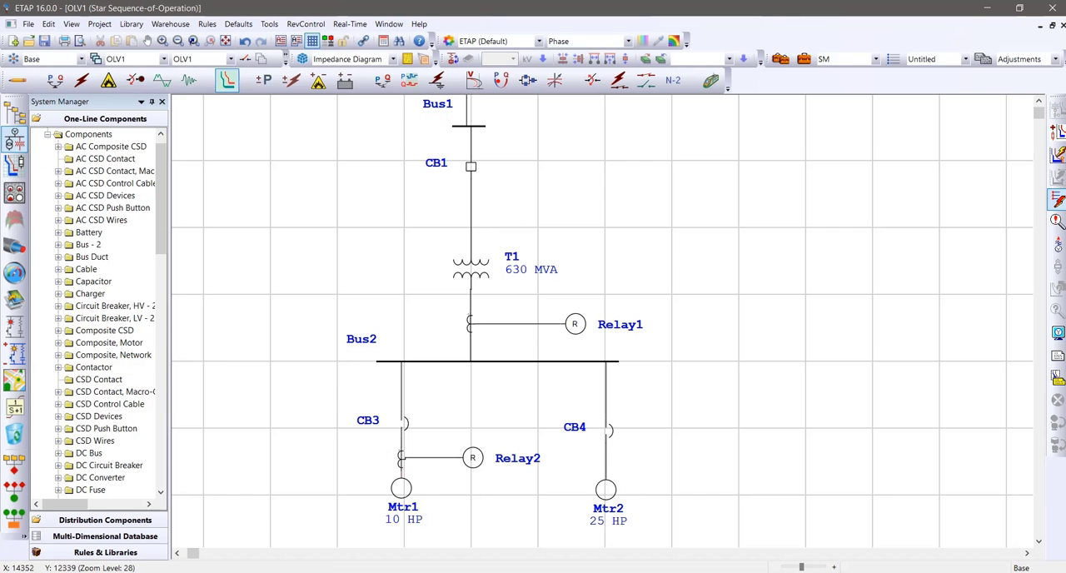
{"action": "left_click", "coordinate": [403, 455]}
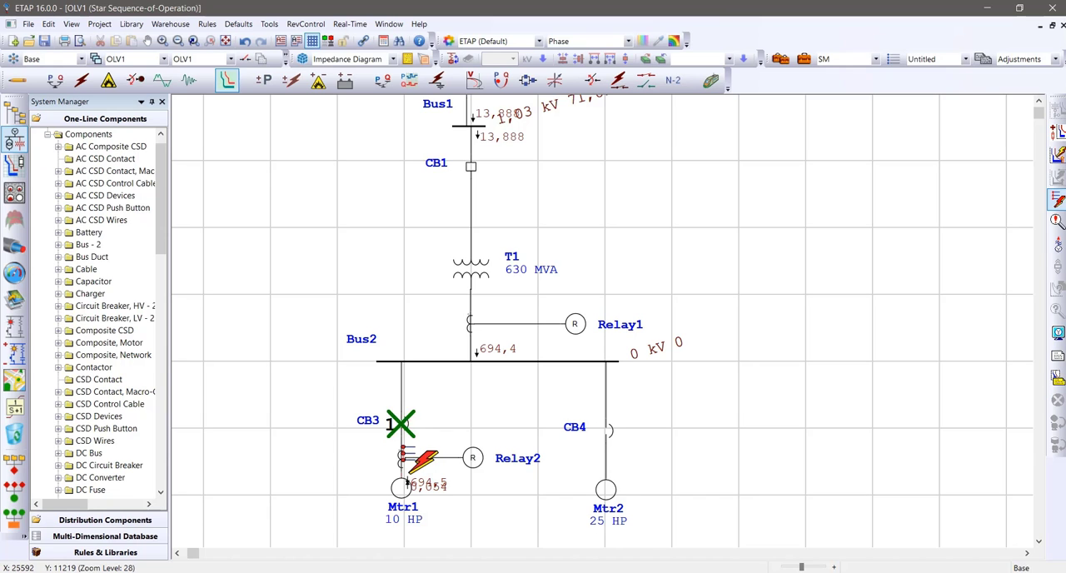
{"action": "left_click_drag", "start_coordinate": [333, 463], "coordinate": [535, 359]}
{"action": "scroll", "coordinate": [602, 320], "scroll_direction": "up", "scroll_amount": 3}
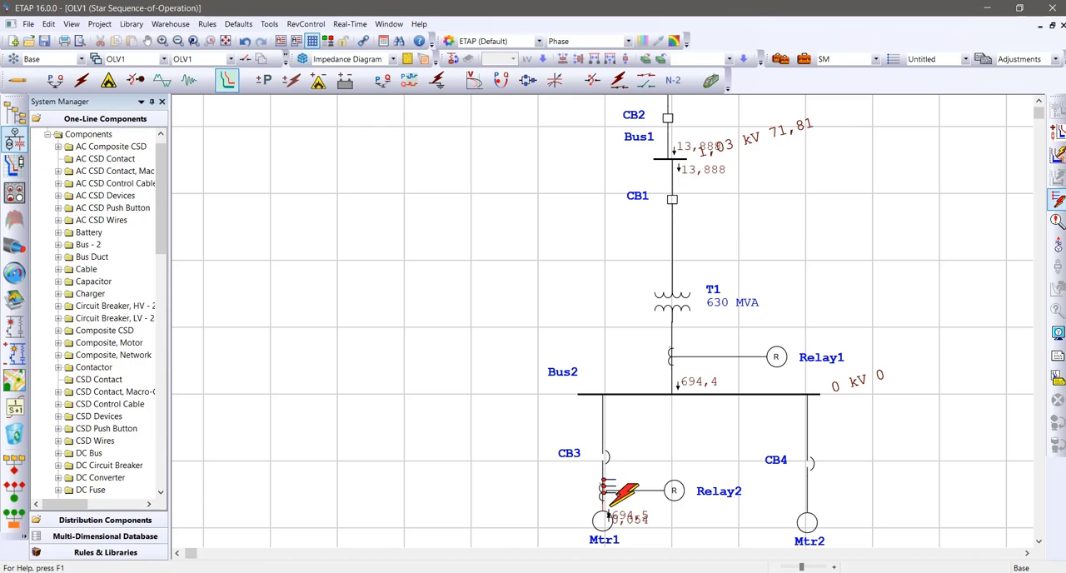
Review the sequence-of-operation events report for the fault against the CB3 and CB1 operations in the diagram, and close it
{"action": "left_click", "coordinate": [1056, 220]}
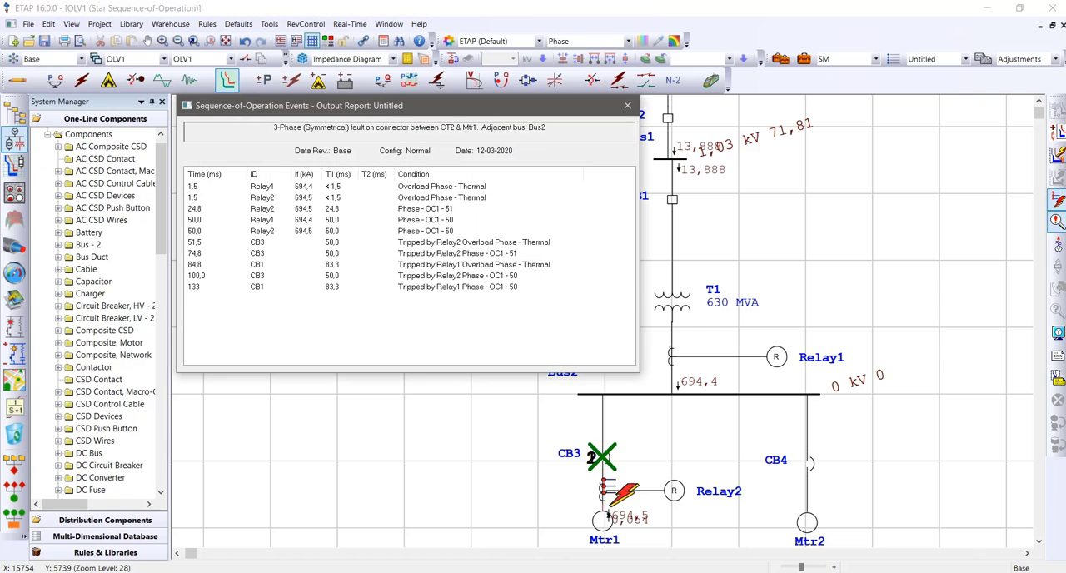
{"action": "left_click_drag", "start_coordinate": [433, 106], "coordinate": [987, 103]}
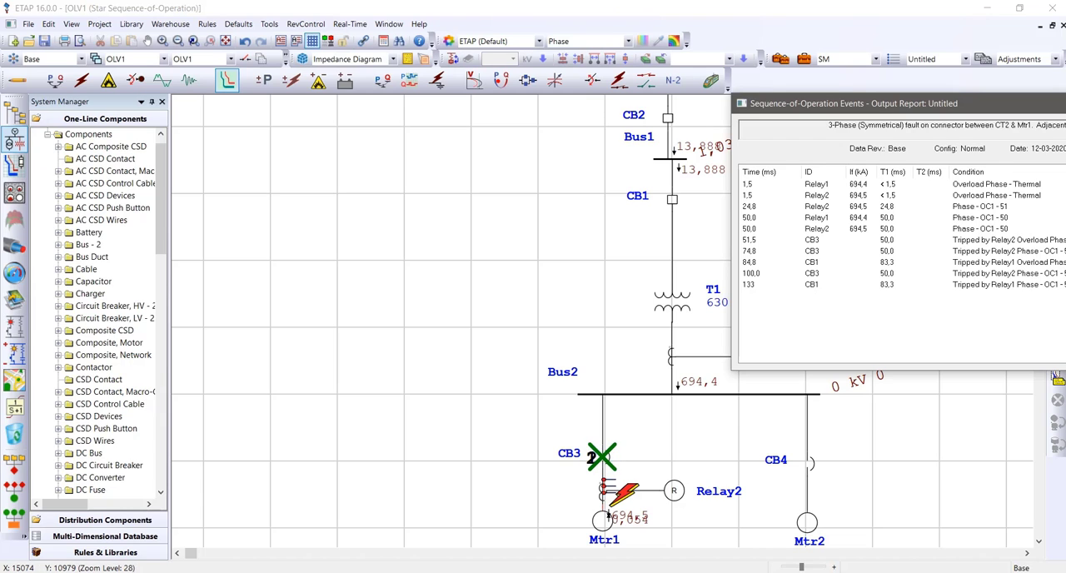
{"action": "mouse_move", "coordinate": [603, 456]}
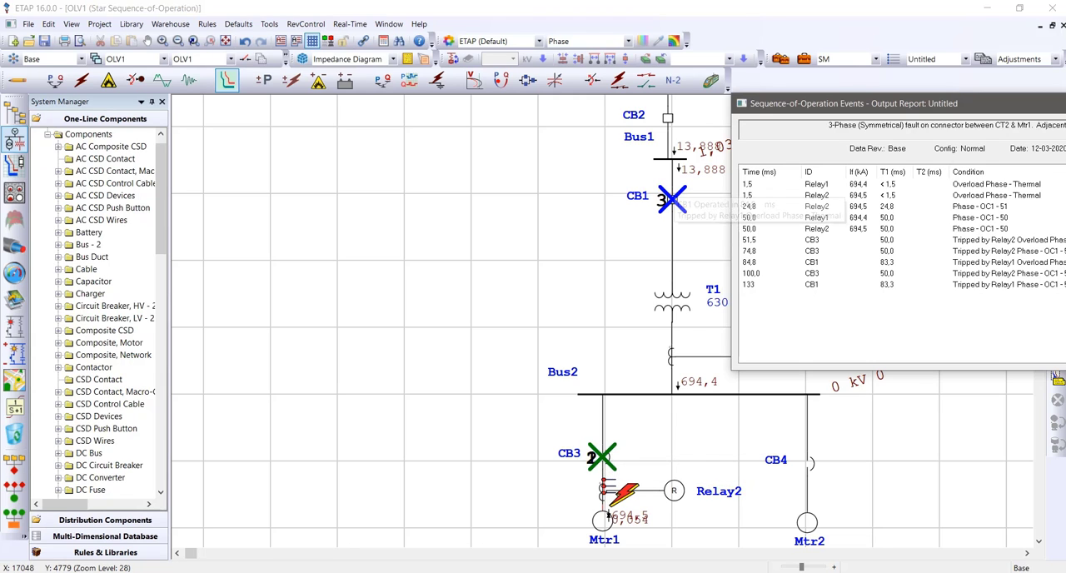
{"action": "left_click_drag", "start_coordinate": [833, 103], "coordinate": [237, 101]}
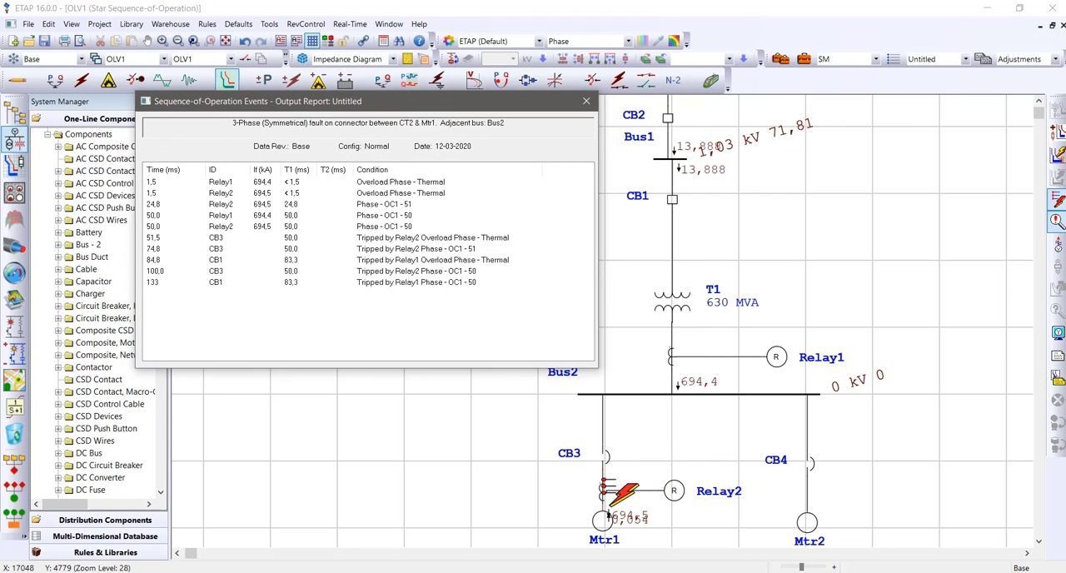
{"action": "mouse_move", "coordinate": [672, 200]}
{"action": "left_click", "coordinate": [586, 101]}
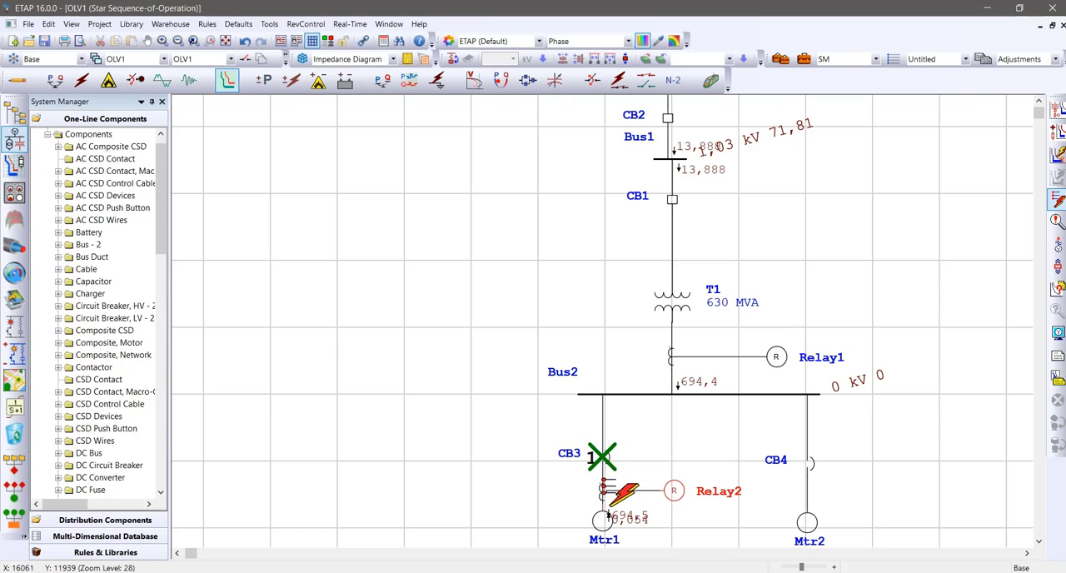
Set Relay2's phase overcurrent time dial to 0.57 and its curve type to Long Time Inverse
{"action": "double_click", "coordinate": [674, 491]}
{"action": "left_click", "coordinate": [385, 85]}
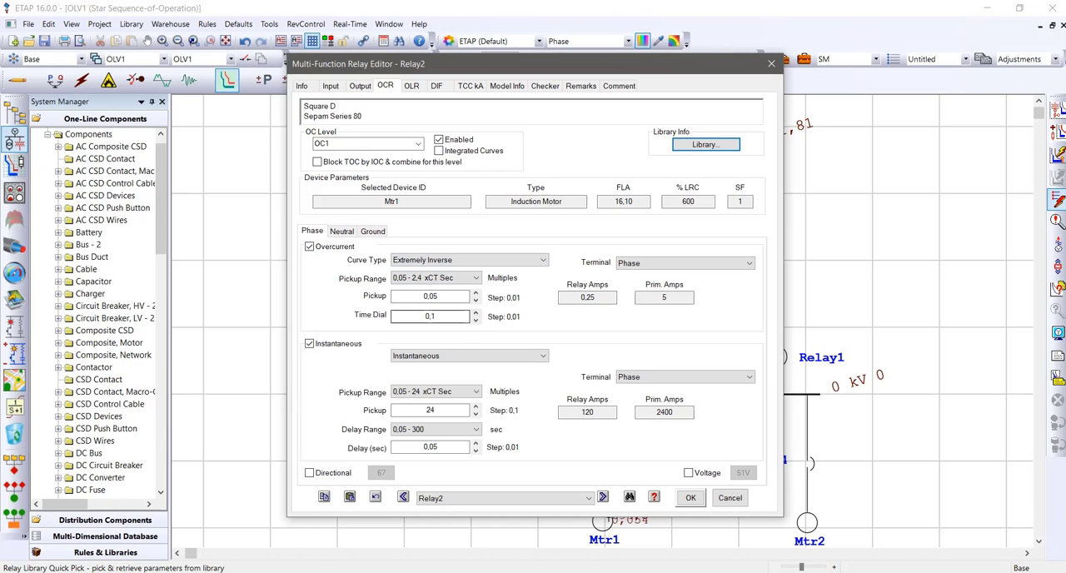
{"action": "left_click", "coordinate": [476, 311]}
{"action": "left_click", "coordinate": [470, 260]}
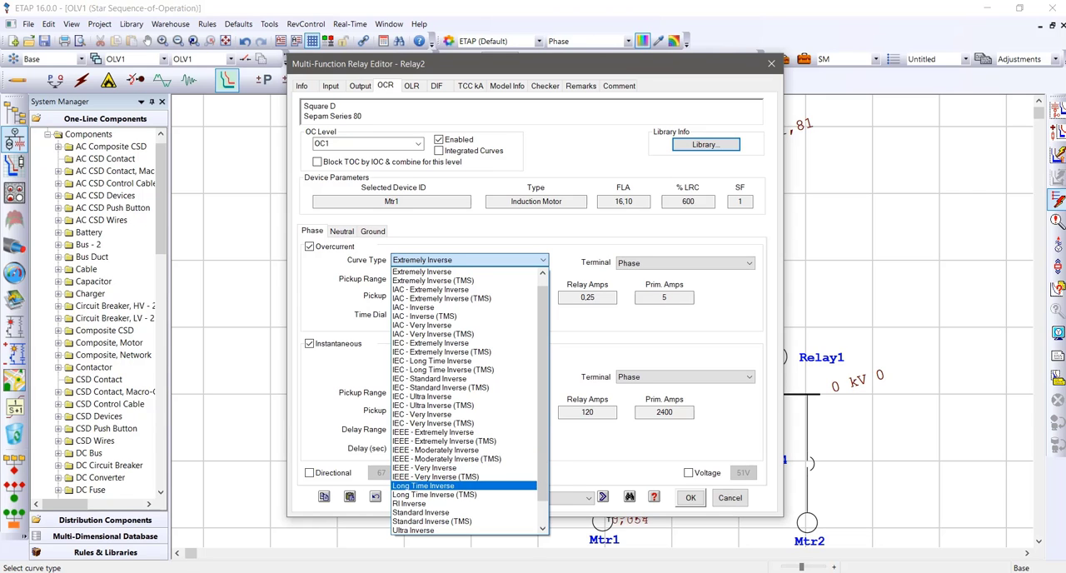
{"action": "left_click", "coordinate": [423, 485]}
{"action": "left_click", "coordinate": [690, 497]}
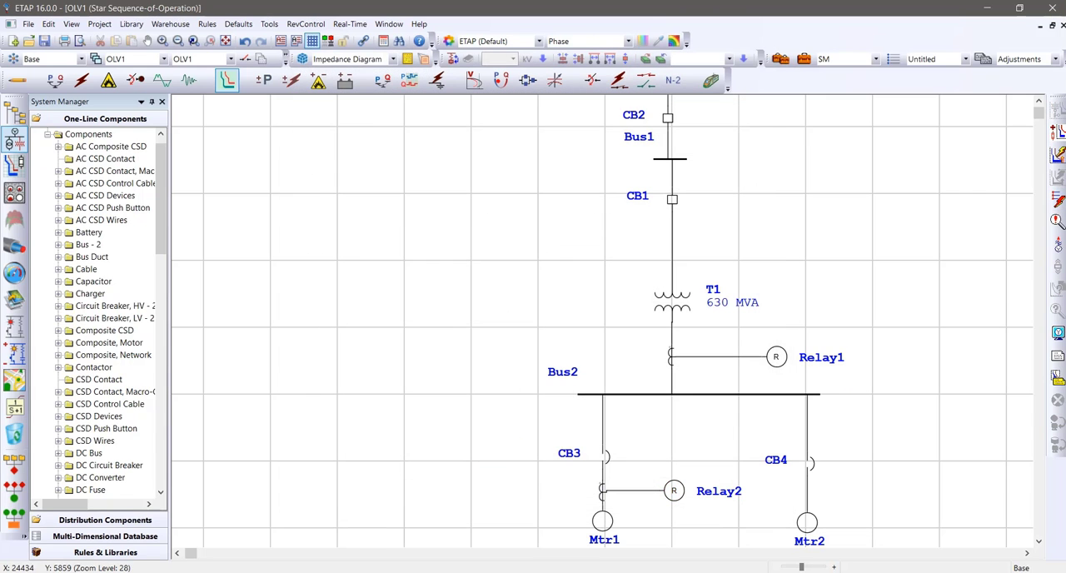
Reapply the fault between CT2 and Mtr1 with Relay2's revised curve and check CB3's operation
{"action": "left_click", "coordinate": [1056, 200]}
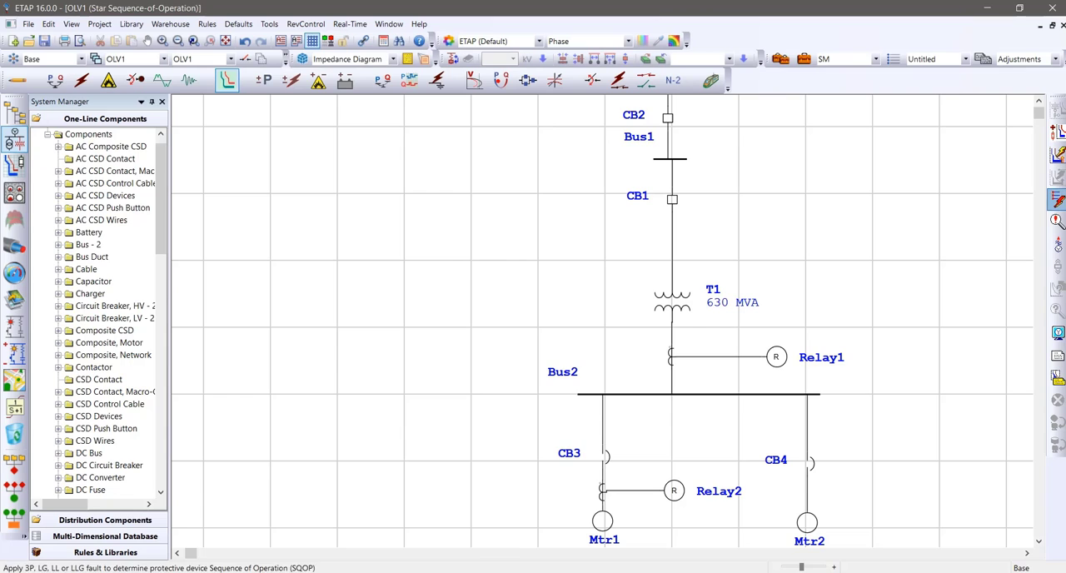
{"action": "left_click", "coordinate": [604, 489]}
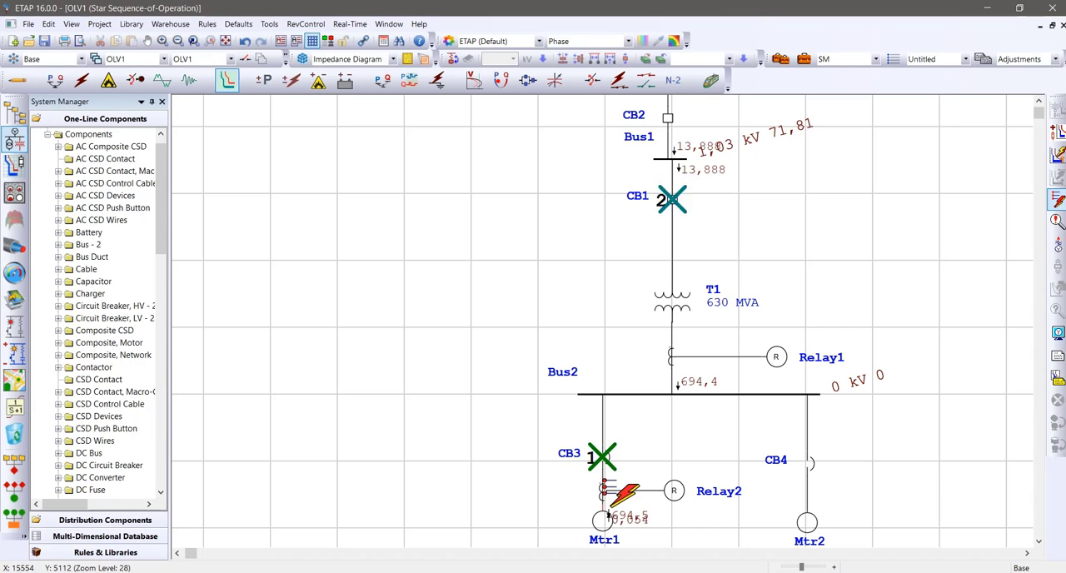
{"action": "mouse_move", "coordinate": [593, 457]}
Disable both the overcurrent and instantaneous phase elements in Relay2's OC1 settings
{"action": "double_click", "coordinate": [673, 490]}
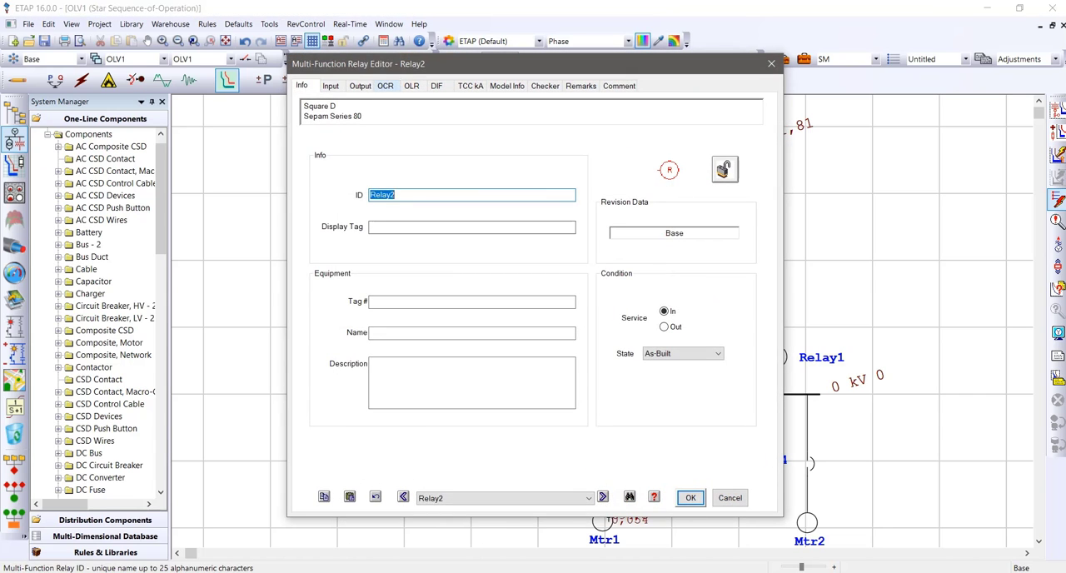
{"action": "left_click", "coordinate": [385, 85]}
{"action": "left_click", "coordinate": [308, 247]}
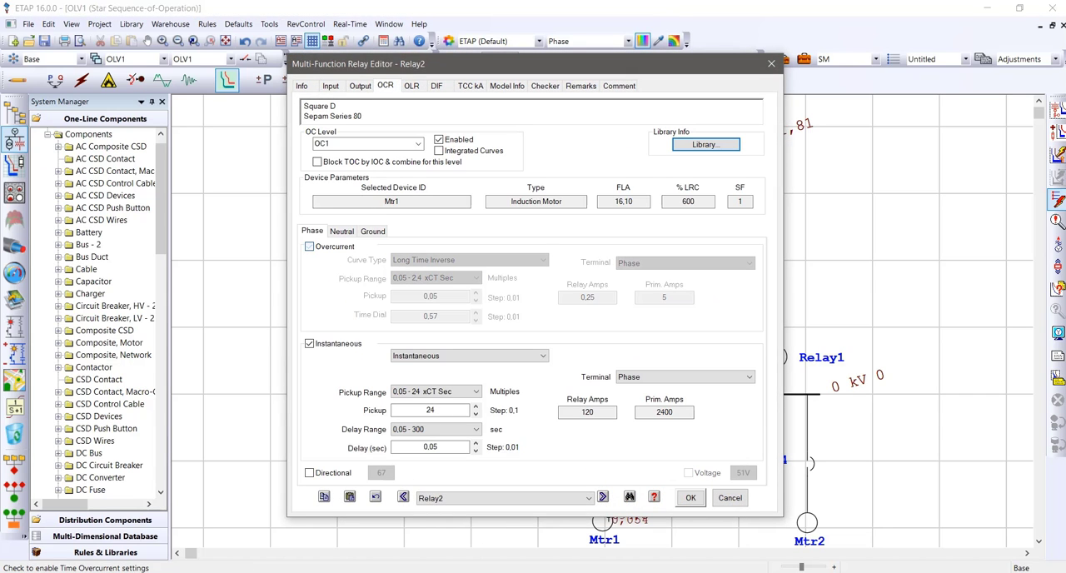
{"action": "left_click", "coordinate": [309, 343]}
{"action": "left_click", "coordinate": [691, 497]}
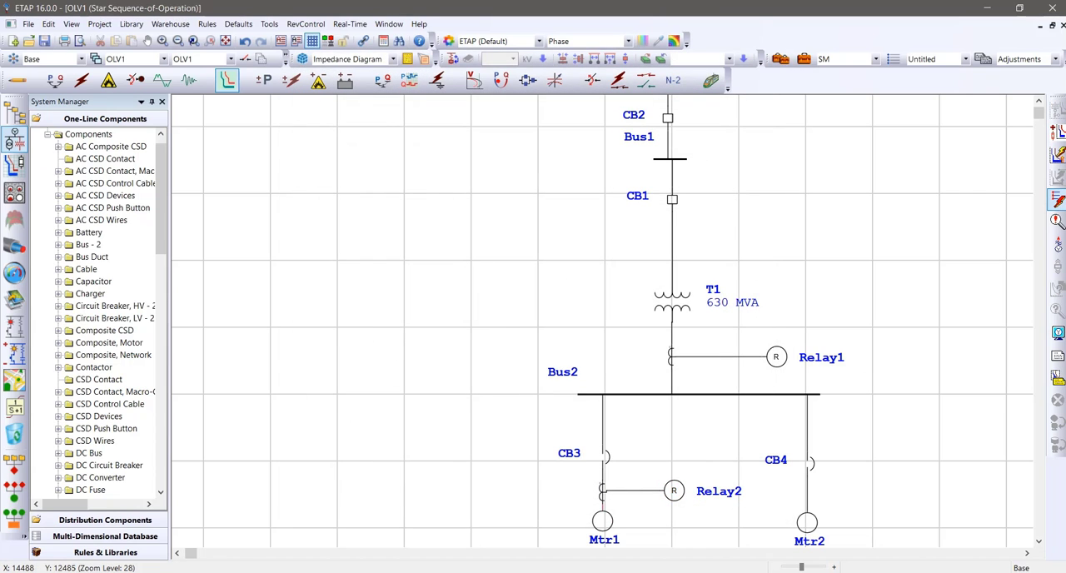
Simulate the CT2–Mtr1 fault with Relay2's overcurrent elements disabled, review the sequence-of-operation events report and close it
{"action": "left_click", "coordinate": [608, 495]}
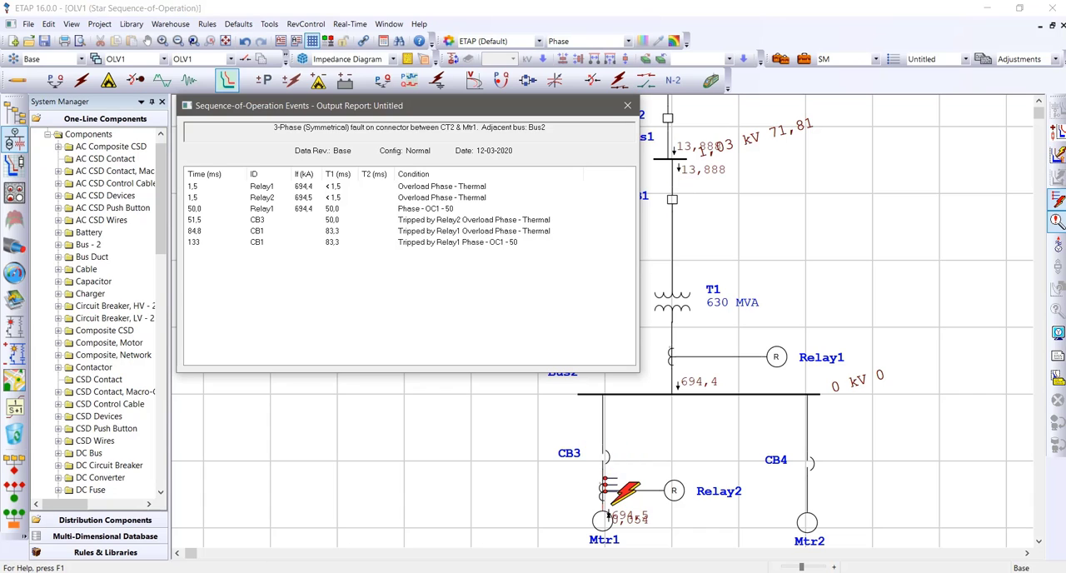
{"action": "left_click", "coordinate": [627, 105]}
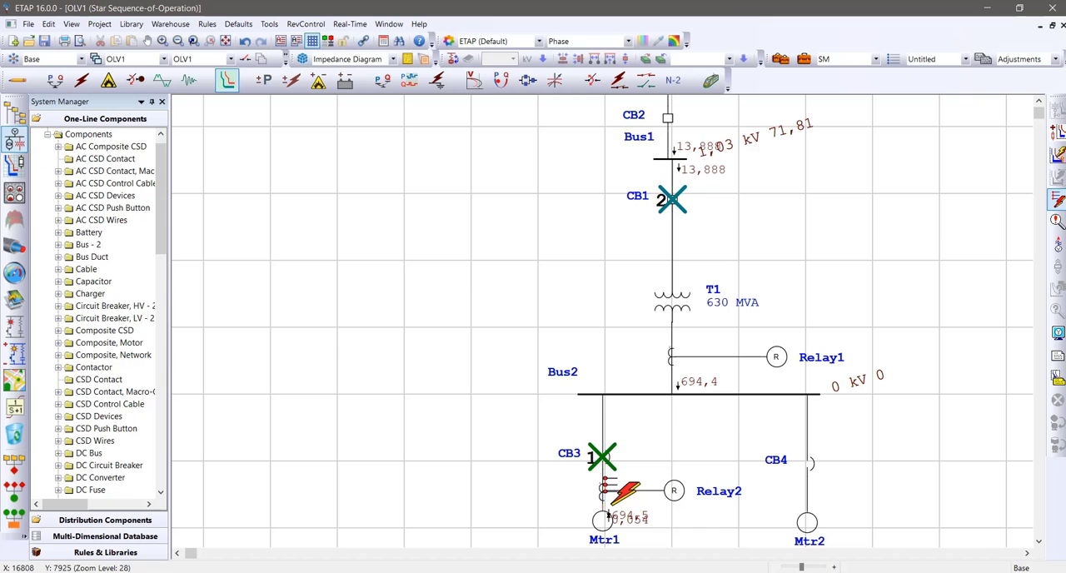
{"action": "left_click_drag", "start_coordinate": [191, 553], "coordinate": [193, 553]}
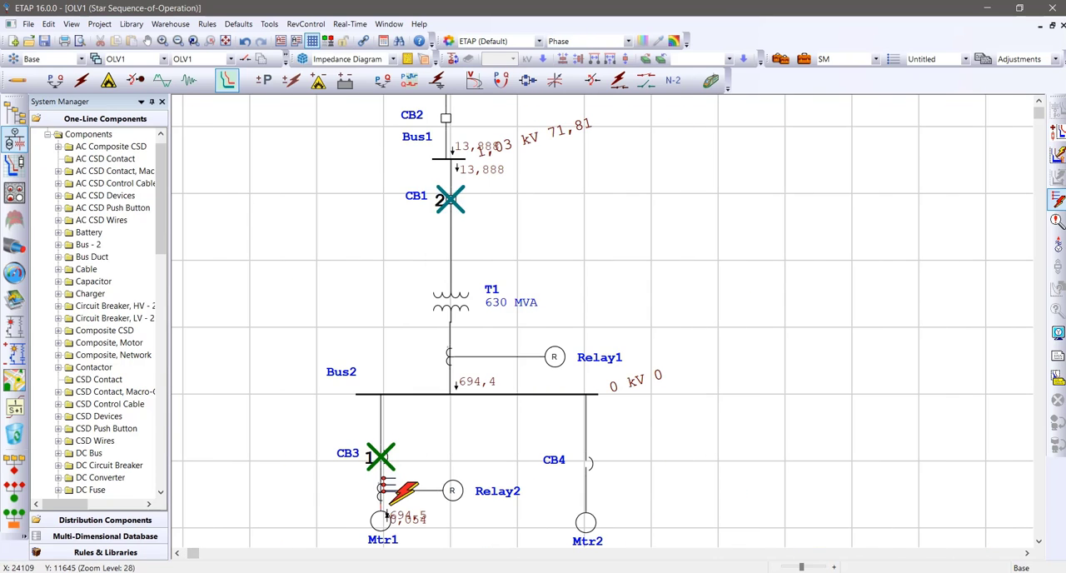
Switch to the PDF viewer and examine the exercise network diagram and its element parameters on page 4
{"action": "key", "text": "alt+Tab"}
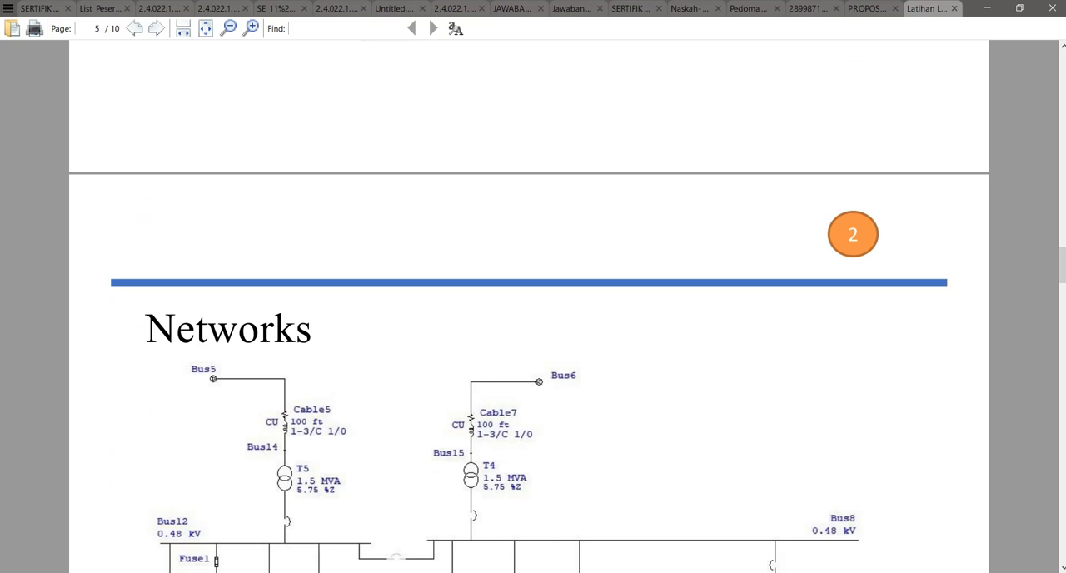
{"action": "scroll", "coordinate": [529, 306], "scroll_direction": "up", "scroll_amount": 10}
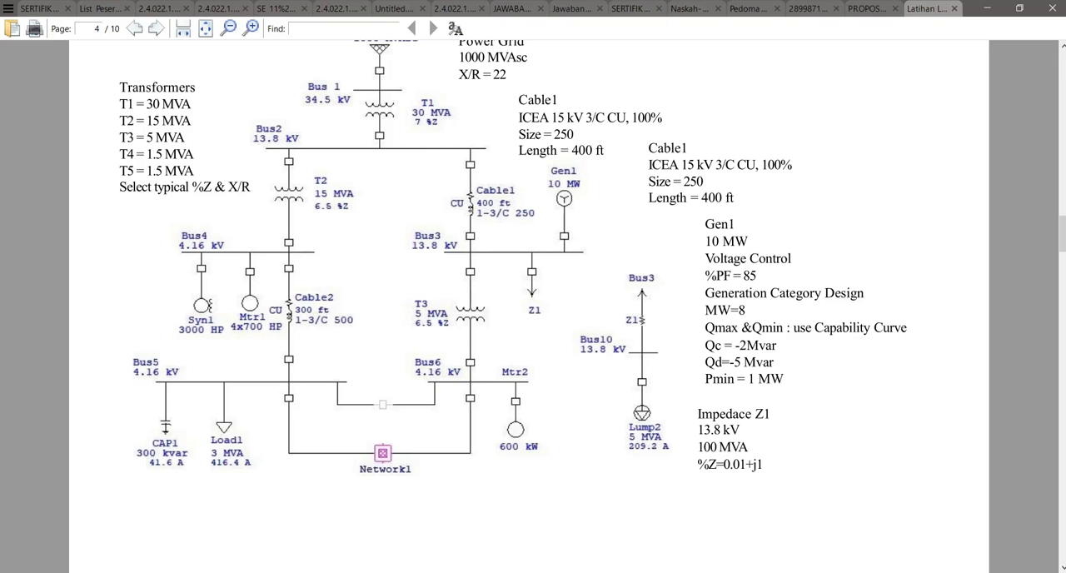
{"action": "scroll", "coordinate": [528, 307], "scroll_direction": "up", "scroll_amount": 2}
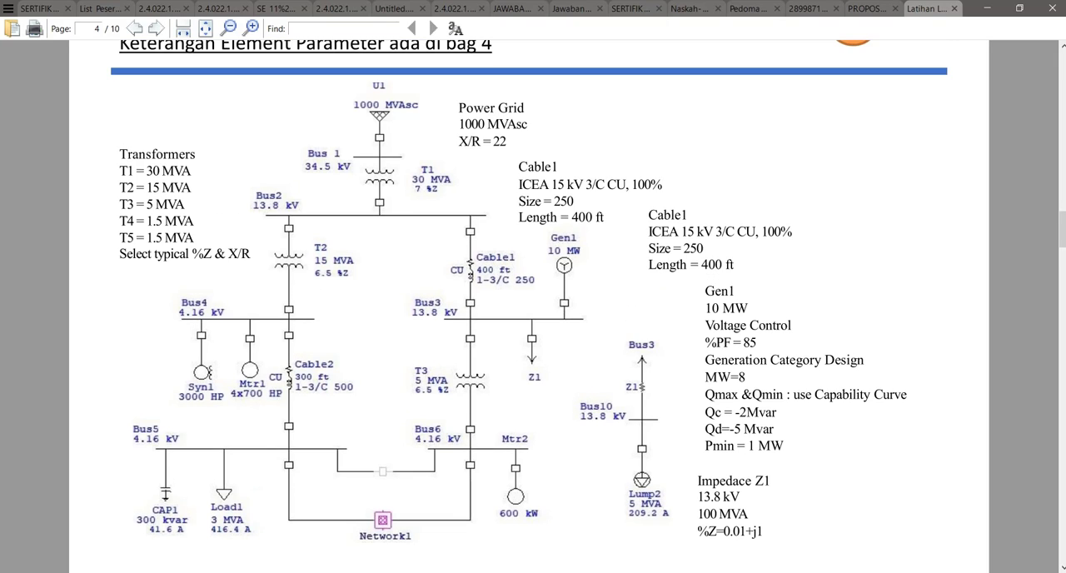
{"action": "scroll", "coordinate": [529, 307], "scroll_direction": "down", "scroll_amount": 1}
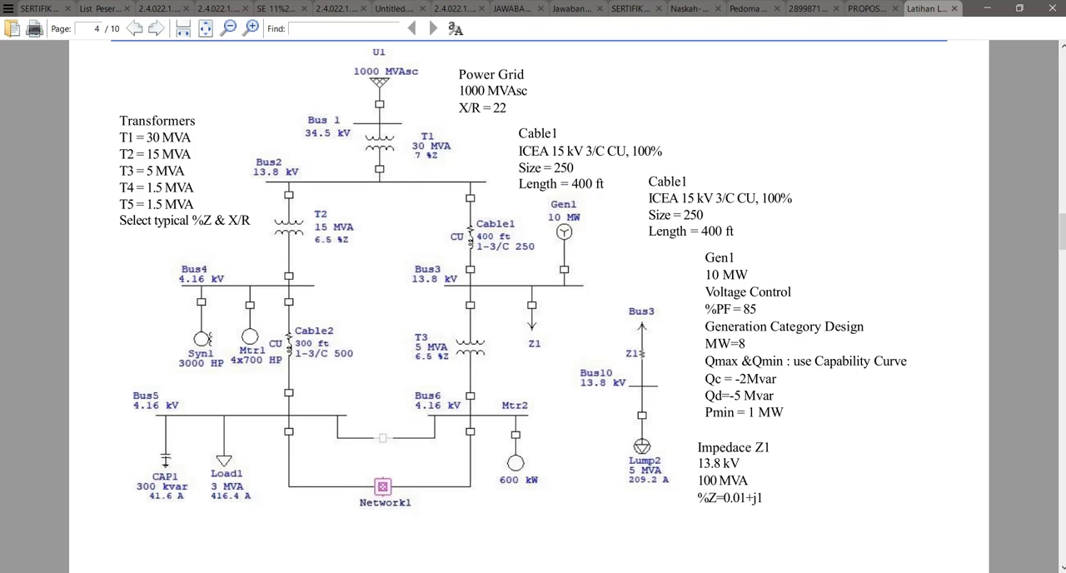
Examine the exercise network diagrams on pages 4 to 6, including the Networks page and the Cmtr1 load group
{"action": "scroll", "coordinate": [533, 300], "scroll_direction": "down", "scroll_amount": 3}
{"action": "scroll", "coordinate": [533, 300], "scroll_direction": "down", "scroll_amount": 15}
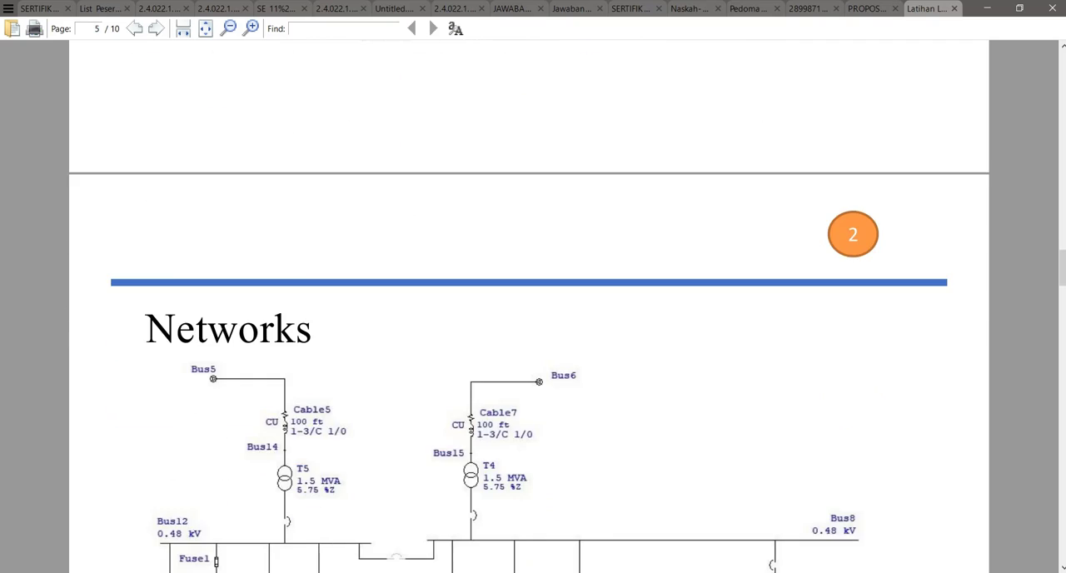
{"action": "scroll", "coordinate": [533, 300], "scroll_direction": "down", "scroll_amount": 2}
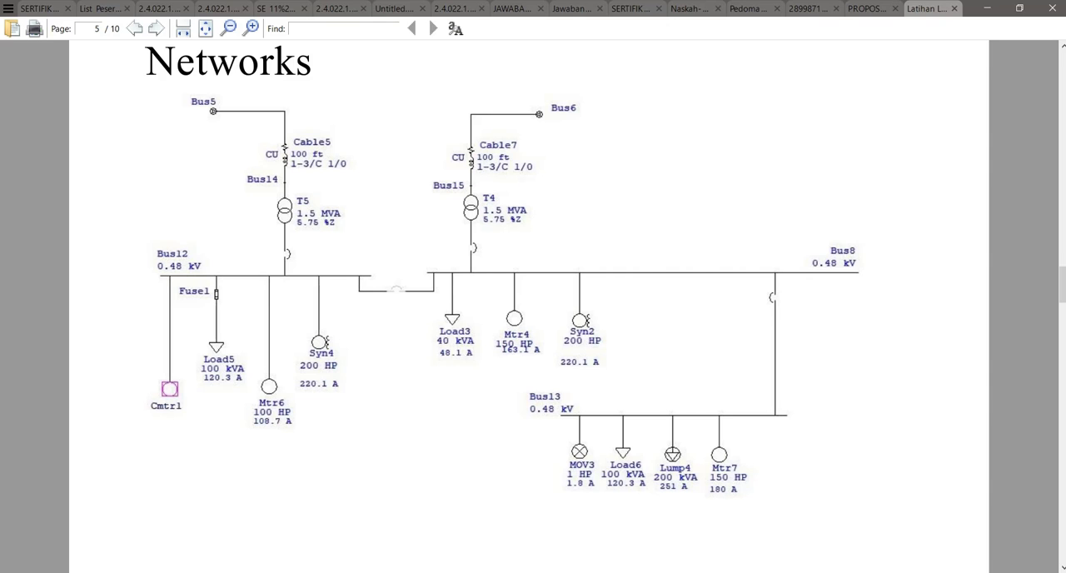
{"action": "scroll", "coordinate": [529, 299], "scroll_direction": "down", "scroll_amount": 10}
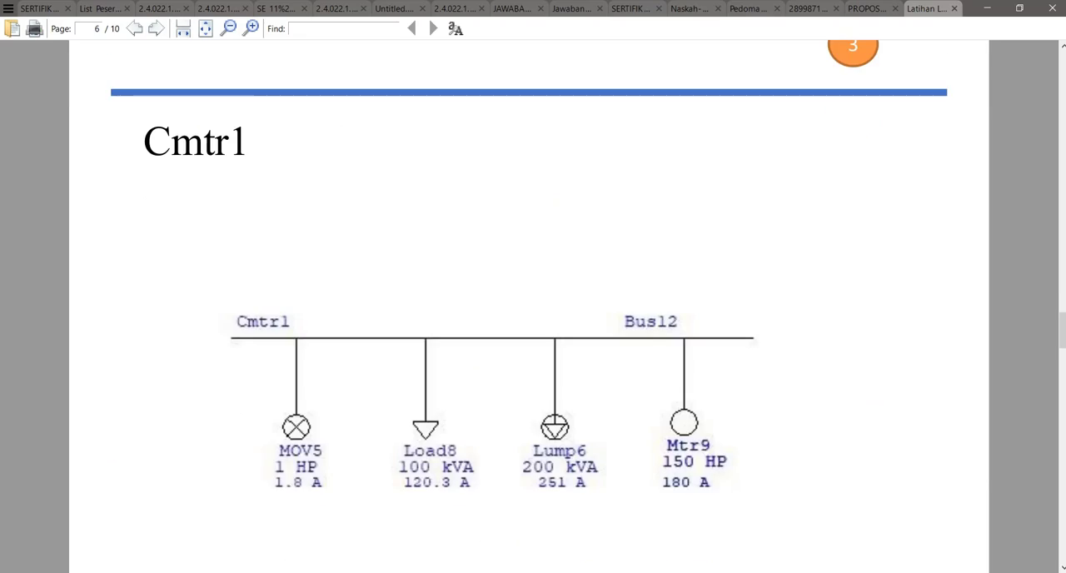
{"action": "scroll", "coordinate": [529, 306], "scroll_direction": "up", "scroll_amount": 10}
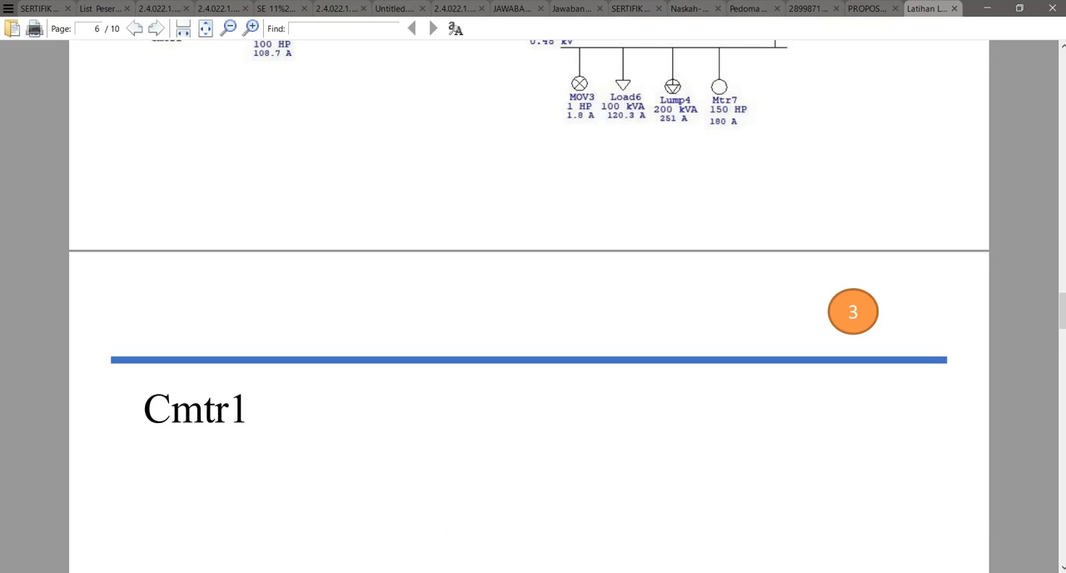
{"action": "scroll", "coordinate": [529, 307], "scroll_direction": "up", "scroll_amount": 5}
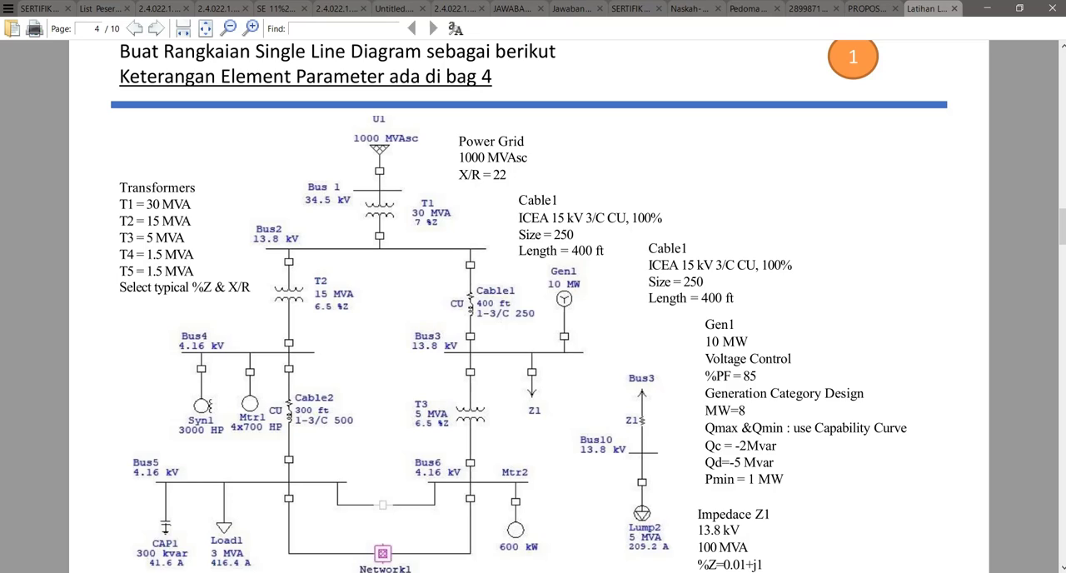
{"action": "scroll", "coordinate": [529, 306], "scroll_direction": "down", "scroll_amount": 1}
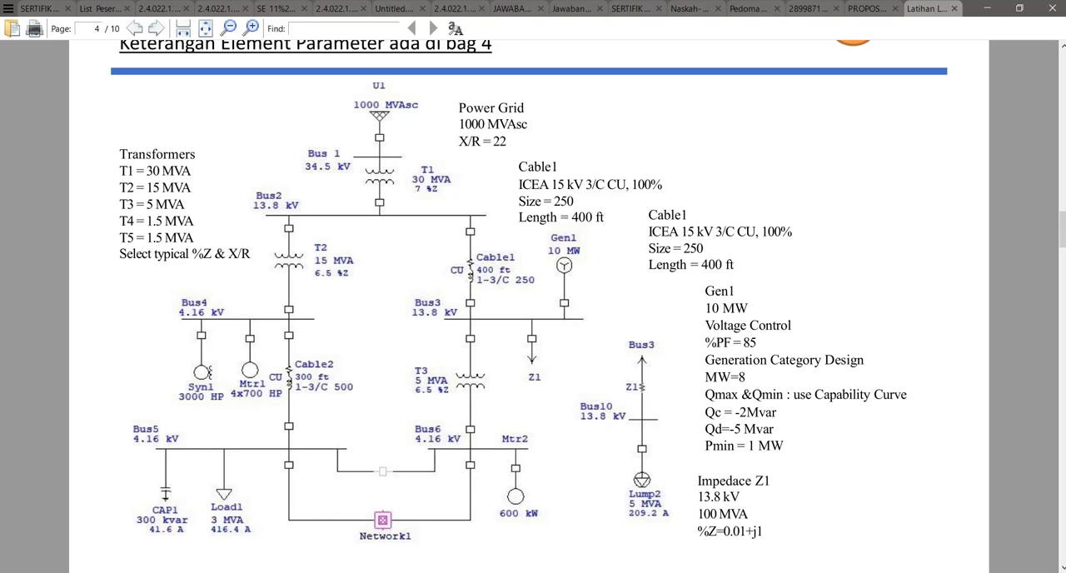
{"action": "scroll", "coordinate": [533, 308], "scroll_direction": "down", "scroll_amount": 15}
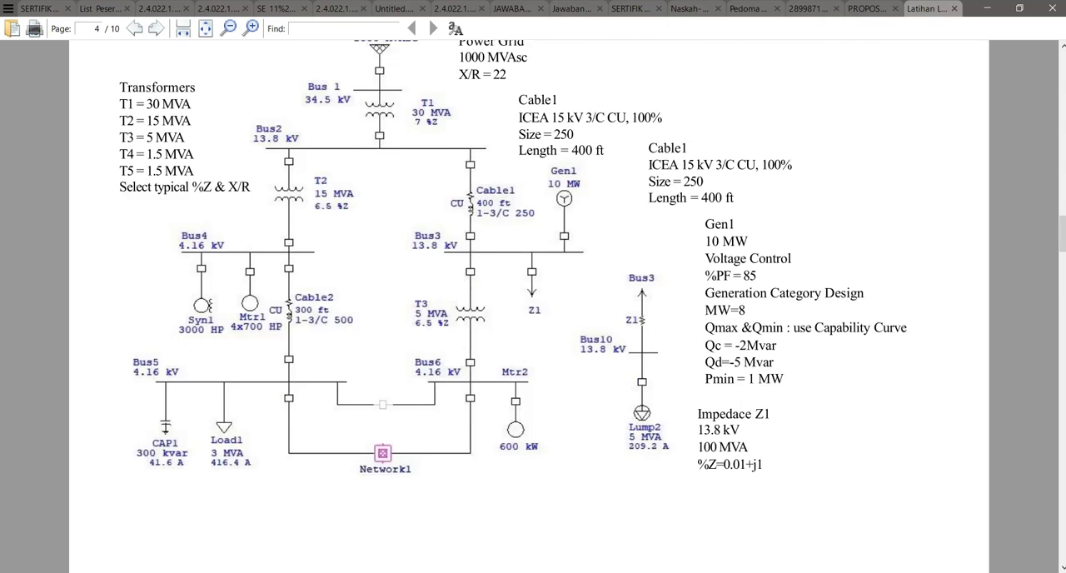
{"action": "scroll", "coordinate": [533, 308], "scroll_direction": "down", "scroll_amount": 15}
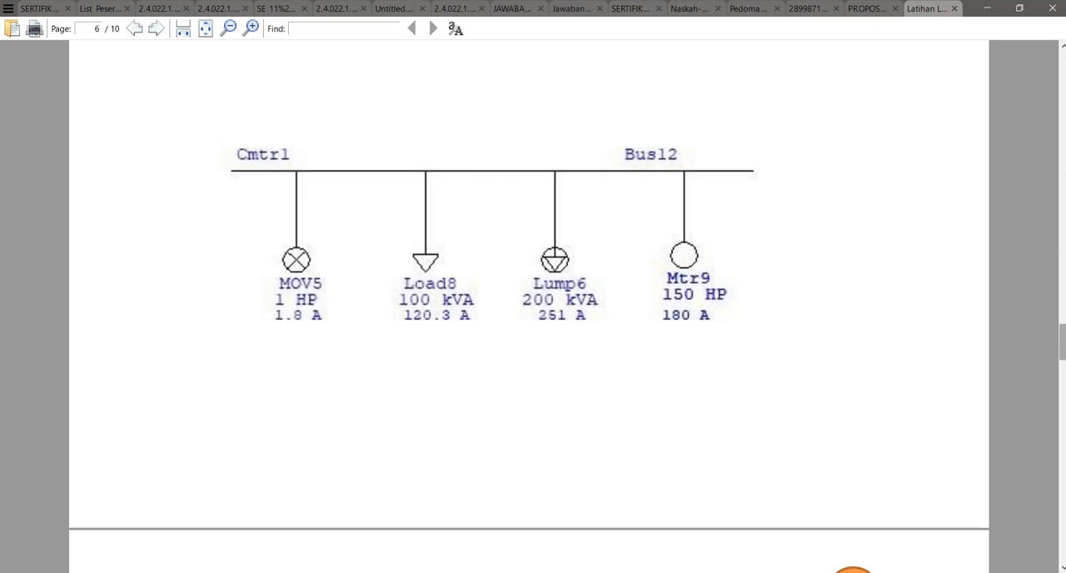
{"action": "scroll", "coordinate": [532, 308], "scroll_direction": "down", "scroll_amount": 15}
{"action": "scroll", "coordinate": [533, 308], "scroll_direction": "down", "scroll_amount": 15}
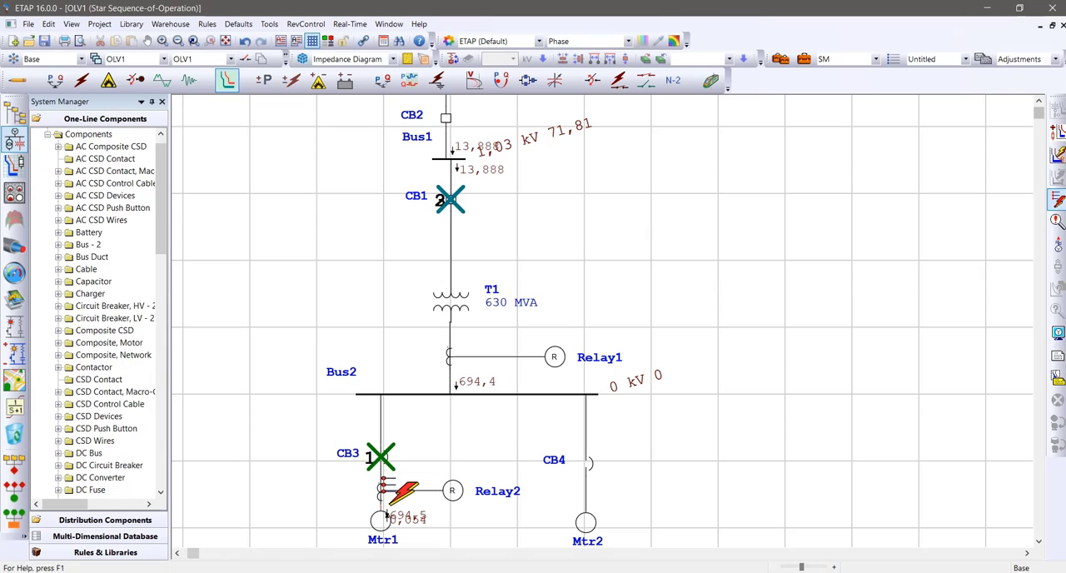
Switch back to ETAP and clear the simulated fault sequence from the one-line diagram
{"action": "left_click", "coordinate": [1057, 200]}
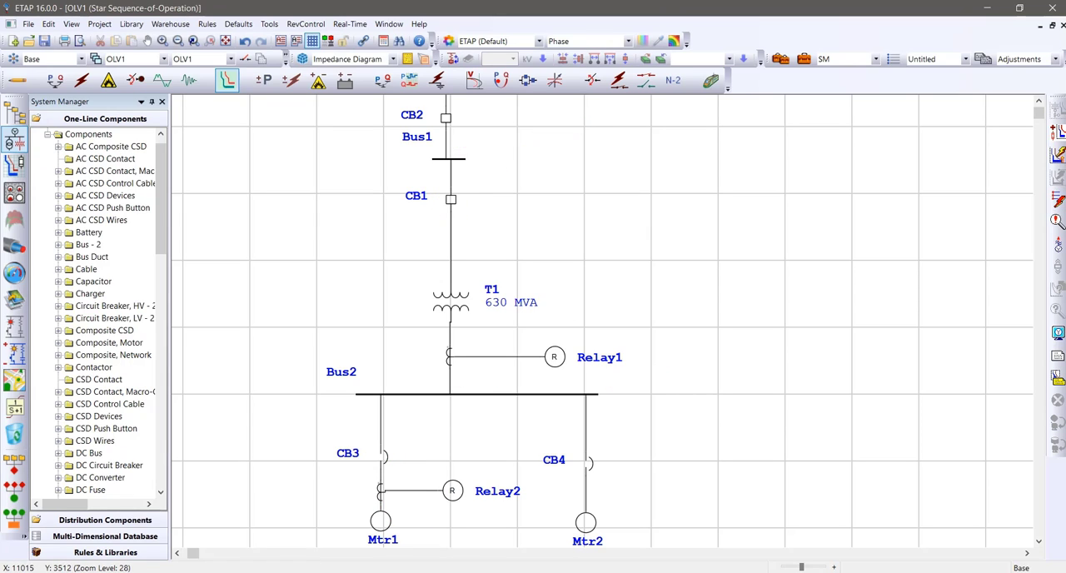
{"action": "scroll", "coordinate": [600, 320], "scroll_direction": "up", "scroll_amount": 3}
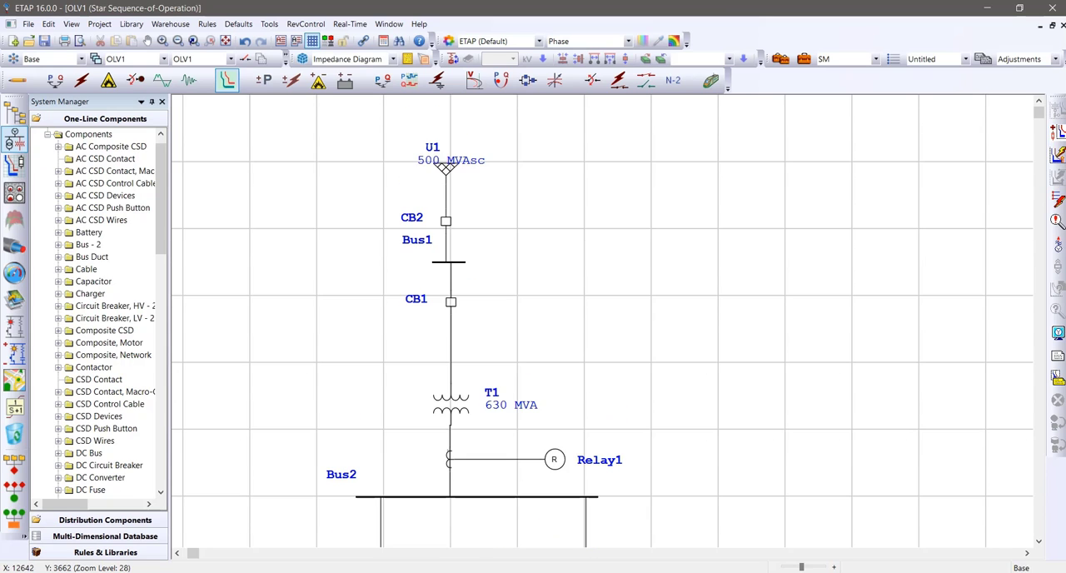
{"action": "scroll", "coordinate": [599, 321], "scroll_direction": "down", "scroll_amount": 6}
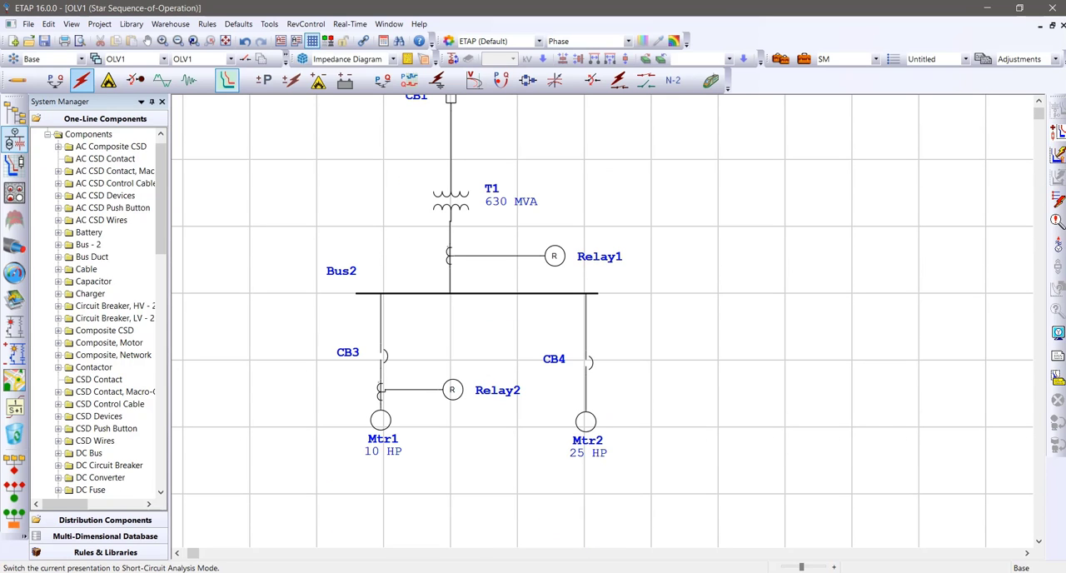
Try to run a maximum short-circuit calculation with the output file Untitled, and return to the one-line diagram
{"action": "left_click", "coordinate": [81, 80]}
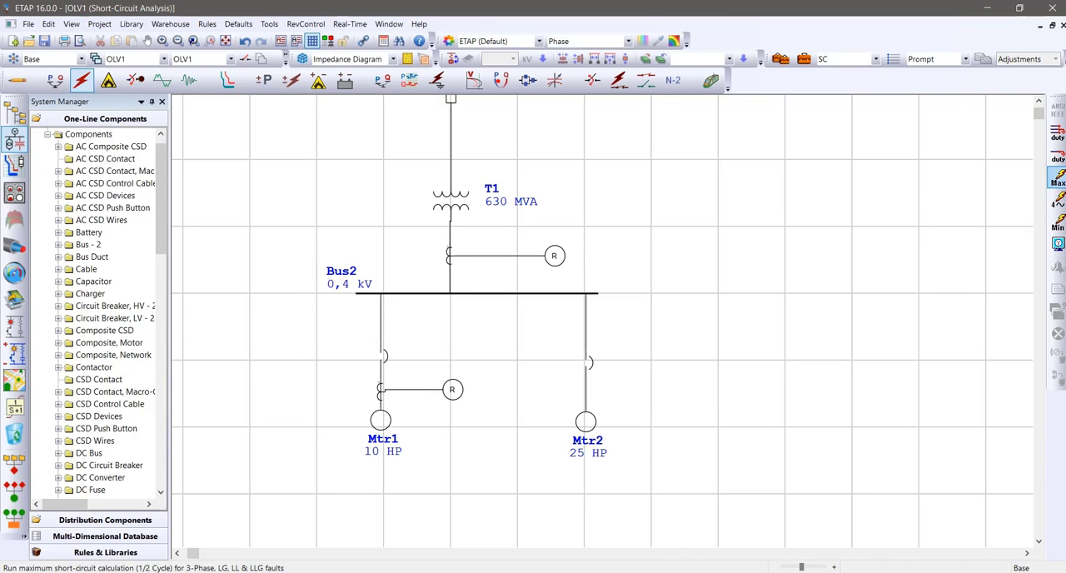
{"action": "left_click", "coordinate": [1057, 179]}
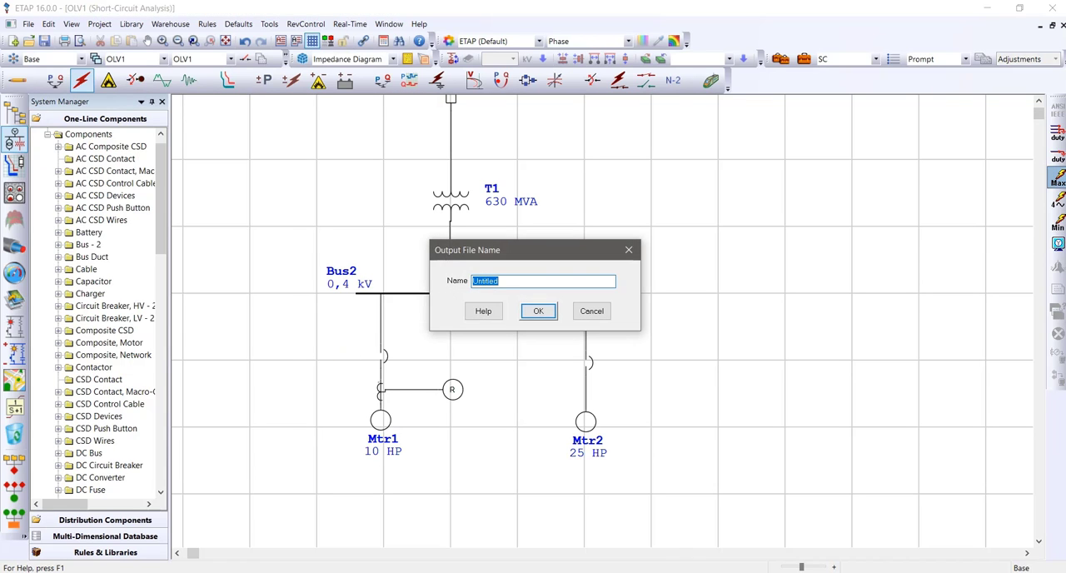
{"action": "left_click", "coordinate": [538, 311]}
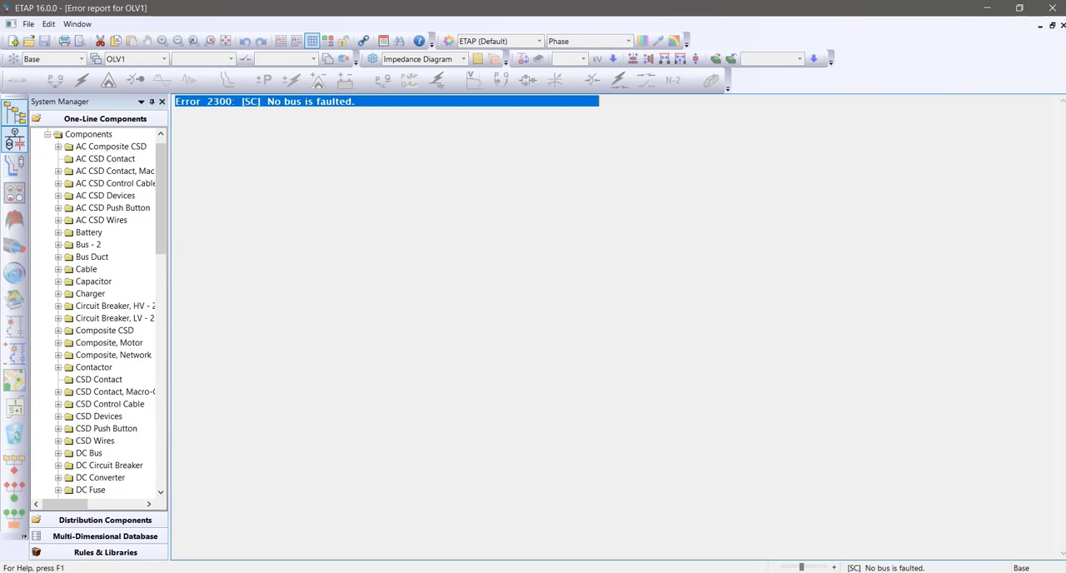
{"action": "left_click", "coordinate": [14, 140]}
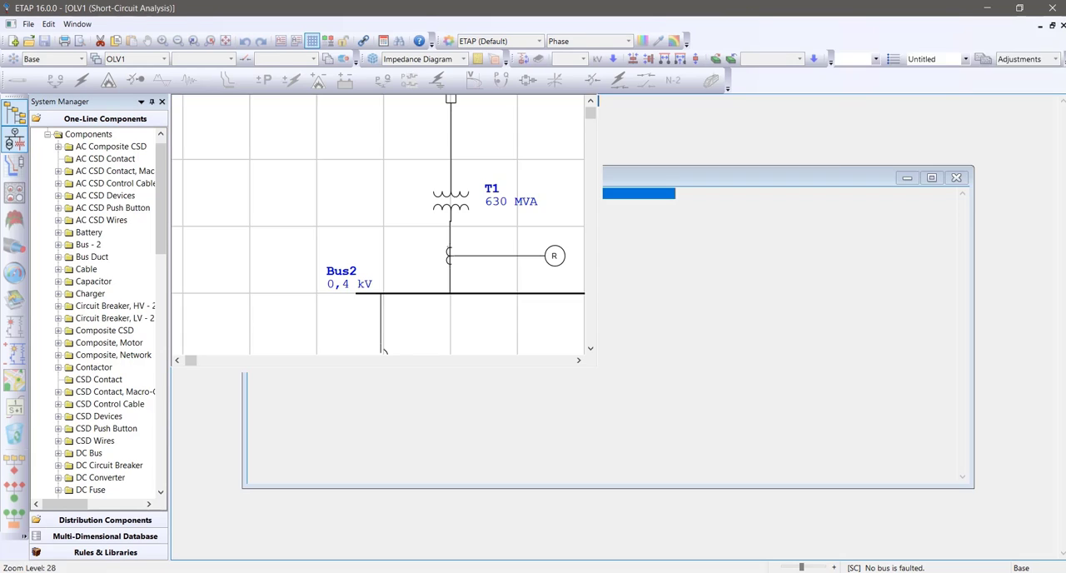
Examine the one-line diagram from U1 to the motors and browse the component categories for the available relay types
{"action": "scroll", "coordinate": [382, 358], "scroll_direction": "up", "scroll_amount": 5}
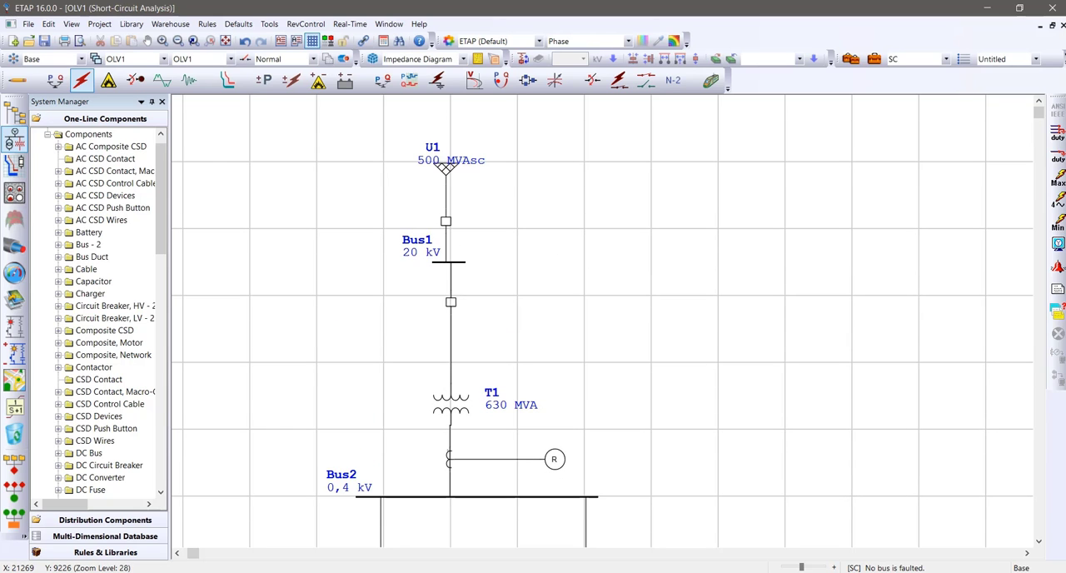
{"action": "scroll", "coordinate": [602, 321], "scroll_direction": "down", "scroll_amount": 3}
{"action": "scroll", "coordinate": [99, 312], "scroll_direction": "down", "scroll_amount": 3}
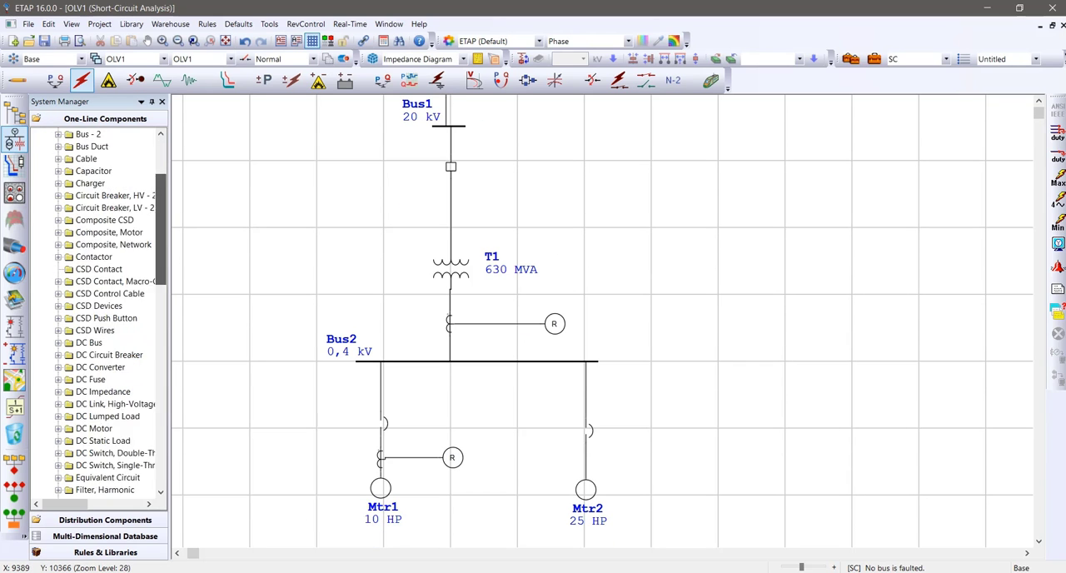
{"action": "scroll", "coordinate": [98, 313], "scroll_direction": "down", "scroll_amount": 15}
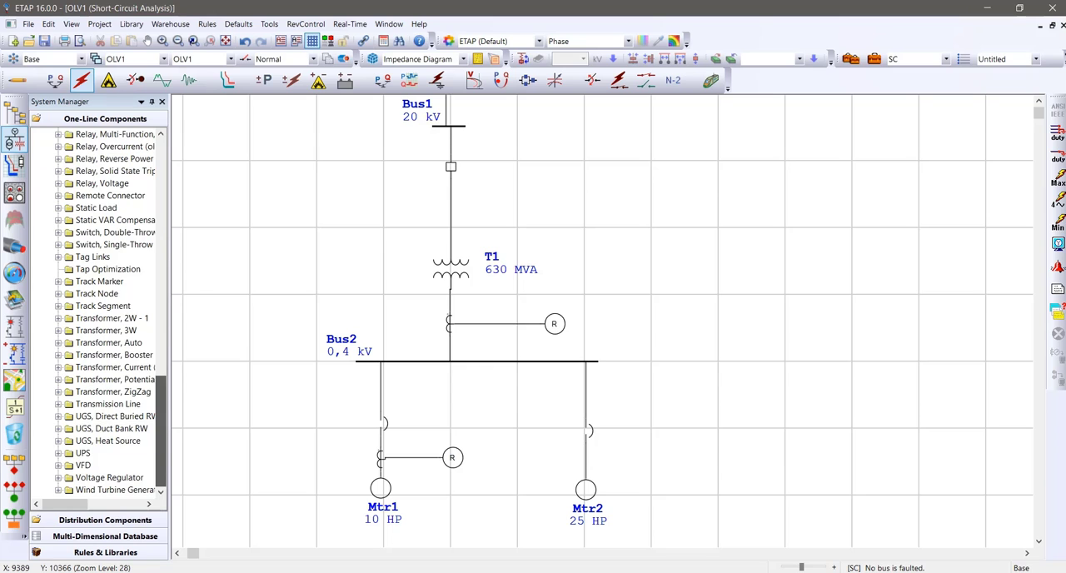
{"action": "scroll", "coordinate": [98, 329], "scroll_direction": "up", "scroll_amount": 15}
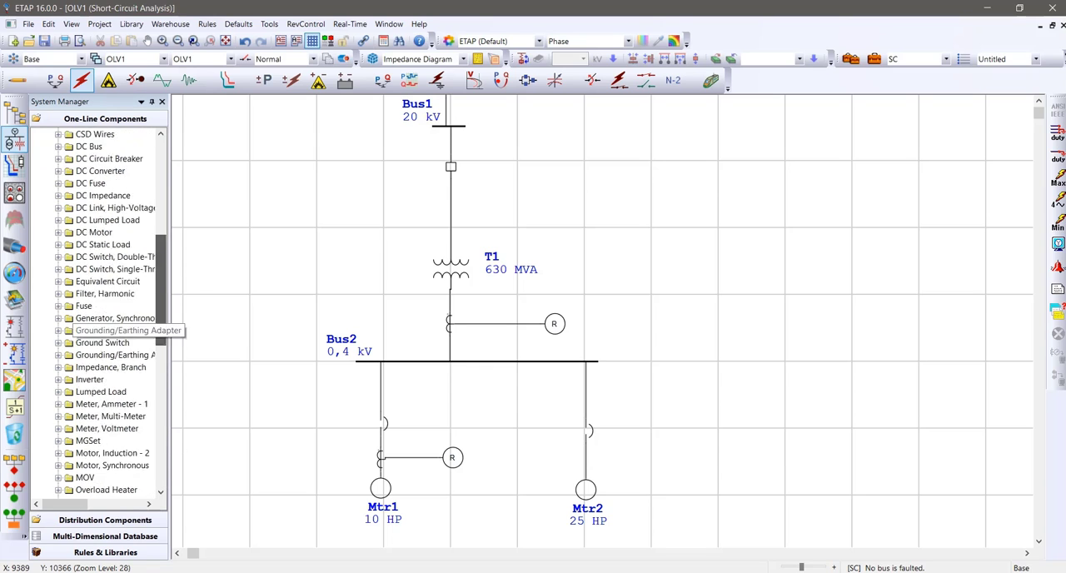
{"action": "scroll", "coordinate": [98, 330], "scroll_direction": "up", "scroll_amount": 9}
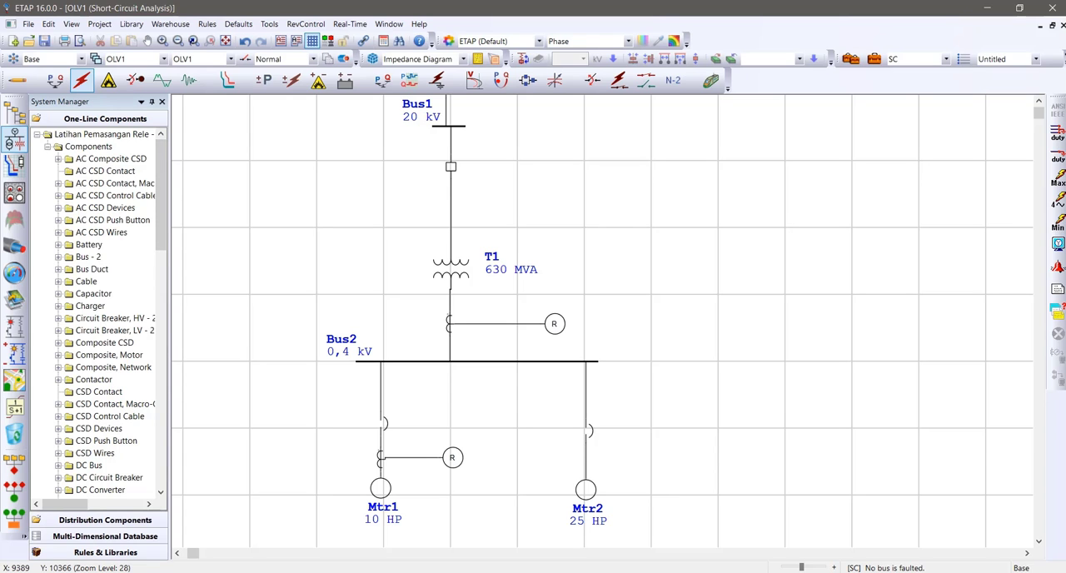
{"action": "left_click_drag", "start_coordinate": [160, 197], "coordinate": [161, 434]}
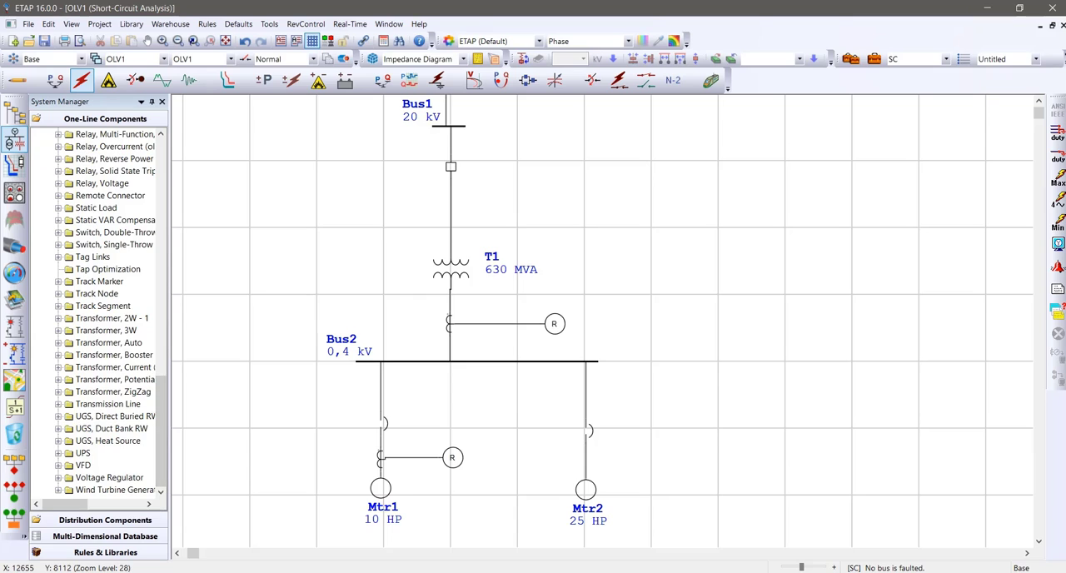
{"action": "scroll", "coordinate": [599, 321], "scroll_direction": "up", "scroll_amount": 3}
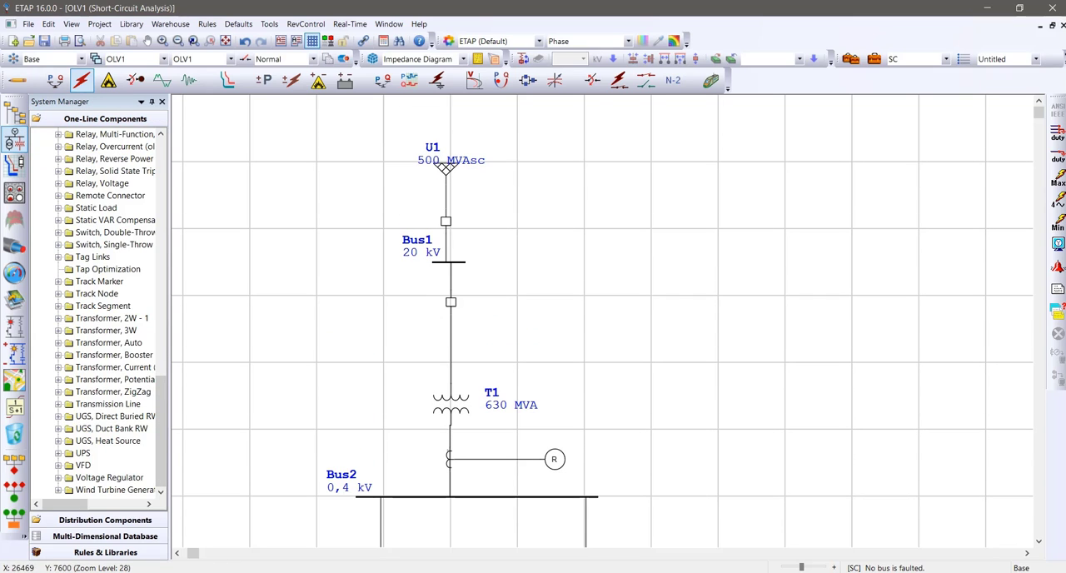
{"action": "scroll", "coordinate": [599, 321], "scroll_direction": "down", "scroll_amount": 3}
{"action": "scroll", "coordinate": [599, 320], "scroll_direction": "down", "scroll_amount": 7}
{"action": "scroll", "coordinate": [599, 321], "scroll_direction": "up", "scroll_amount": 6}
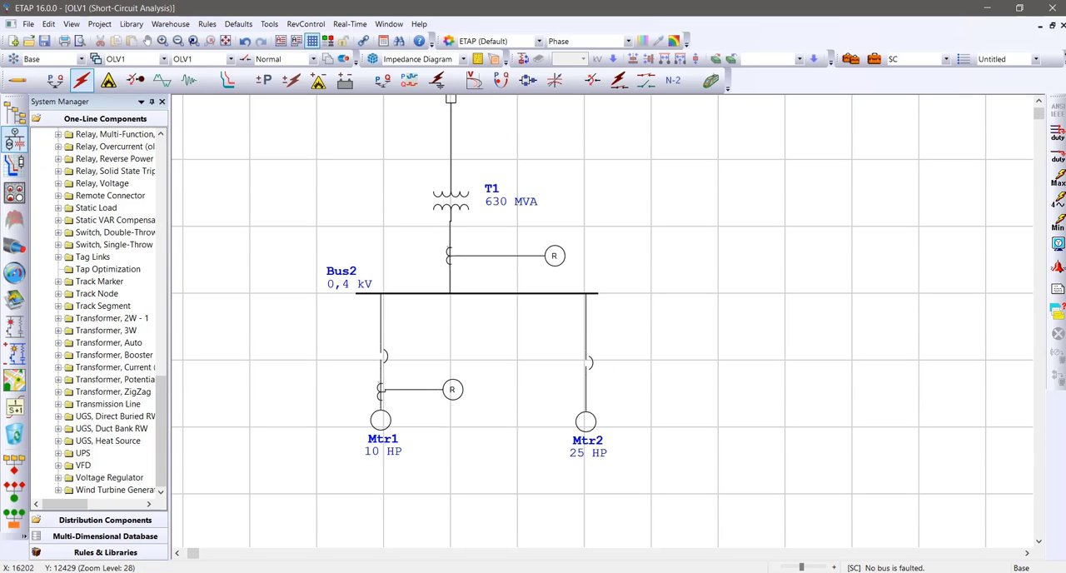
{"action": "scroll", "coordinate": [602, 321], "scroll_direction": "up", "scroll_amount": 9}
{"action": "scroll", "coordinate": [602, 316], "scroll_direction": "up", "scroll_amount": 5}
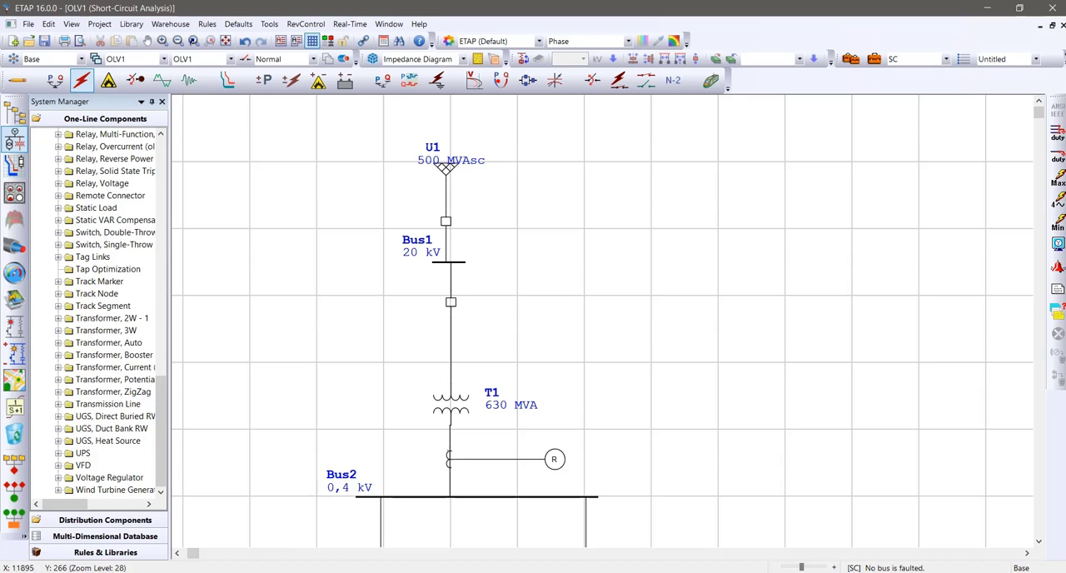
{"action": "scroll", "coordinate": [602, 320], "scroll_direction": "down", "scroll_amount": 2}
{"action": "scroll", "coordinate": [602, 321], "scroll_direction": "down", "scroll_amount": 2}
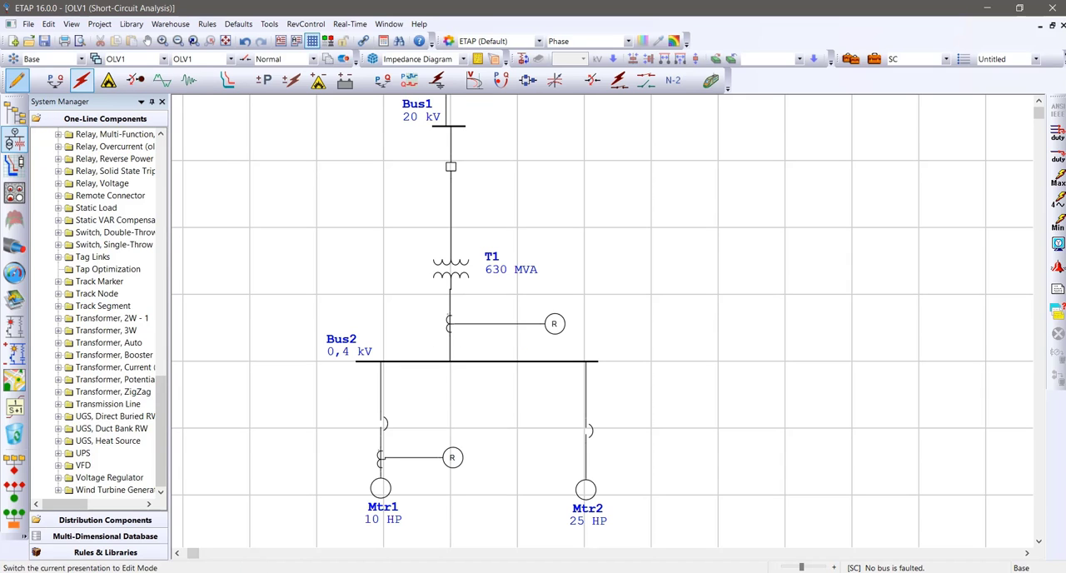
In edit mode, place a 27/59 voltage relay beside Mtr2 and connect it to a new potential transformer between CB4 and Mtr2
{"action": "left_click", "coordinate": [18, 80]}
{"action": "scroll", "coordinate": [583, 321], "scroll_direction": "down", "scroll_amount": 2}
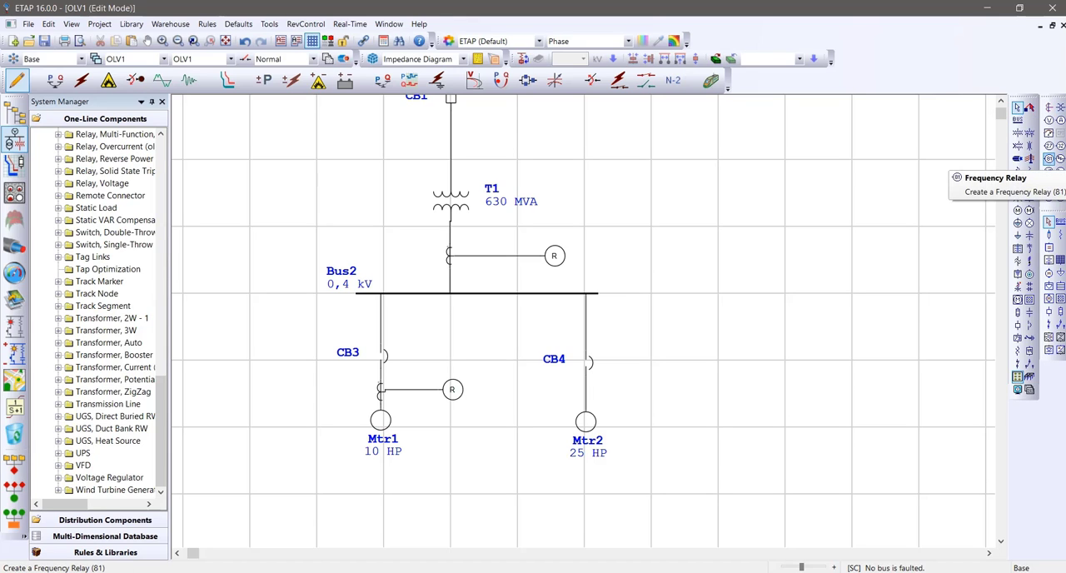
{"action": "left_click", "coordinate": [1049, 146]}
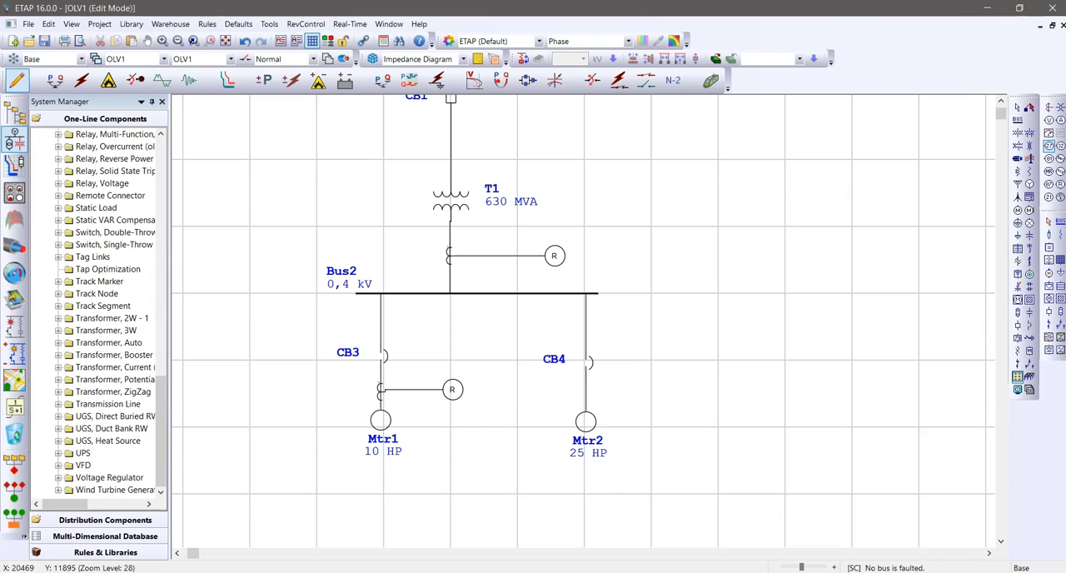
{"action": "left_click", "coordinate": [649, 388]}
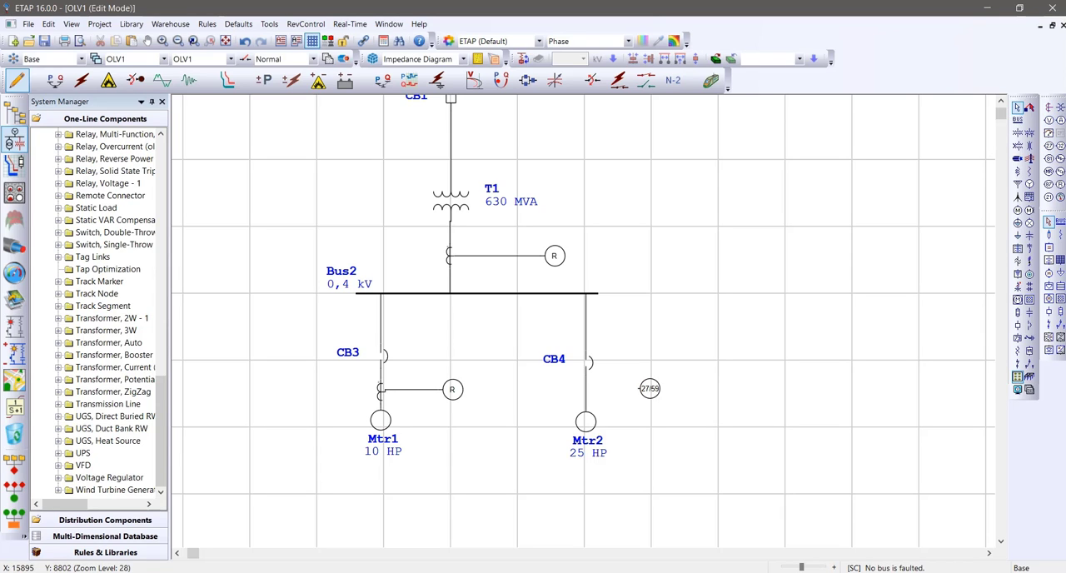
{"action": "left_click", "coordinate": [1060, 107]}
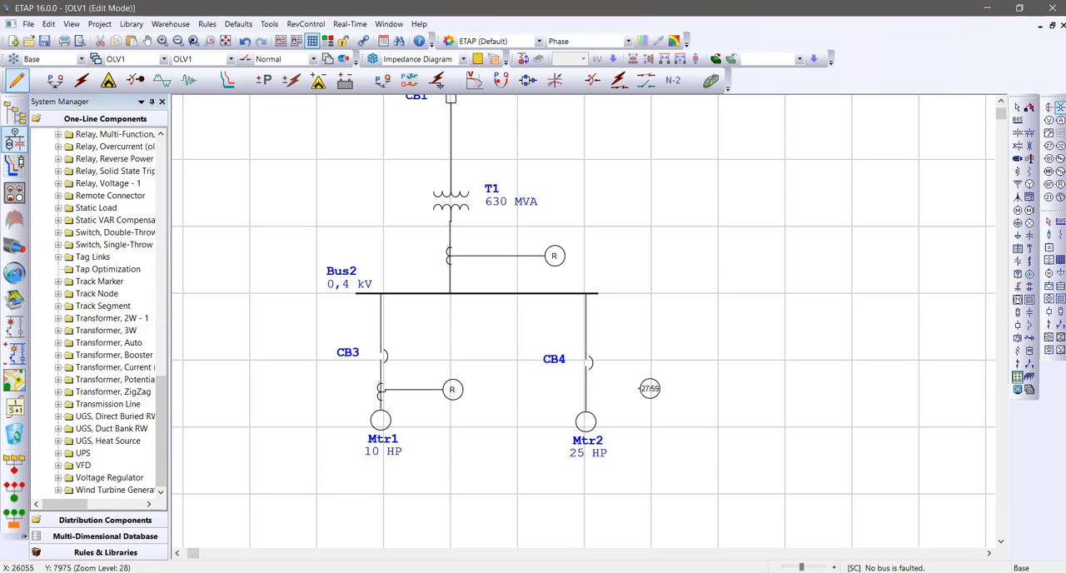
{"action": "left_click", "coordinate": [585, 389]}
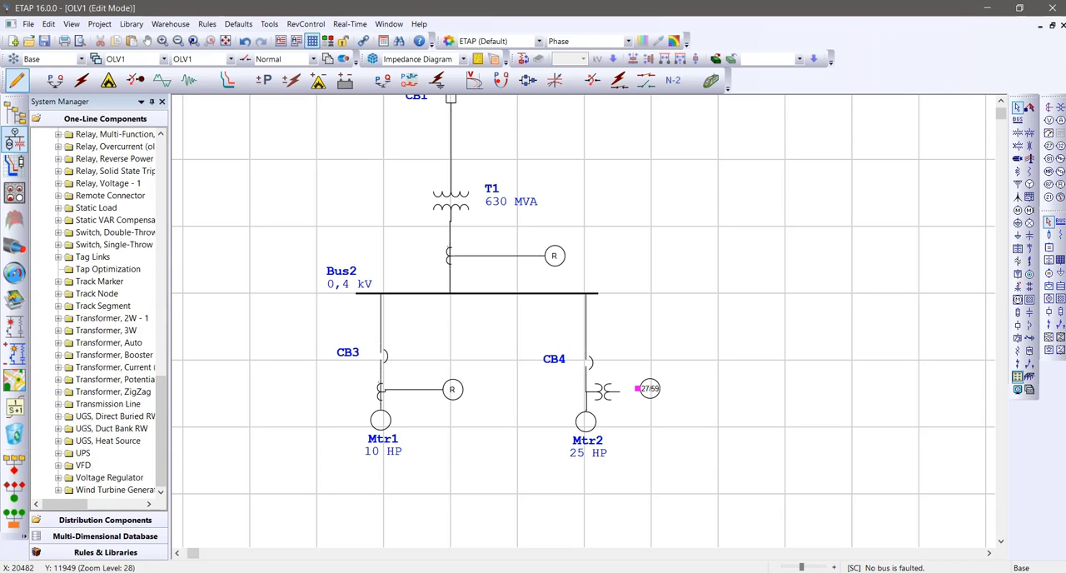
{"action": "left_click_drag", "start_coordinate": [649, 388], "coordinate": [711, 391]}
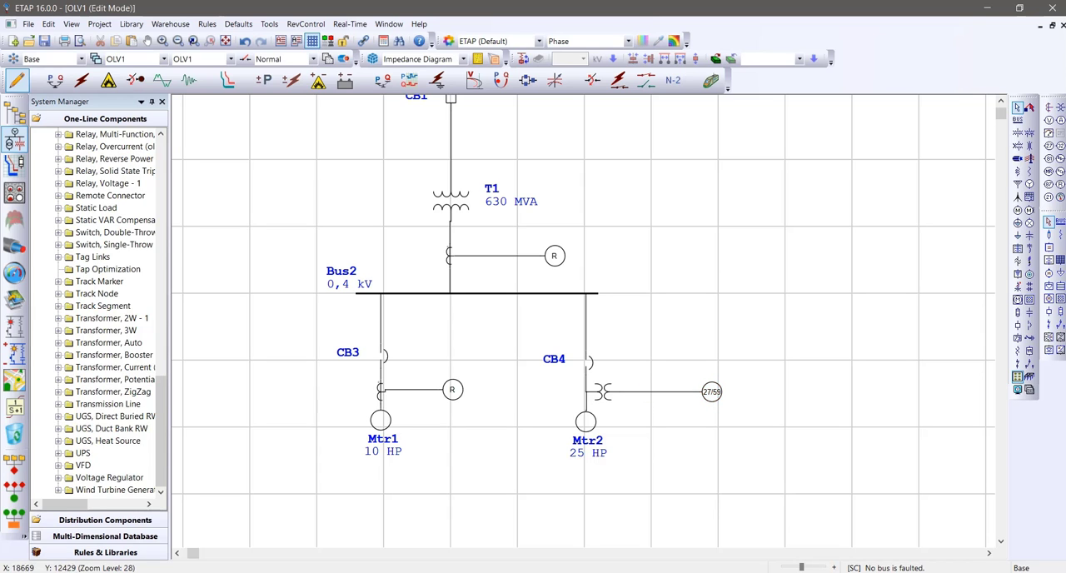
Set the secondary voltage rating of the potential transformer beside Mtr2 to 220 V
{"action": "double_click", "coordinate": [603, 392]}
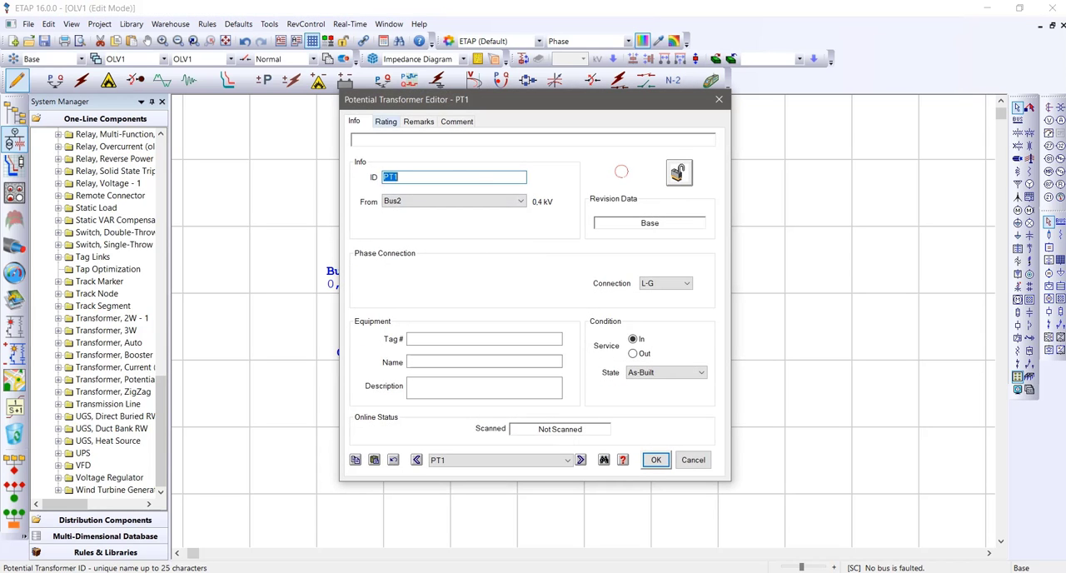
{"action": "left_click", "coordinate": [386, 120]}
{"action": "left_click", "coordinate": [449, 184]}
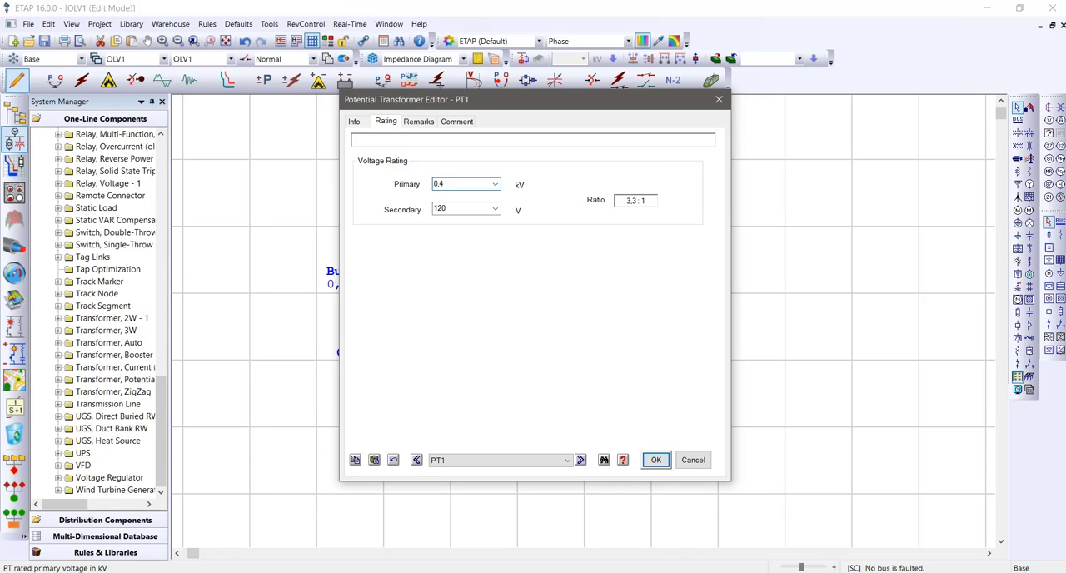
{"action": "key", "text": "Tab"}
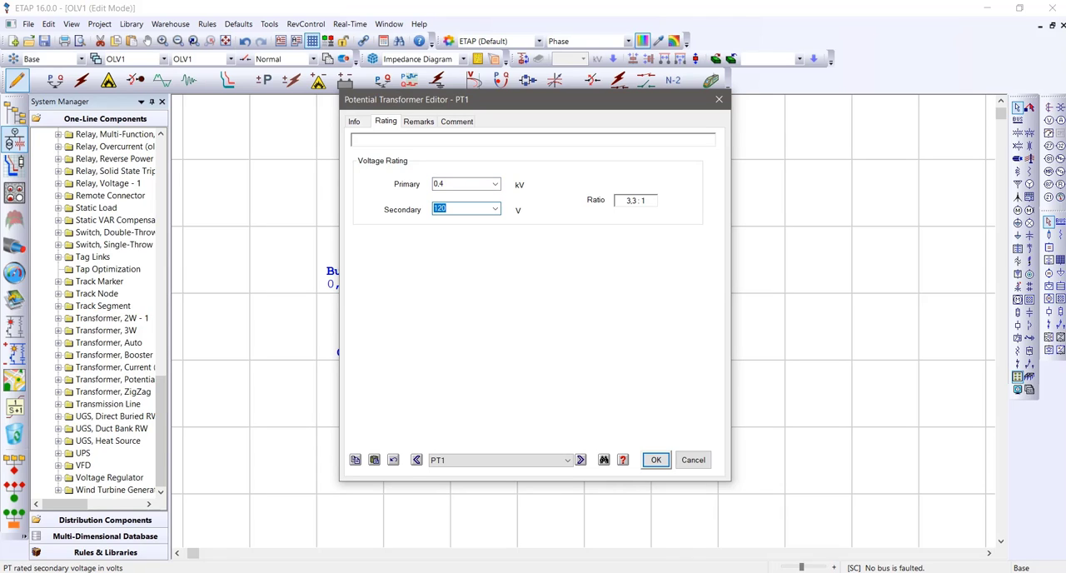
{"action": "type", "text": "220"}
{"action": "left_click", "coordinate": [656, 460]}
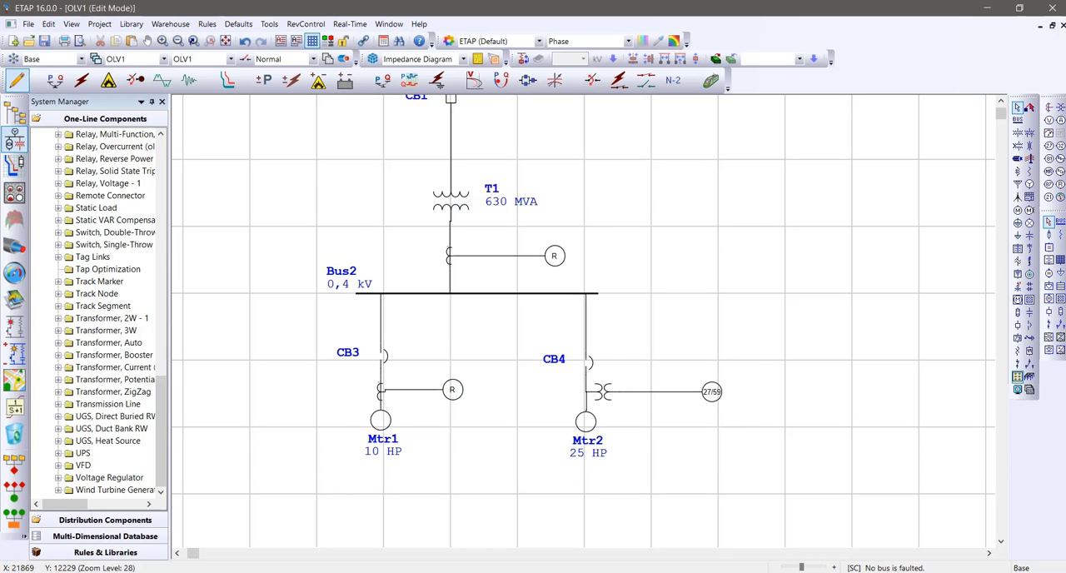
Add an overvoltage (59) interlock to the voltage relay that opens CB4 at 110 V% with a 0.1 time delay
{"action": "double_click", "coordinate": [713, 393]}
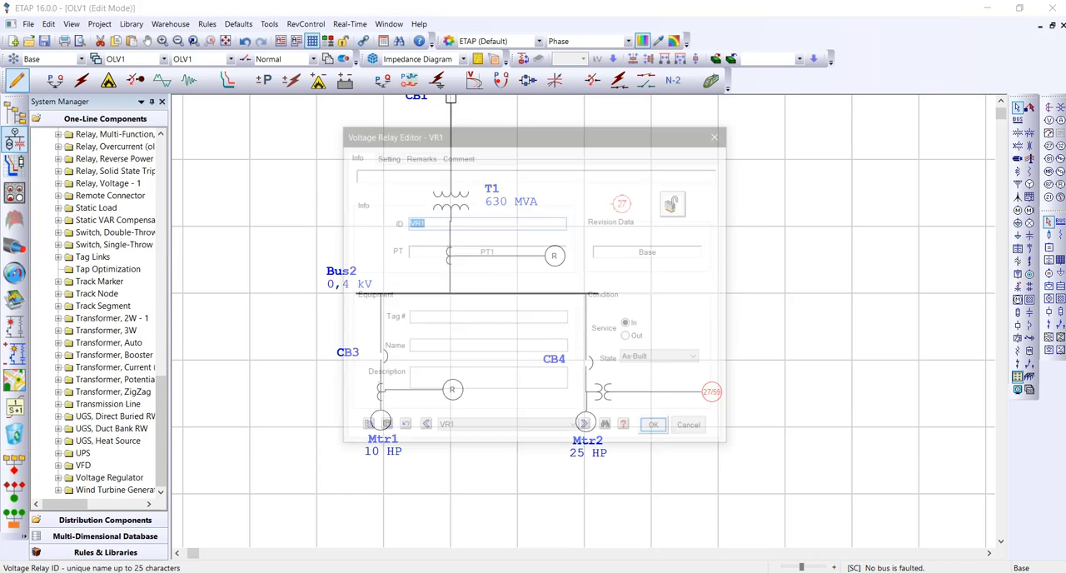
{"action": "left_click", "coordinate": [384, 156]}
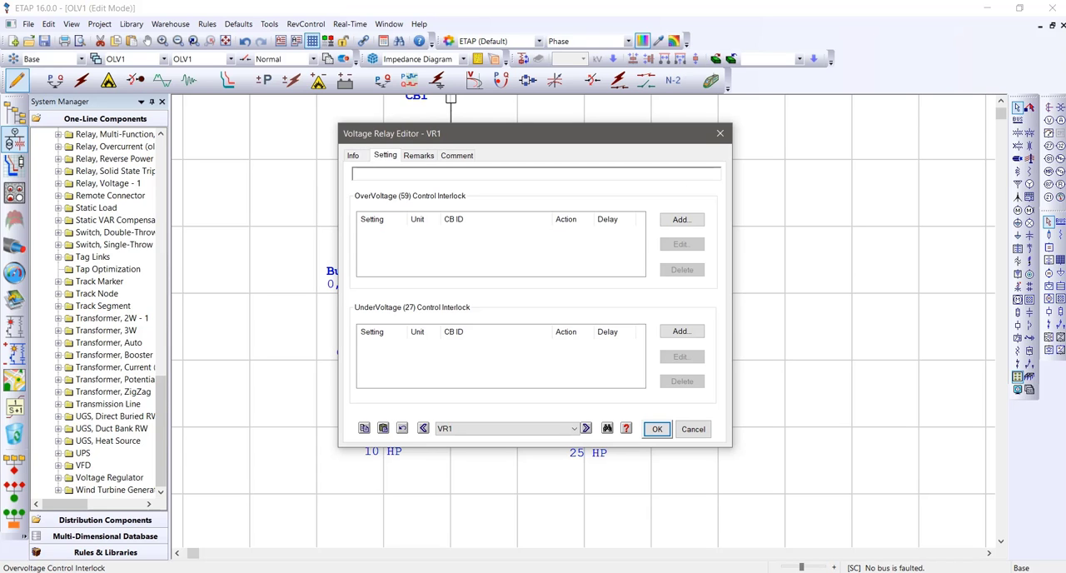
{"action": "left_click_drag", "start_coordinate": [516, 133], "coordinate": [715, 112]}
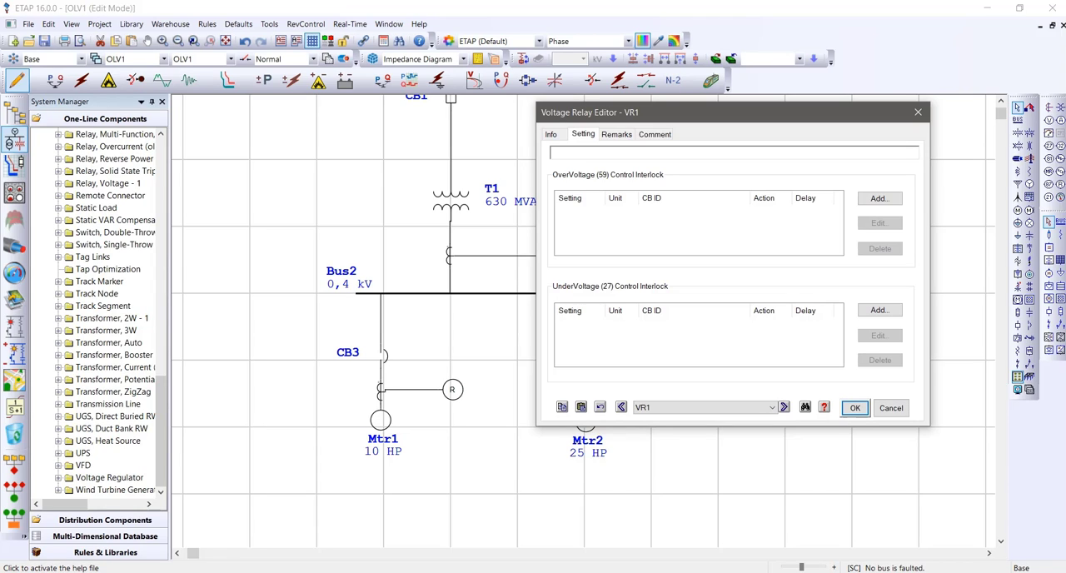
{"action": "left_click", "coordinate": [879, 198]}
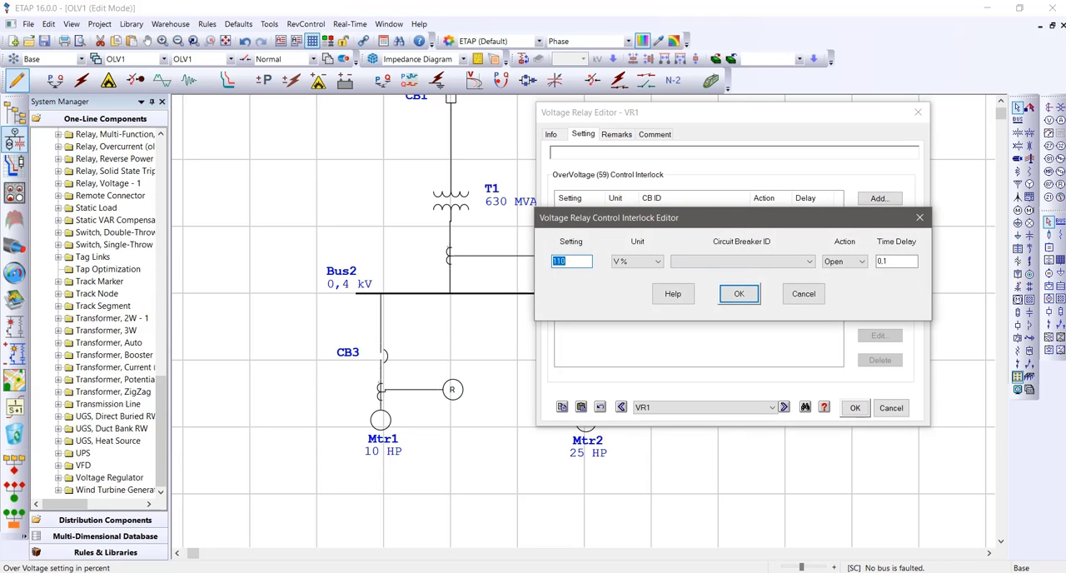
{"action": "left_click", "coordinate": [572, 261]}
{"action": "left_click", "coordinate": [743, 262]}
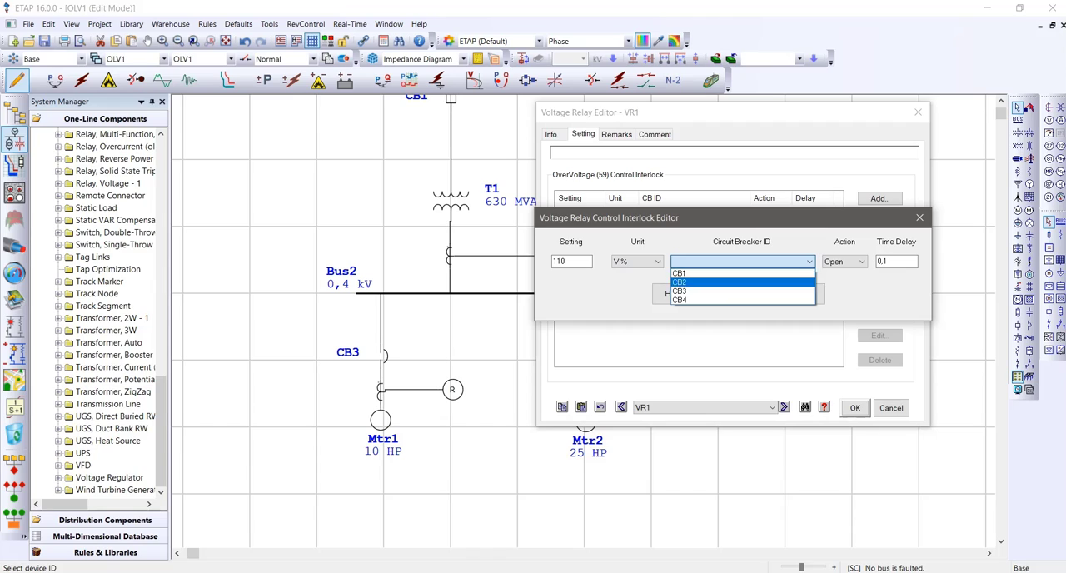
{"action": "left_click", "coordinate": [739, 300]}
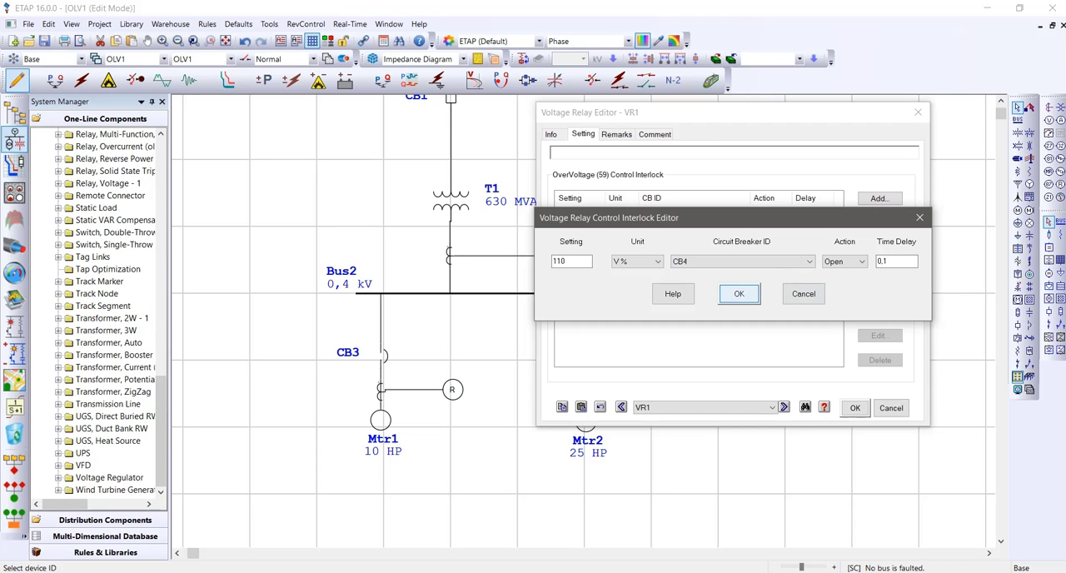
{"action": "left_click", "coordinate": [739, 294]}
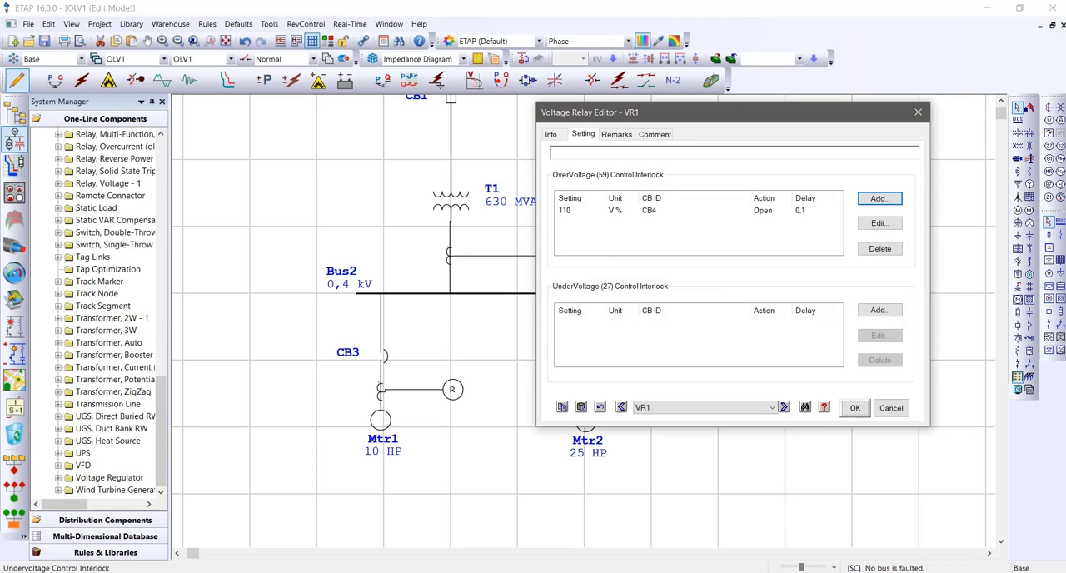
Try to add an undervoltage (27) interlock at 90 V% without a circuit breaker, and accept the voltage relay's settings
{"action": "left_click", "coordinate": [879, 310]}
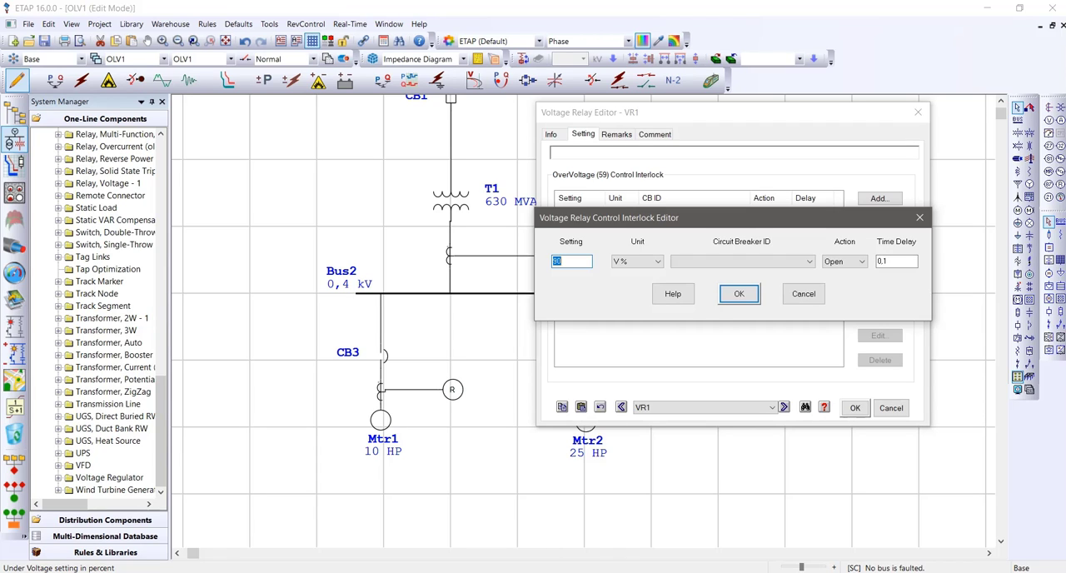
{"action": "type", "text": "90"}
{"action": "double_click", "coordinate": [558, 261]}
{"action": "left_click", "coordinate": [563, 261]}
{"action": "double_click", "coordinate": [558, 261]}
{"action": "left_click", "coordinate": [563, 262]}
{"action": "double_click", "coordinate": [558, 262]}
{"action": "left_click", "coordinate": [563, 261]}
{"action": "double_click", "coordinate": [558, 261]}
{"action": "left_click", "coordinate": [563, 262]}
{"action": "left_click", "coordinate": [738, 294]}
{"action": "left_click", "coordinate": [855, 408]}
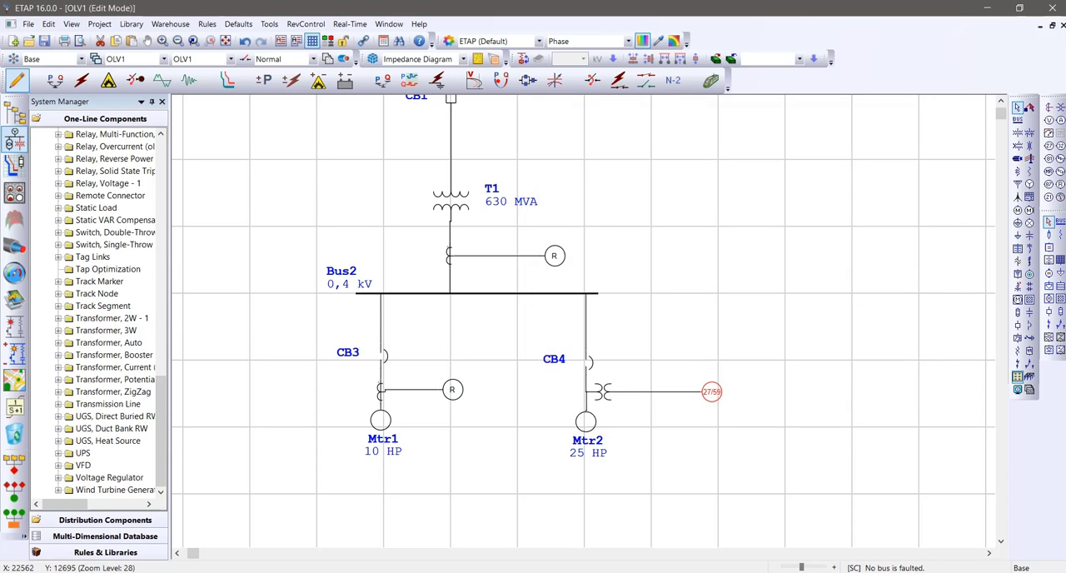
{"action": "left_click", "coordinate": [855, 407]}
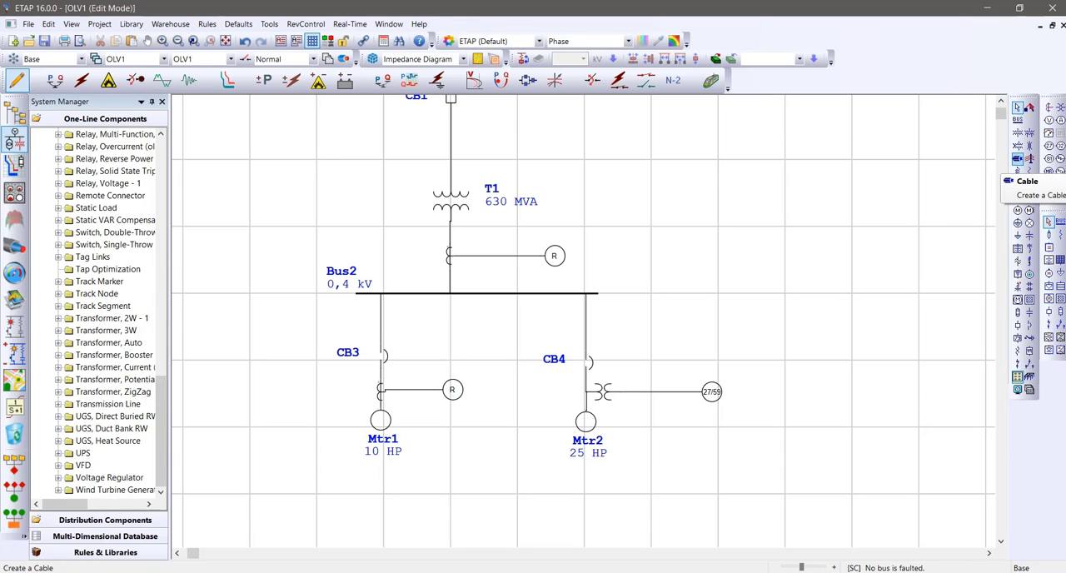
Insert a cable between Bus2 and CB4 and set its length to 5 km
{"action": "left_click", "coordinate": [1016, 158]}
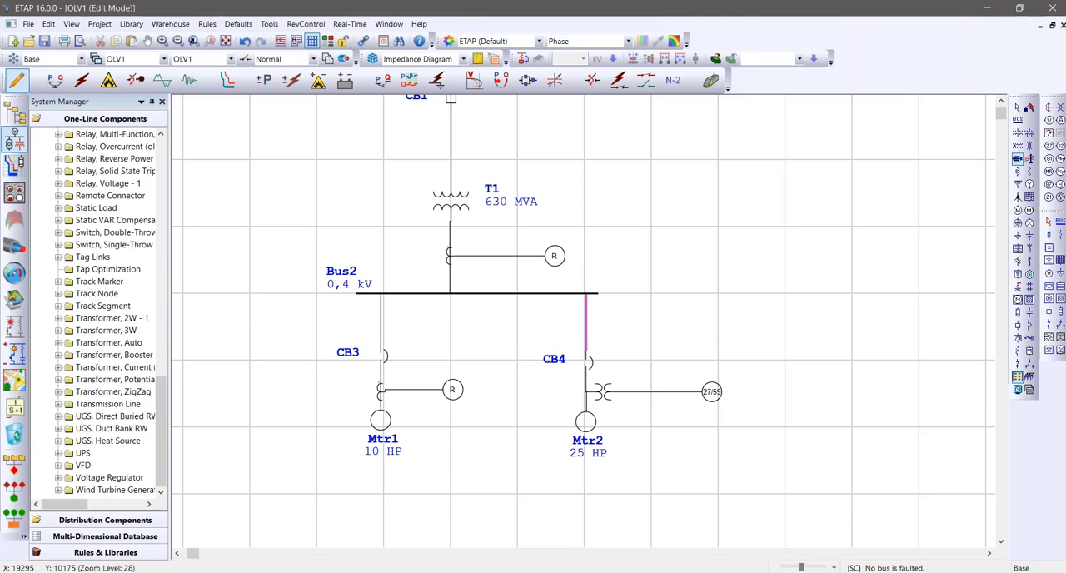
{"action": "left_click", "coordinate": [586, 338]}
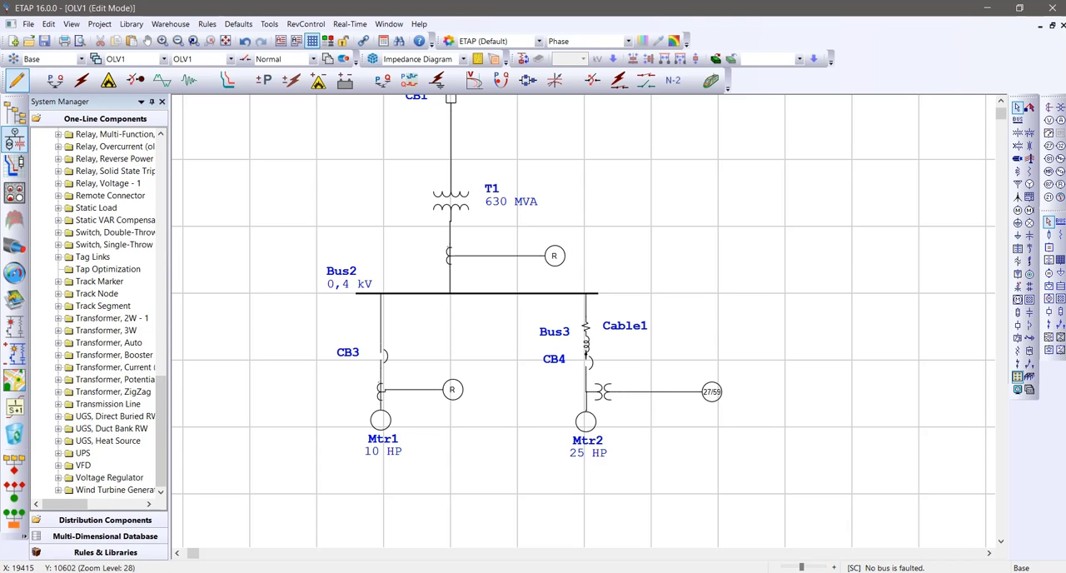
{"action": "double_click", "coordinate": [586, 337]}
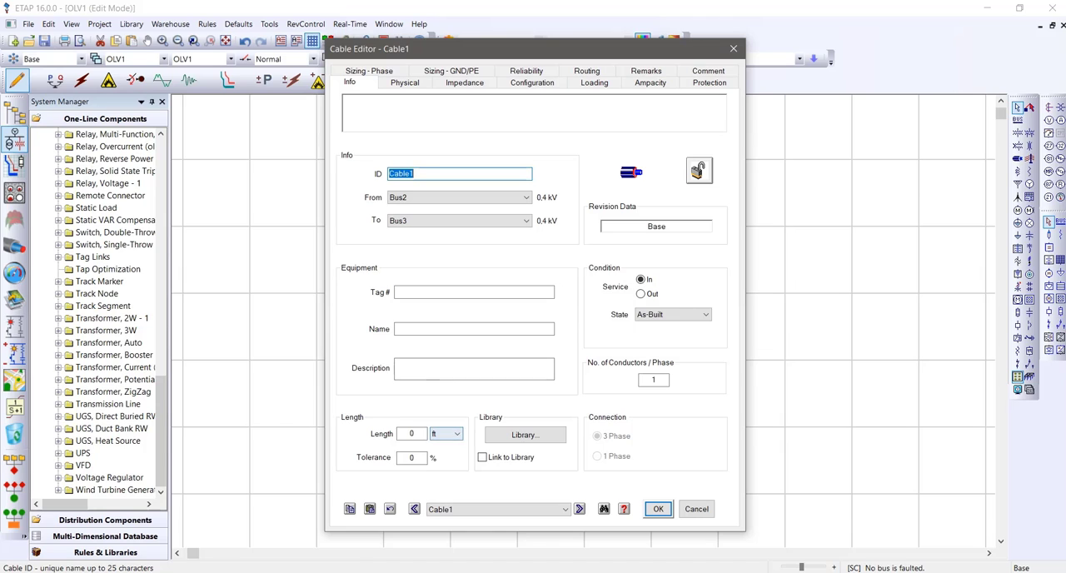
{"action": "left_click", "coordinate": [411, 434]}
{"action": "left_click", "coordinate": [447, 434]}
{"action": "left_click", "coordinate": [438, 473]}
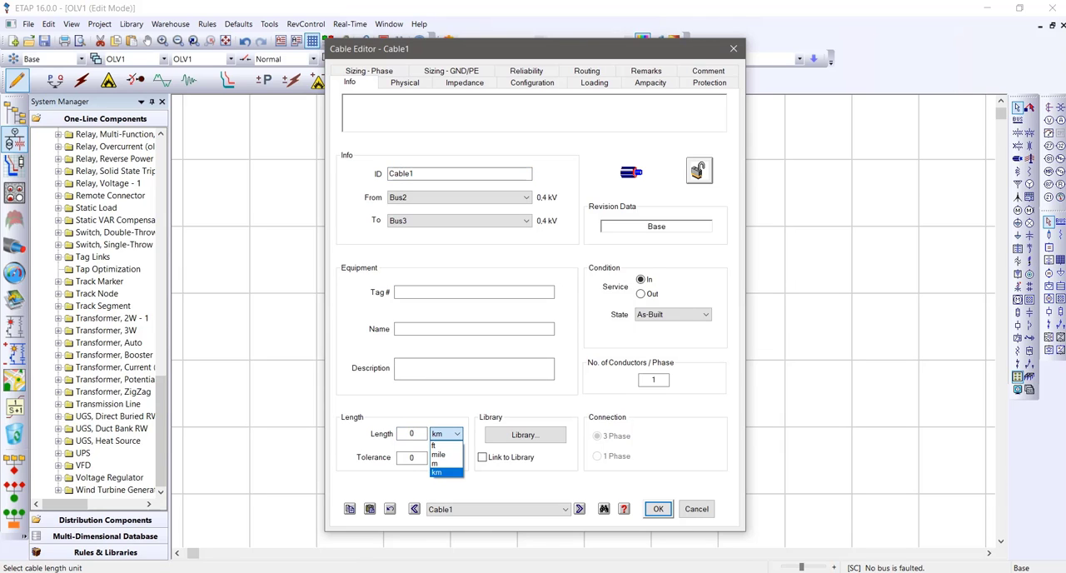
{"action": "double_click", "coordinate": [412, 434]}
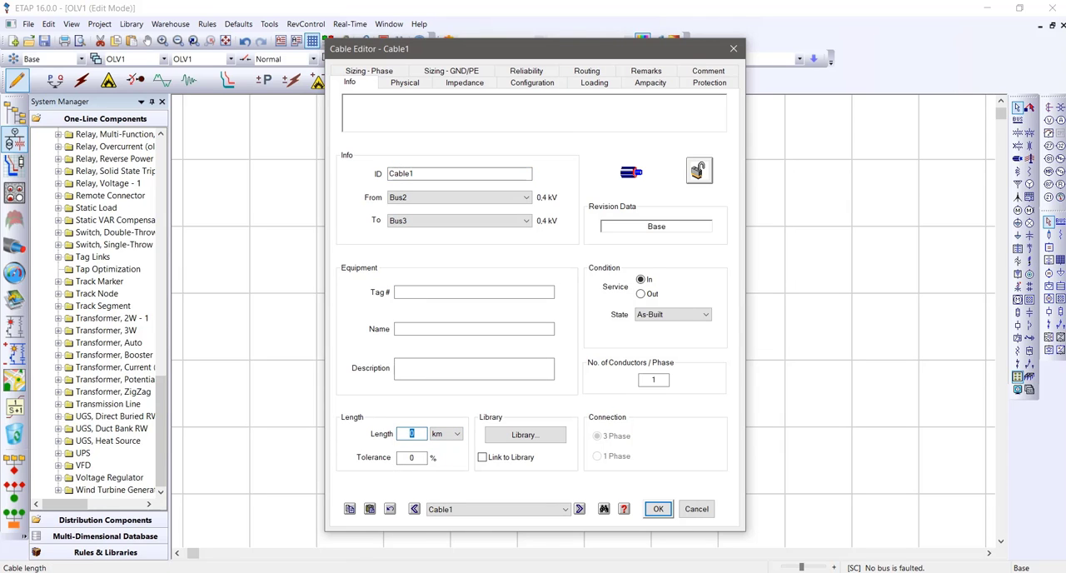
{"action": "type", "text": "5"}
{"action": "left_click", "coordinate": [454, 405]}
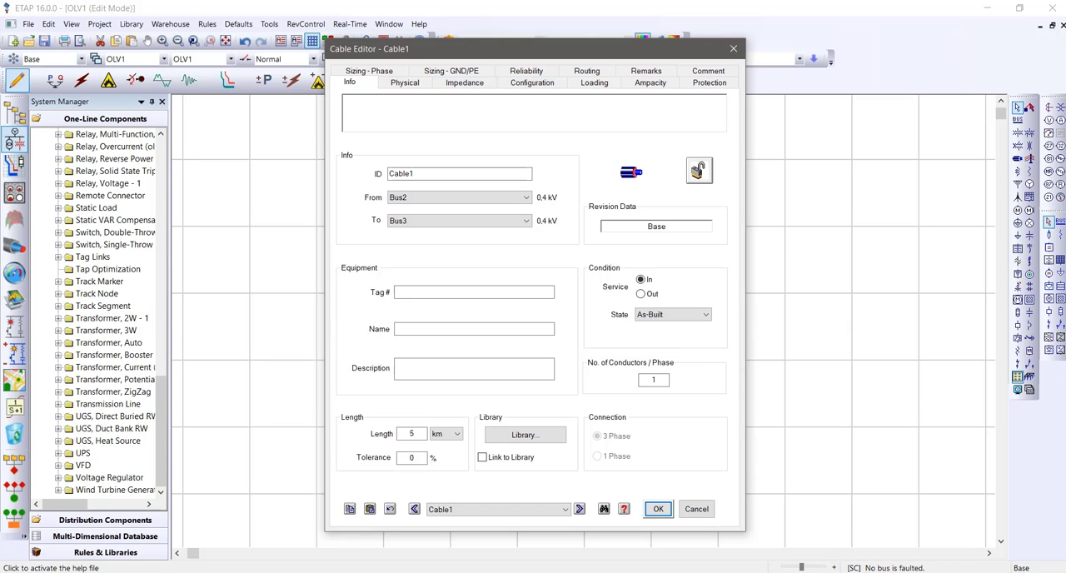
Assign the 60 Hz, 0.6 kV aluminium 3/C rubber ICEA magnetic cable from the library to Cable1
{"action": "left_click", "coordinate": [525, 434]}
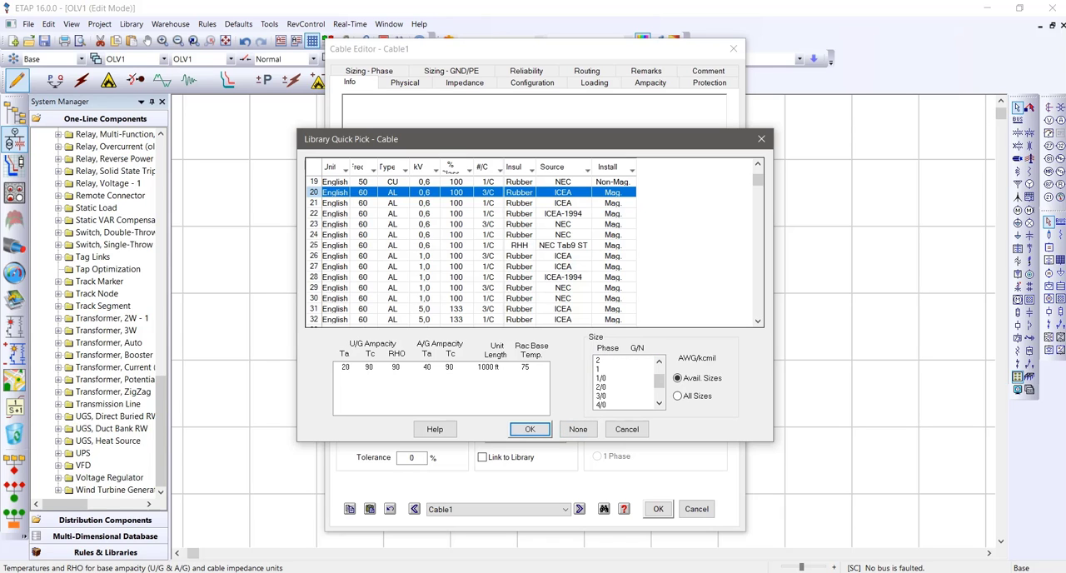
{"action": "left_click", "coordinate": [529, 428]}
{"action": "left_click", "coordinate": [657, 508]}
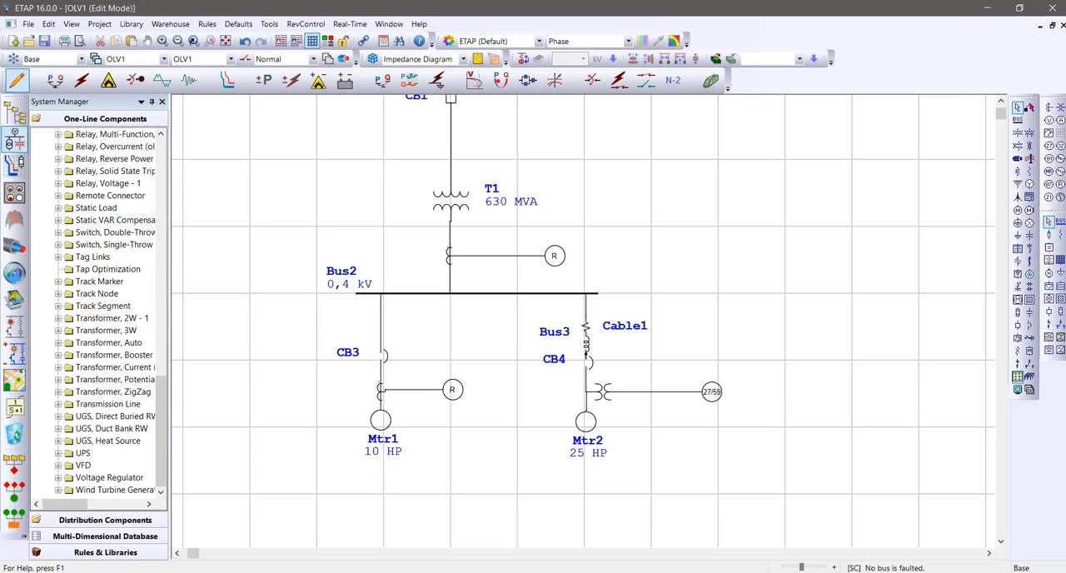
In Star Sequence-of-Operation mode, simulate a fault between CB4 and Mtr2 and check the interlock settings of voltage relay VR1
{"action": "left_click", "coordinate": [227, 80]}
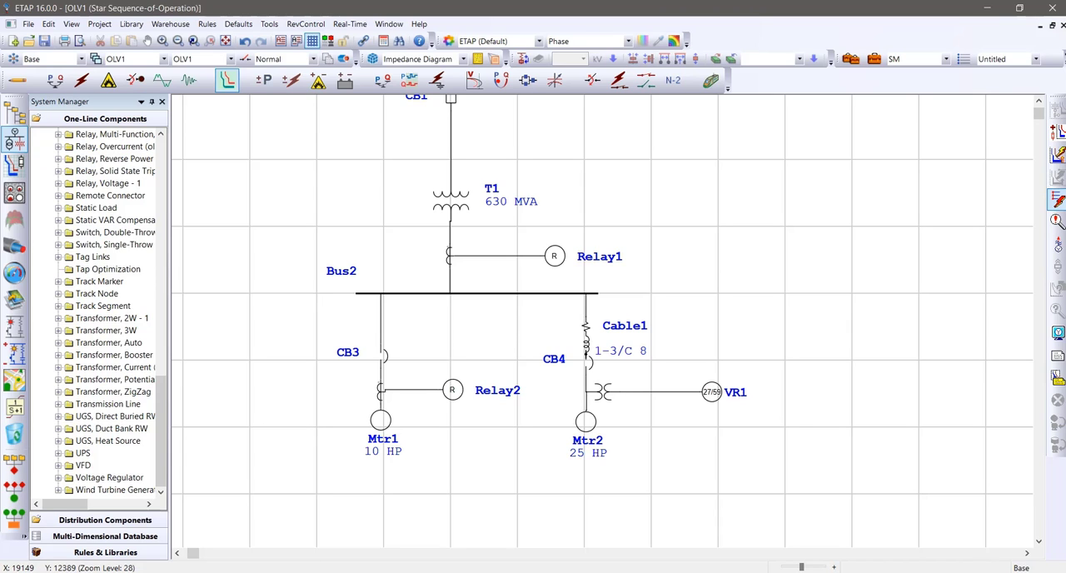
{"action": "left_click", "coordinate": [586, 400]}
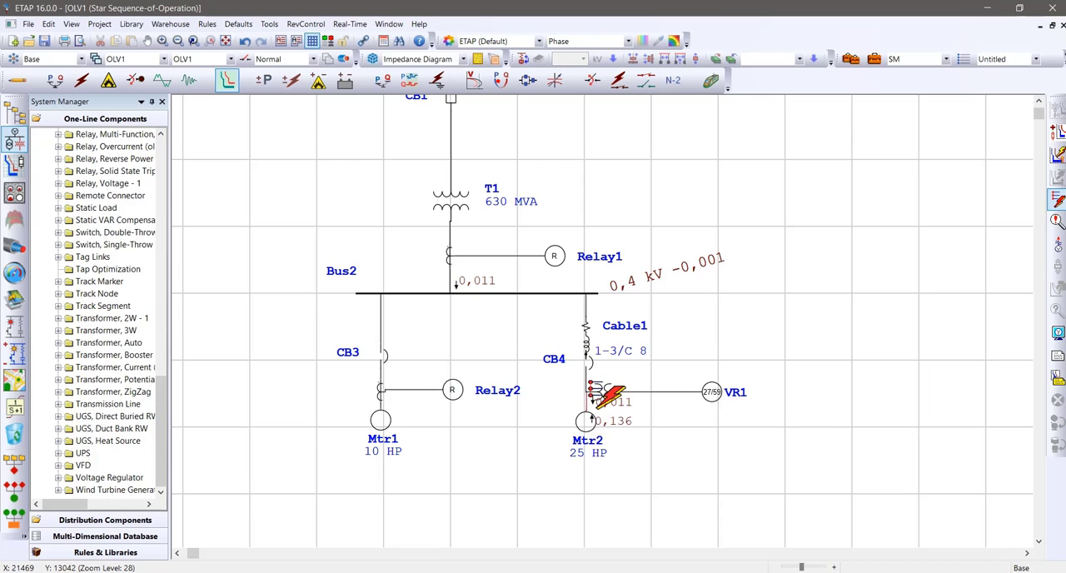
{"action": "double_click", "coordinate": [711, 391]}
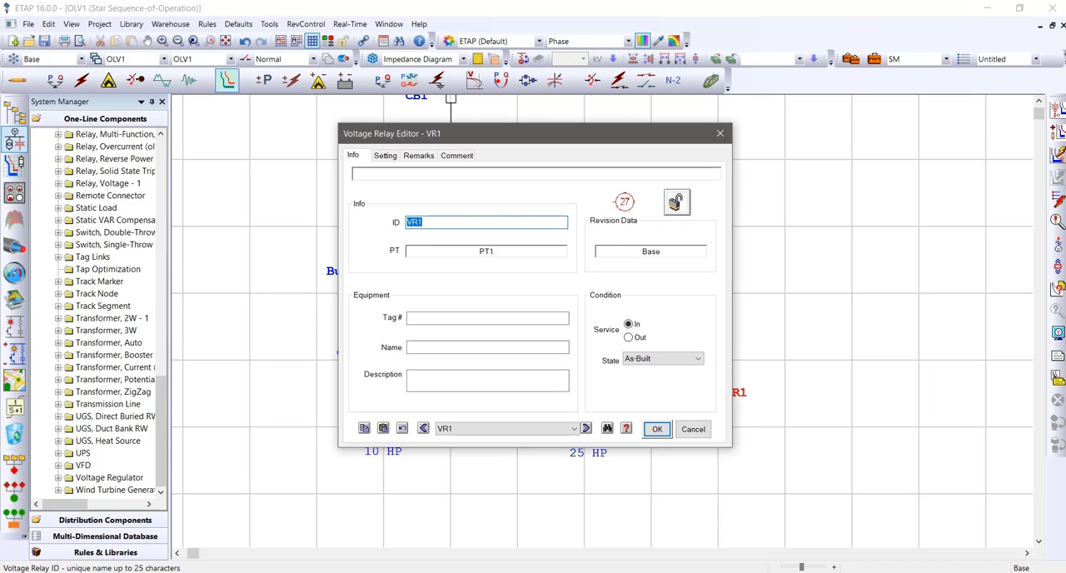
{"action": "left_click", "coordinate": [385, 155]}
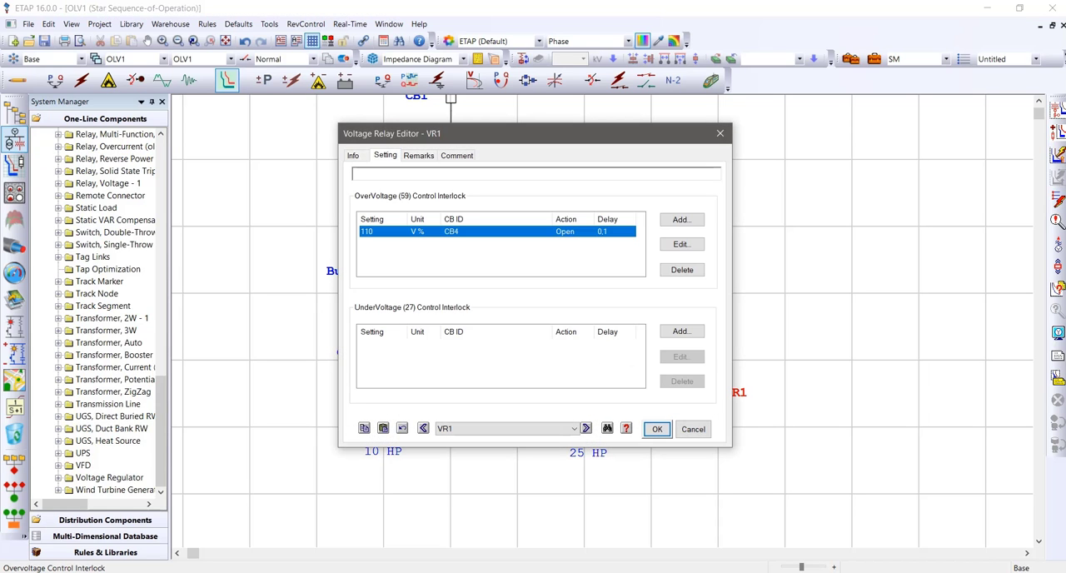
{"action": "left_click", "coordinate": [353, 156]}
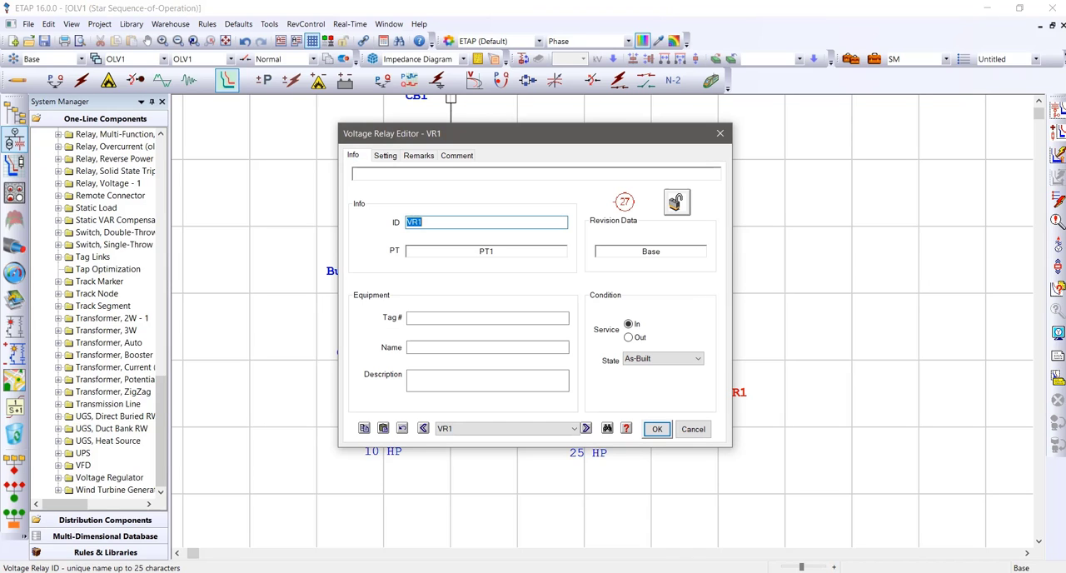
{"action": "left_click", "coordinate": [626, 428]}
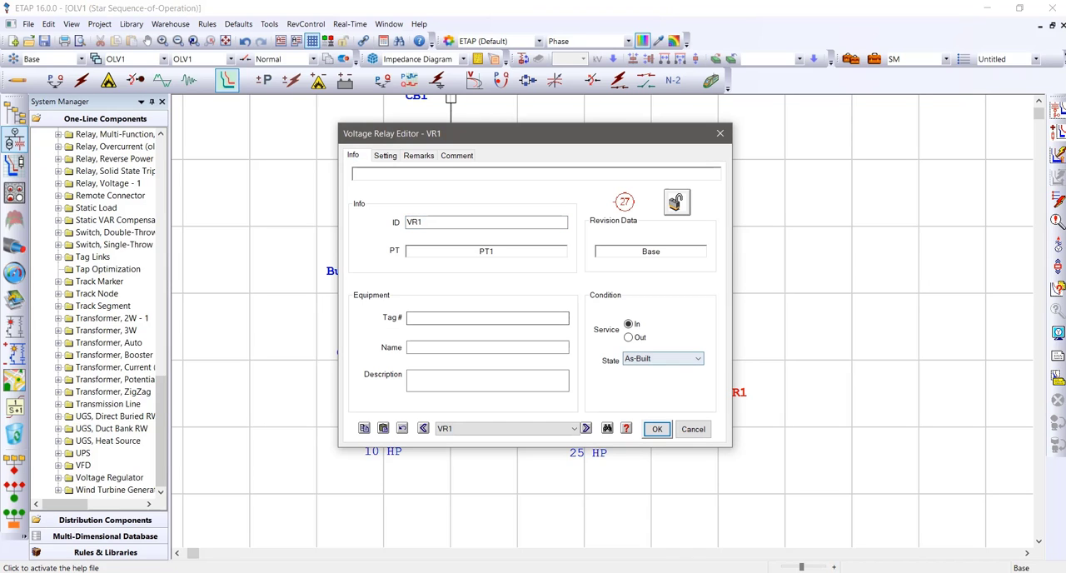
{"action": "left_click", "coordinate": [385, 156]}
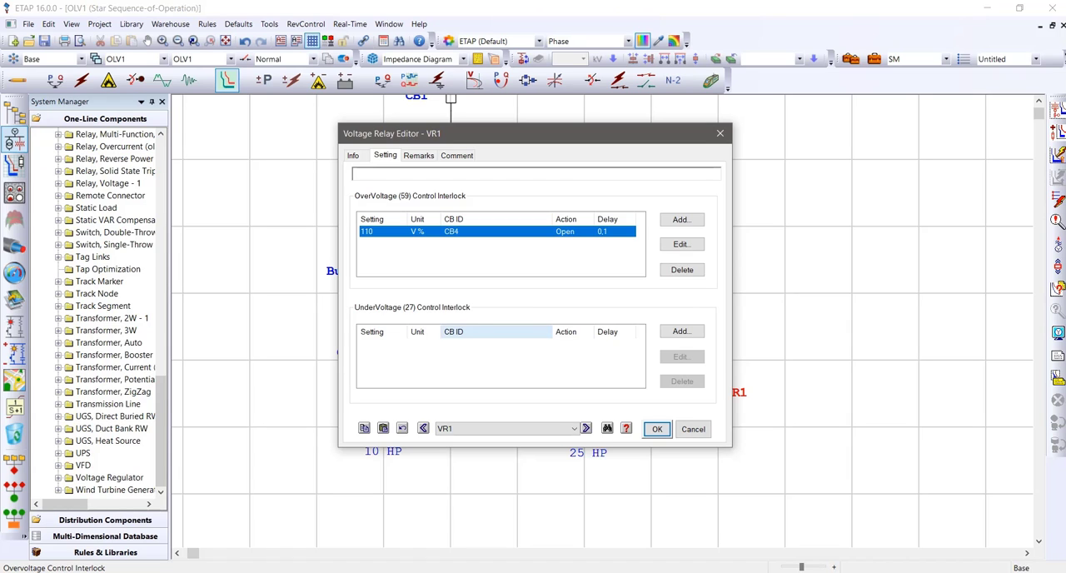
Add an undervoltage (27) interlock to VR1 that opens CB4 at 90 V% with a 0.1 time delay
{"action": "left_click", "coordinate": [682, 331]}
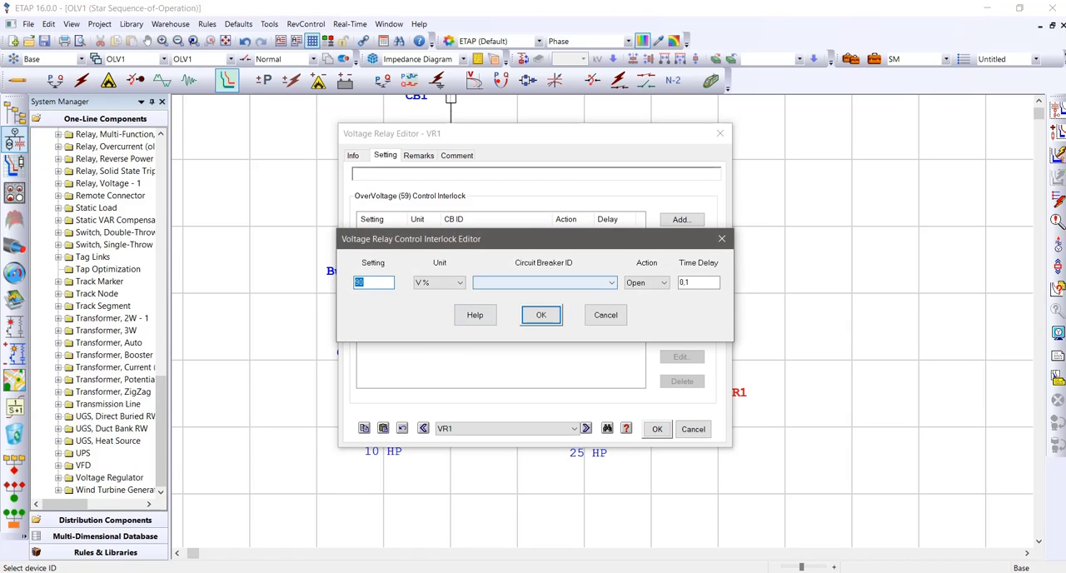
{"action": "left_click", "coordinate": [520, 283]}
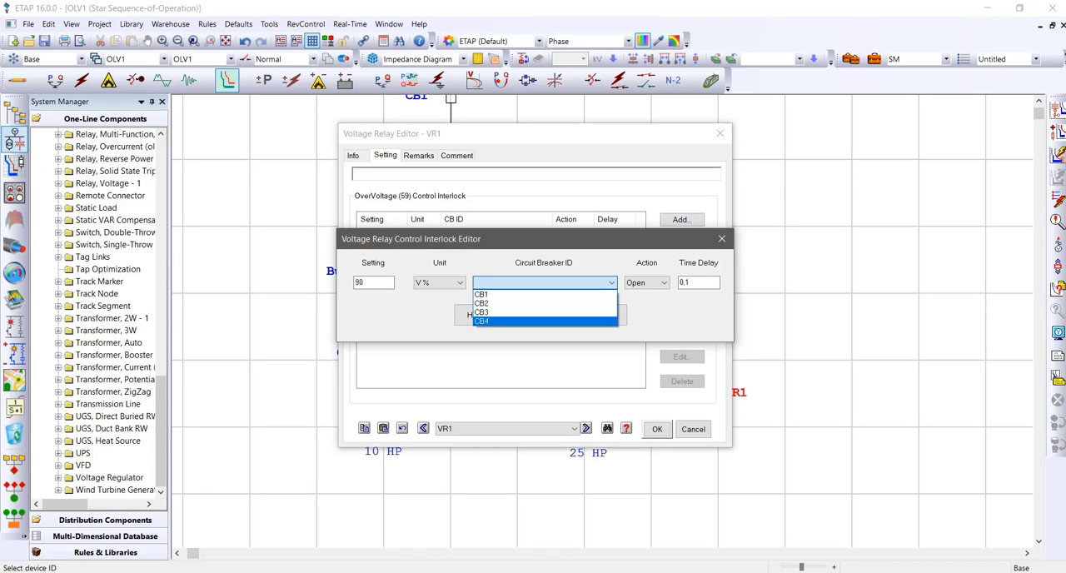
{"action": "left_click", "coordinate": [481, 320]}
{"action": "left_click", "coordinate": [541, 314]}
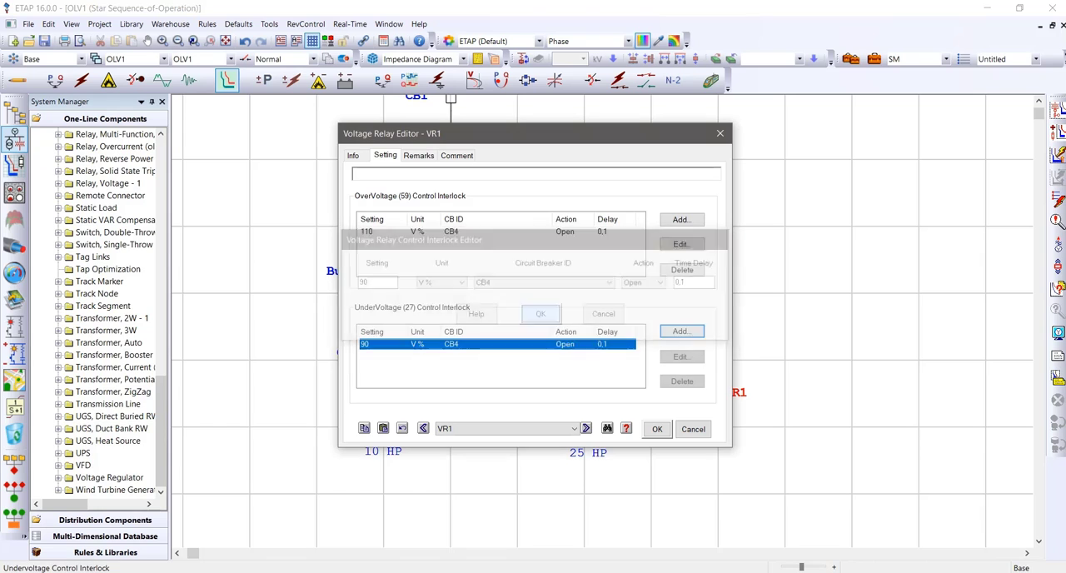
{"action": "left_click", "coordinate": [657, 428]}
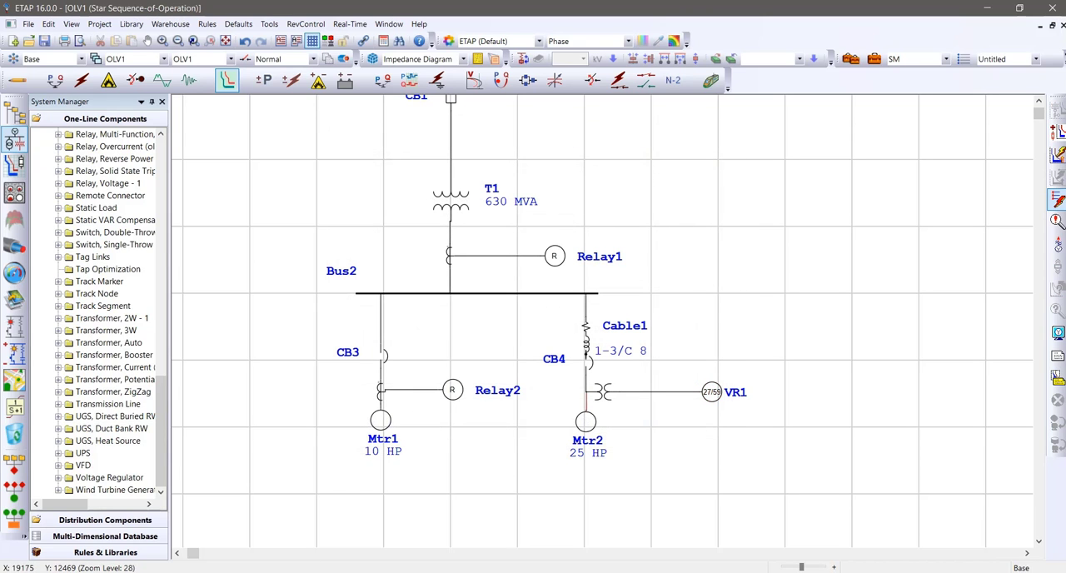
Simulate the fault between CB4 and Mtr2 again with the updated relay settings
{"action": "left_click", "coordinate": [586, 401]}
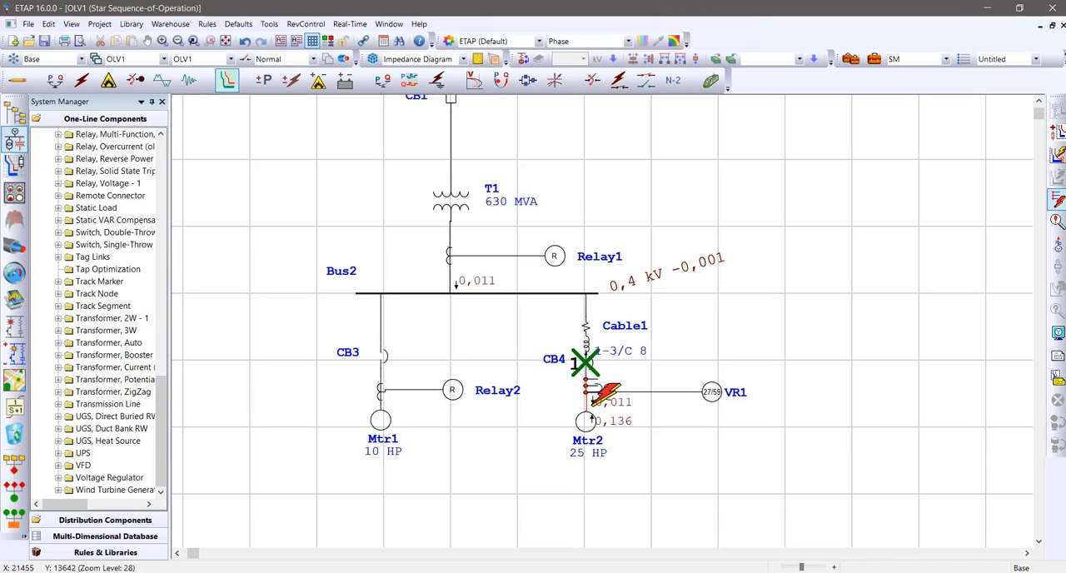
{"action": "mouse_move", "coordinate": [586, 361]}
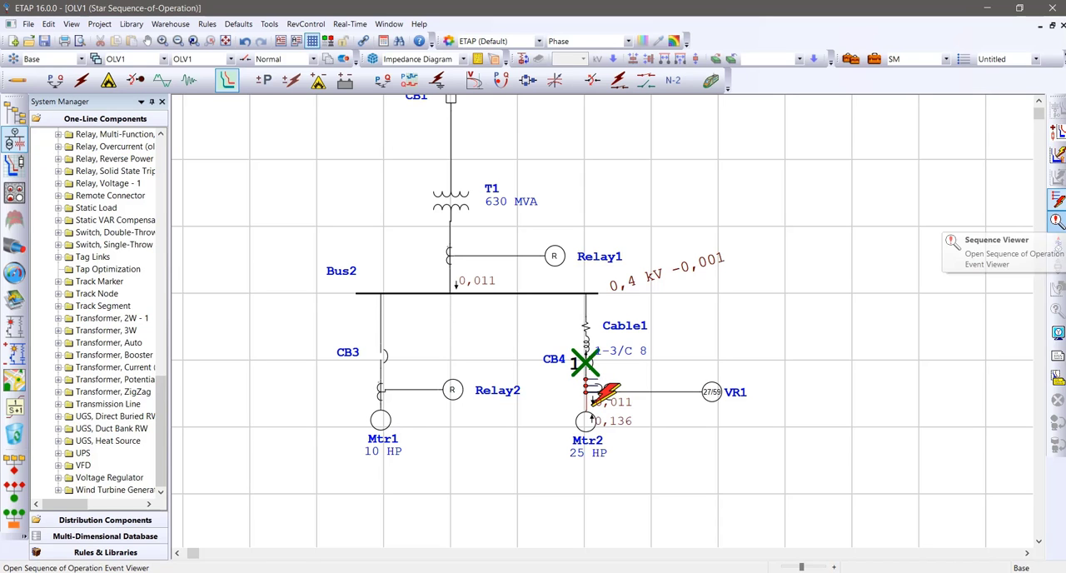
Review the Sequence-of-Operation events for the fault between CB4 and Mtr2, then close the report
{"action": "left_click", "coordinate": [1056, 220]}
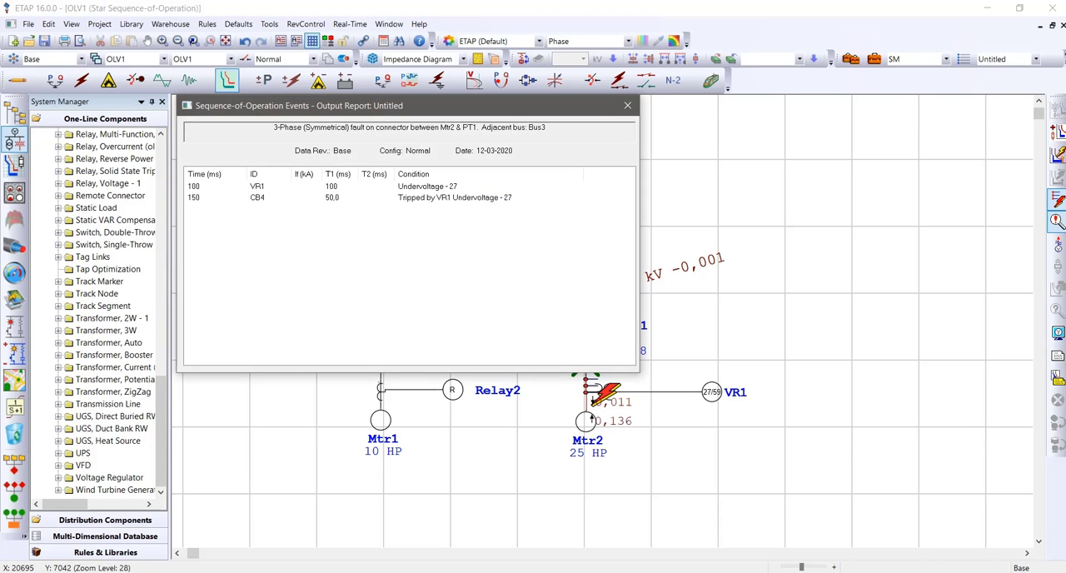
{"action": "left_click_drag", "start_coordinate": [483, 106], "coordinate": [938, 95]}
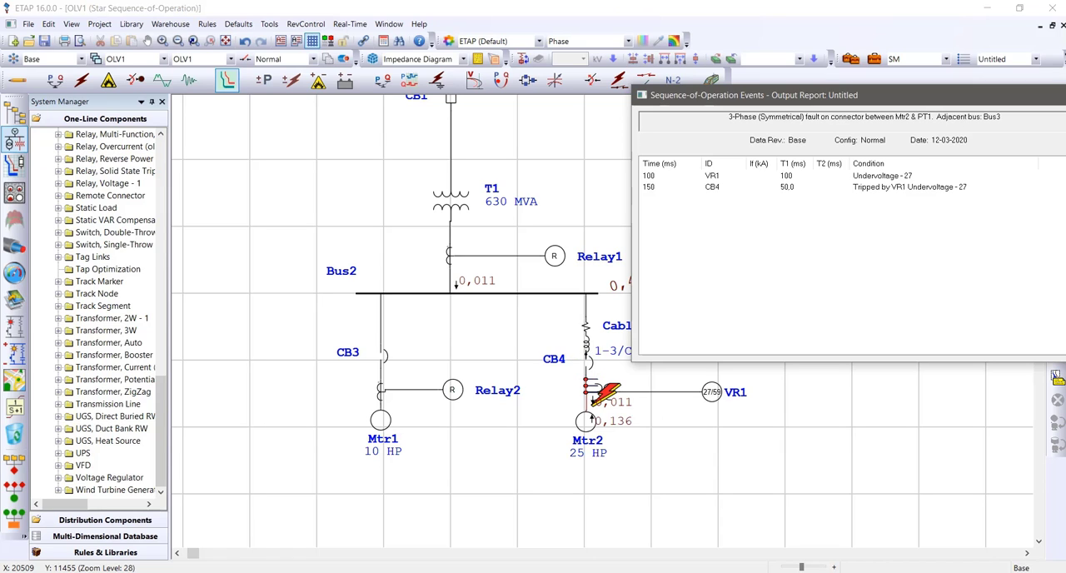
{"action": "left_click_drag", "start_coordinate": [850, 95], "coordinate": [665, 94]}
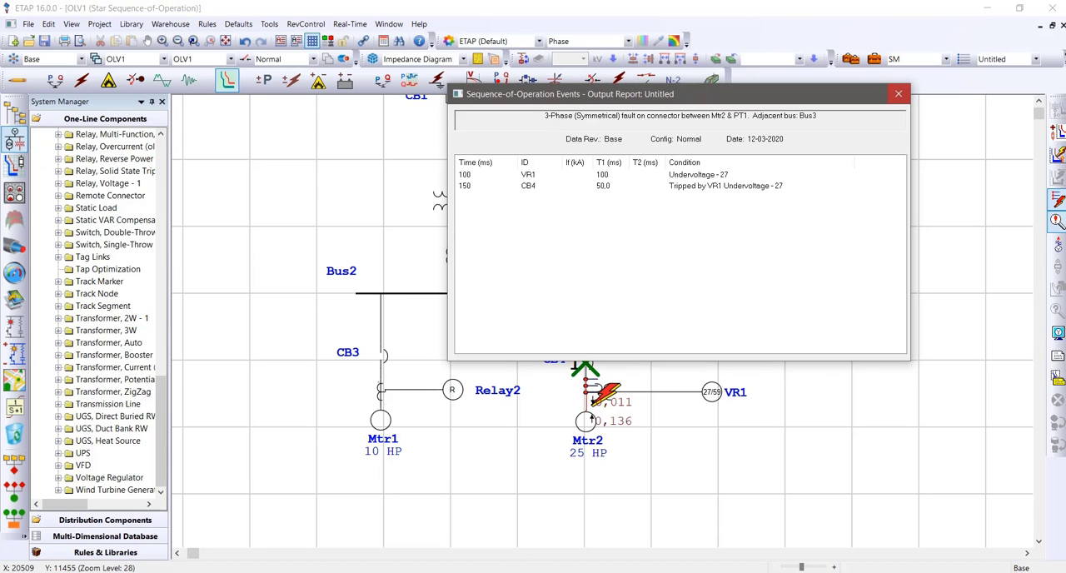
{"action": "left_click", "coordinate": [898, 94]}
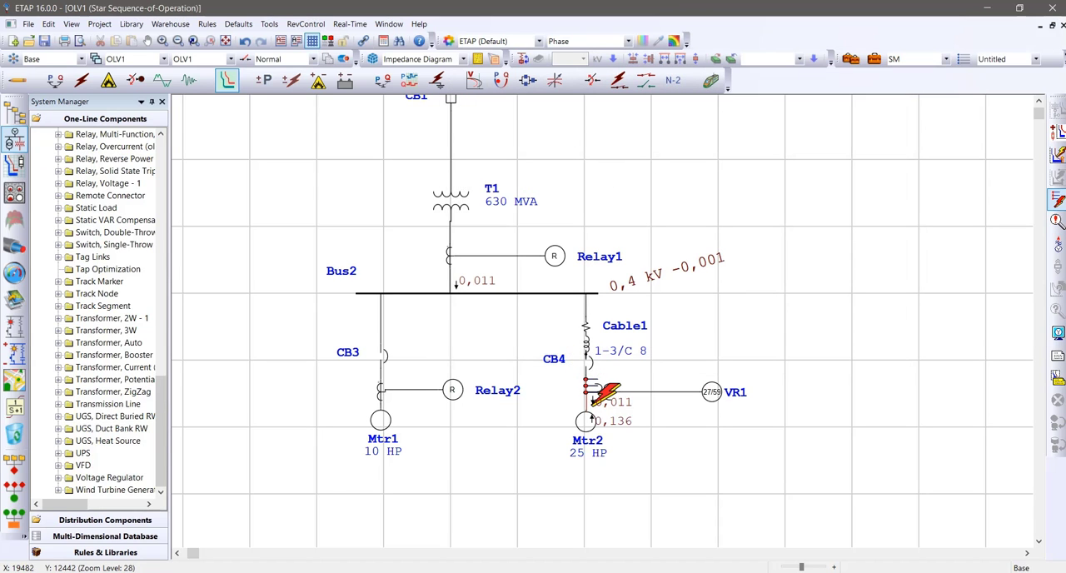
{"action": "mouse_move", "coordinate": [588, 359]}
Clear the previous fault, simulate a fault on the connector between CT2 and Mtr1, and review its sequence-of-operation events
{"action": "left_click", "coordinate": [1057, 199]}
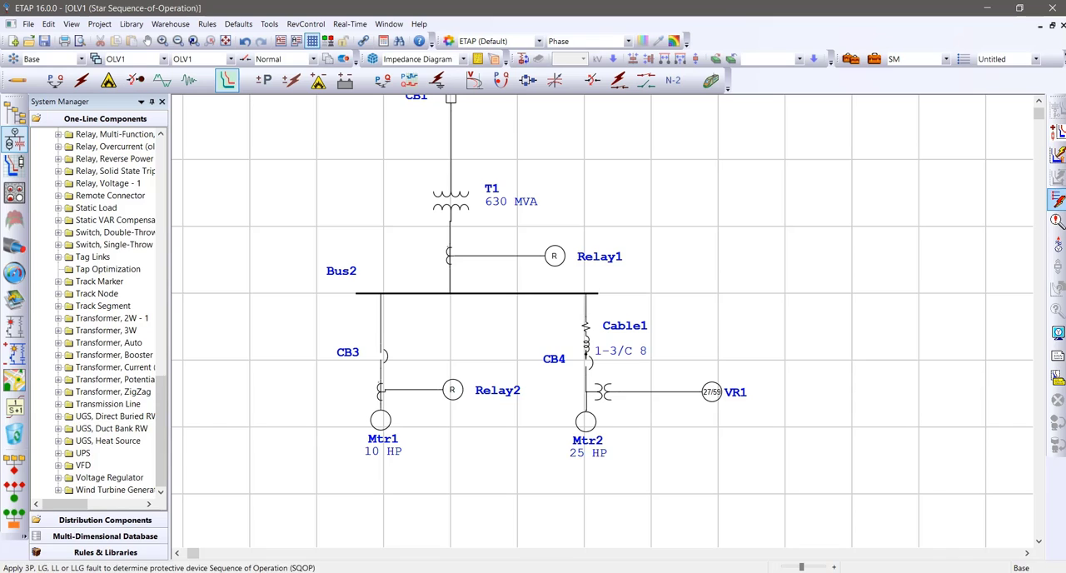
{"action": "left_click", "coordinate": [1057, 199]}
{"action": "left_click", "coordinate": [391, 391]}
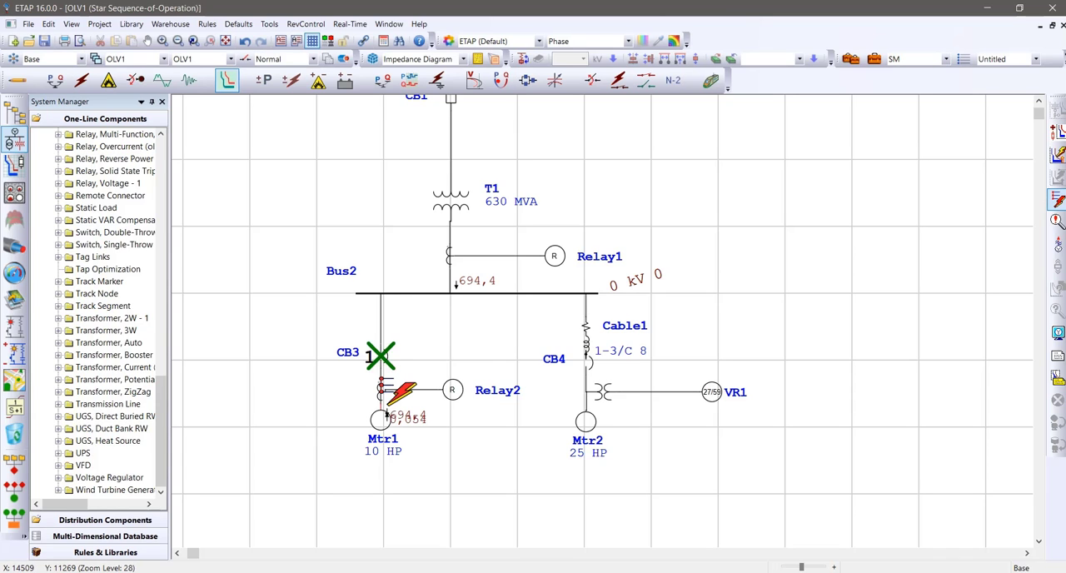
{"action": "scroll", "coordinate": [467, 275], "scroll_direction": "down", "scroll_amount": 6}
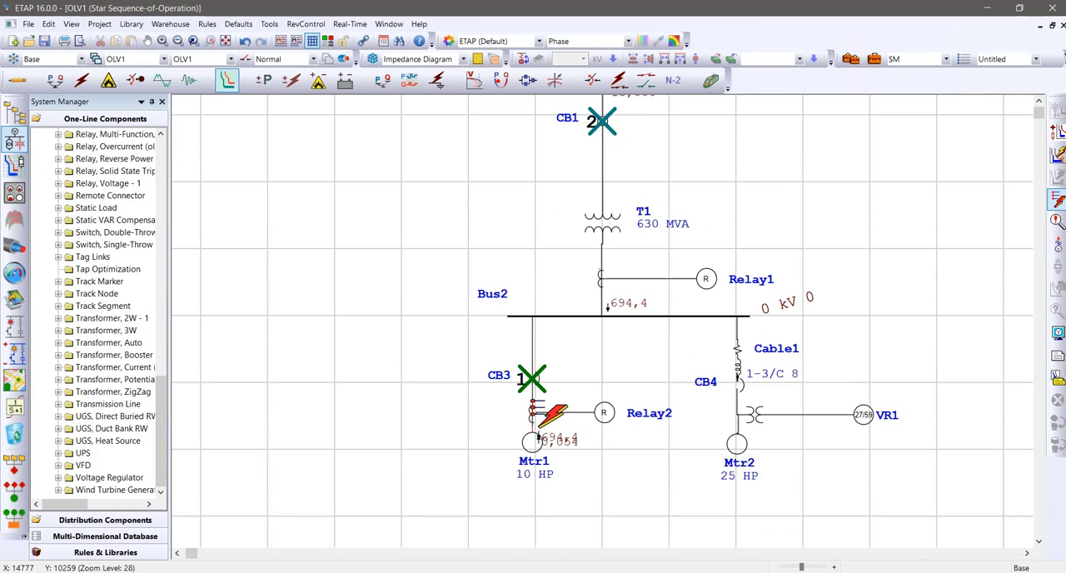
{"action": "scroll", "coordinate": [483, 333], "scroll_direction": "up", "scroll_amount": 6}
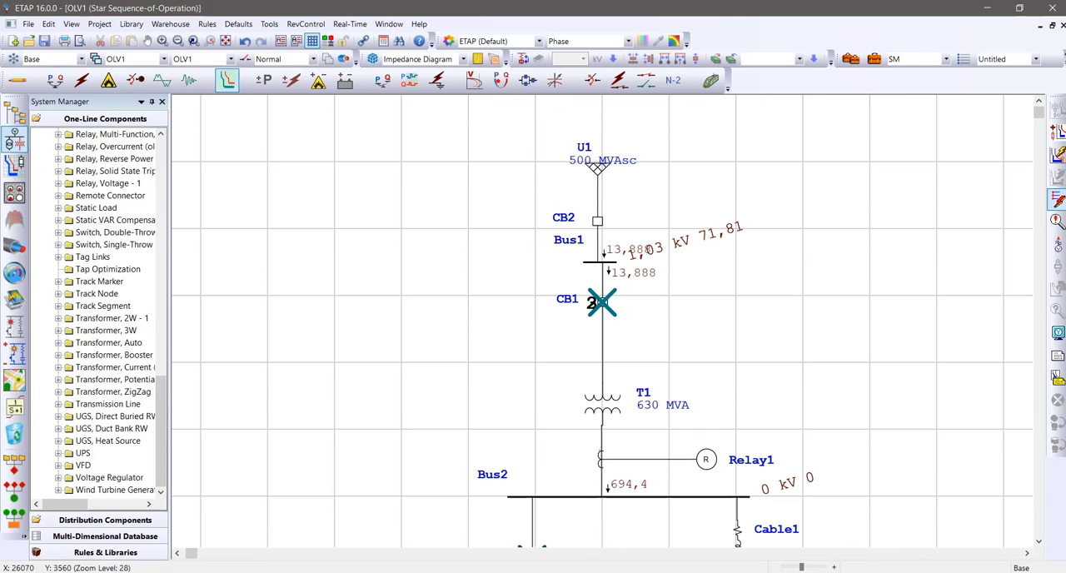
{"action": "left_click", "coordinate": [1055, 221]}
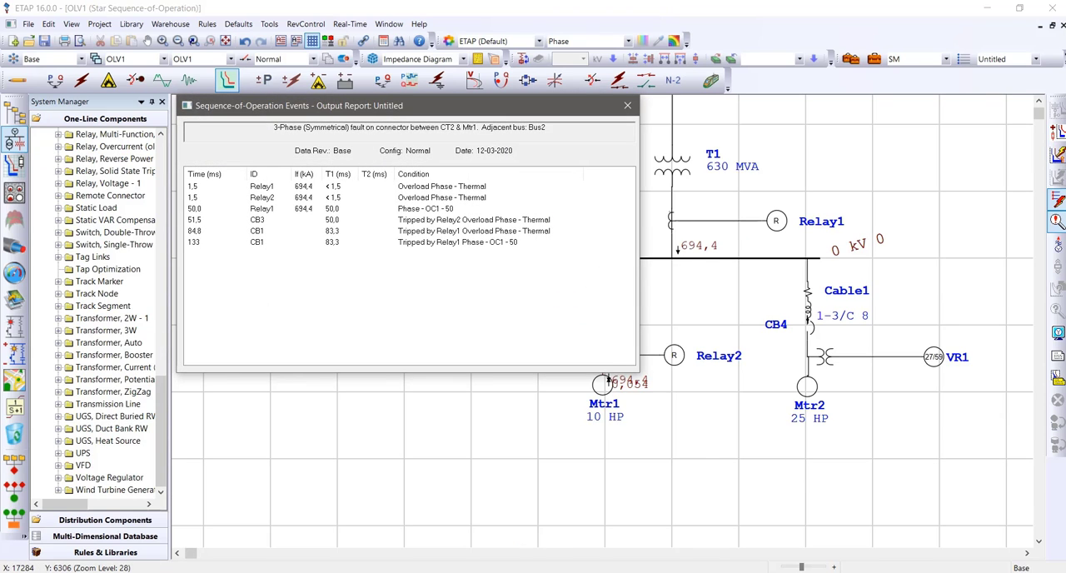
{"action": "left_click", "coordinate": [257, 230]}
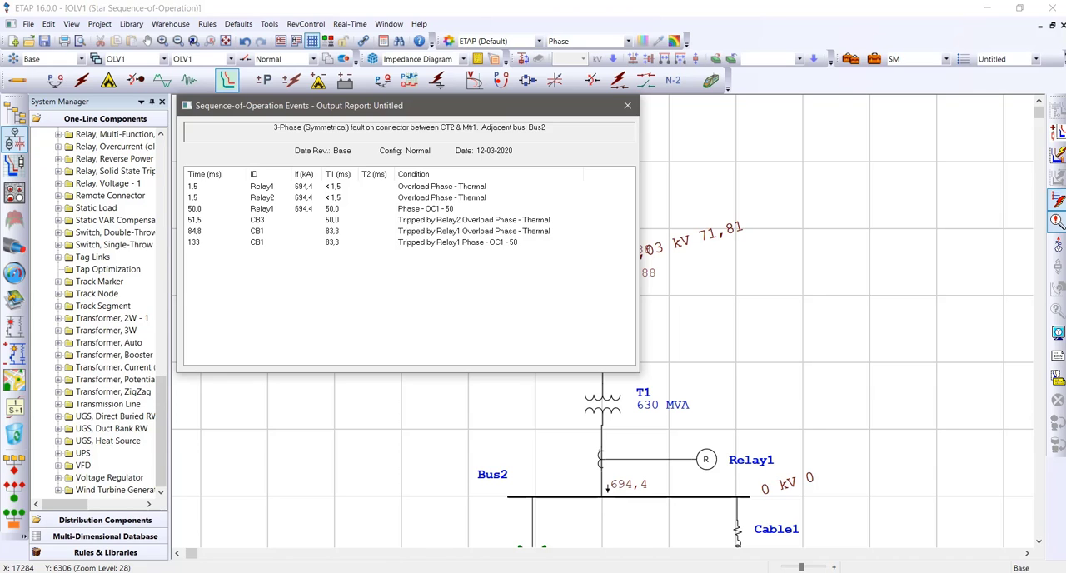
{"action": "left_click", "coordinate": [628, 106]}
Try to enable the Phase Overcurrent and Instantaneous elements at OC level OC1 in the OCR settings of Relay2
{"action": "scroll", "coordinate": [583, 216], "scroll_direction": "down", "scroll_amount": 2}
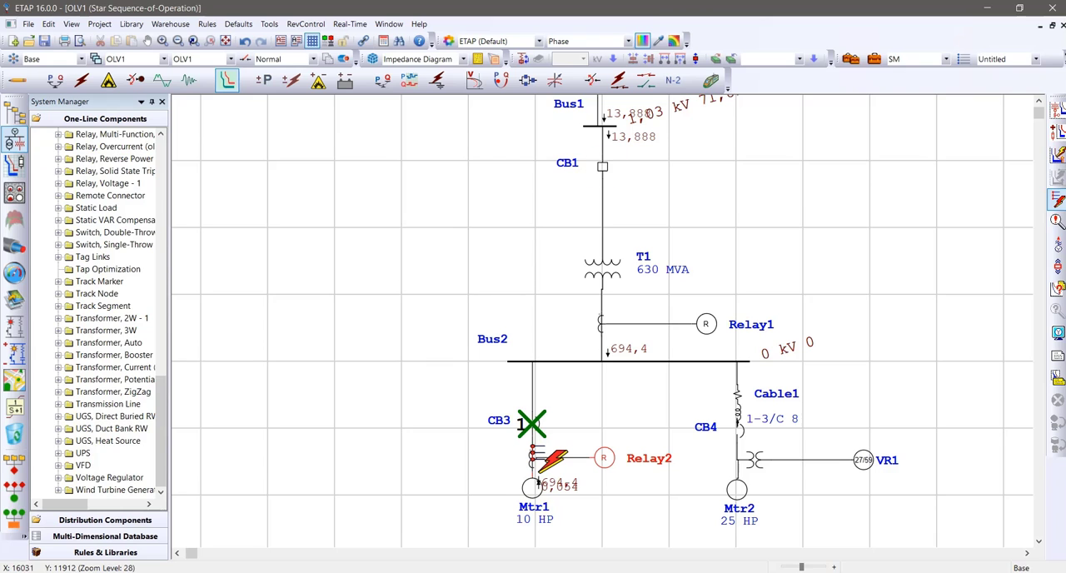
{"action": "double_click", "coordinate": [605, 458]}
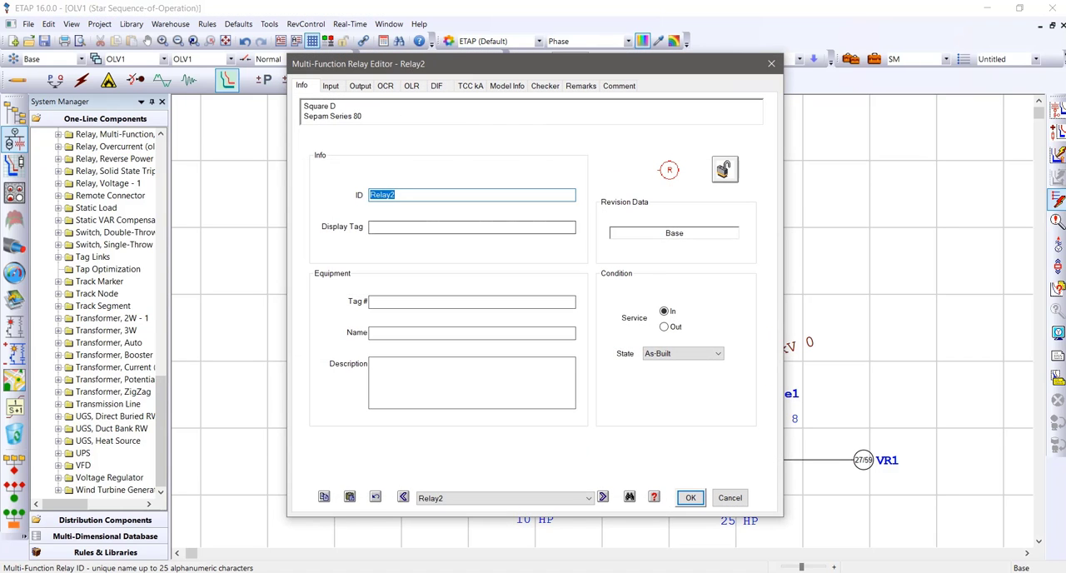
{"action": "left_click", "coordinate": [360, 85]}
{"action": "left_click", "coordinate": [385, 86]}
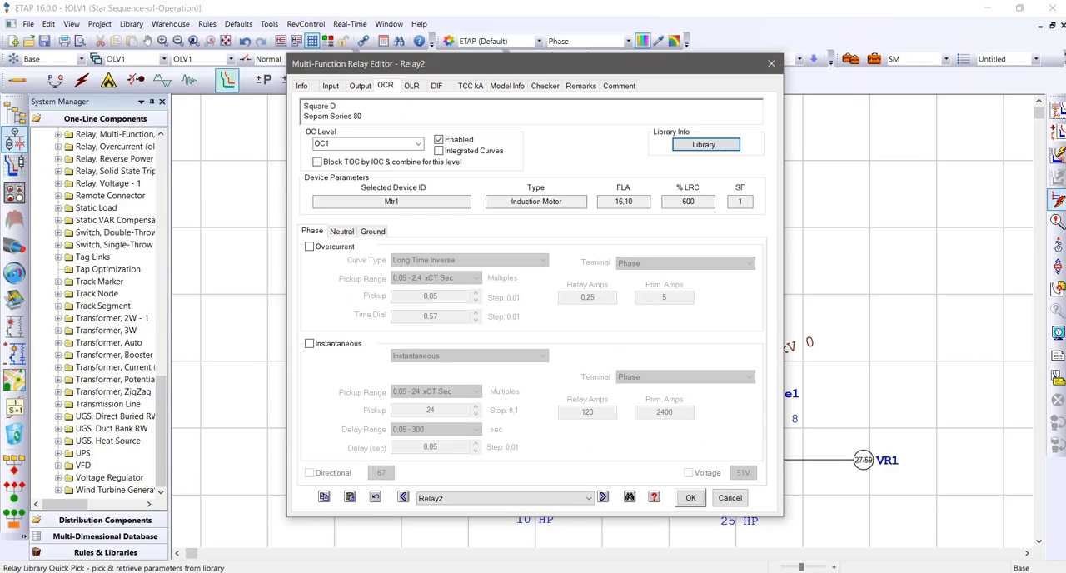
{"action": "left_click", "coordinate": [309, 246]}
{"action": "left_click", "coordinate": [309, 343]}
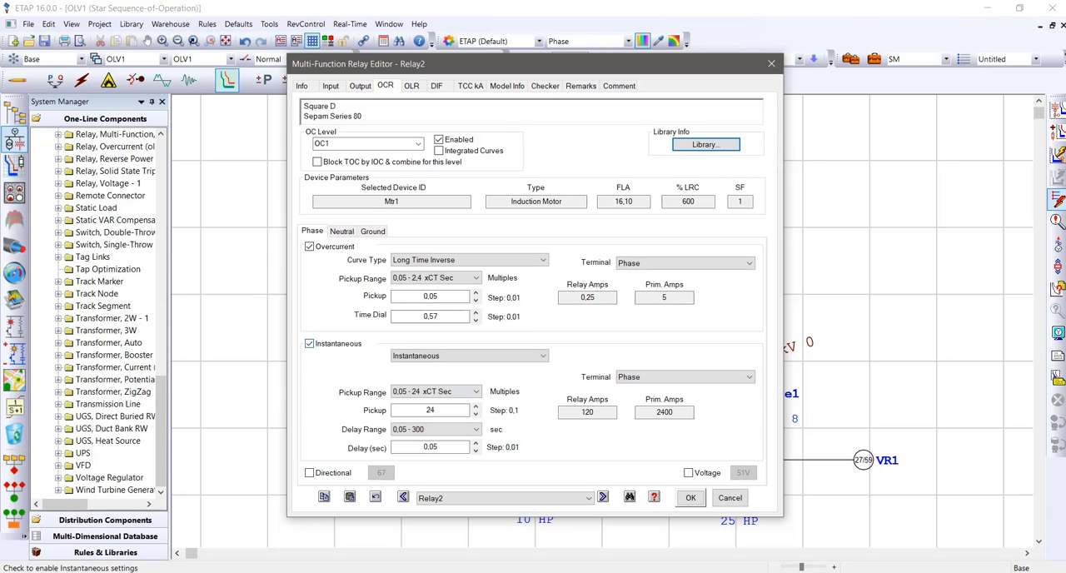
{"action": "left_click", "coordinate": [690, 498]}
{"action": "left_click", "coordinate": [799, 292]}
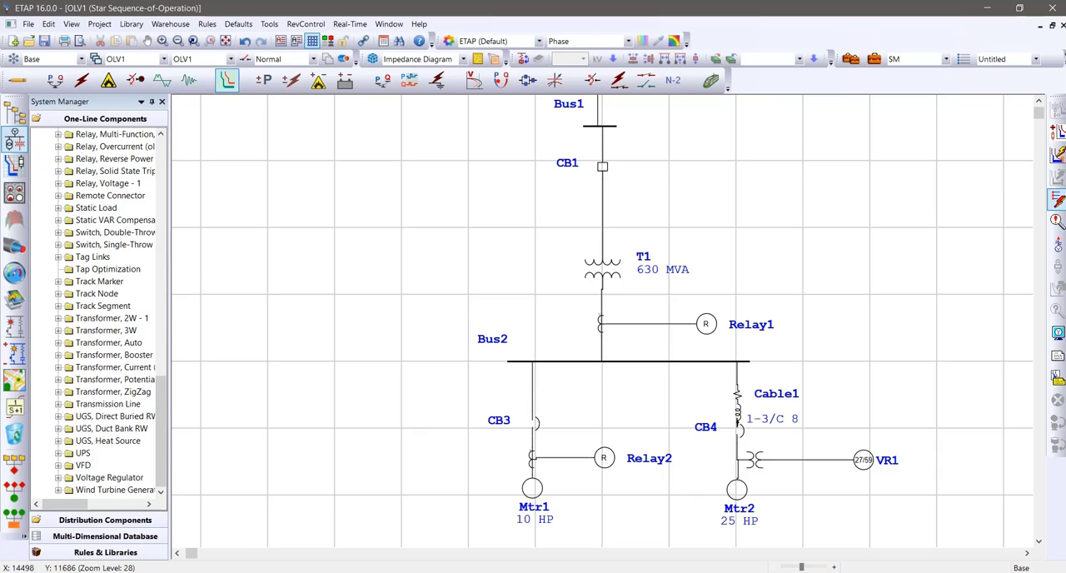
Rerun the fault between CT2 and Mtr1 after the Relay2 edit and review the order of breaker operations
{"action": "left_click", "coordinate": [533, 473]}
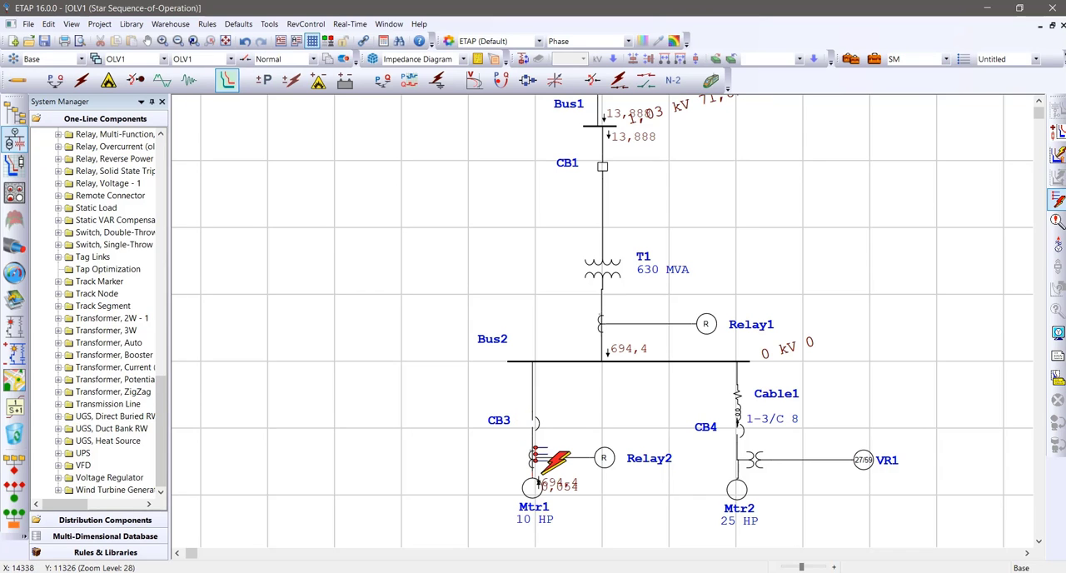
{"action": "mouse_move", "coordinate": [530, 420]}
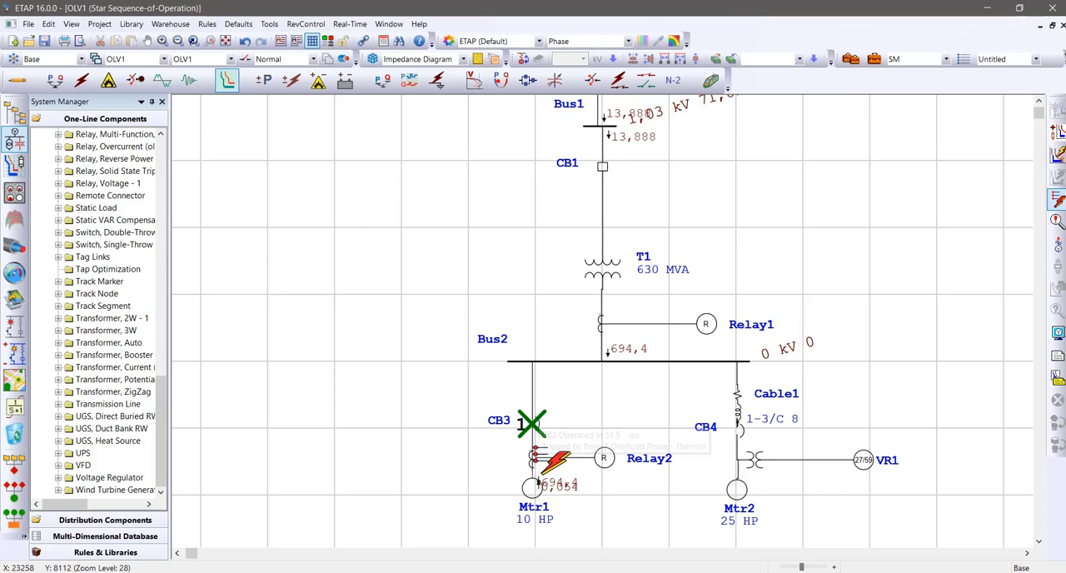
{"action": "left_click", "coordinate": [1056, 221]}
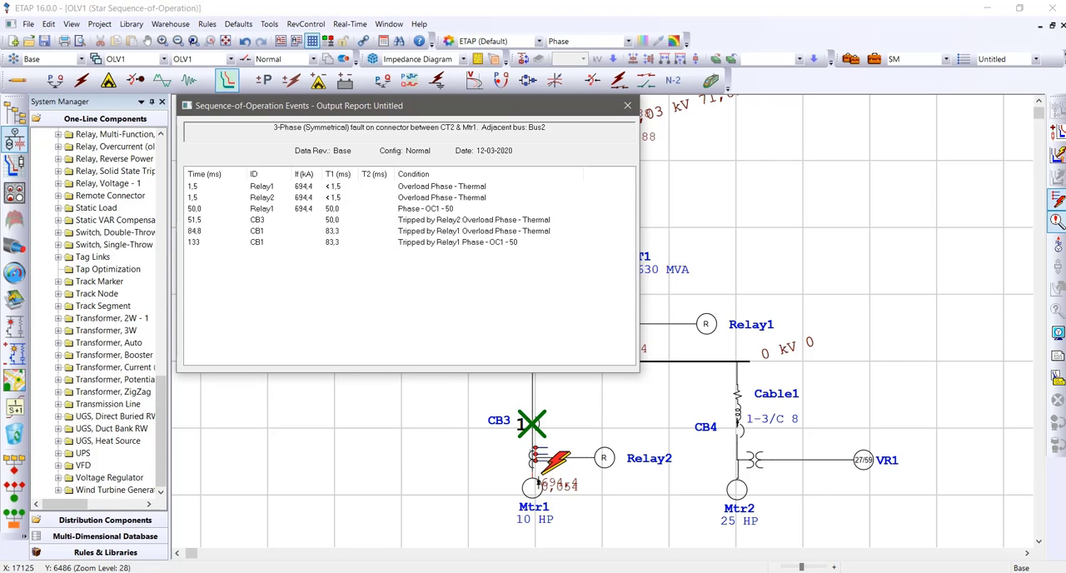
{"action": "left_click_drag", "start_coordinate": [333, 104], "coordinate": [779, 116]}
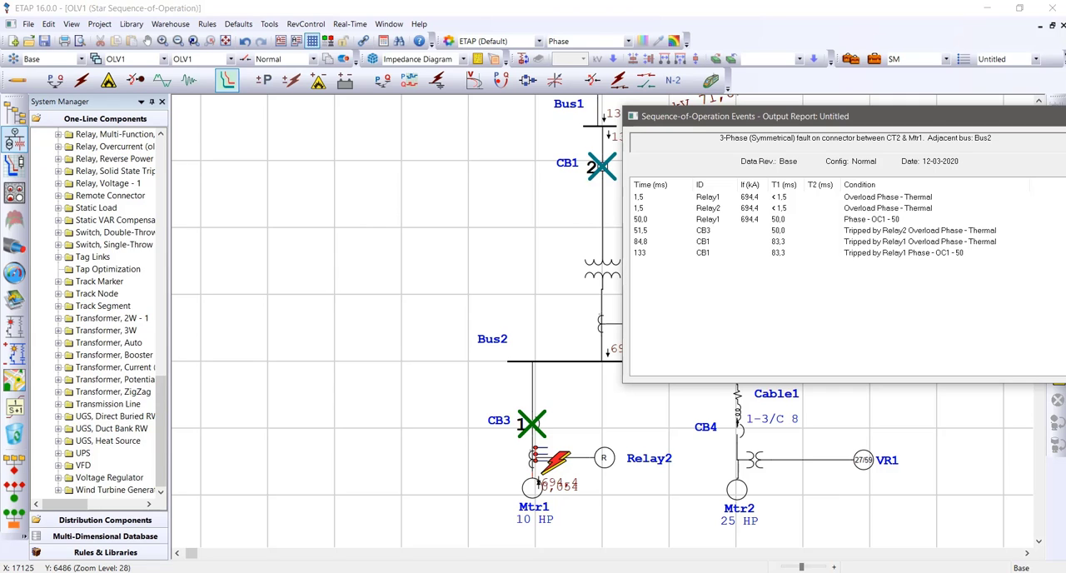
{"action": "left_click_drag", "start_coordinate": [750, 116], "coordinate": [335, 178]}
{"action": "left_click", "coordinate": [660, 184]}
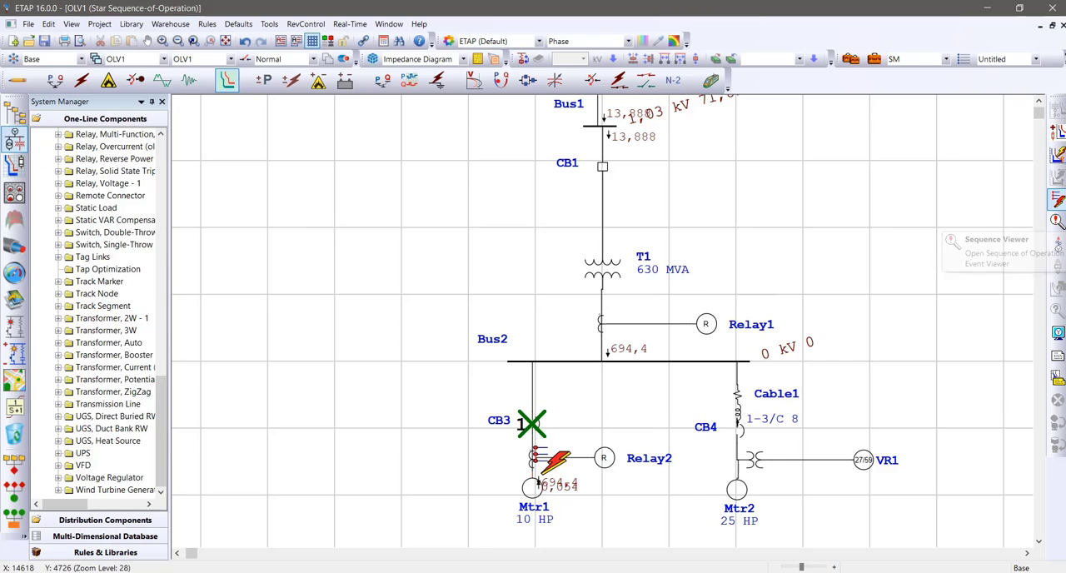
Simulate a three-phase fault on Bus2 and review its sequence-of-operation events
{"action": "left_click", "coordinate": [1057, 200]}
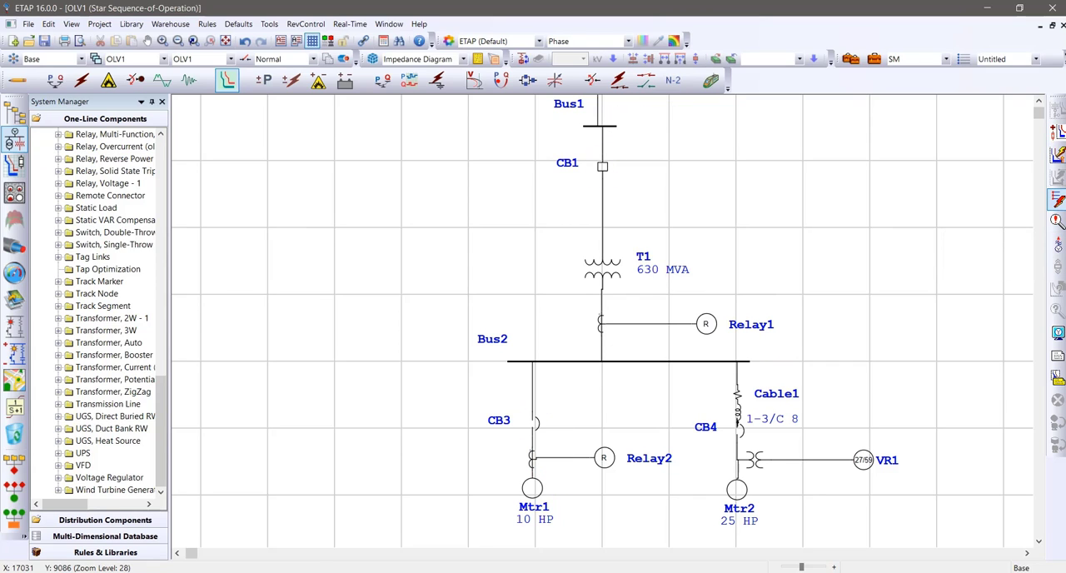
{"action": "left_click", "coordinate": [608, 359]}
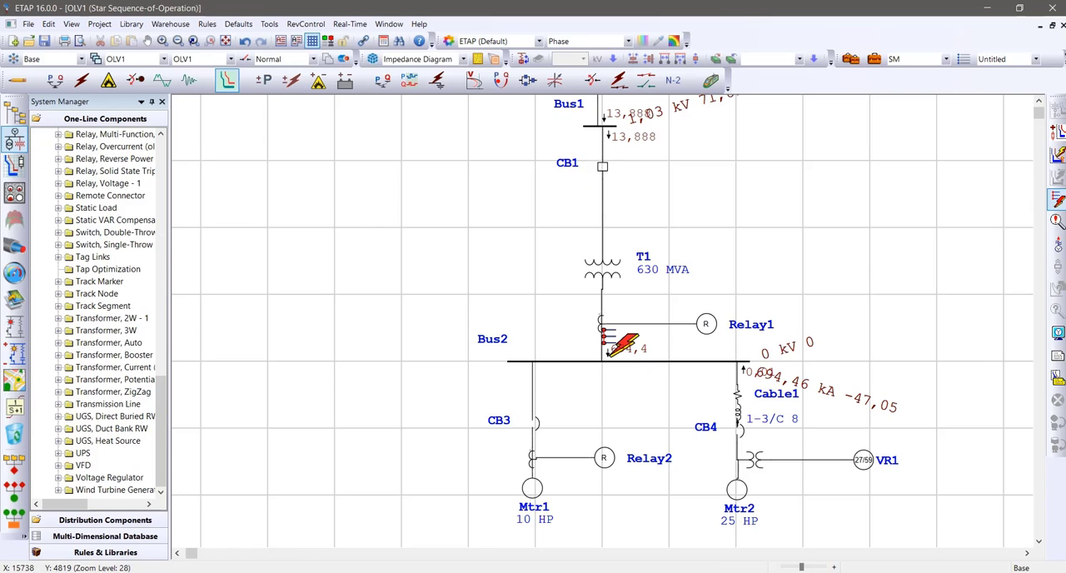
{"action": "mouse_move", "coordinate": [595, 164]}
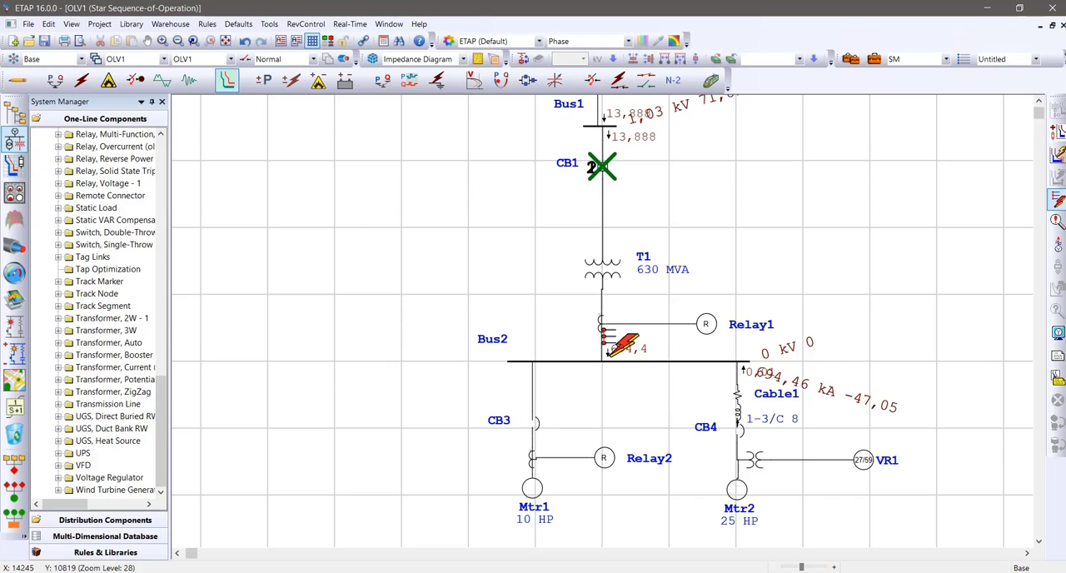
{"action": "left_click", "coordinate": [1058, 222]}
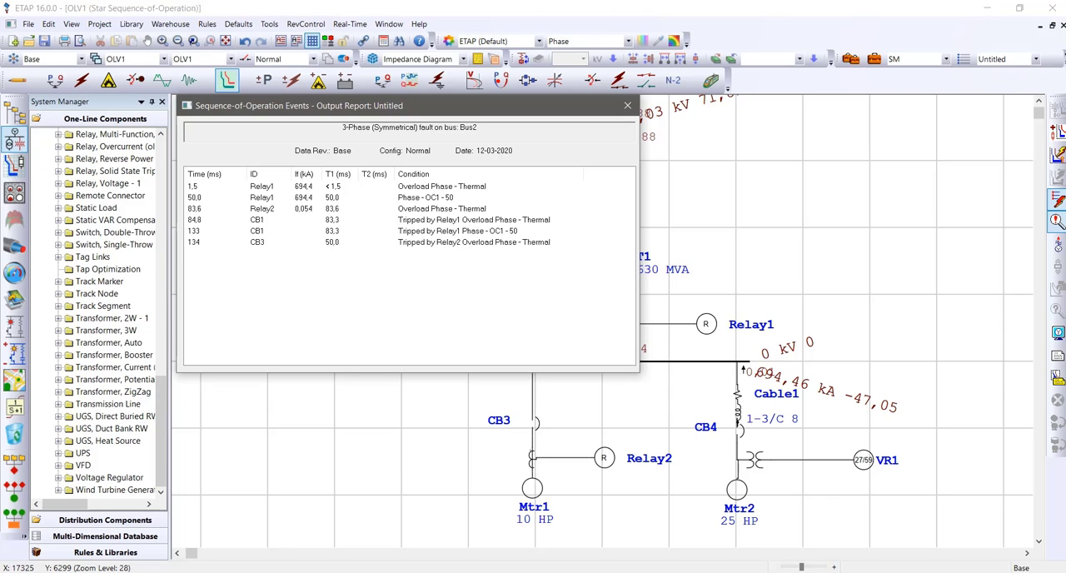
{"action": "left_click", "coordinate": [627, 105]}
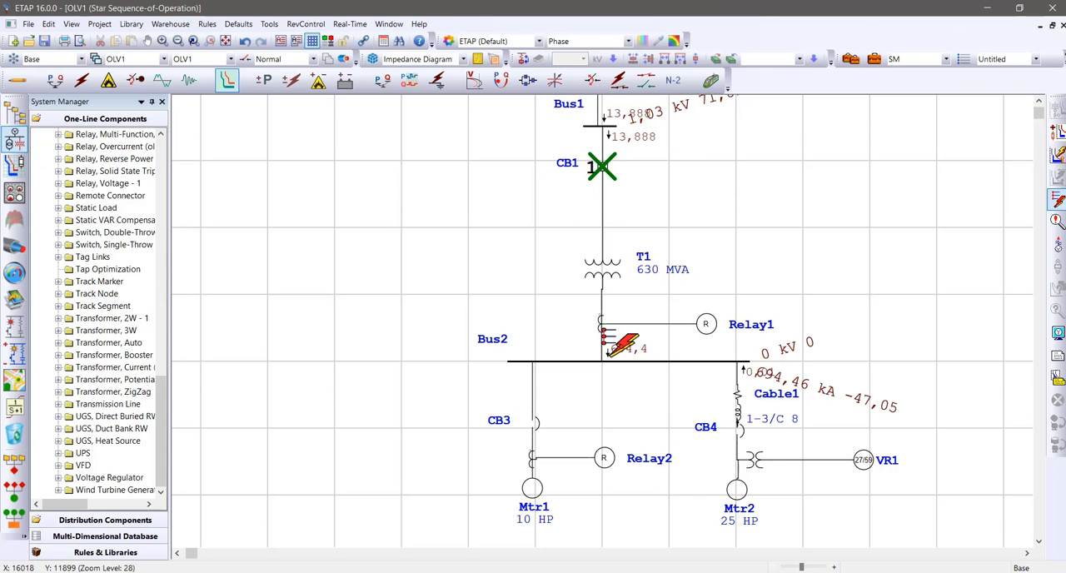
Enable Relay2's OC1 Phase Overcurrent and Instantaneous elements again and save the relay settings
{"action": "double_click", "coordinate": [604, 457]}
{"action": "left_click", "coordinate": [385, 85]}
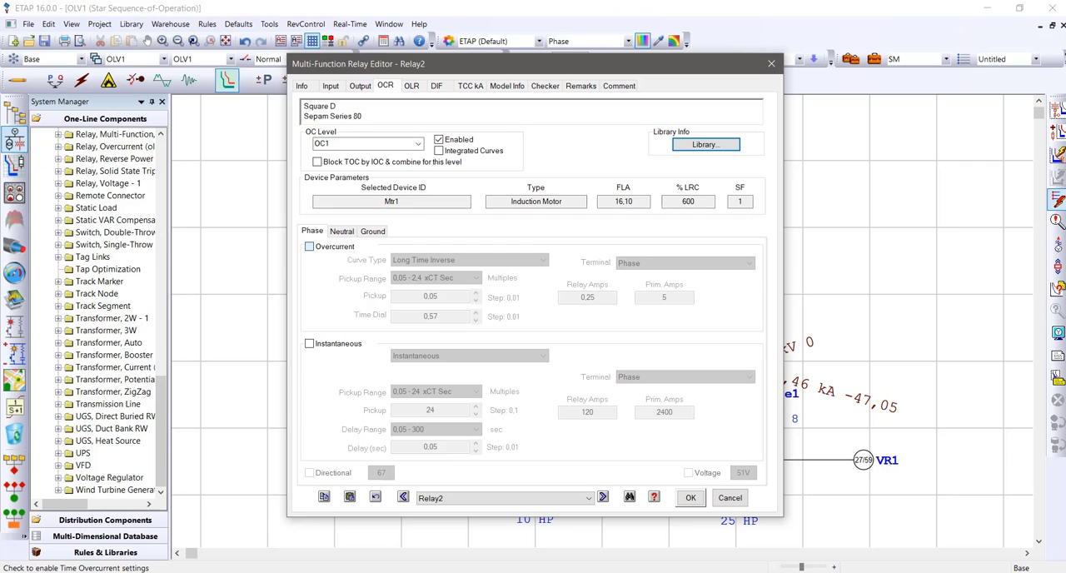
{"action": "left_click", "coordinate": [309, 246]}
{"action": "left_click", "coordinate": [309, 343]}
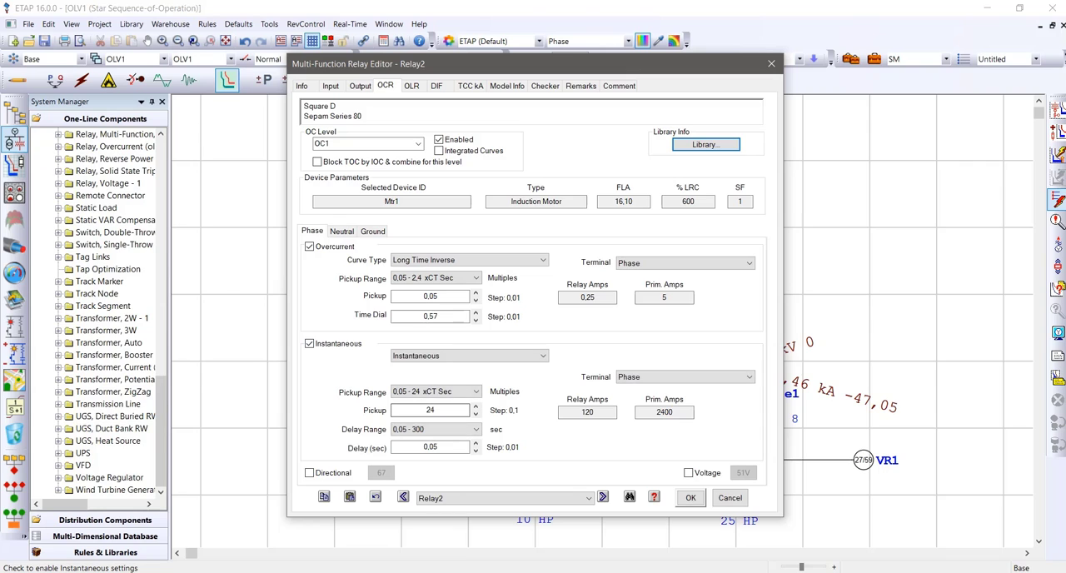
{"action": "left_click", "coordinate": [690, 497]}
{"action": "left_click", "coordinate": [871, 384]}
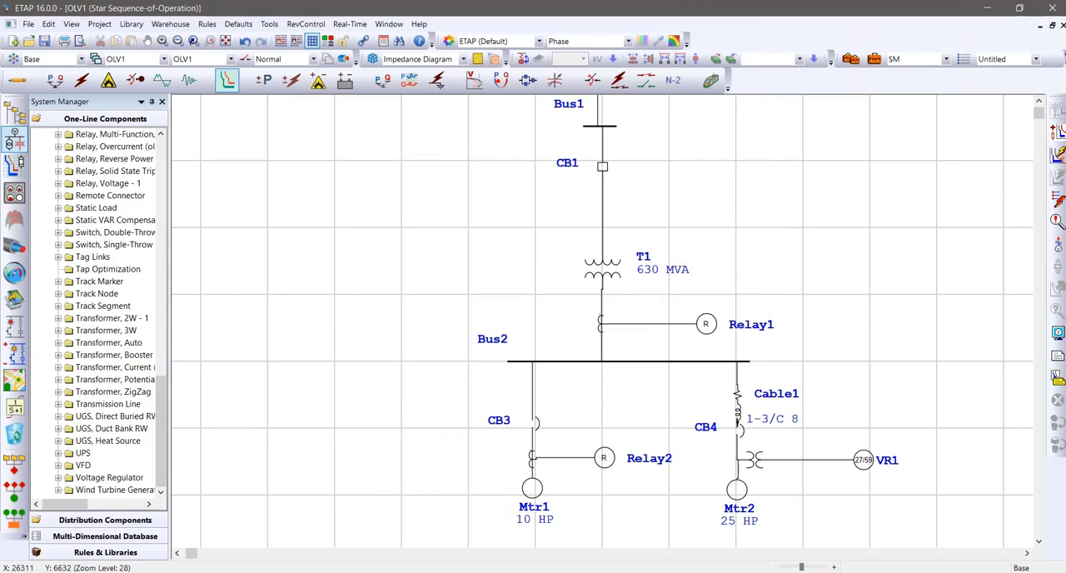
Simulate the Bus2 fault again with the re-enabled Relay2 elements and check the resulting events report
{"action": "left_click", "coordinate": [1057, 200]}
{"action": "left_click", "coordinate": [606, 360]}
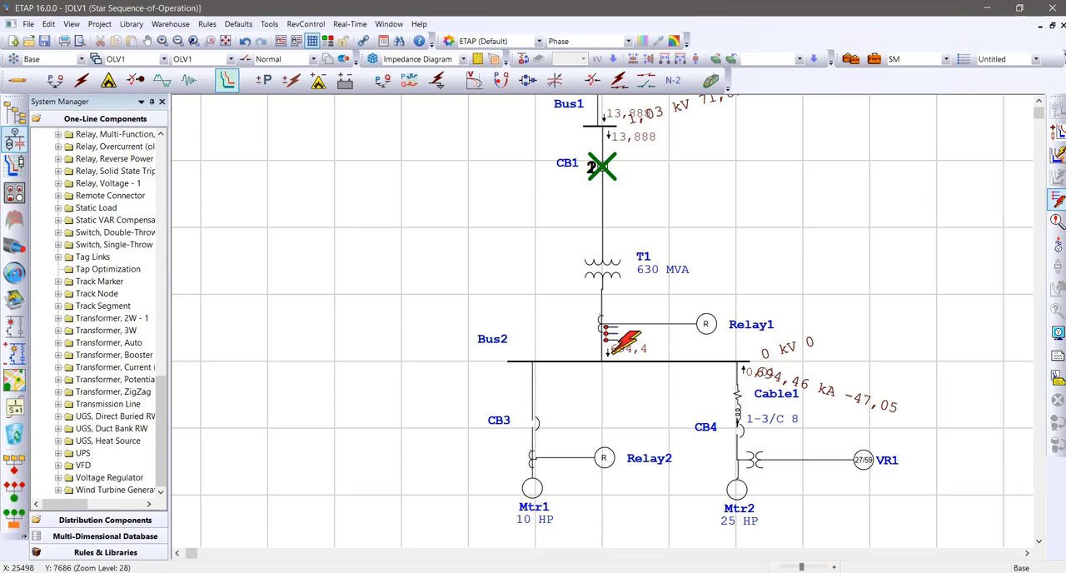
{"action": "left_click", "coordinate": [1055, 221]}
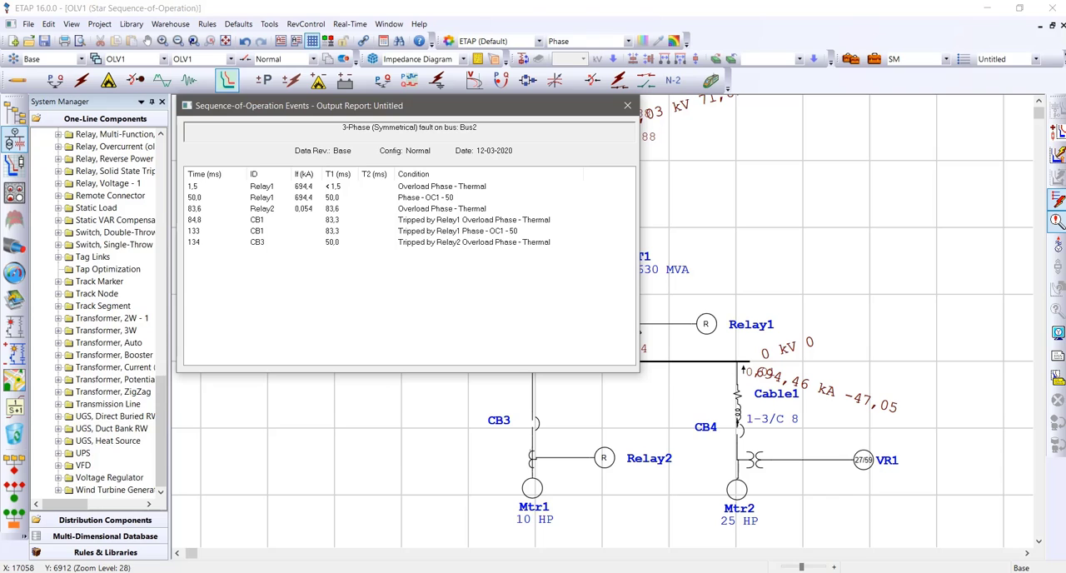
{"action": "left_click", "coordinate": [627, 105]}
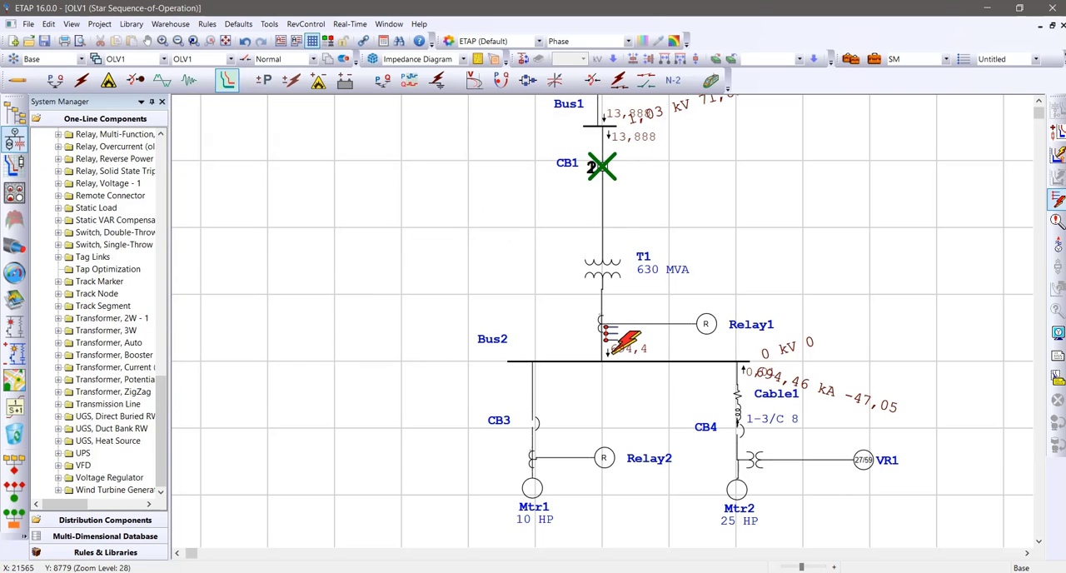
Look over the breaker operations on the one-line diagram and return it to Edit Mode
{"action": "scroll", "coordinate": [602, 321], "scroll_direction": "down", "scroll_amount": 1}
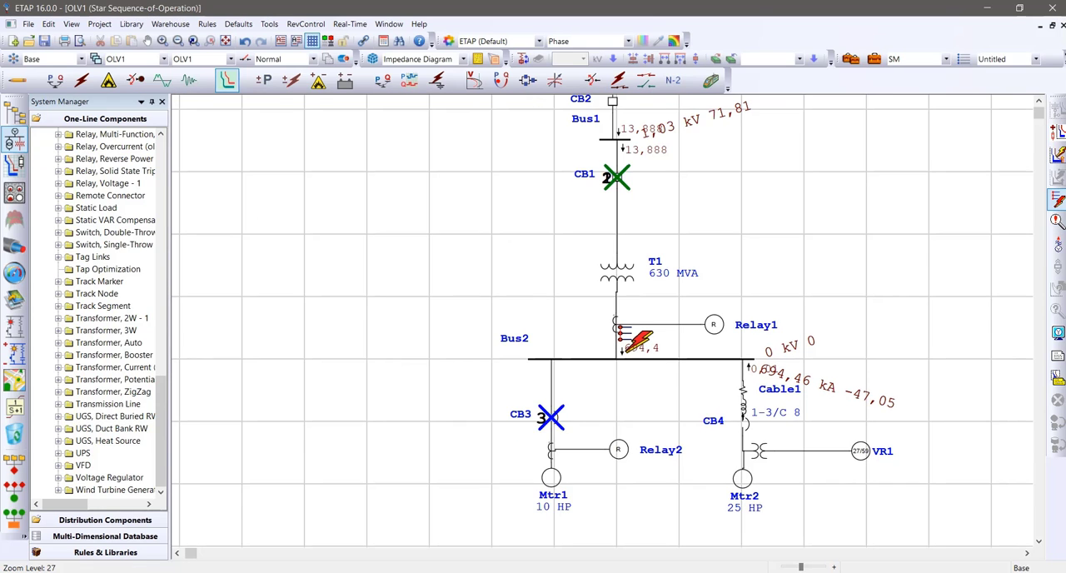
{"action": "scroll", "coordinate": [602, 320], "scroll_direction": "up", "scroll_amount": 1}
{"action": "scroll", "coordinate": [602, 321], "scroll_direction": "down", "scroll_amount": 1}
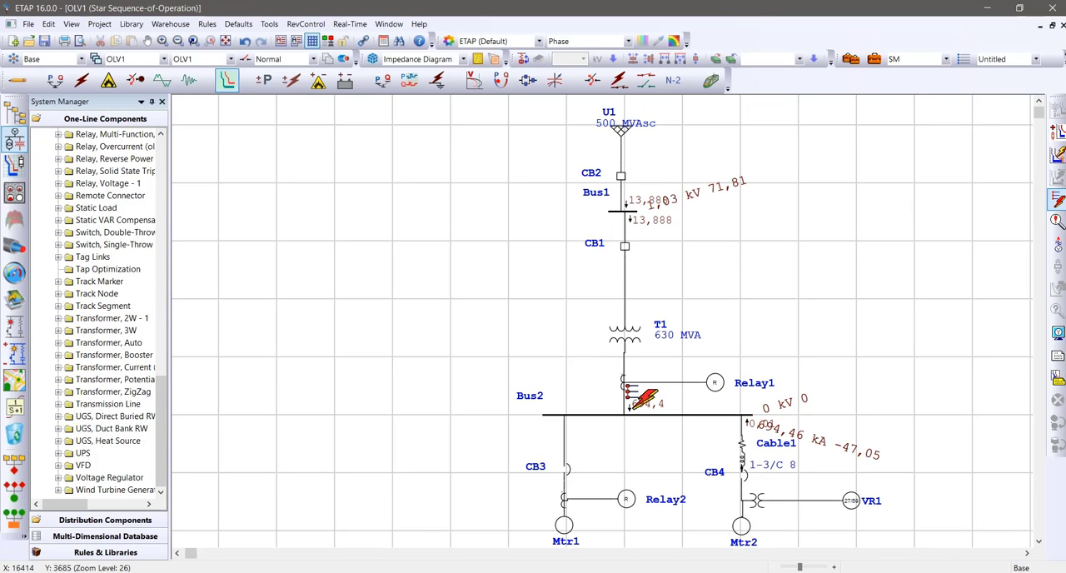
{"action": "scroll", "coordinate": [602, 320], "scroll_direction": "down", "scroll_amount": 2}
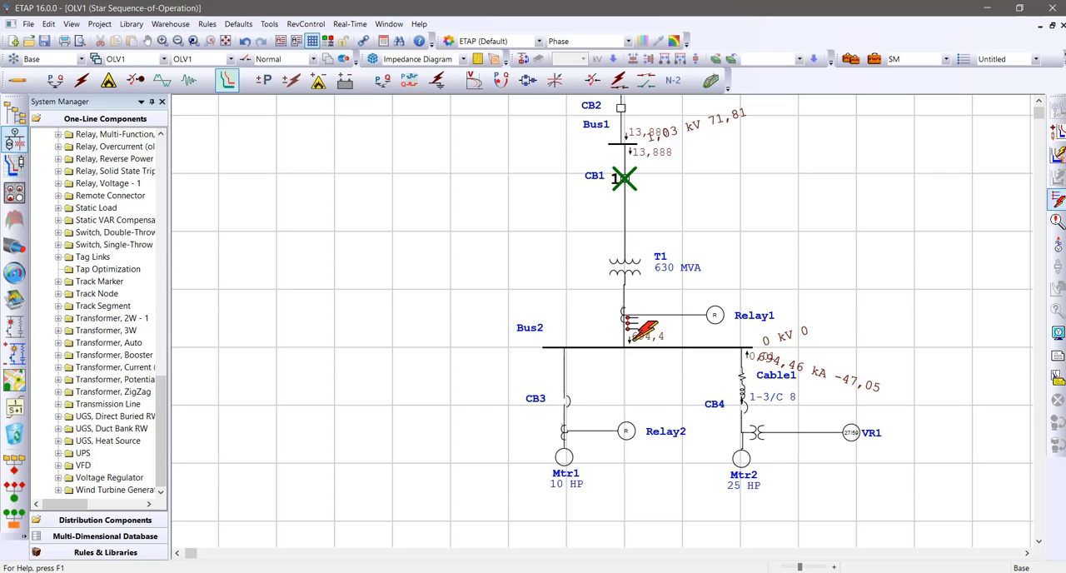
{"action": "left_click", "coordinate": [16, 80]}
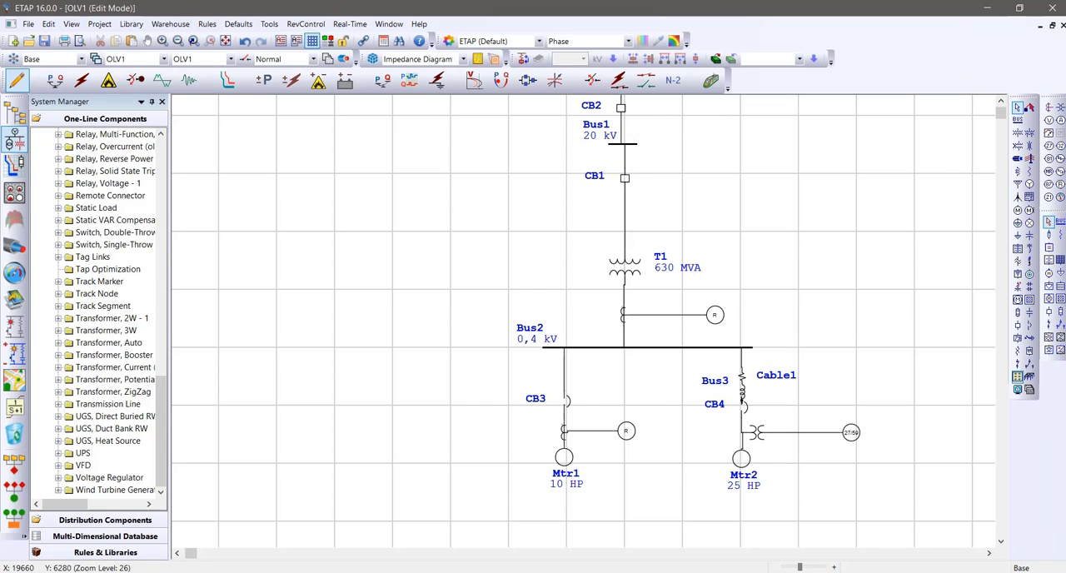